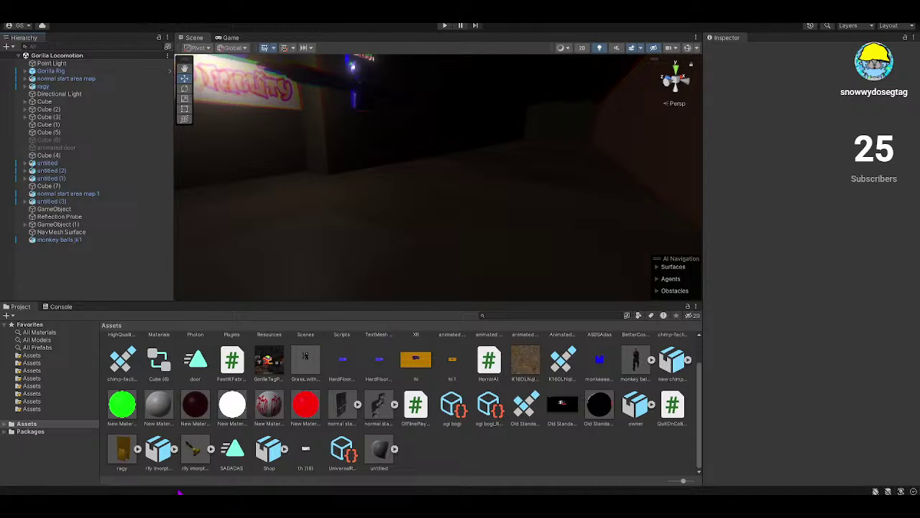
- Examine the map's corridors and the NavMesh Surface's baked walkable area
right_click_drag(341, 228, 639, 125)
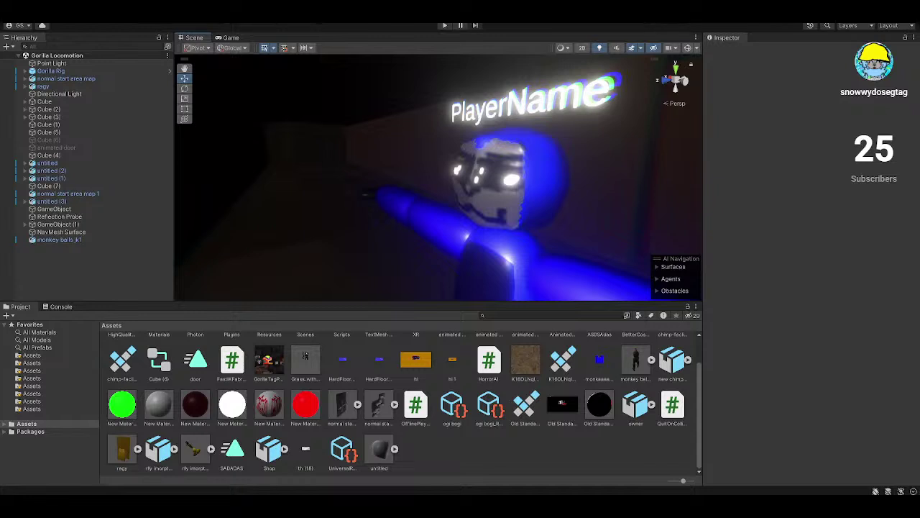
right_click_drag(309, 197, 287, 187)
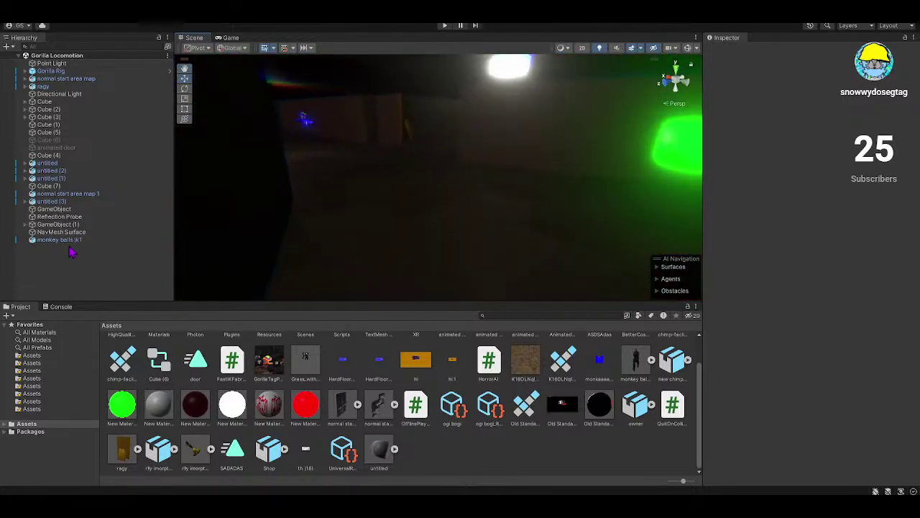
left_click(61, 232)
right_click_drag(665, 129, 431, 152)
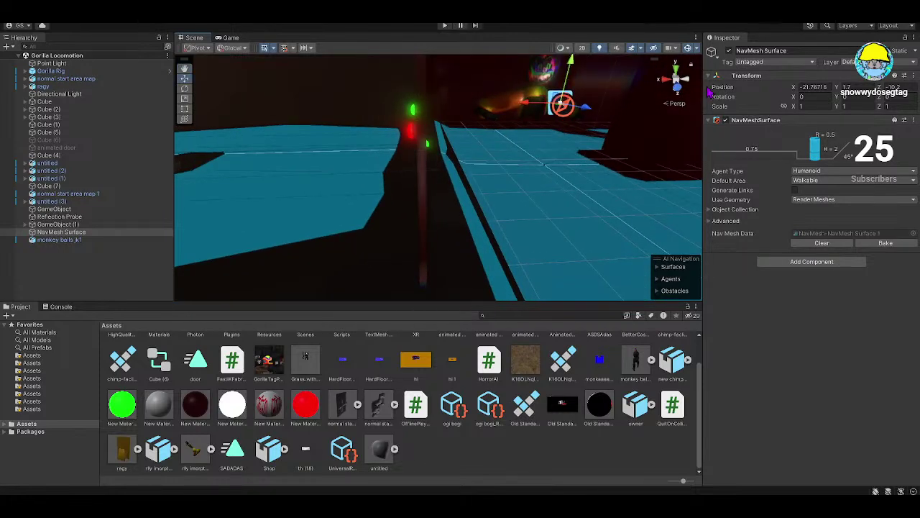
right_click_drag(493, 175, 444, 173)
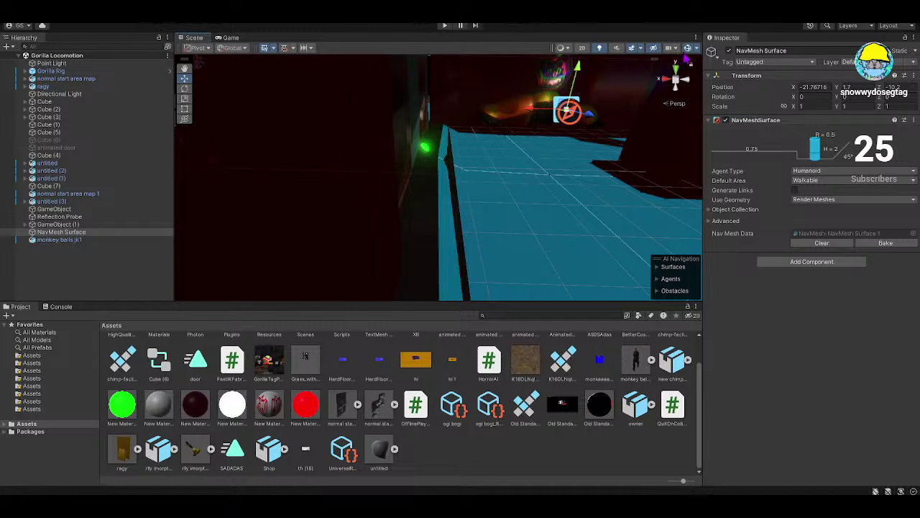
right_click_drag(686, 59, 151, 144)
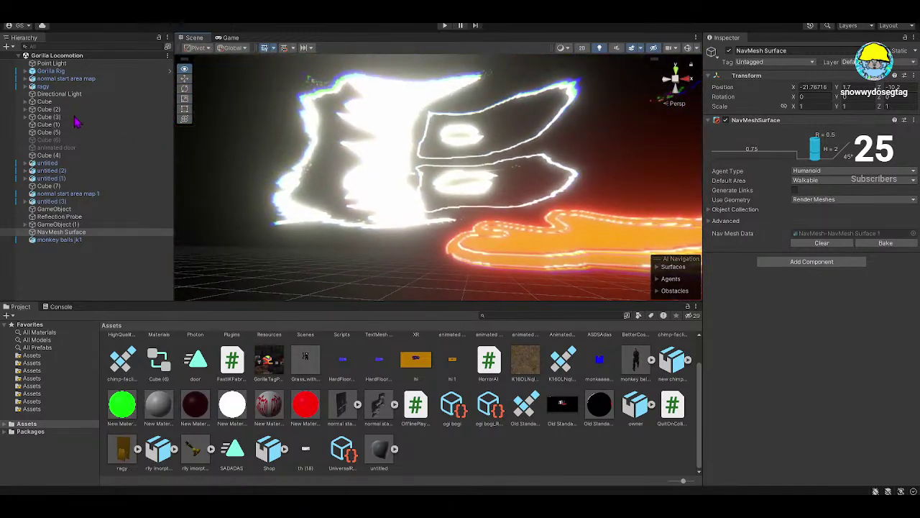
right_click_drag(409, 184, 690, 245)
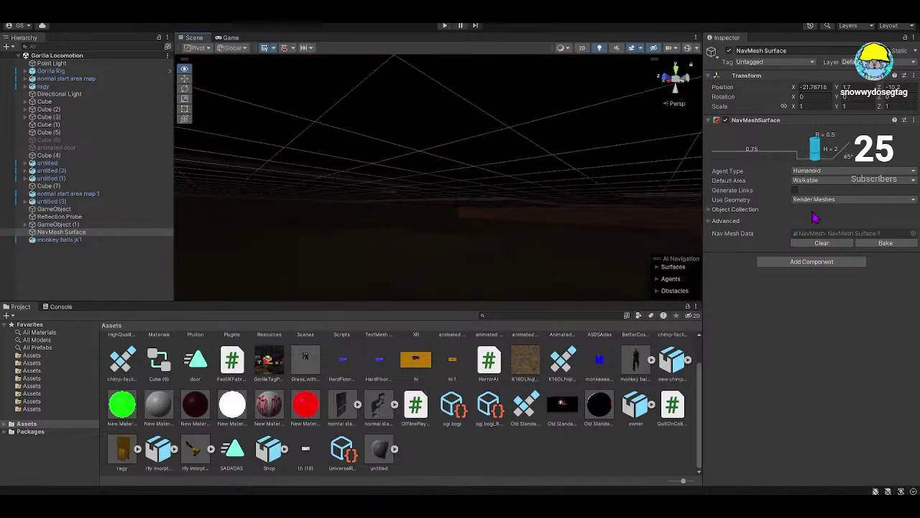
right_click_drag(648, 216, 758, 261)
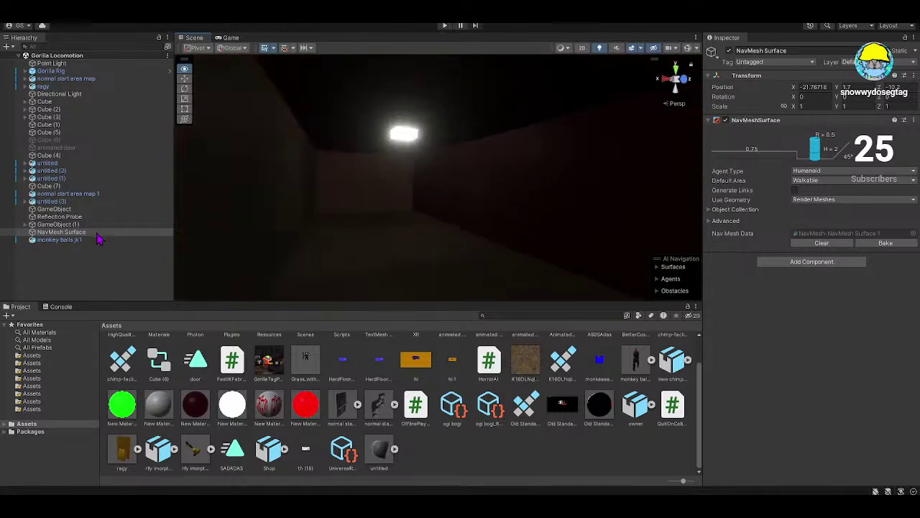
right_click_drag(402, 266, 467, 54)
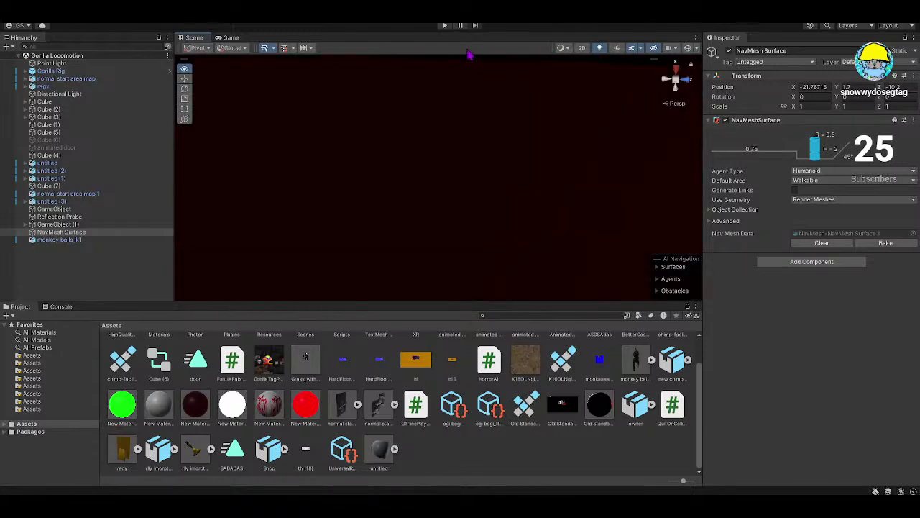
- Move the normal start area map 1 object along the X axis to about -30.66
left_click(454, 159)
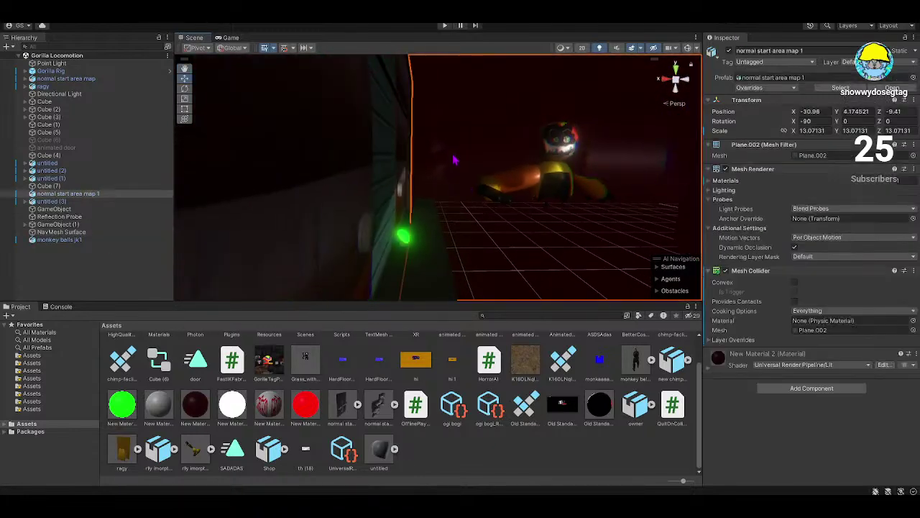
right_click_drag(454, 159, 238, 134)
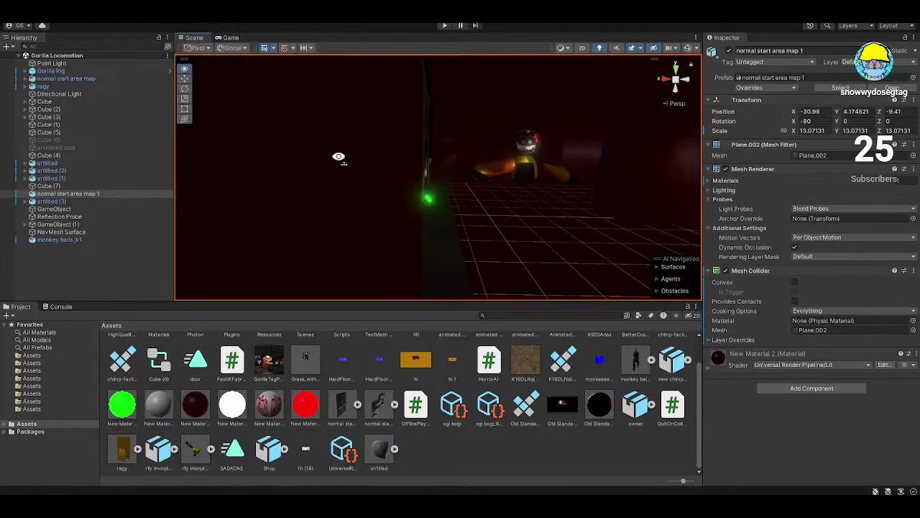
right_click_drag(339, 157, 338, 164)
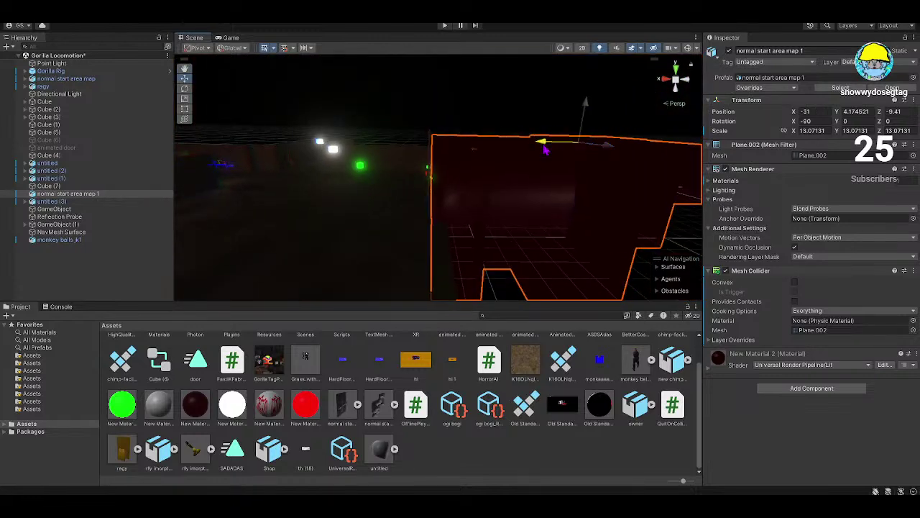
mouse_move(544, 150)
right_mouse_down()
mouse_move(491, 171)
mouse_move(481, 165)
mouse_move(539, 148)
right_mouse_up()
- Inspect the NavMesh Surface, the moved wall section, the Cube (5) door panel and the monster in its room
left_click(96, 233)
right_click_drag(360, 189, 374, 180)
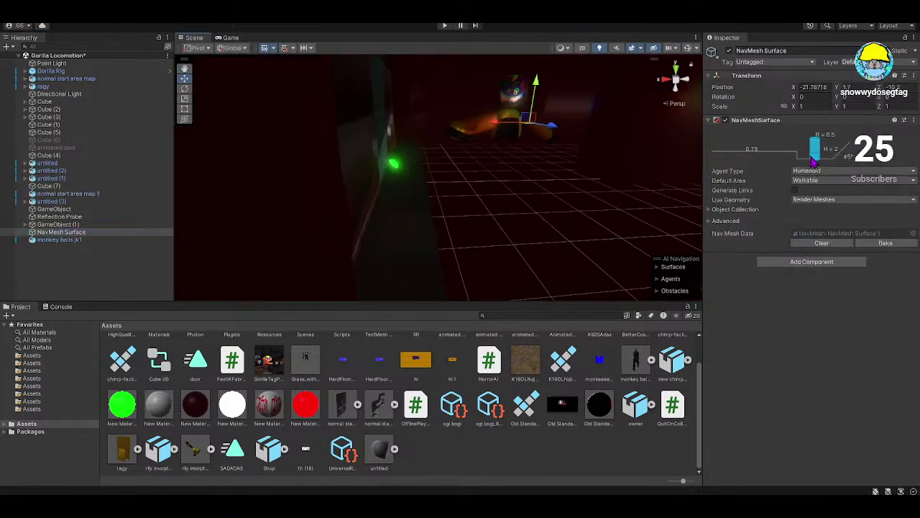
right_click_drag(690, 59, 431, 122)
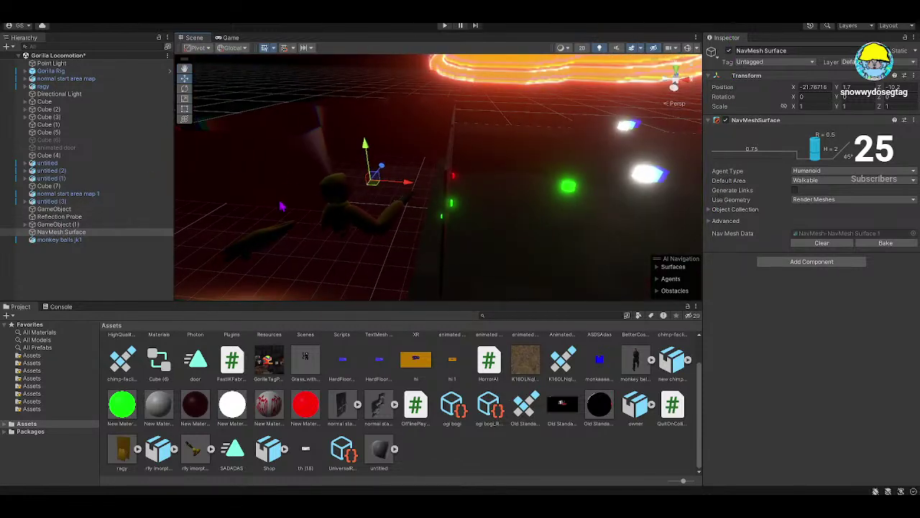
left_click(394, 179)
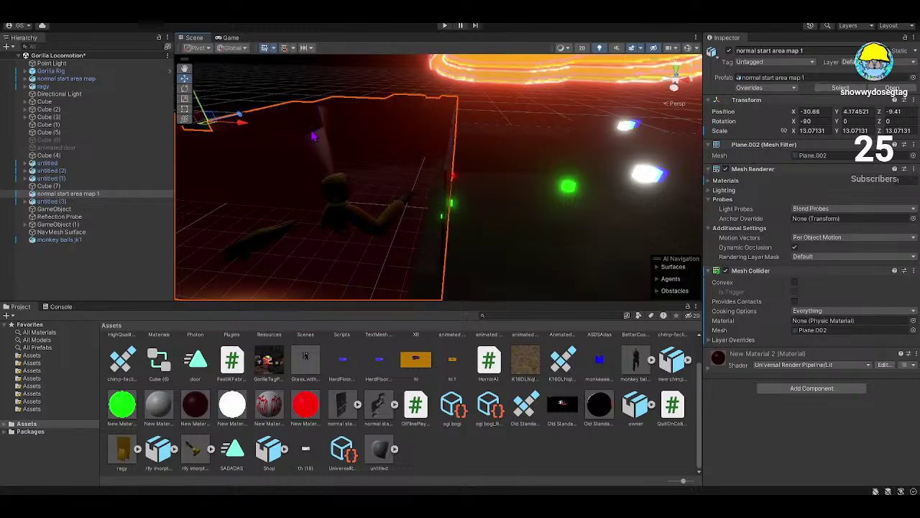
right_click_drag(312, 137, 216, 115)
left_click(388, 180)
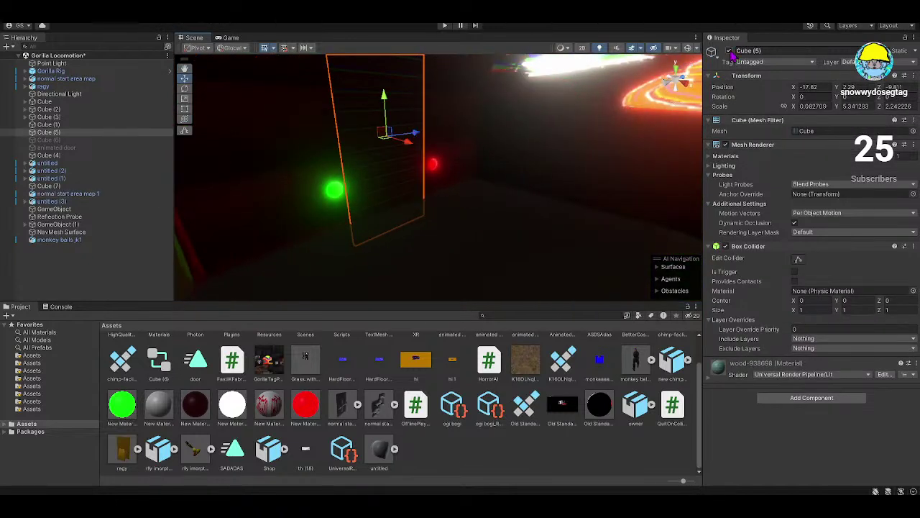
right_click_drag(527, 142, 13, 74)
right_click_drag(408, 176, 707, 236)
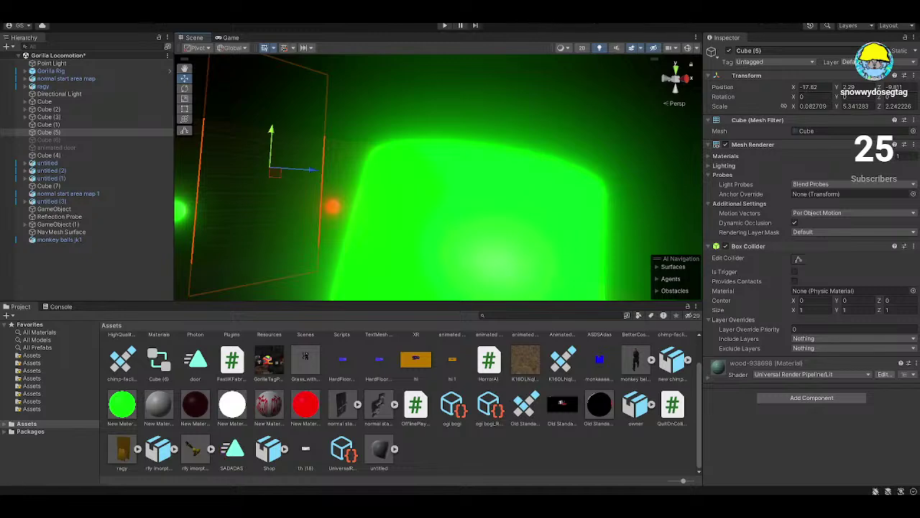
right_click_drag(343, 249, 80, 137)
right_click_drag(377, 182, 502, 153)
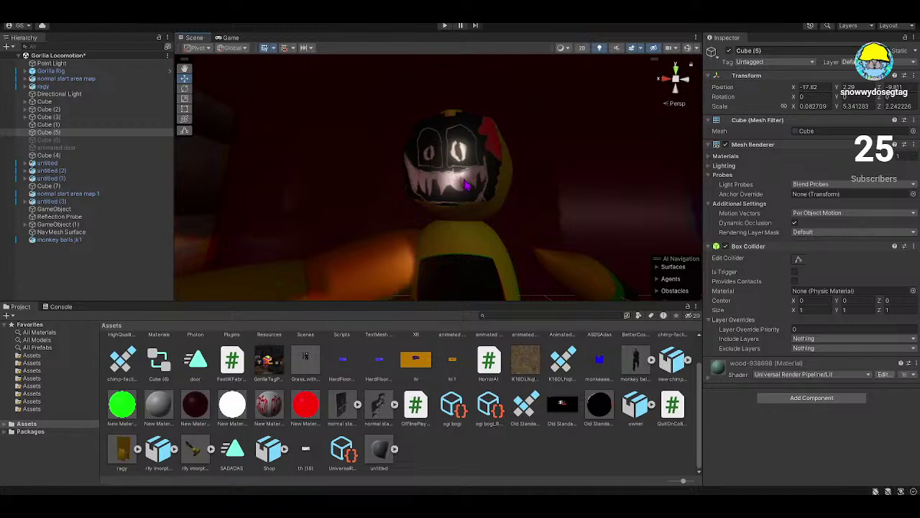
right_click_drag(464, 179, 421, 201)
- Create a new profile for the global volume on GameObject and add a Bloom override with intensity 20 and scatter about 0.538
left_click(57, 224)
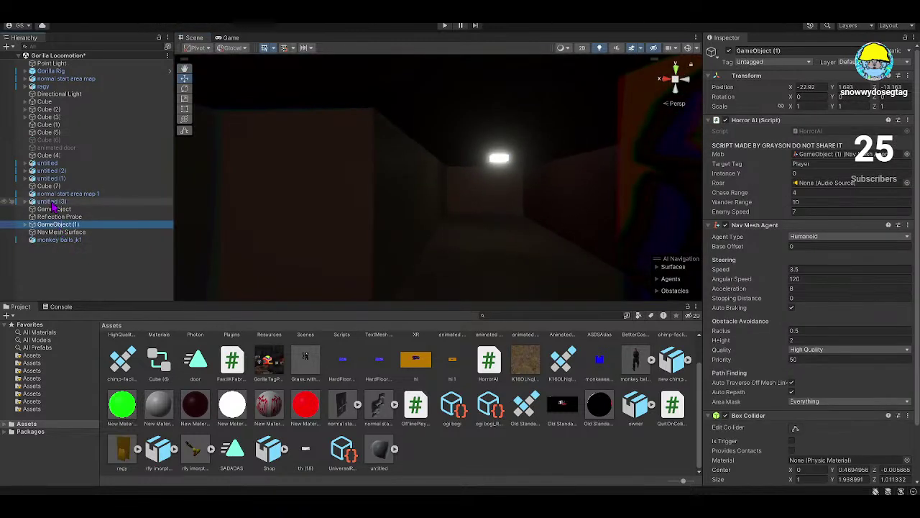
left_click(51, 208)
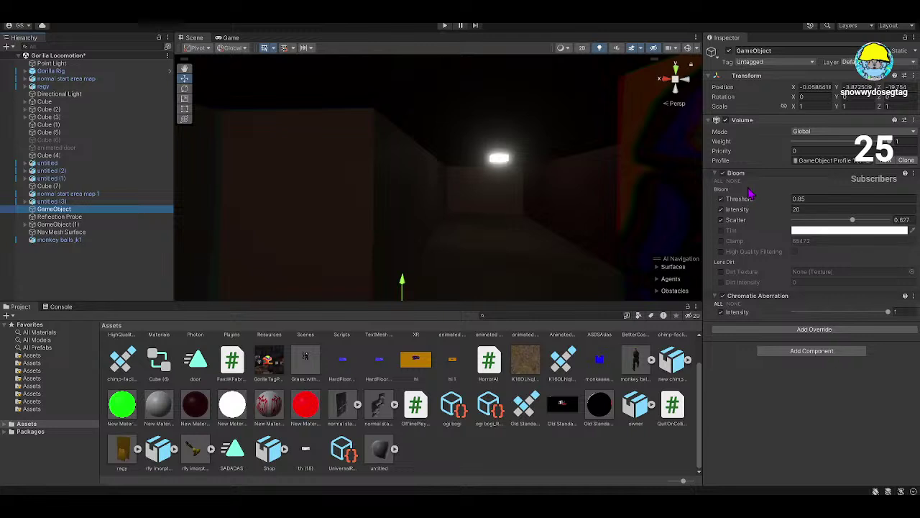
left_click(883, 166)
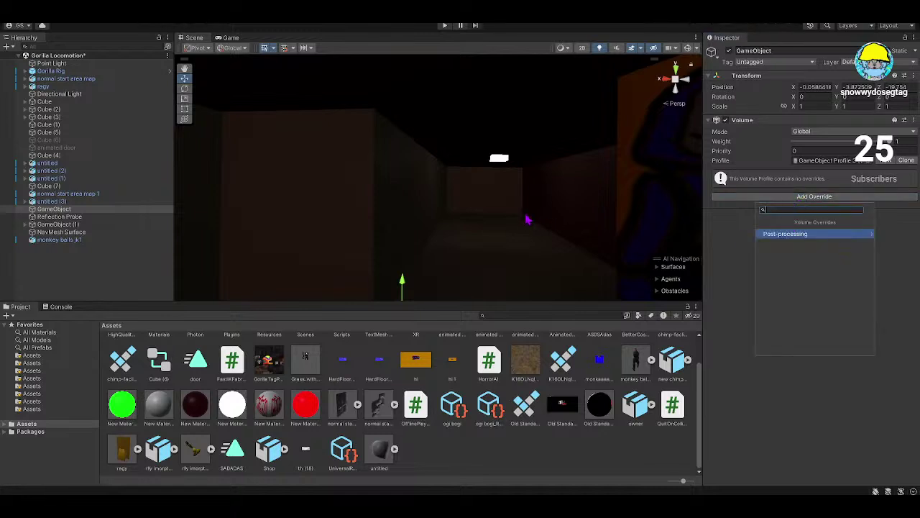
right_click_drag(527, 219, 704, 229)
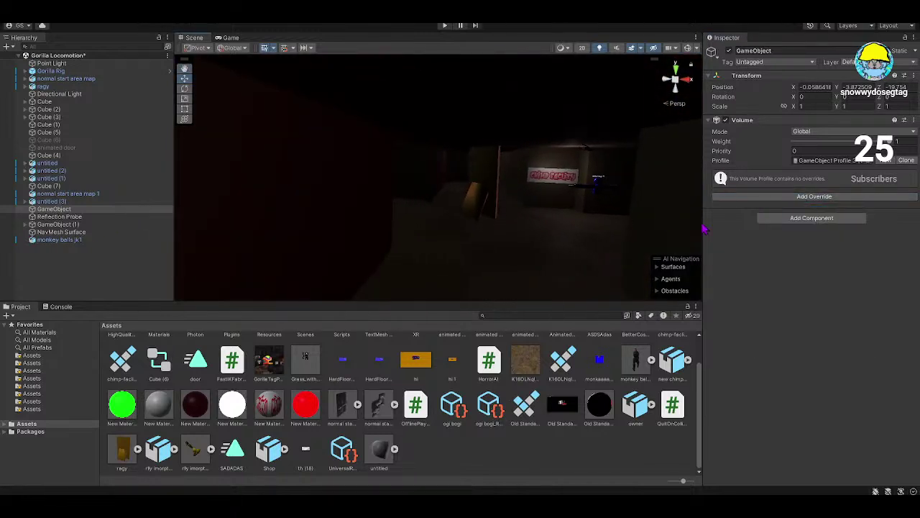
left_click(798, 238)
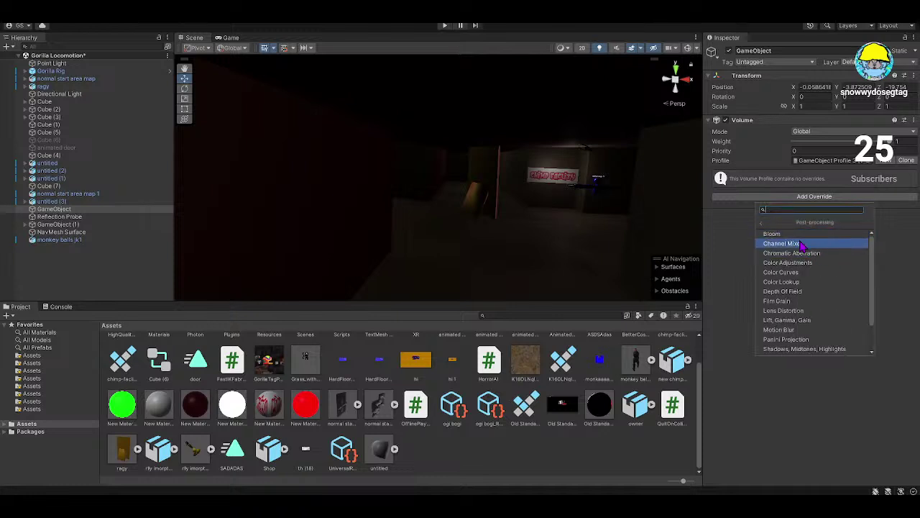
left_click(786, 240)
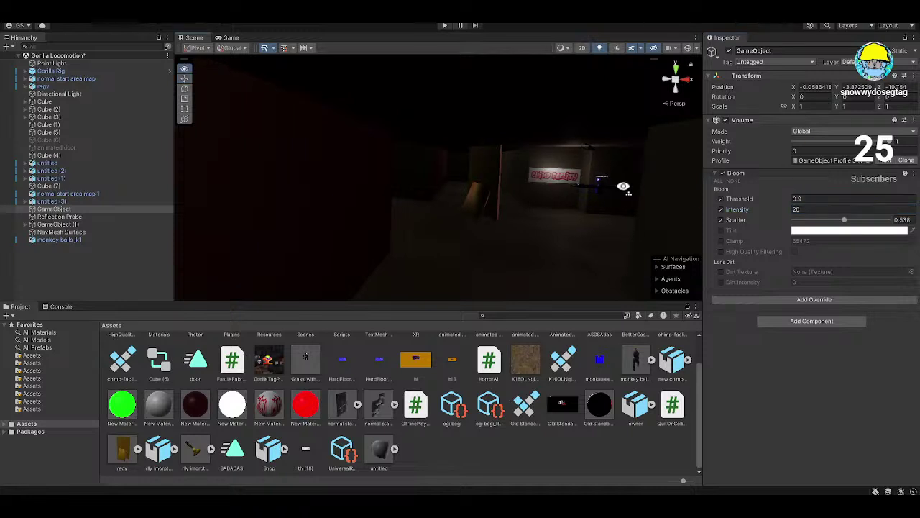
- Set the Bloom threshold to 0.85
right_click_drag(623, 187, 354, 168)
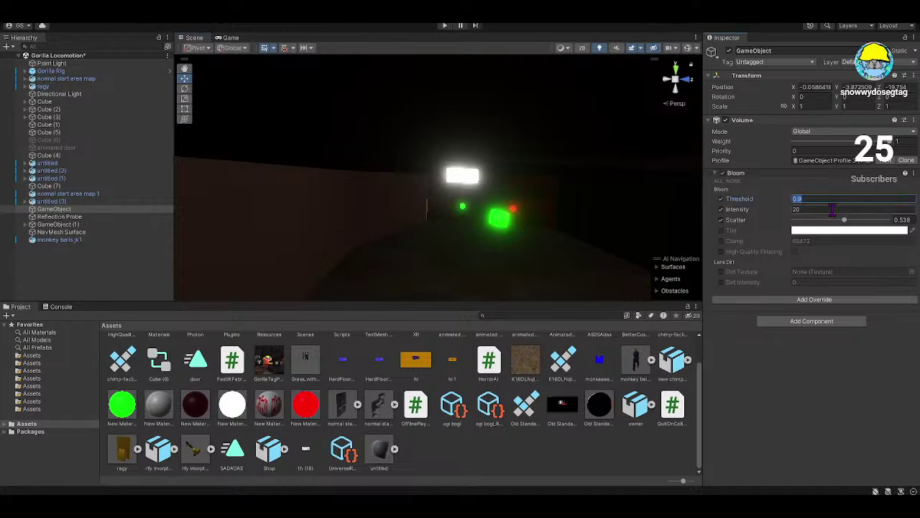
key("BackSpace")
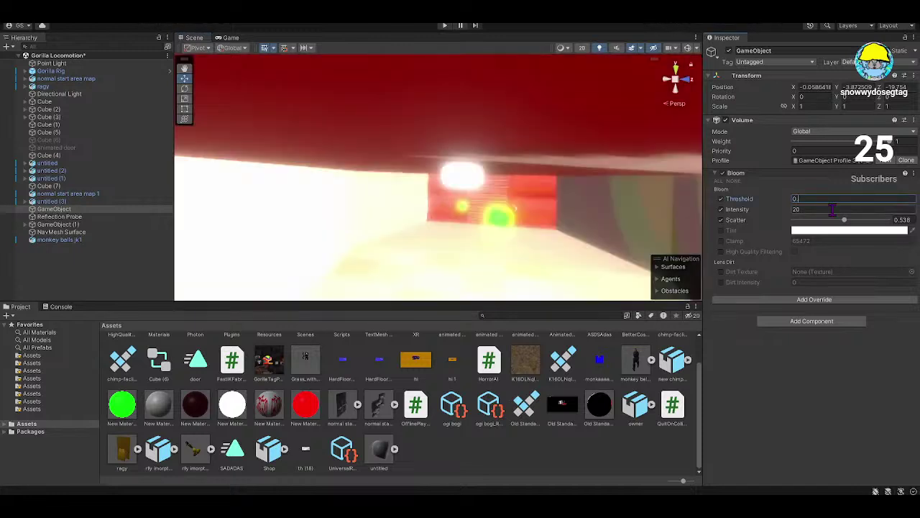
type("0.85")
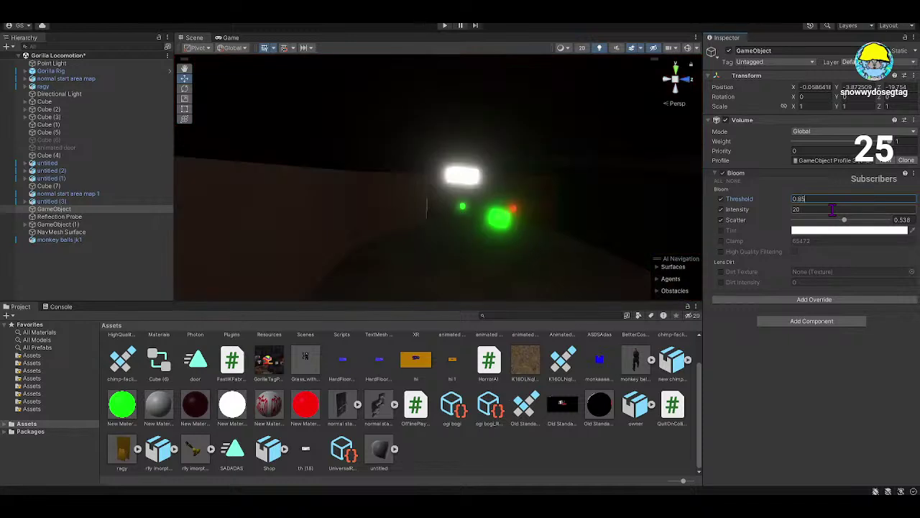
- Add a Tonemapping override to the volume and set its mode to ACES
right_click_drag(642, 292, 676, 329)
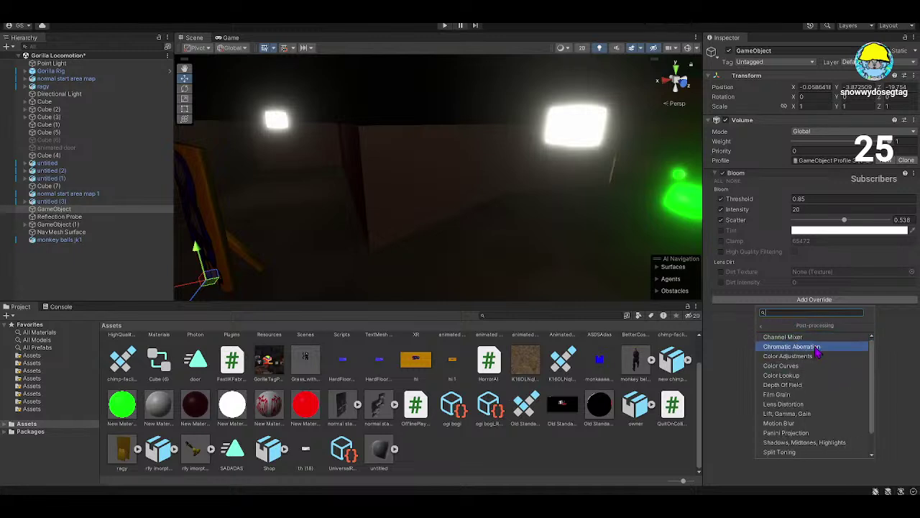
scroll(813, 387, "down", 2)
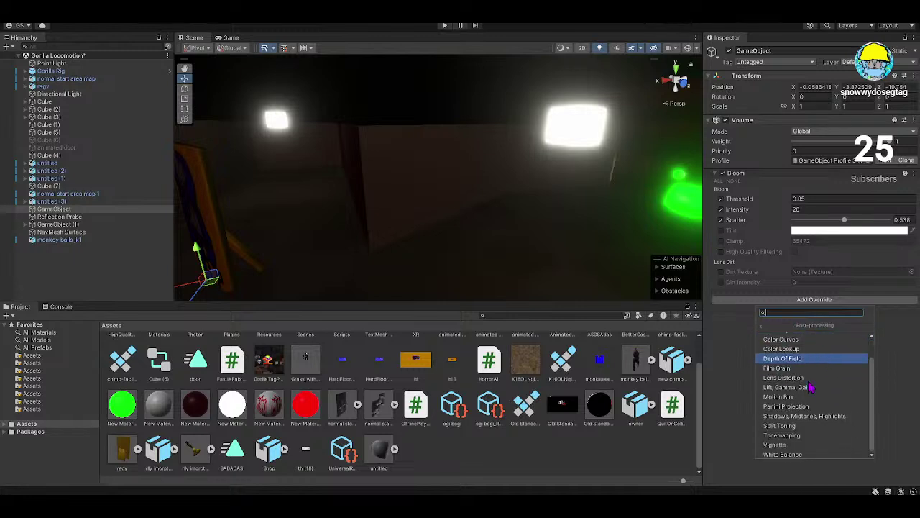
left_click(784, 435)
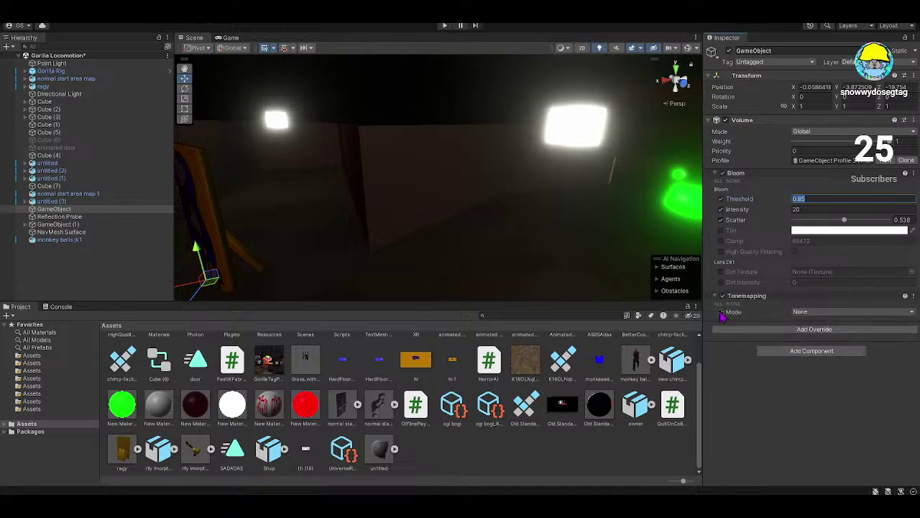
left_click(815, 344)
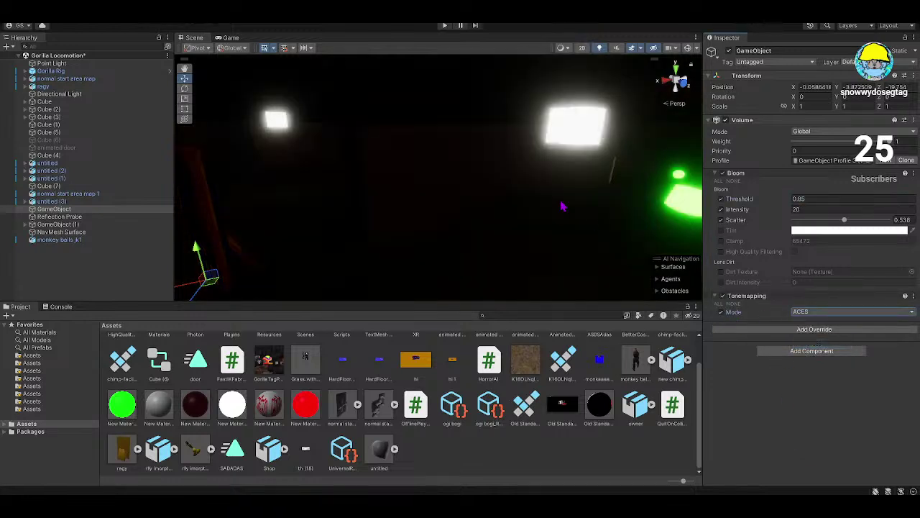
- Duplicate the glowing white ceiling light Cube and move the copy along the X axis to about -3.27
right_click_drag(563, 205, 518, 179)
right_click_drag(633, 179, 484, 164)
left_click(558, 158)
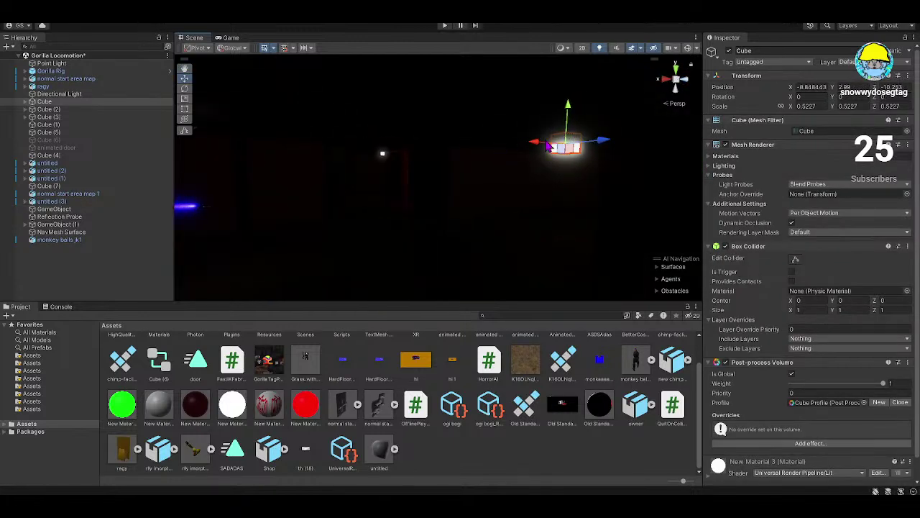
key("ctrl+d")
left_click_drag(550, 148, 352, 151)
- Duplicate the copied ceiling light and place the new one farther along the X axis at about 7.09
right_click_drag(359, 131, 287, 171)
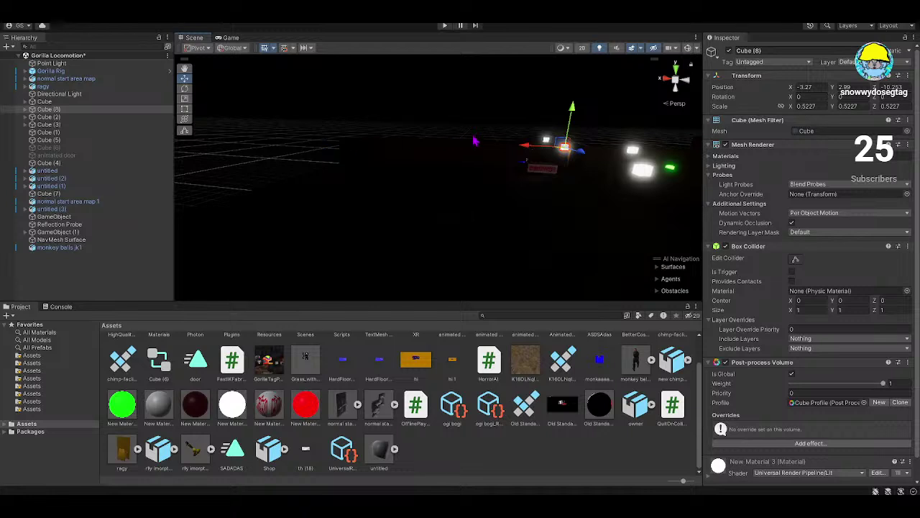
key("ctrl+d")
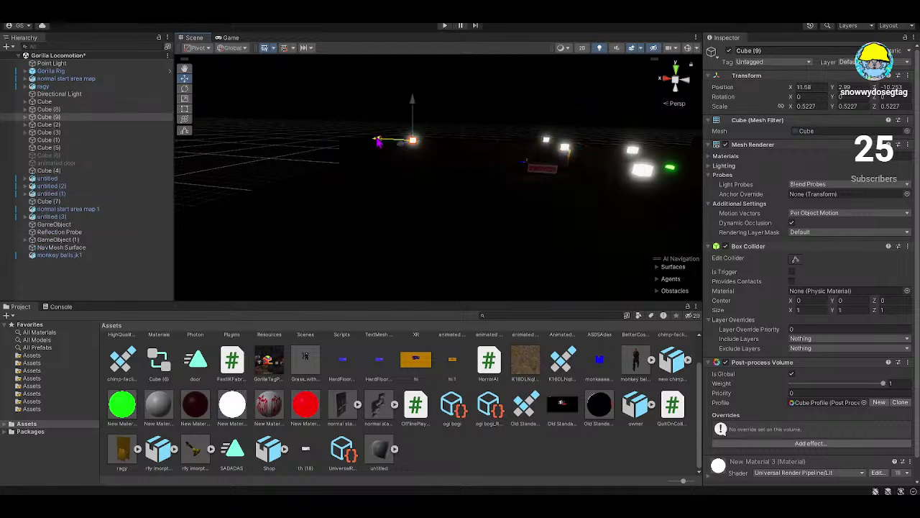
left_click_drag(421, 150, 388, 148)
right_click_drag(389, 148, 395, 104)
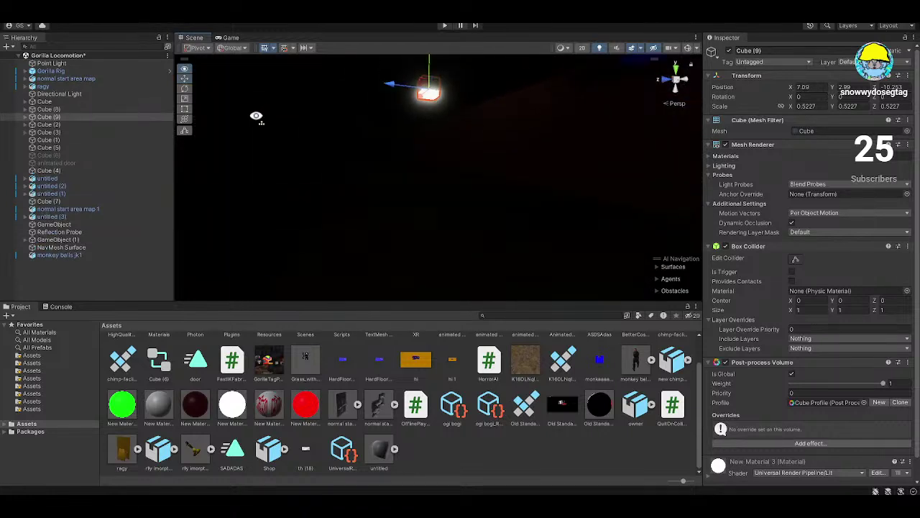
right_click_drag(256, 117, 894, 192)
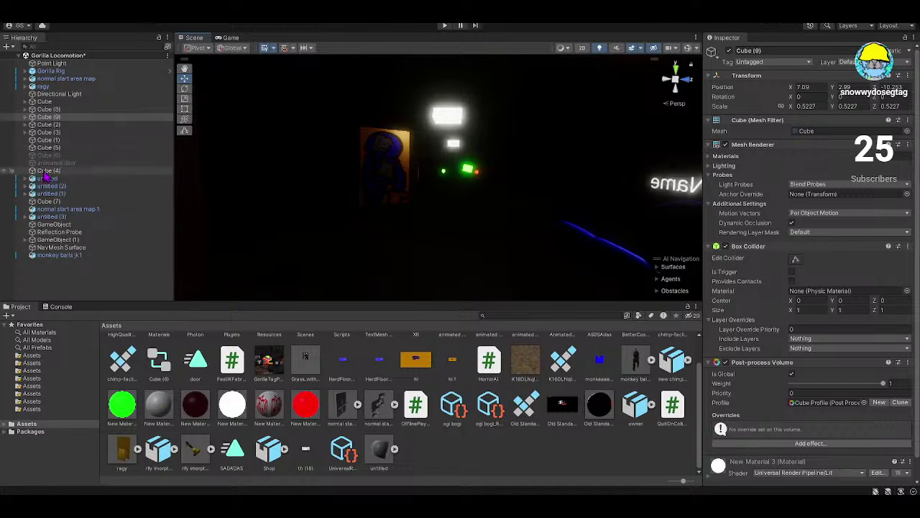
- Try the Neutral Tonemapping mode on the GameObject volume for comparison, then restore the mode to ACES
left_click(58, 224)
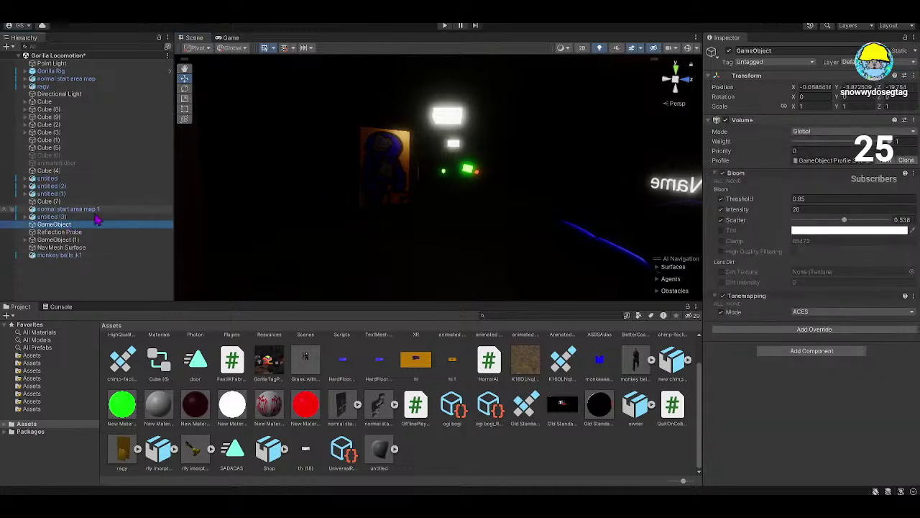
left_click(816, 333)
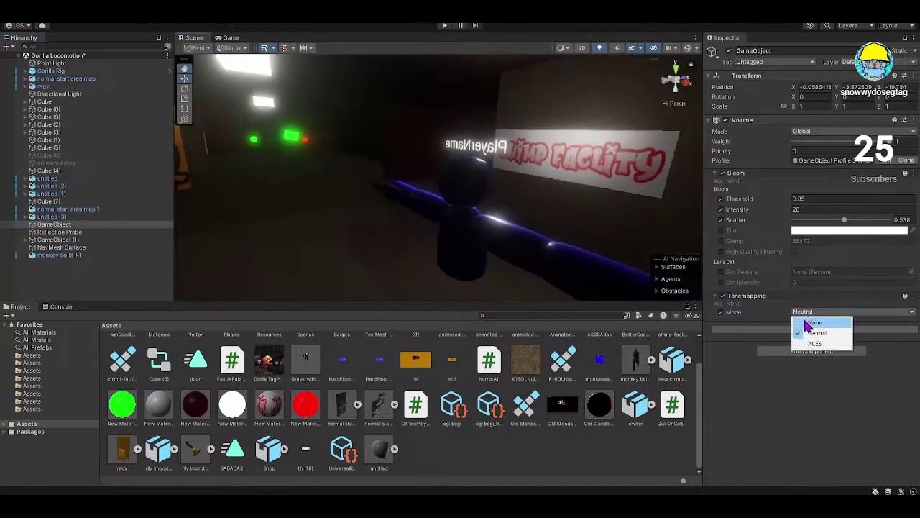
left_click(809, 323)
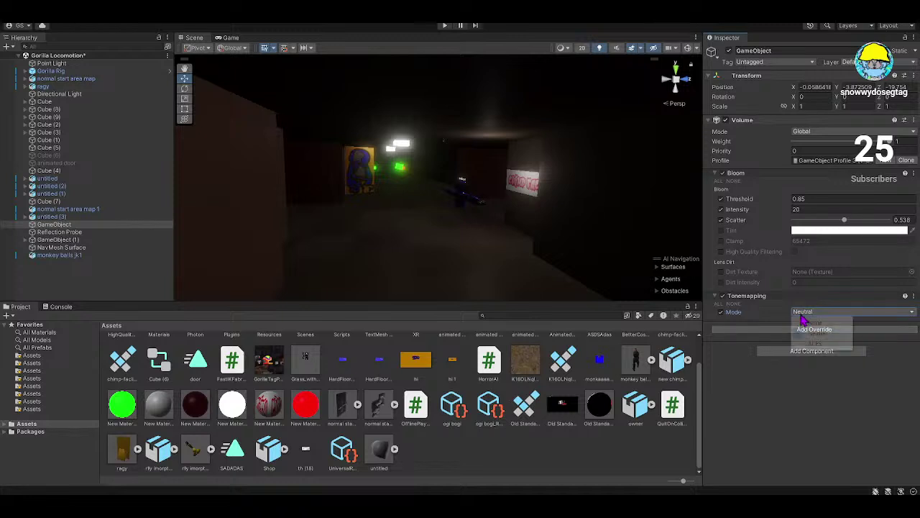
left_click(814, 343)
- Add a Point Light as a child of the Main Camera inside the Gorilla Rig's GorillaPlayer
right_click_drag(431, 216, 7, 218)
left_click(25, 71)
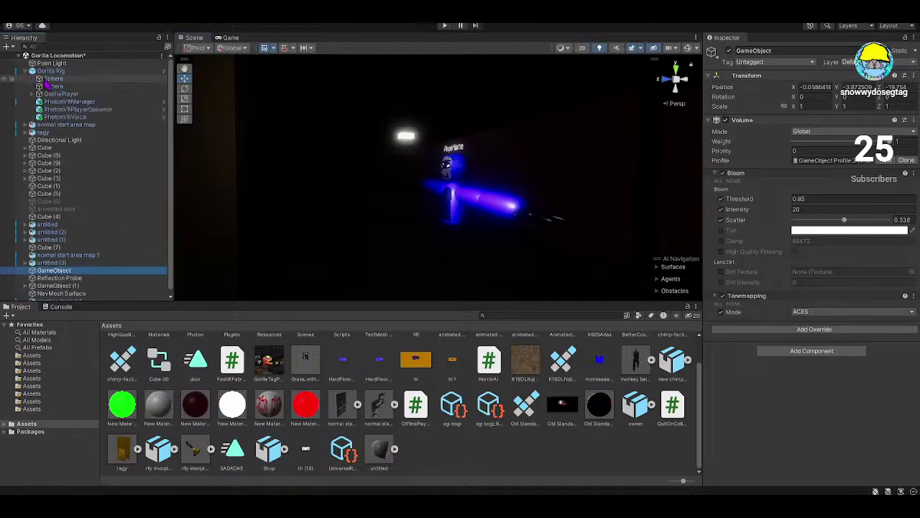
left_click(50, 94)
left_click(34, 95)
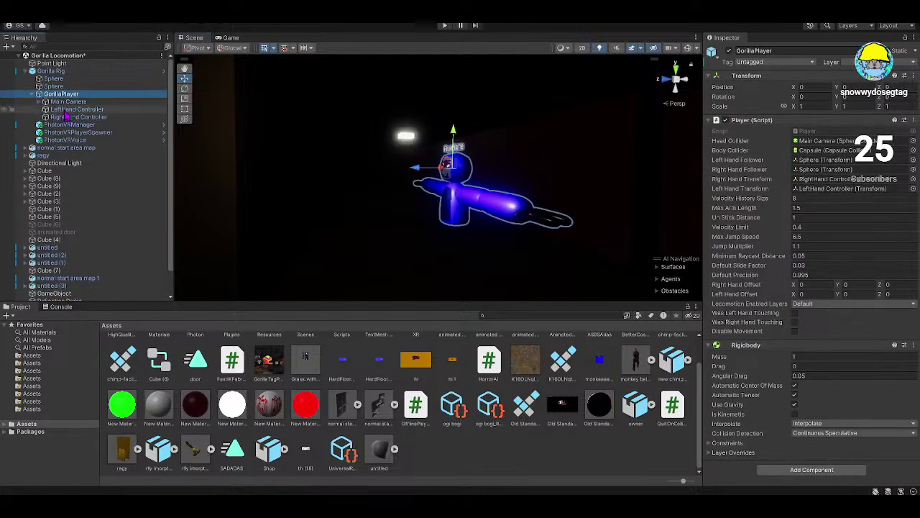
left_click(66, 102)
right_click(64, 102)
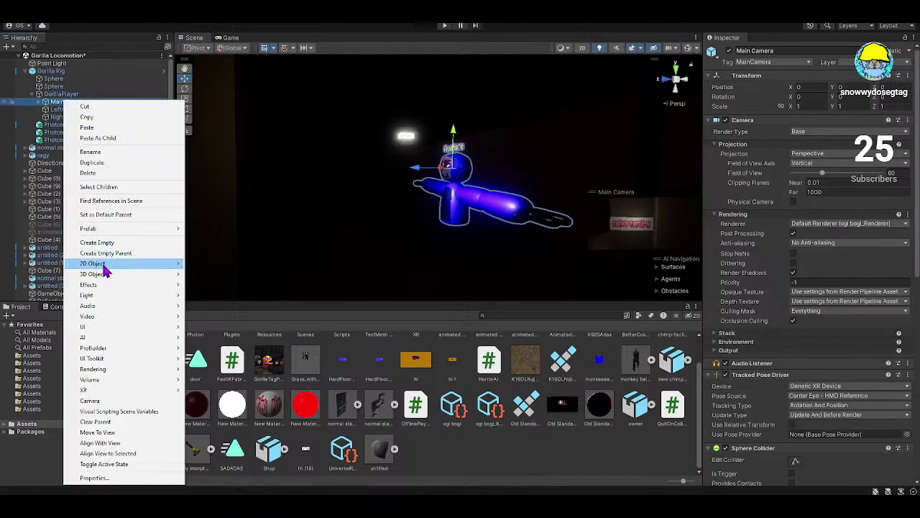
mouse_move(92, 307)
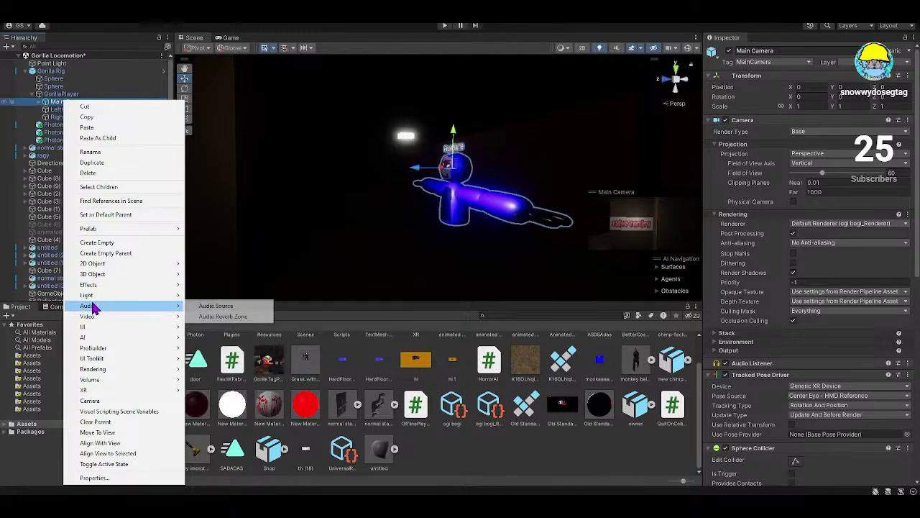
left_click(216, 307)
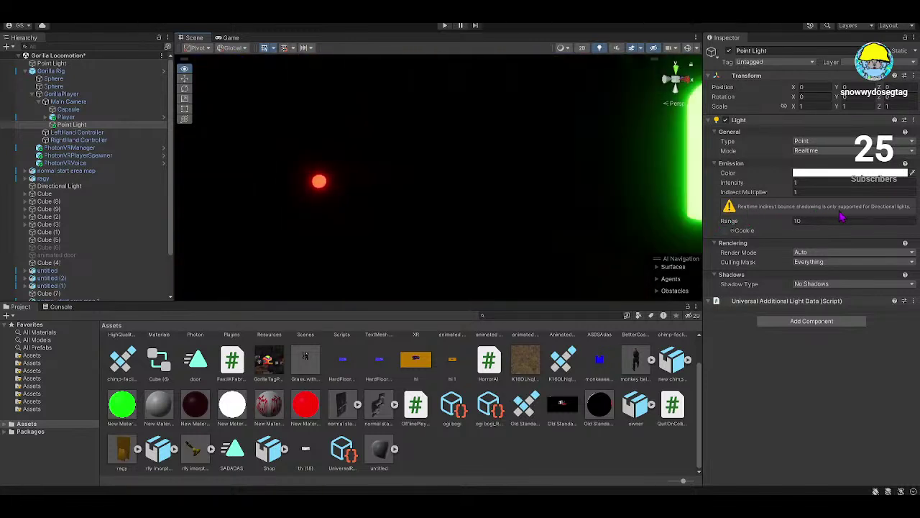
- Set the Smoothness of the brick material on the green button's Cylinder to 0.587
right_click_drag(699, 203, 495, 236)
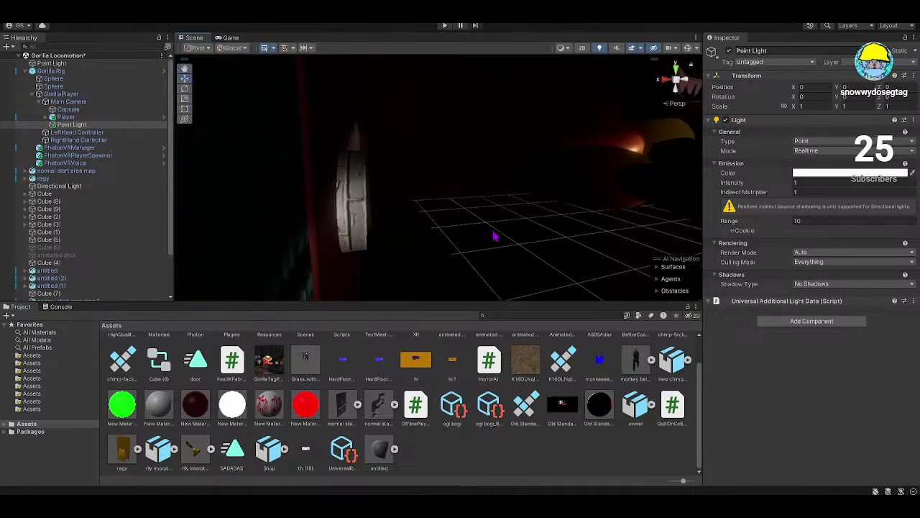
left_click(365, 204)
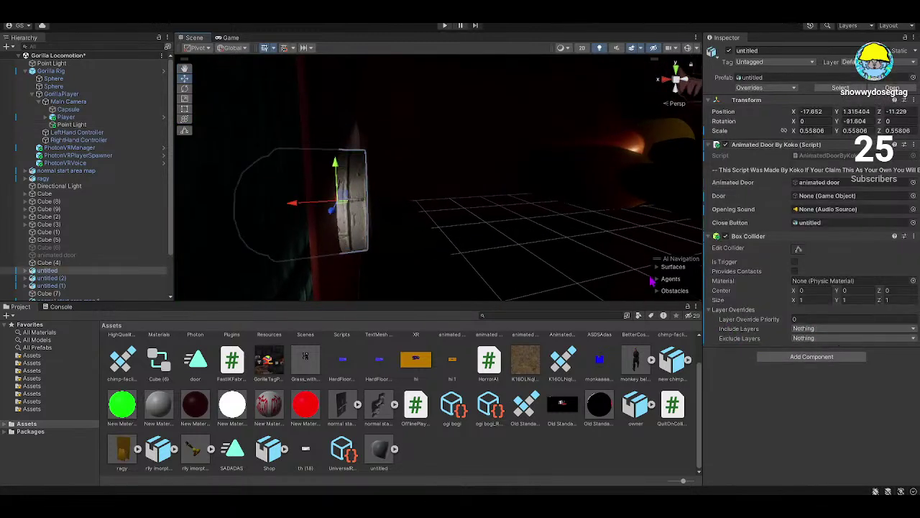
key("f")
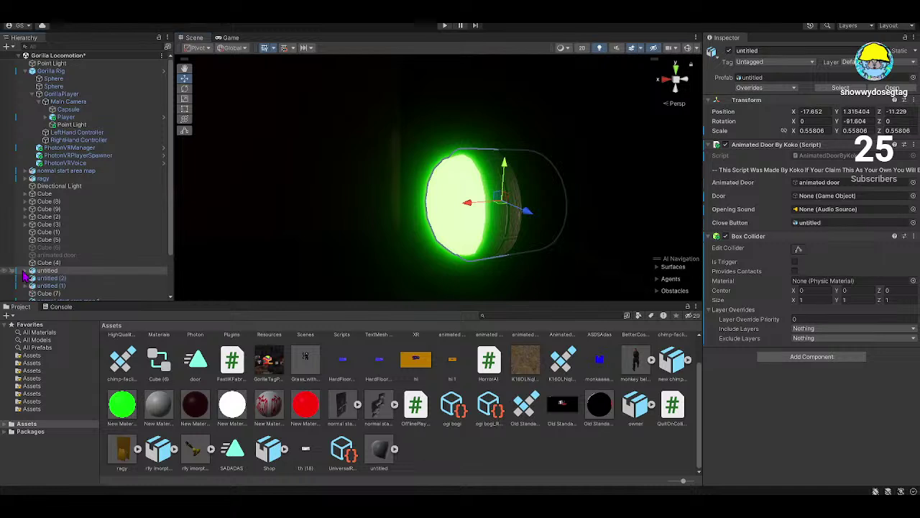
left_click(50, 278)
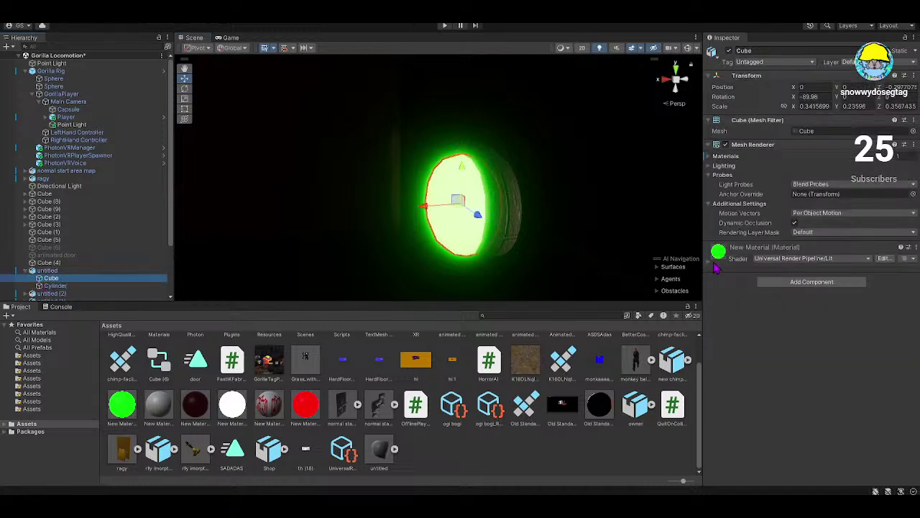
left_click(54, 285)
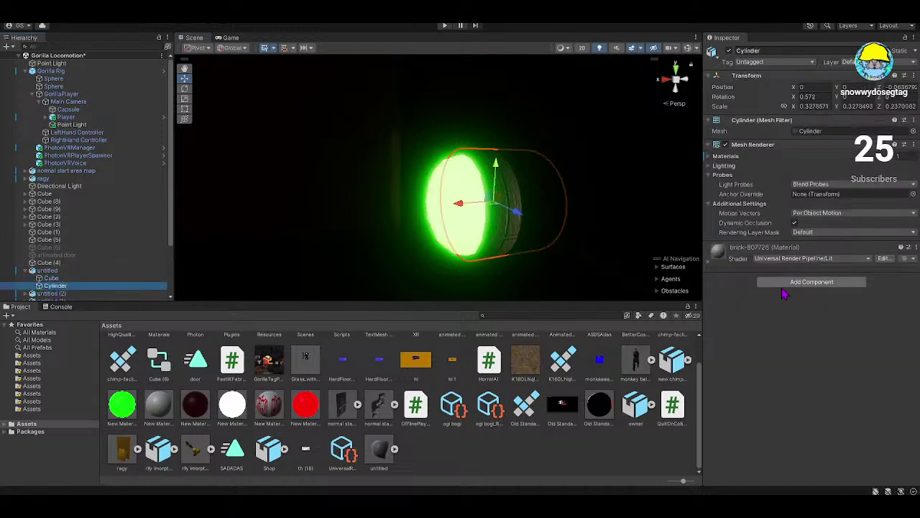
left_click(708, 261)
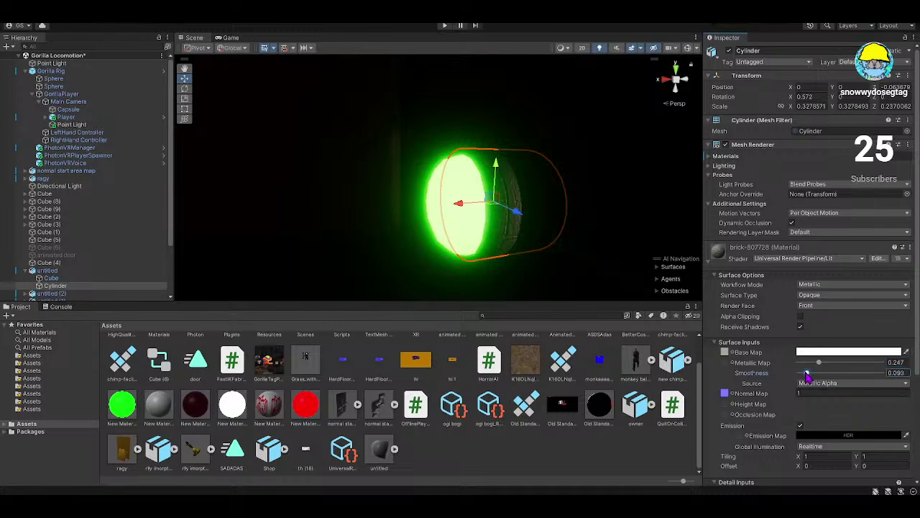
- Examine the door buttons and surrounding corridors with the scene lighting switched off and on
right_click_drag(608, 225, 406, 120)
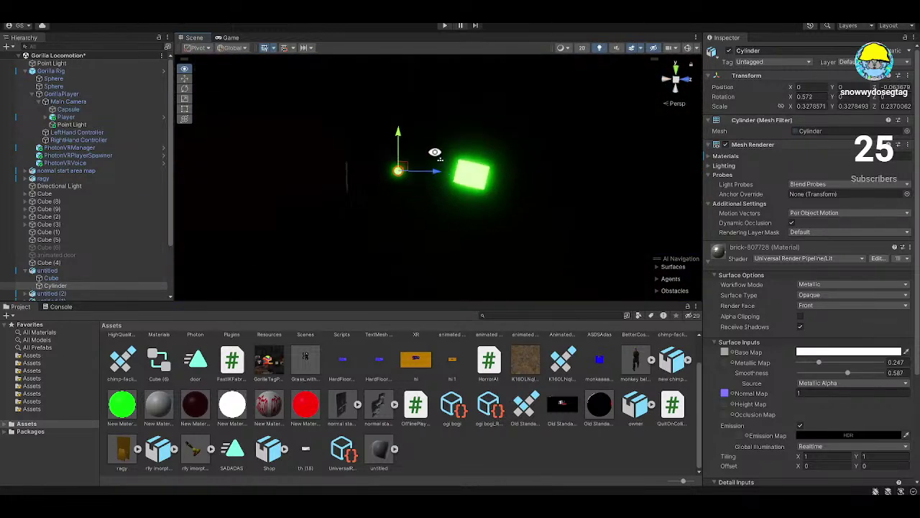
right_click_drag(435, 152, 493, 148)
left_click(491, 170)
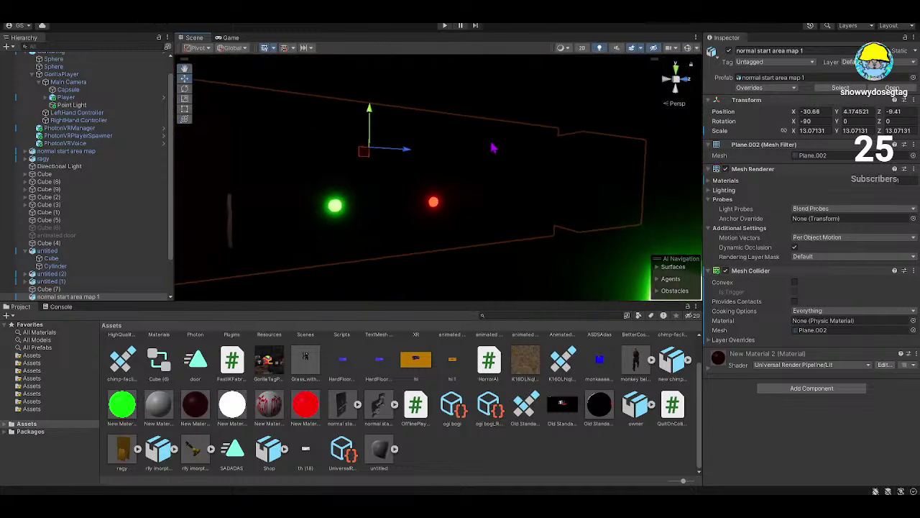
left_click(600, 48)
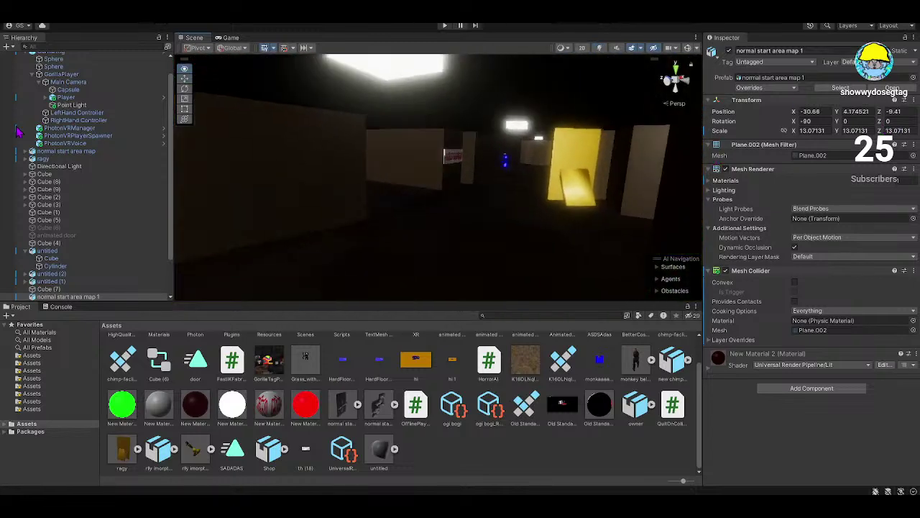
left_click(601, 48)
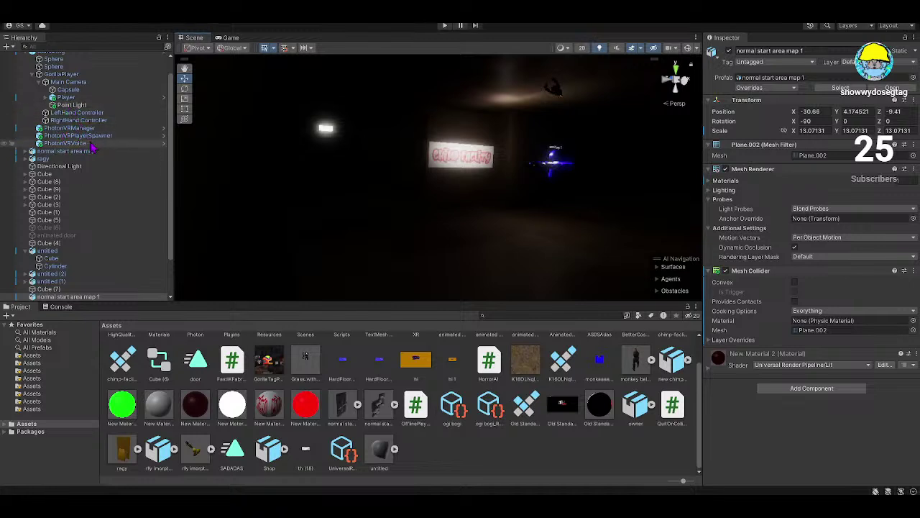
- Set the Tonemapping mode of the GameObject volume to None
scroll(61, 269, "down", 3)
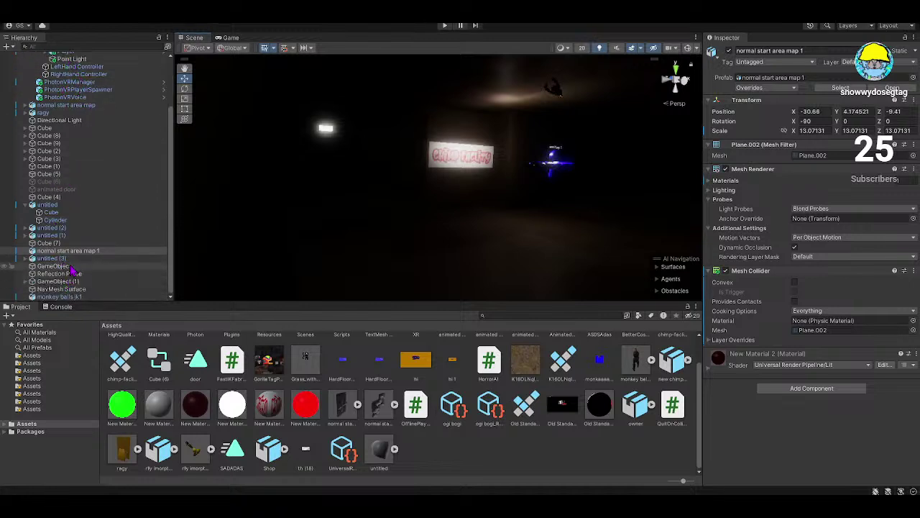
left_click(54, 266)
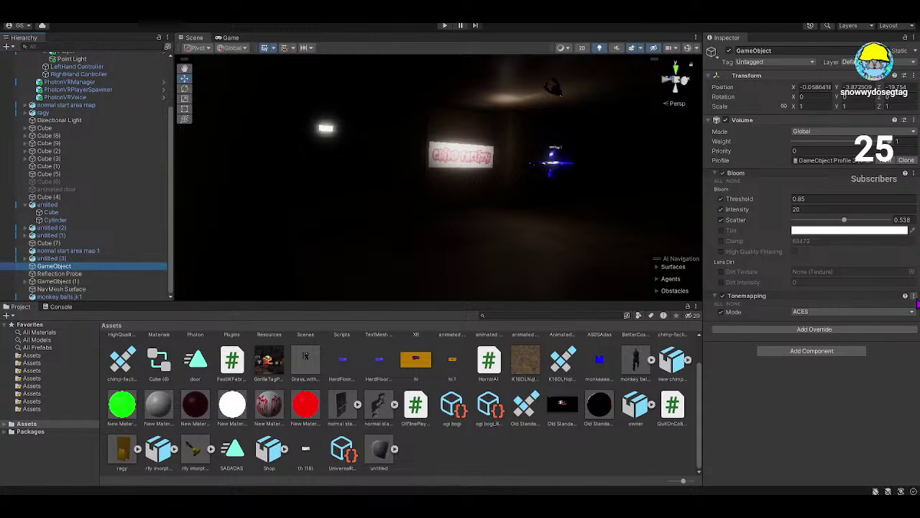
left_click(852, 312)
left_click(816, 322)
- Delete the ceiling light Cube (9) hanging near the player model
right_click_drag(554, 222, 420, 240)
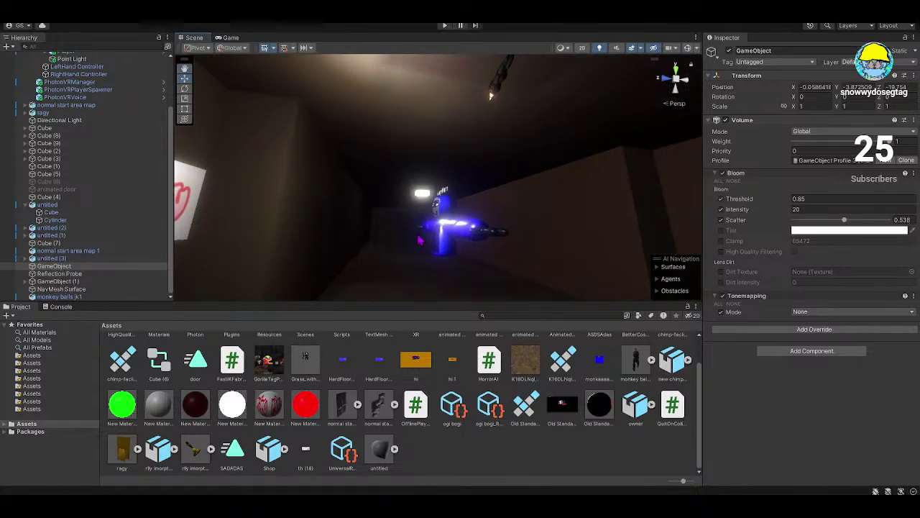
left_click(440, 228)
left_click(427, 194)
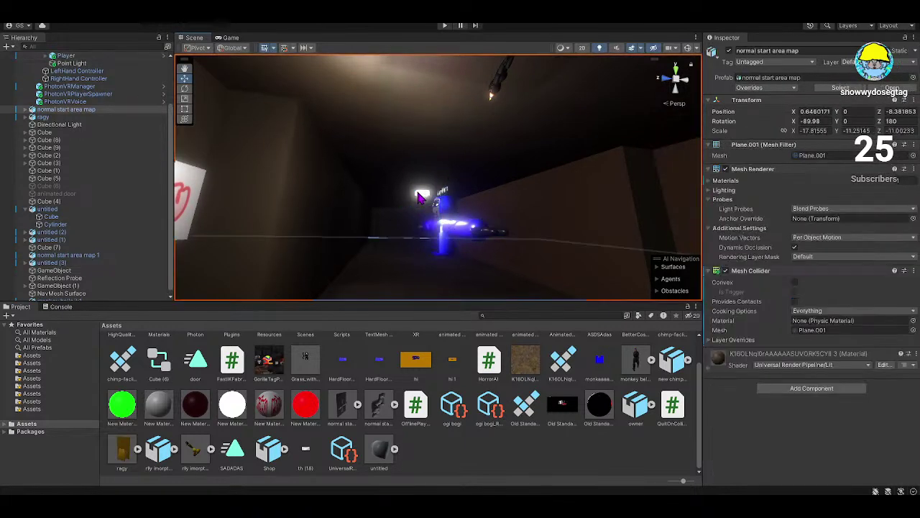
right_click(56, 156)
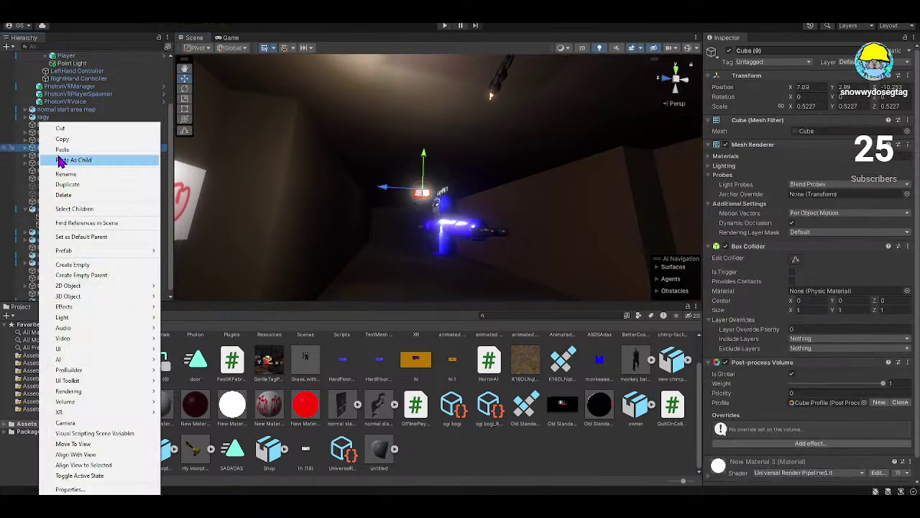
left_click(72, 196)
- Delete the other duplicated ceiling light, Cube (8)
right_click_drag(460, 187, 468, 138)
key("x")
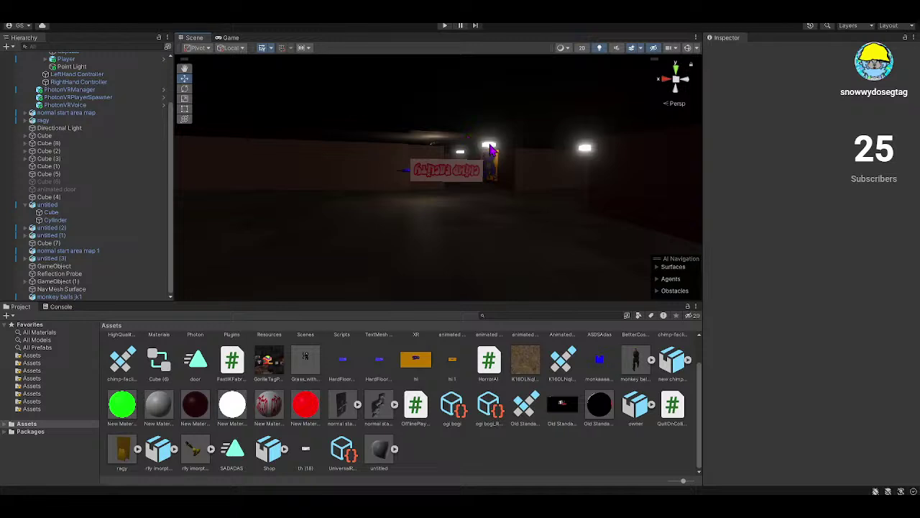
left_click(489, 149)
right_click(70, 152)
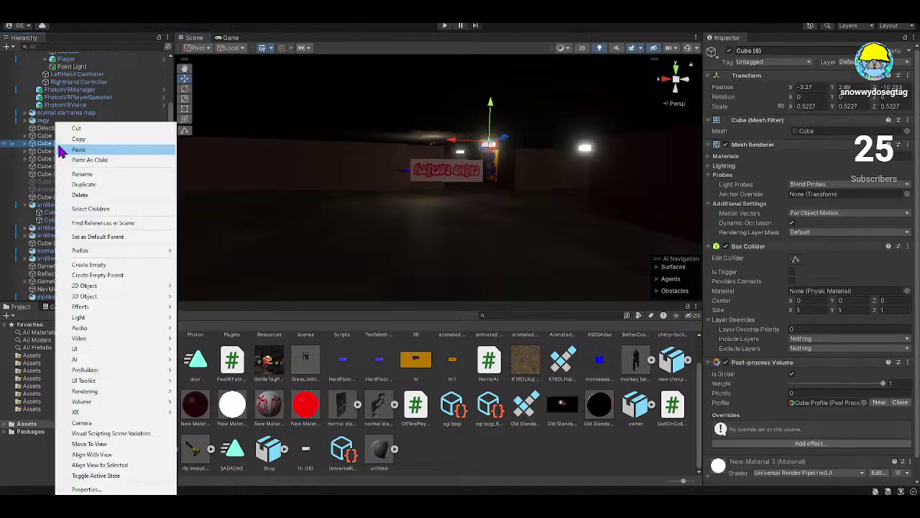
left_click(75, 193)
- Delete the Point Light under the Gorilla Rig's Main Camera
right_click_drag(475, 211, 439, 193)
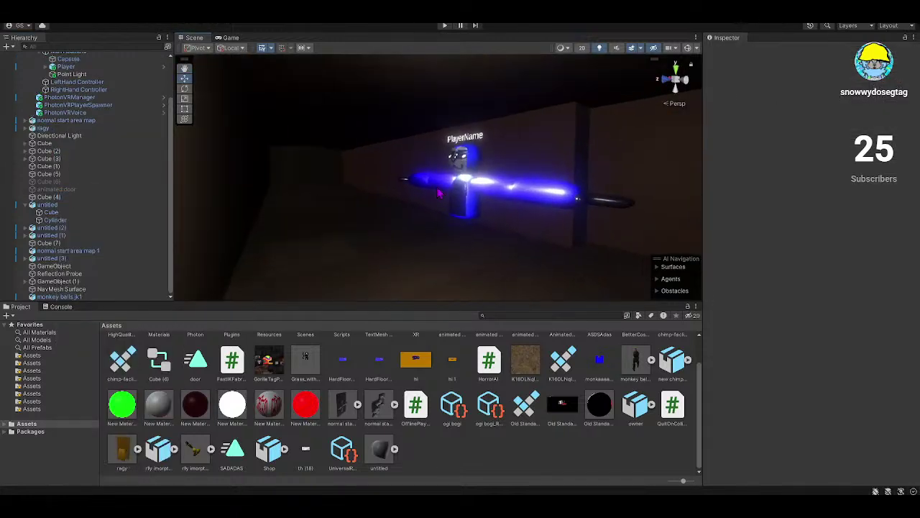
left_click(447, 180)
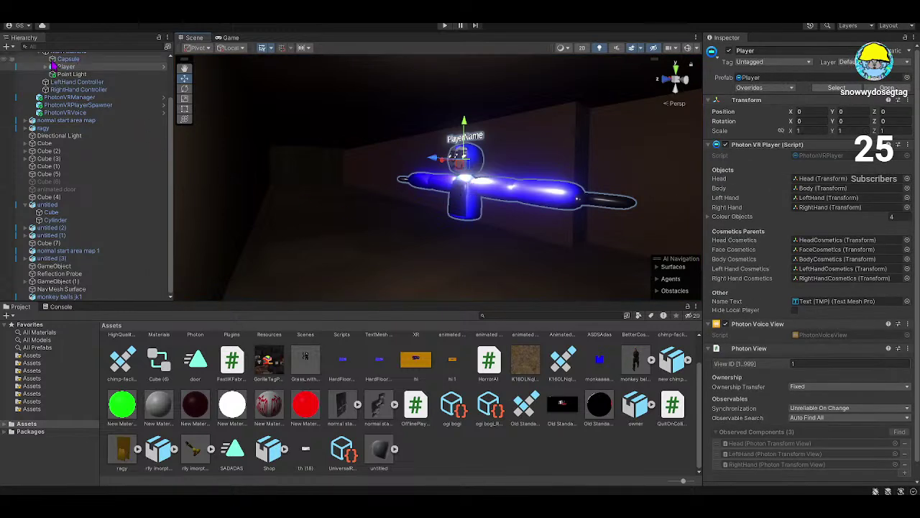
scroll(61, 79, "up", 2)
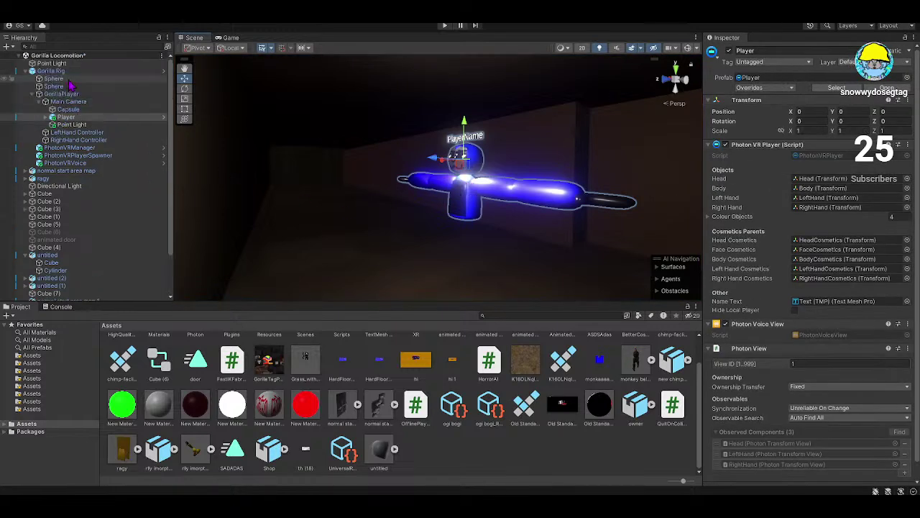
right_click(72, 126)
left_click(99, 176)
- Try to apply the black material asset to the scene near the Chimp Facility sign
right_click_drag(470, 177, 649, 167)
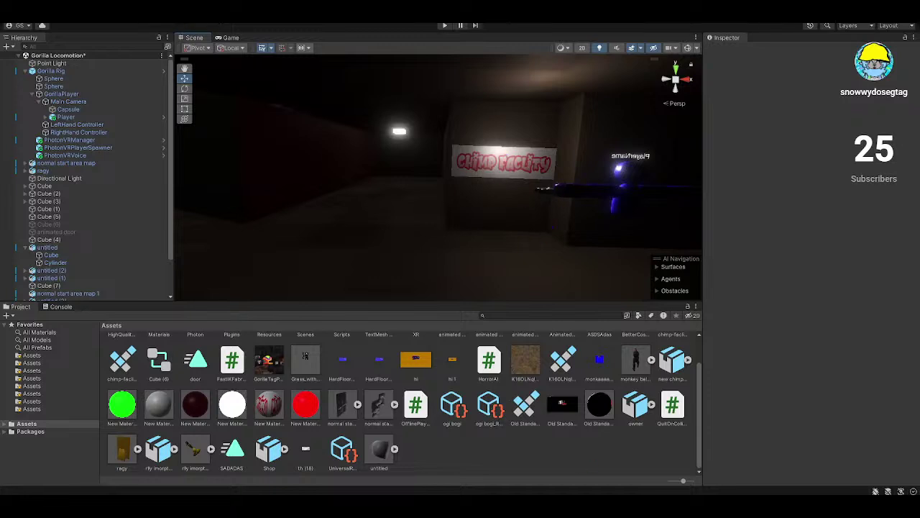
left_click_drag(604, 409, 462, 158)
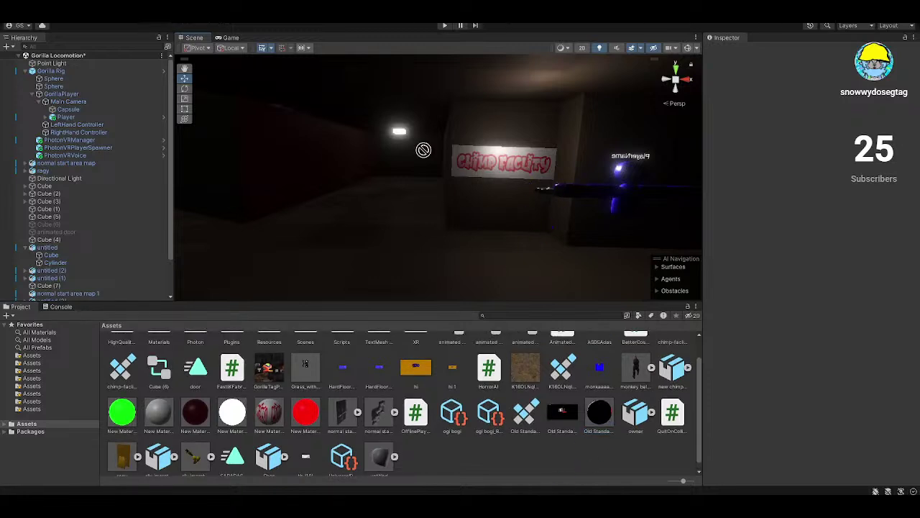
- Examine the map's corridors and rooms, comparing their look with the scene lighting off and on
right_click_drag(396, 121, 514, 70)
left_click(600, 49)
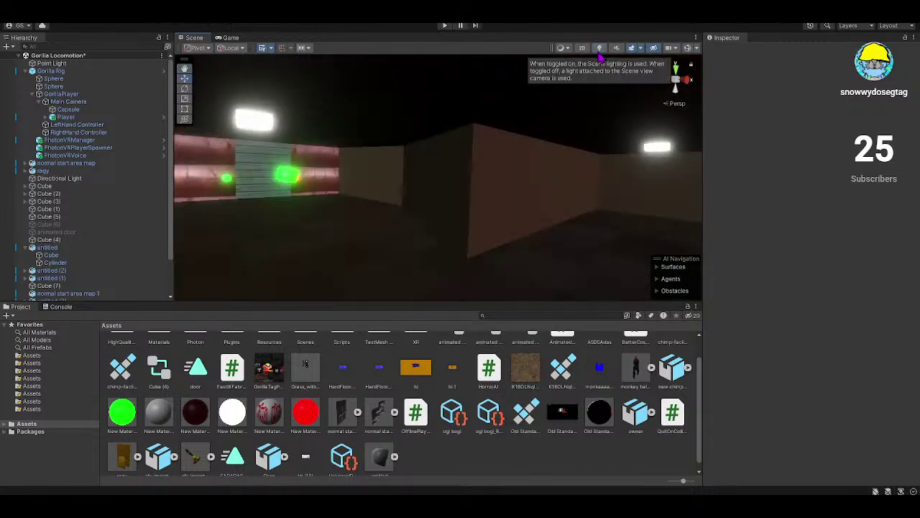
right_click_drag(431, 204, 650, 170)
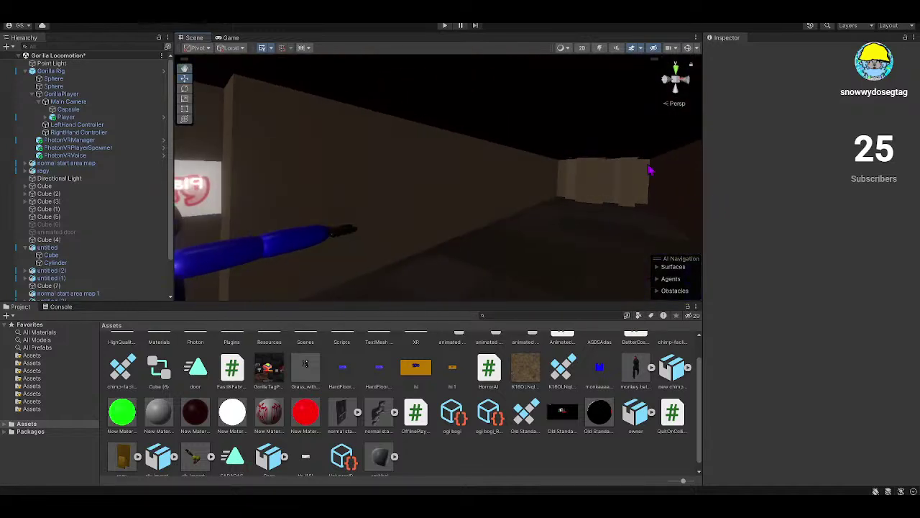
left_click(600, 48)
right_click_drag(602, 121, 550, 82)
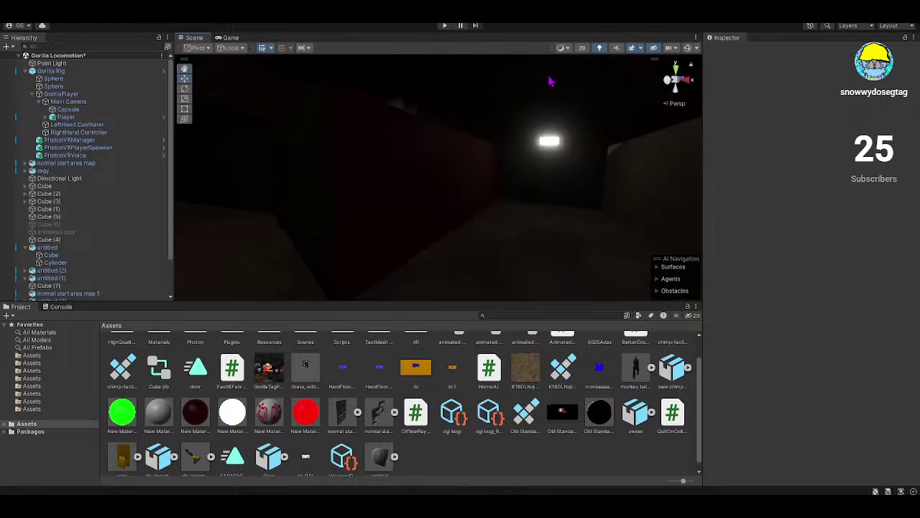
left_click(600, 48)
right_click_drag(568, 115, 514, 389)
scroll(529, 375, "up", 1)
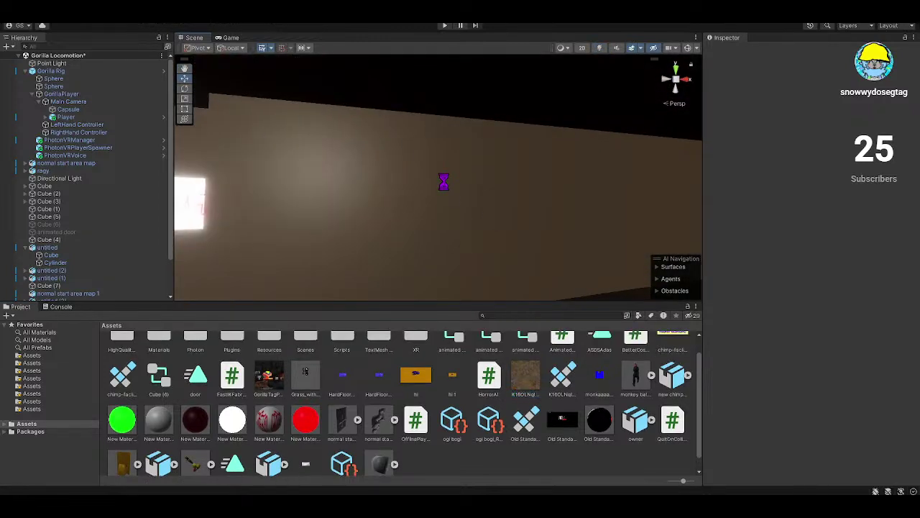
right_click_drag(403, 216, 456, 121)
left_click(599, 47)
right_click_drag(607, 86, 346, 147)
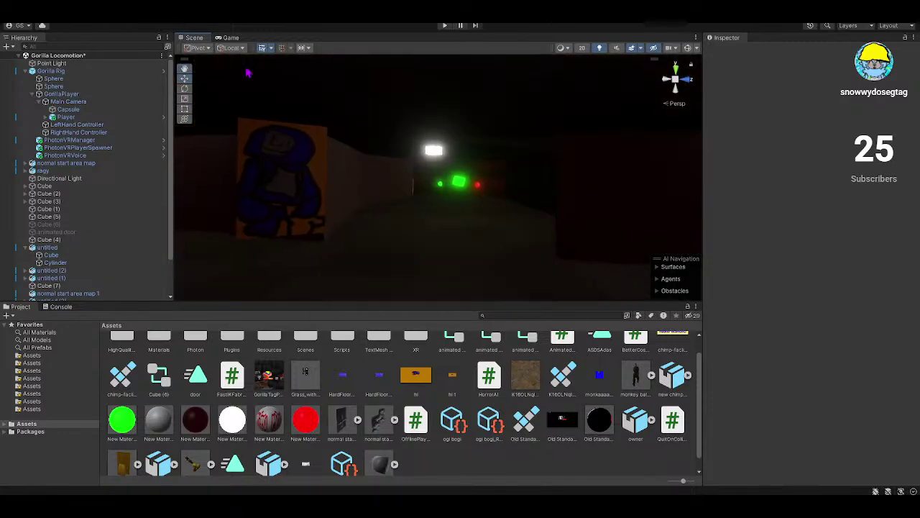
- Examine the post-processing overrides that can be added to the global volume on GameObject
left_click(230, 38)
left_click(194, 38)
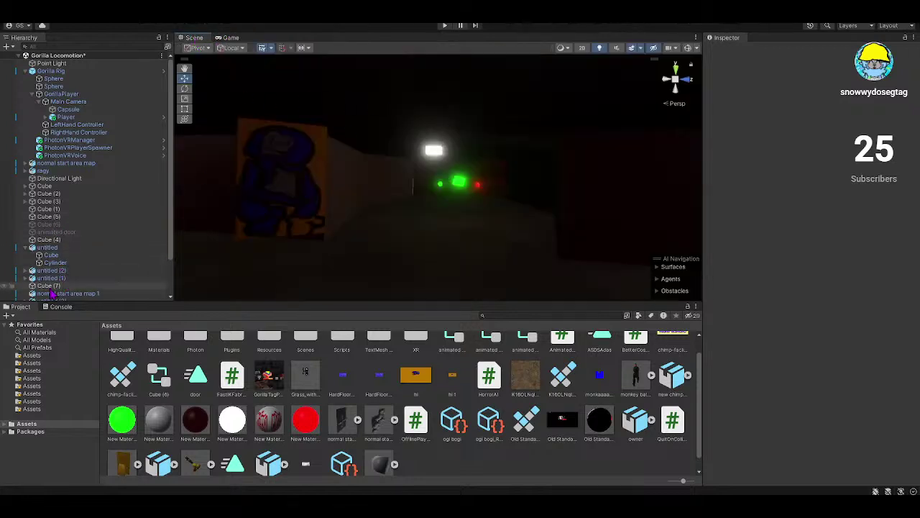
scroll(52, 293, "down", 3)
left_click(65, 266)
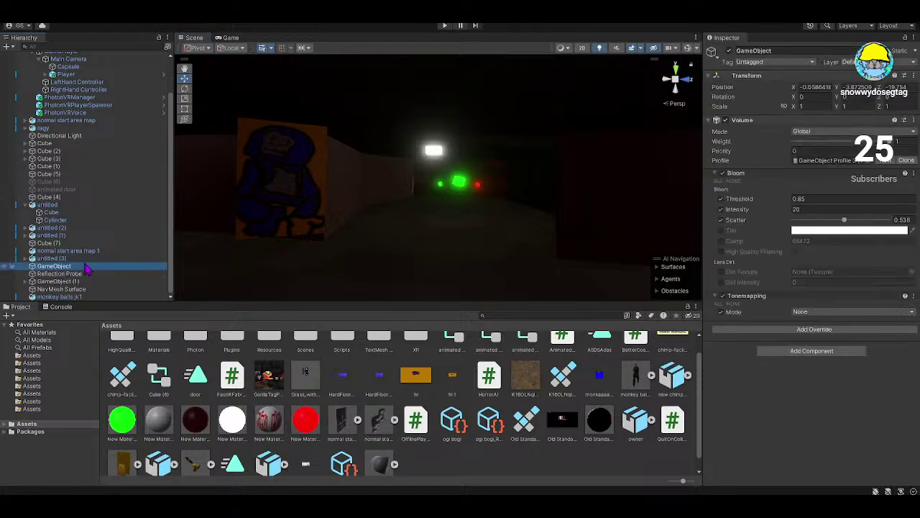
left_click(744, 330)
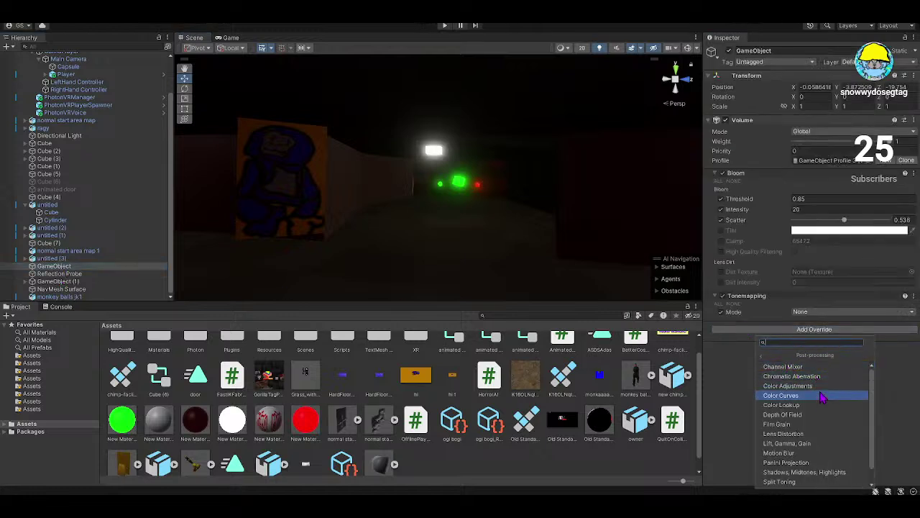
scroll(821, 415, "down", 1)
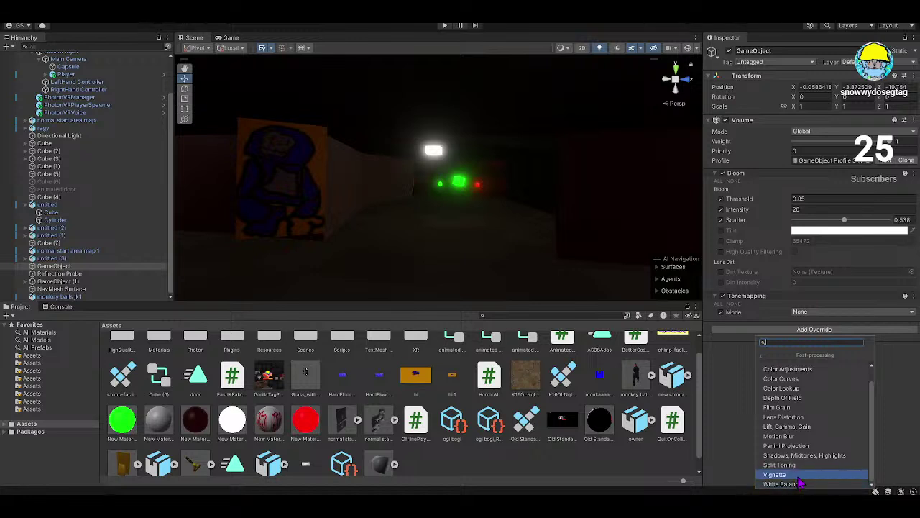
scroll(799, 474, "up", 1)
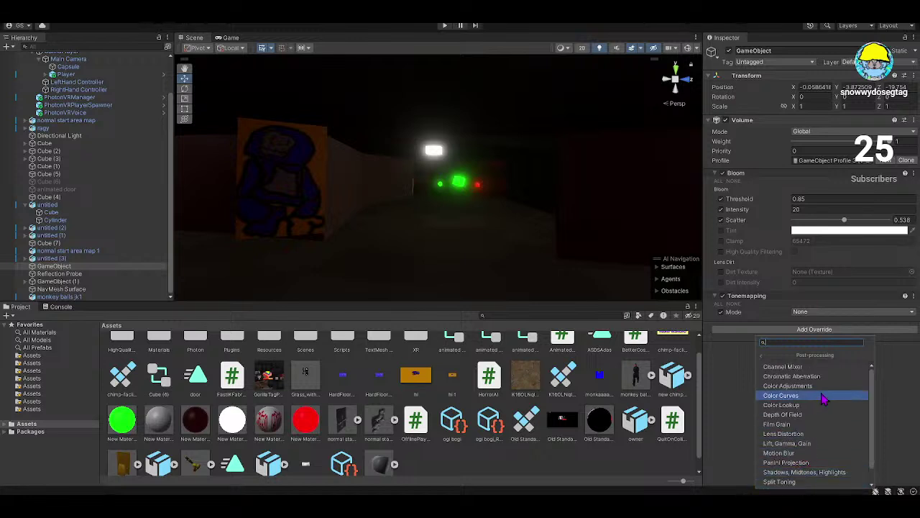
scroll(802, 467, "down", 1)
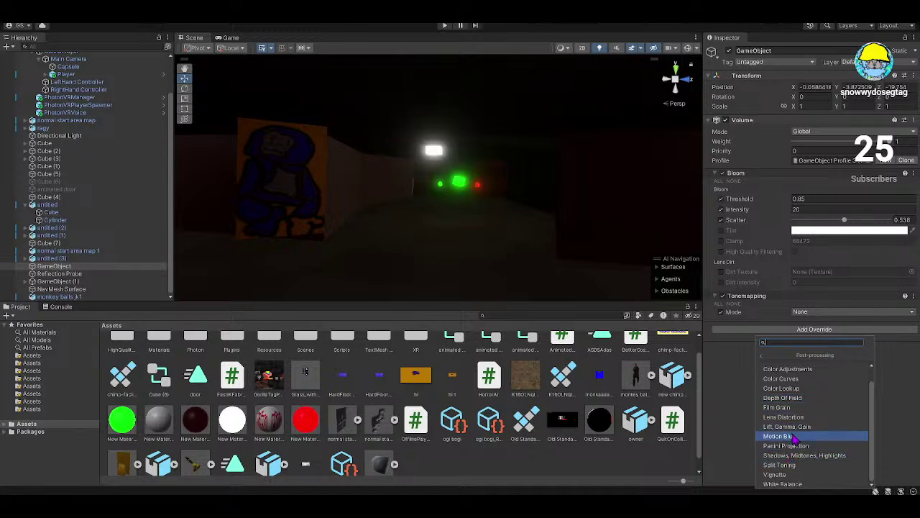
key("Escape")
- Close the Unity project without saving the Gorilla Locomotion scene and reopen the chimp facilty project from Unity Hub
key("alt+F4")
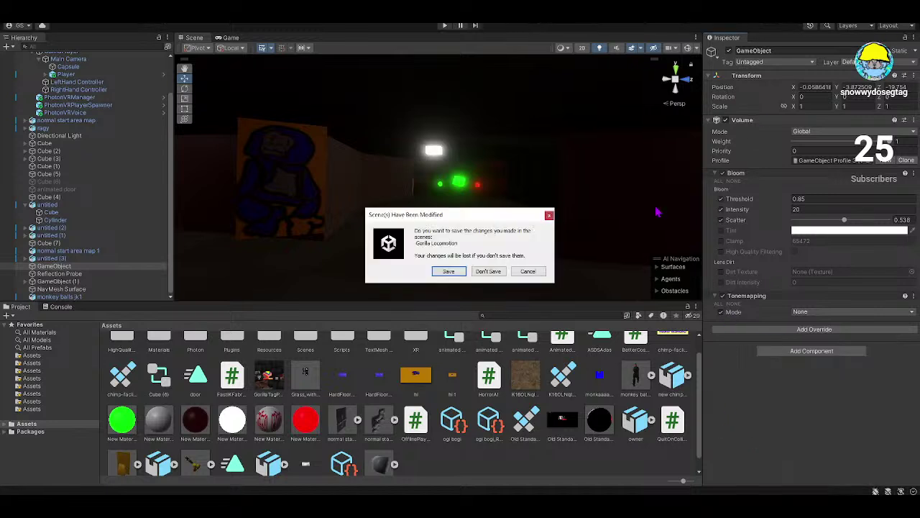
left_click(497, 271)
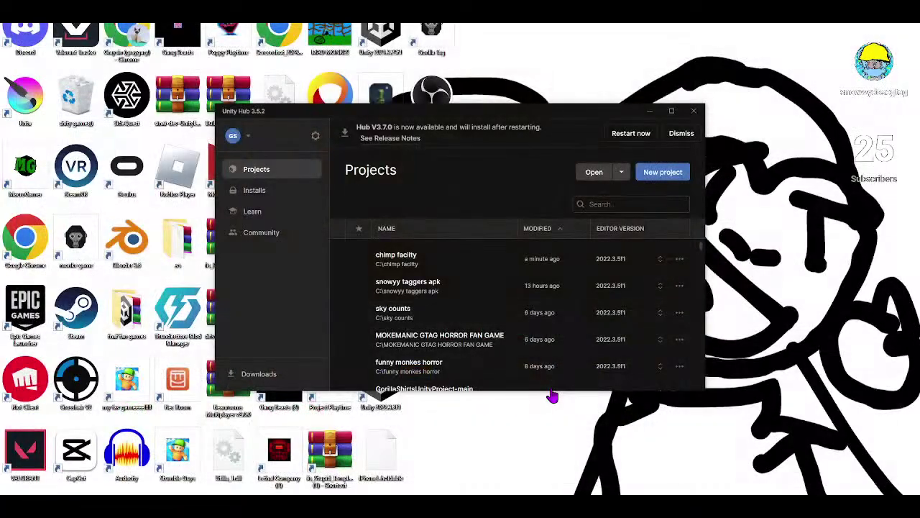
left_click(401, 265)
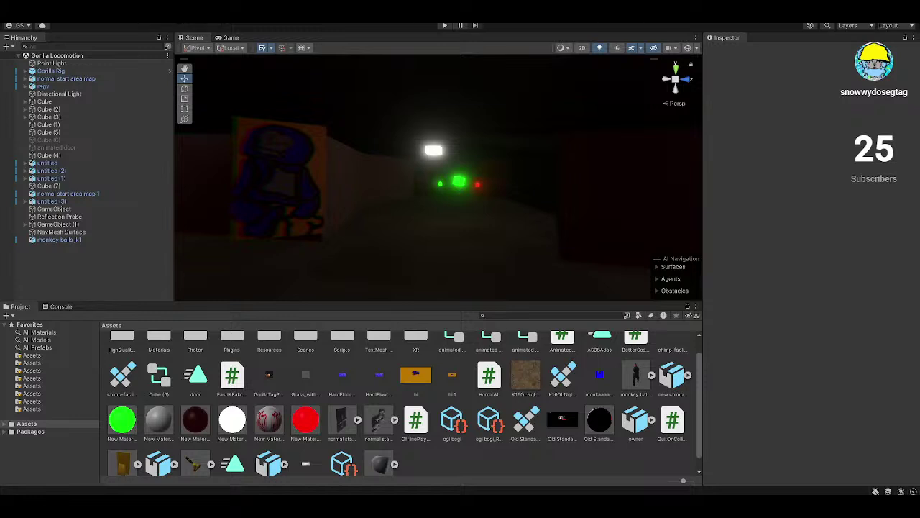
- Delete the normal start area map 1 object from the Gorilla Locomotion scene
right_click_drag(547, 259, 210, 62)
left_click(231, 38)
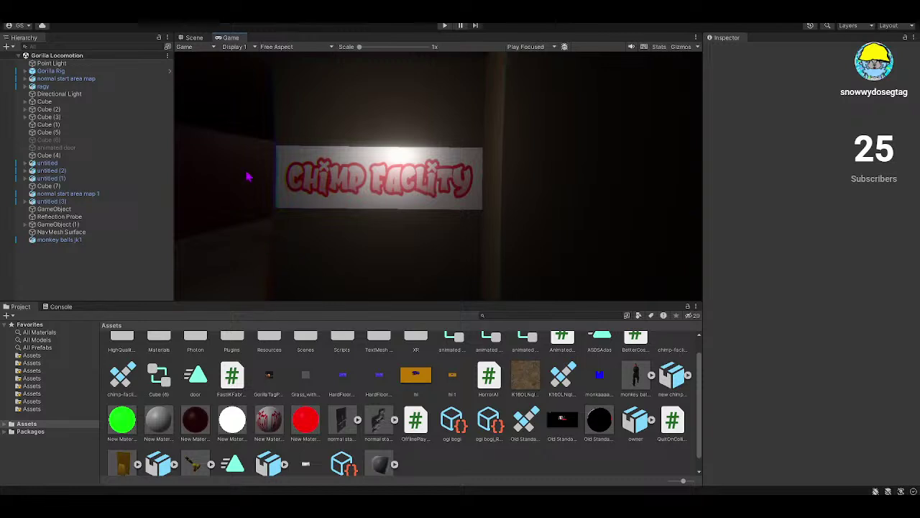
left_click(192, 37)
right_click_drag(335, 135, 662, 140)
right_click_drag(606, 151, 481, 205)
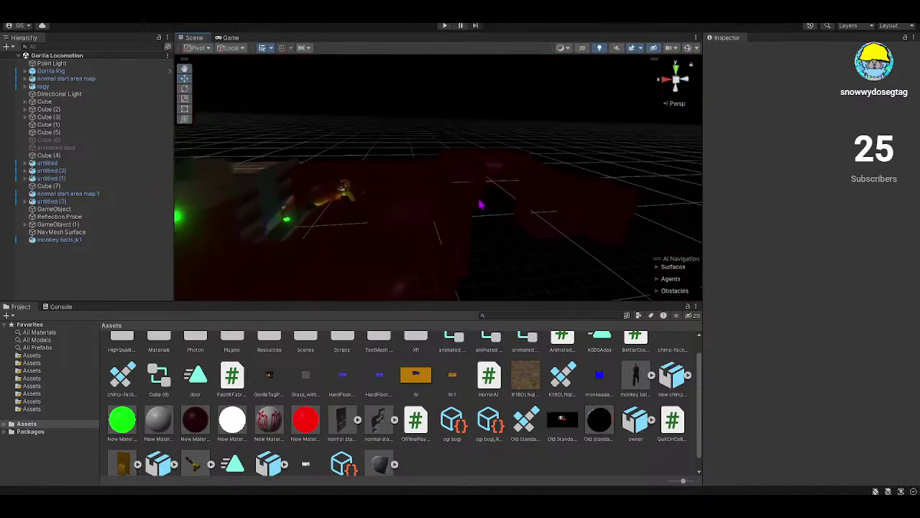
right_click(71, 195)
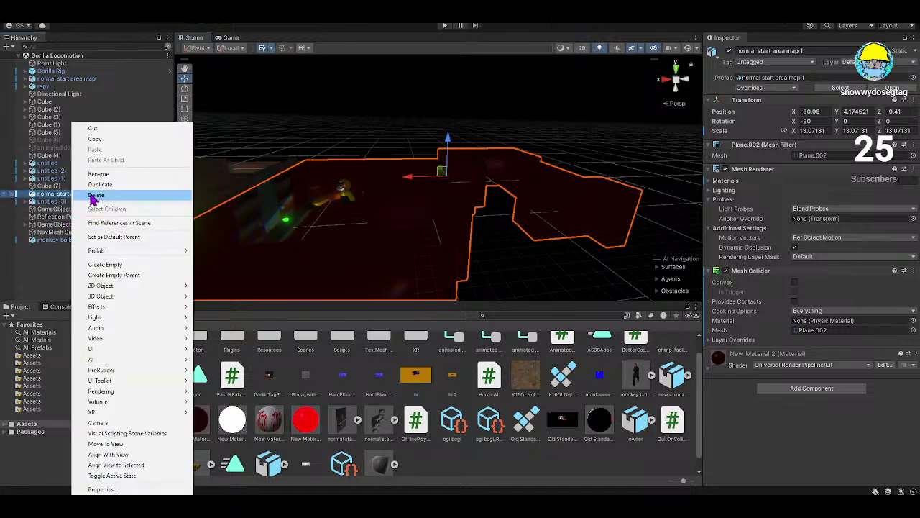
left_click(91, 194)
left_click_drag(353, 201, 388, 216, "alt")
key("ctrl+z")
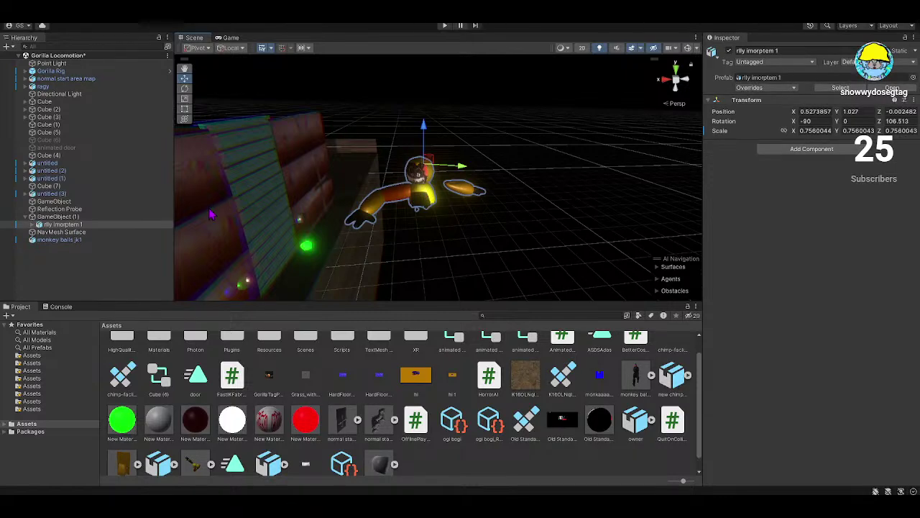
- Delete GameObject (1), which holds the rlly imorptem 1 monster, and the NavMesh Surface from the scene
right_click(71, 216)
left_click(100, 202)
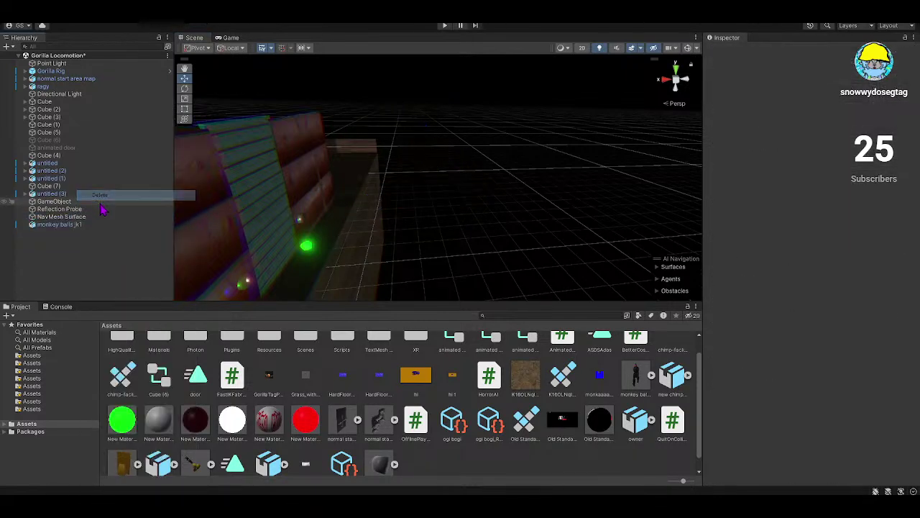
left_click(80, 218)
right_click(81, 218)
left_click(105, 196)
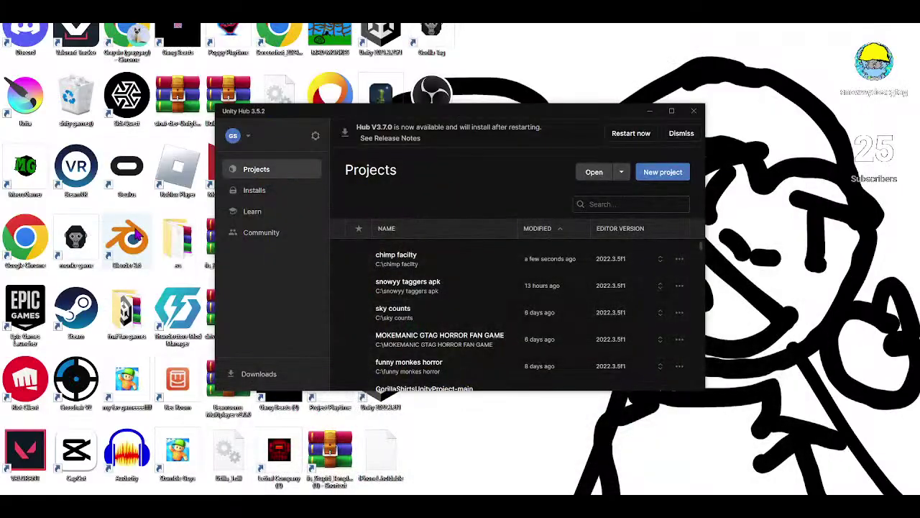
- Open Blender, start a General file, and delete all the default objects
double_click(134, 240)
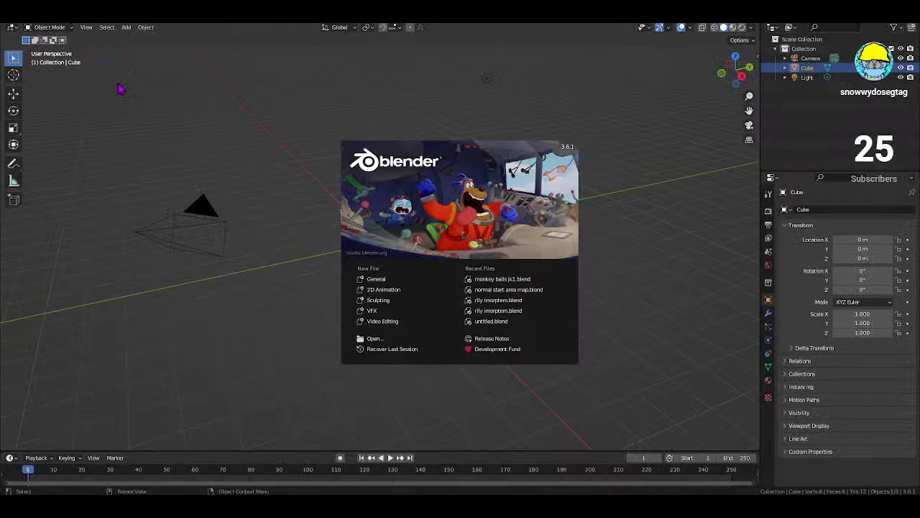
left_click(380, 283)
key("a")
right_click(281, 385)
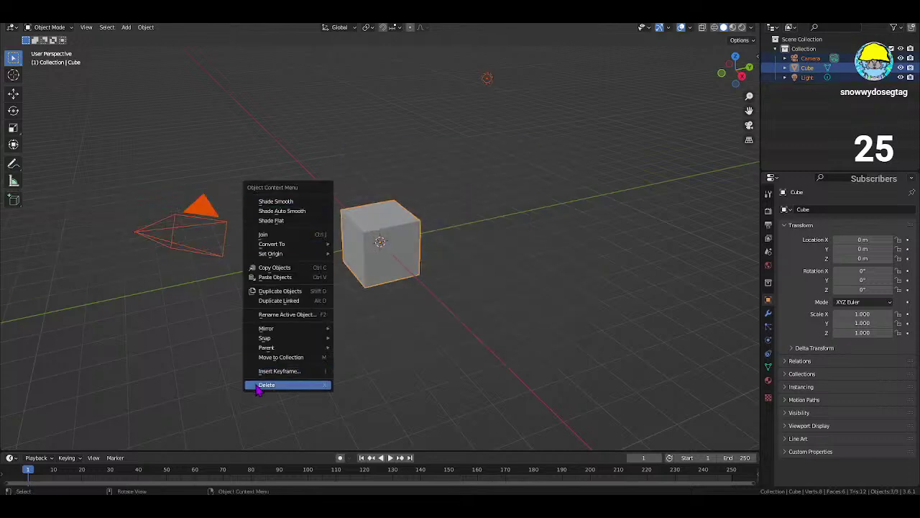
left_click(266, 385)
- Add a plane mesh at the world origin
key("shift+a")
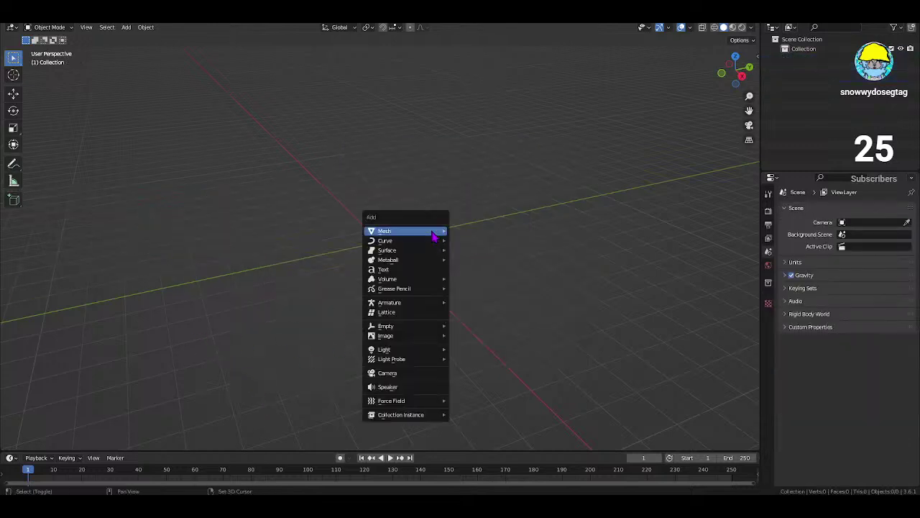
key("shift+a")
mouse_move(482, 169)
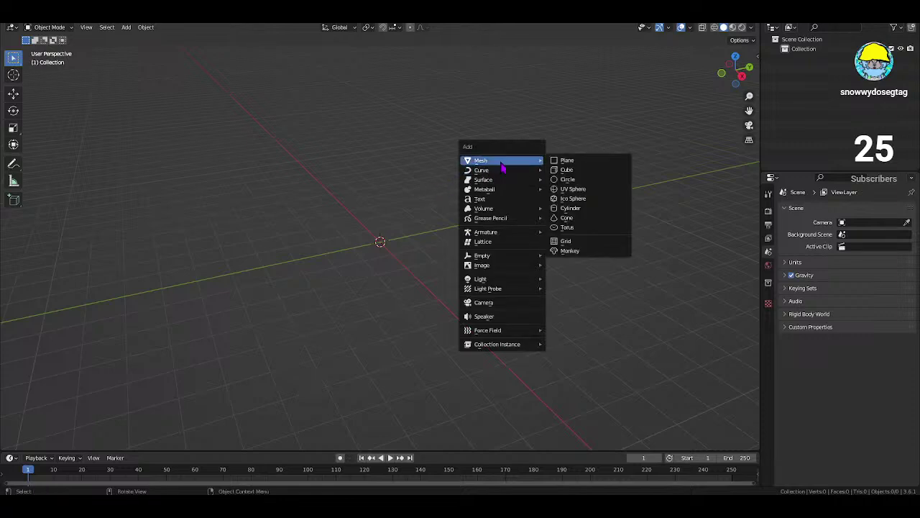
left_click(564, 161)
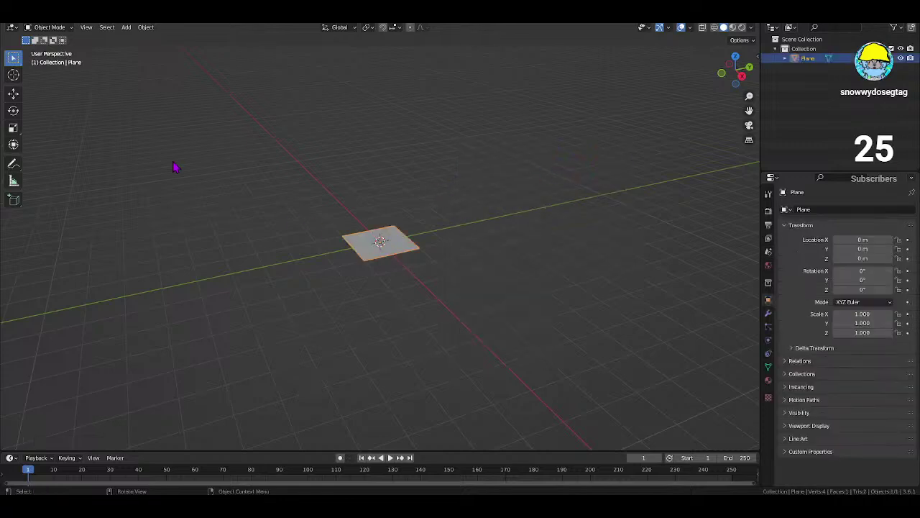
- Scale the plane uniformly to about 32.14 and view it straight from above
left_click(13, 127)
left_click_drag(349, 226, 226, 127)
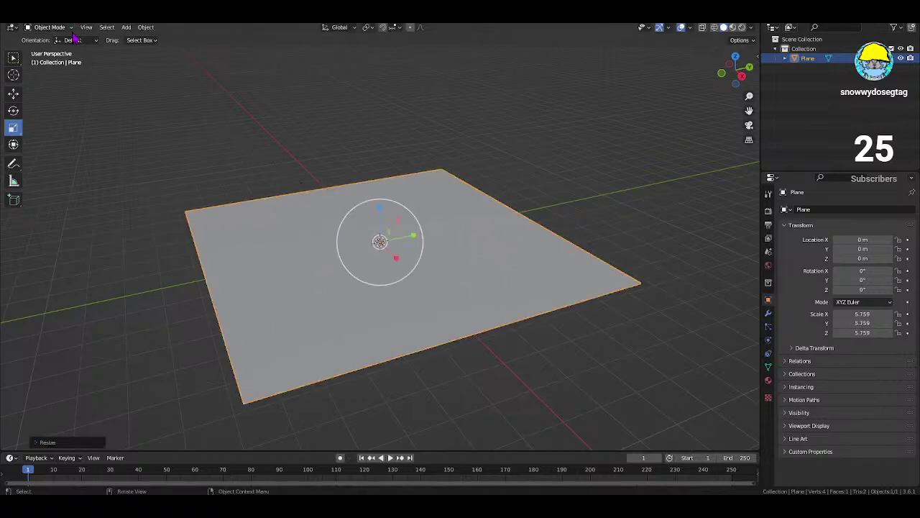
middle_click_drag(226, 127, 304, 180)
left_click_drag(352, 220, 302, 176)
scroll(362, 208, "down", 3)
scroll(351, 218, "up", 2)
left_click_drag(350, 219, 327, 189)
scroll(335, 194, "down", 3)
middle_click_drag(335, 194, 361, 263)
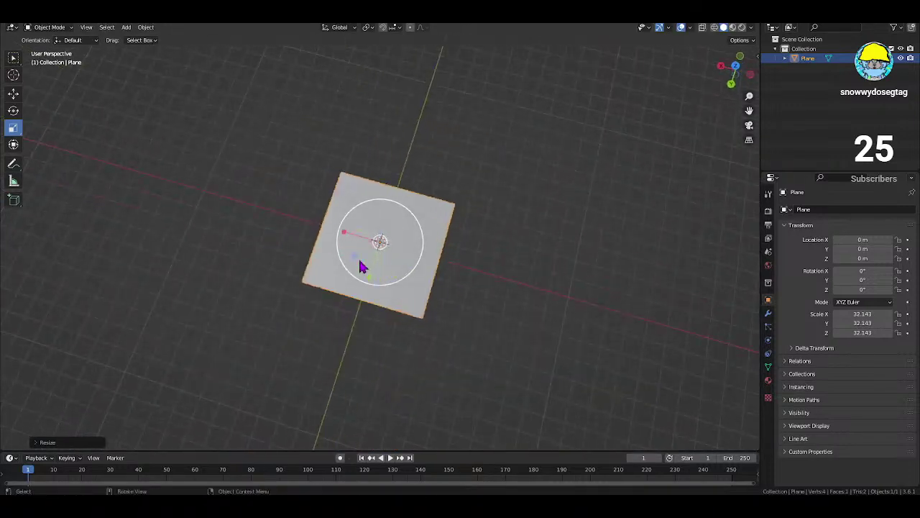
scroll(362, 263, "up", 5)
left_click(735, 70)
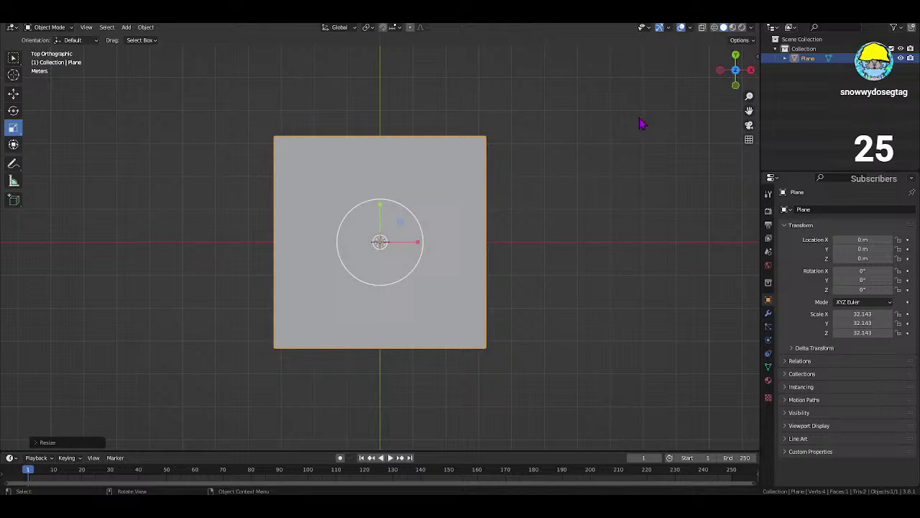
- Put the plane into Edit Mode with nothing selected and face selection active
left_click(52, 20)
left_click(64, 26)
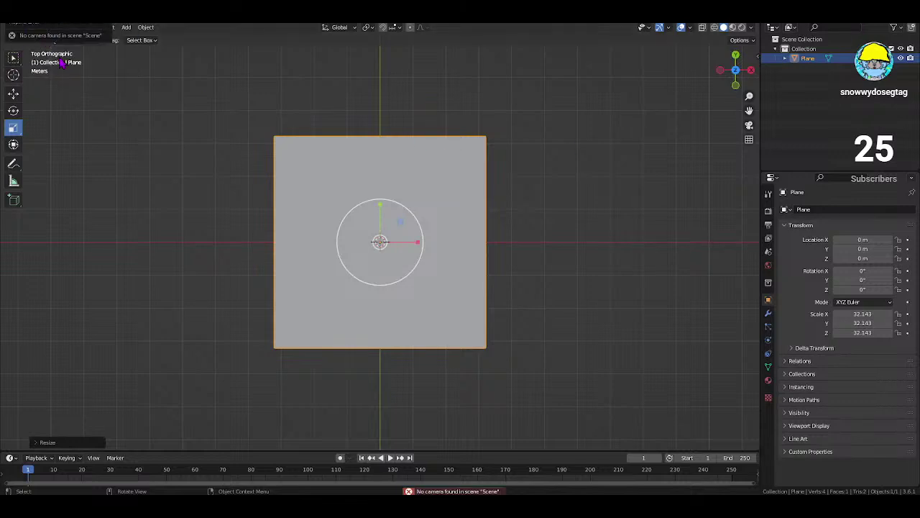
left_click(46, 28)
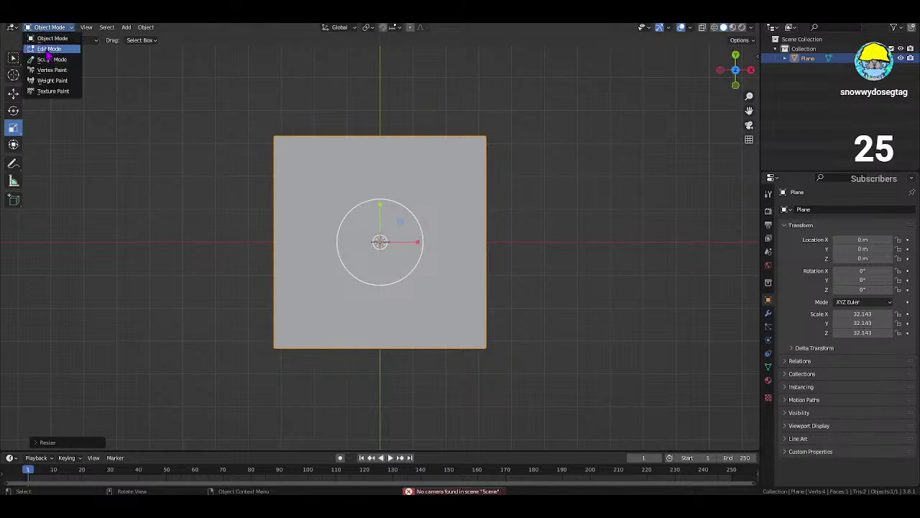
left_click(49, 49)
key("alt+a")
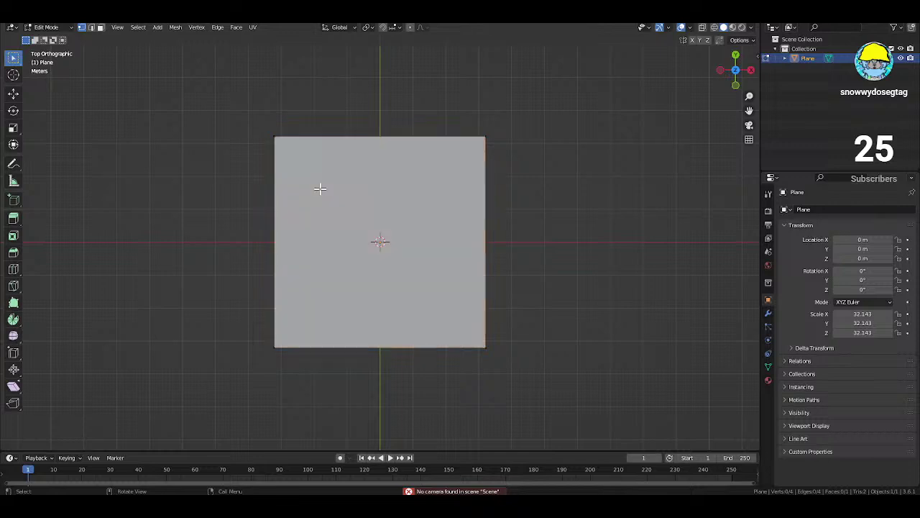
left_click(101, 27)
- Subdivide the plane's face four times into a 16 by 16 grid
left_click(335, 203)
right_click(336, 207)
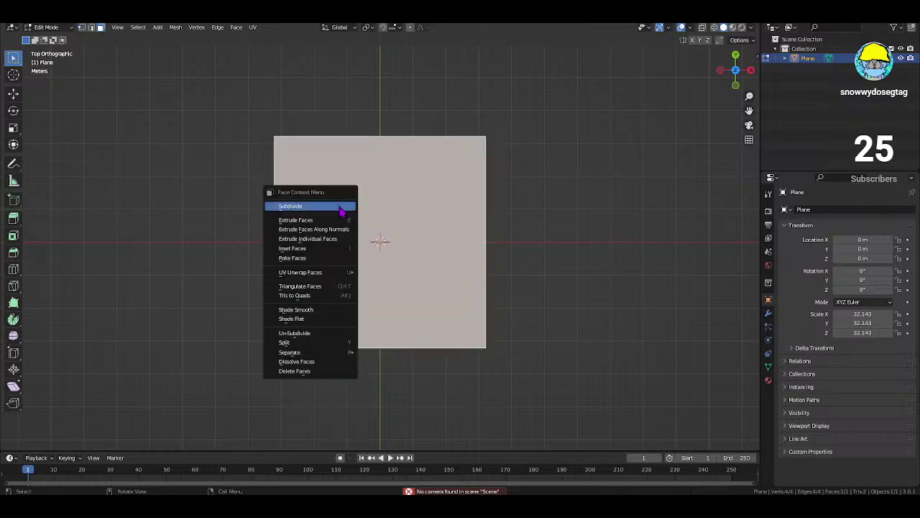
left_click(332, 206)
right_click(332, 206)
left_click(332, 206)
right_click(331, 205)
left_click(332, 205)
right_click(332, 205)
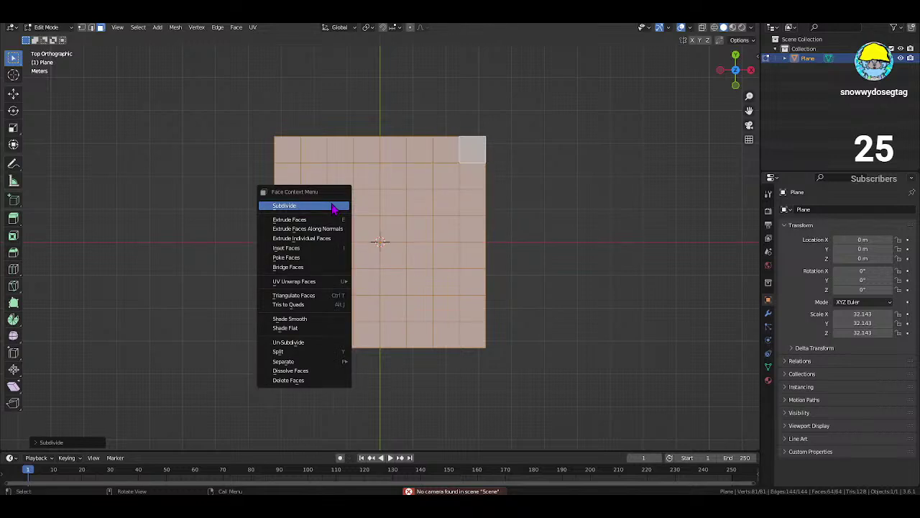
left_click(330, 203)
- Select a five-face column on the plane's left edge and the 3 by 3 block of faces beside it
left_click(287, 144)
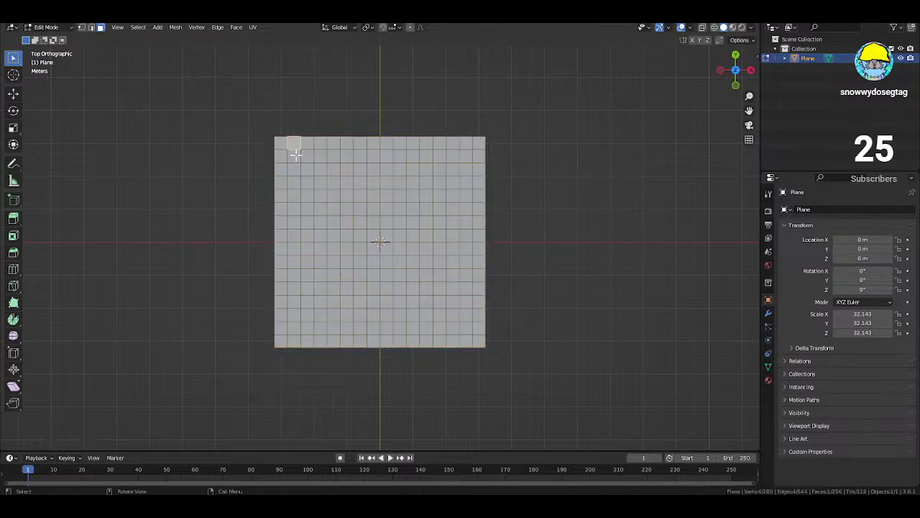
left_click(280, 154)
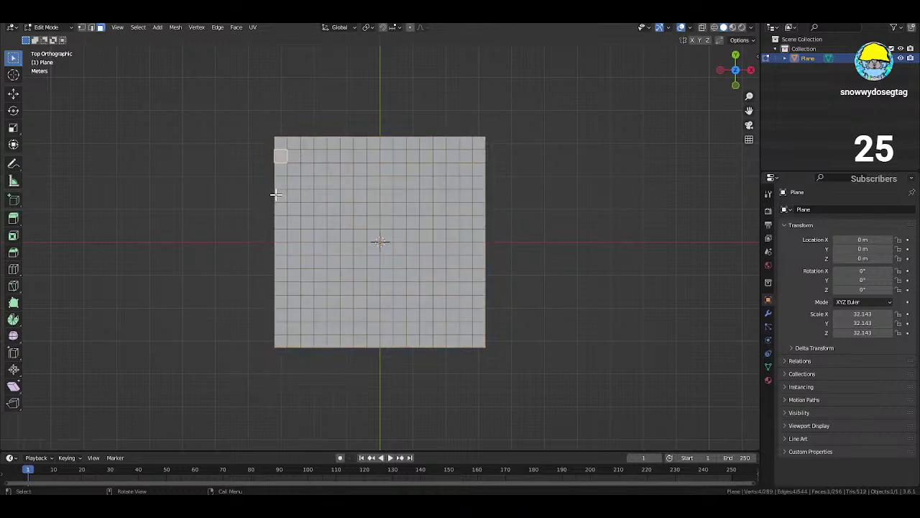
left_click(276, 194)
left_click(278, 245, "ctrl")
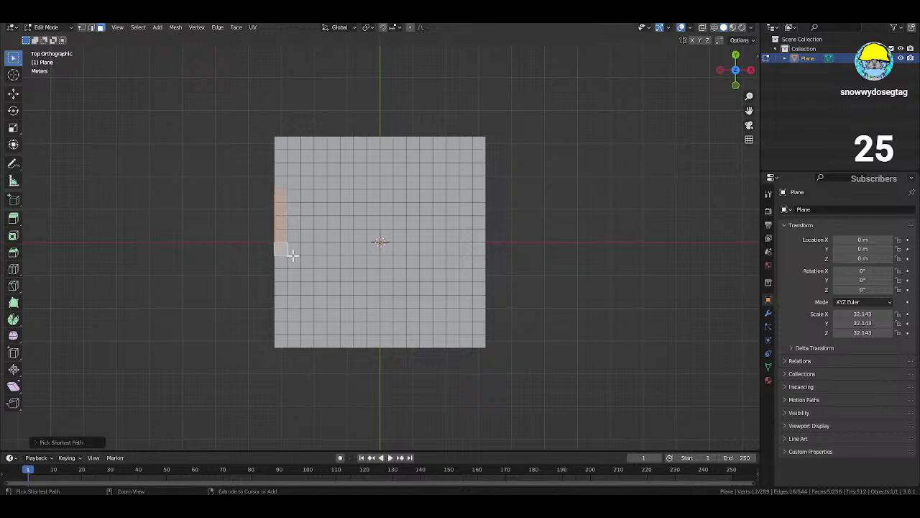
left_click(294, 209, "ctrl")
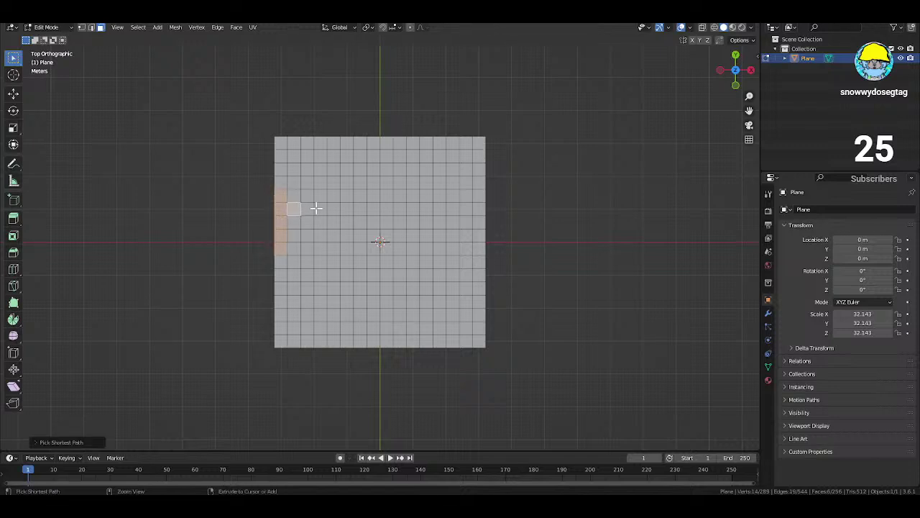
left_click(322, 209, "ctrl")
left_click(320, 235, "ctrl")
left_click(294, 235, "ctrl")
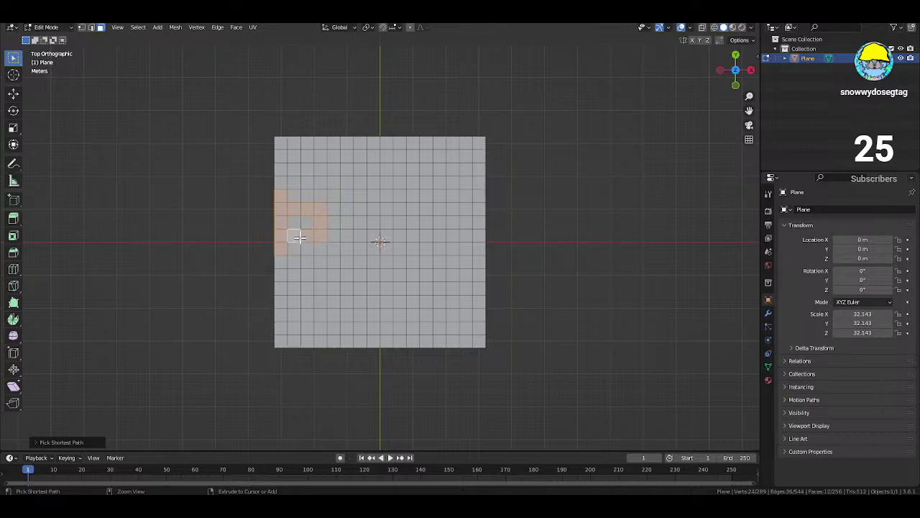
left_click(294, 223, "ctrl")
- Extend the face selection right by a narrow passage into a three-face-wide block reaching up to the third row
left_click(334, 209, "ctrl")
left_click(356, 209, "ctrl")
left_click(349, 170, "ctrl")
left_click(374, 172, "ctrl")
left_click(358, 197, "ctrl")
left_click(387, 181, "ctrl")
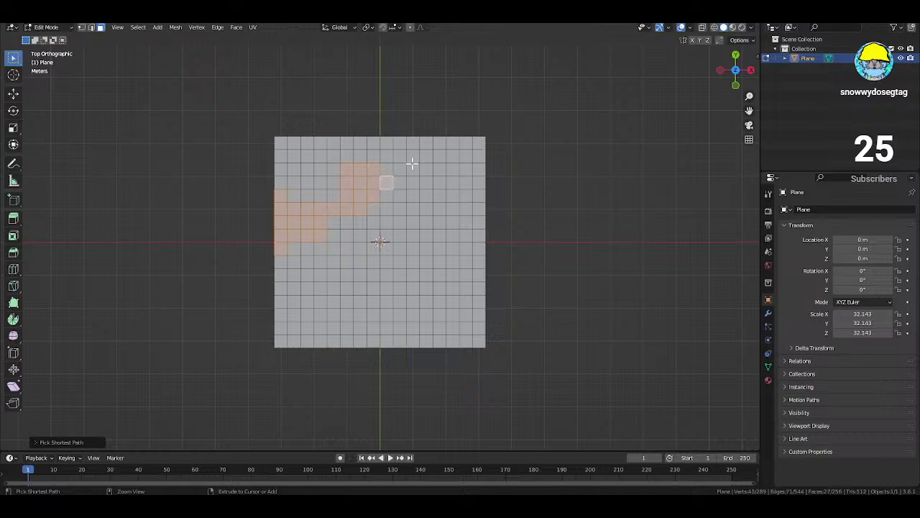
- Extend the selected corridor right along the third and fourth rows, stopping two faces short of the plane's right edge
left_click(386, 169, "ctrl")
left_click(445, 169, "ctrl")
left_click(400, 184, "ctrl")
left_click(446, 191, "ctrl")
left_click(448, 169, "ctrl")
- Extend the corridor selection down its right end to the plane's horizontal midline, including faces jutting left at the bottom
left_click(440, 219, "ctrl")
left_click(425, 225, "ctrl")
left_click(437, 235, "ctrl")
left_click(451, 225, "ctrl")
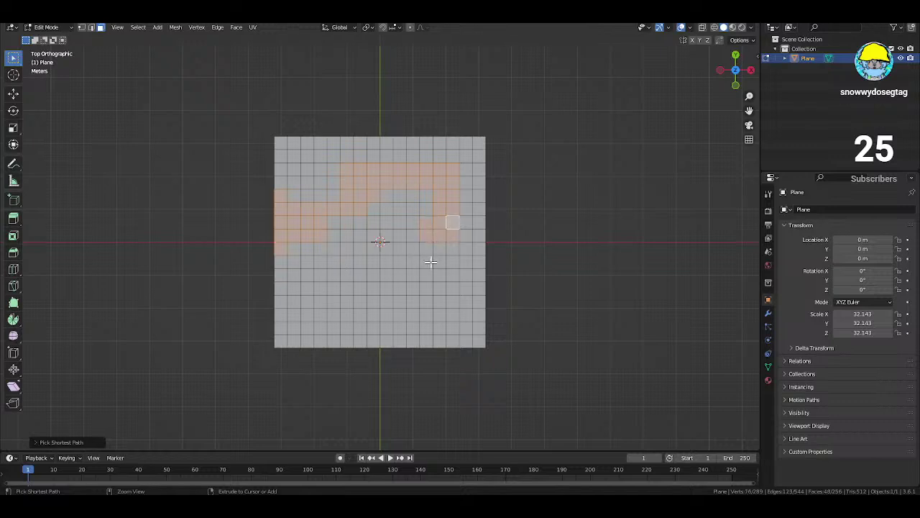
- Extend the corridor selection through the two rows below the horizontal midline, out to the plane's right edge
left_click(427, 263, "ctrl")
left_click(453, 263, "ctrl")
left_click(448, 250, "ctrl")
left_click(477, 250, "ctrl")
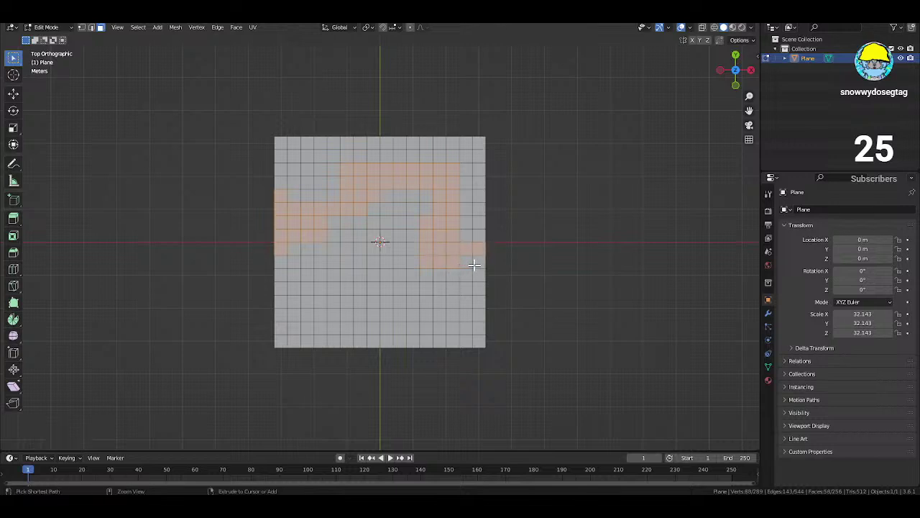
key("ctrl+z")
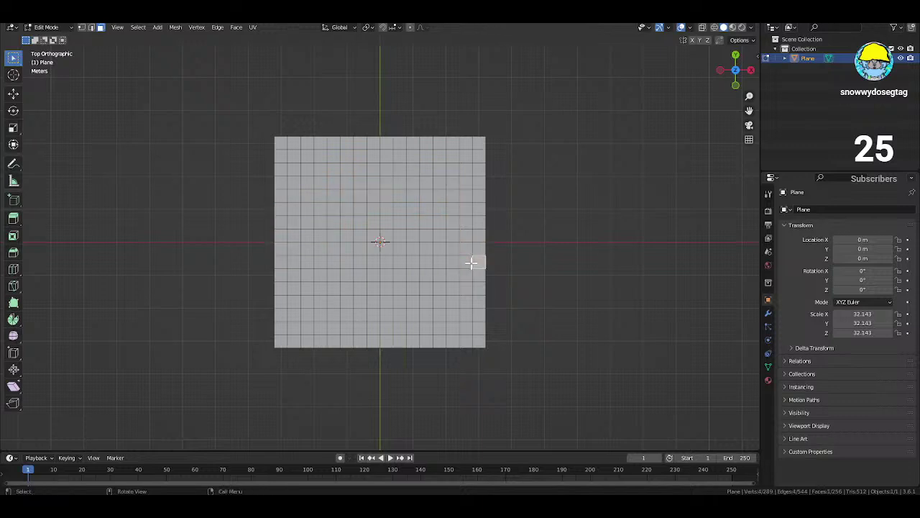
key("ctrl+shift+z")
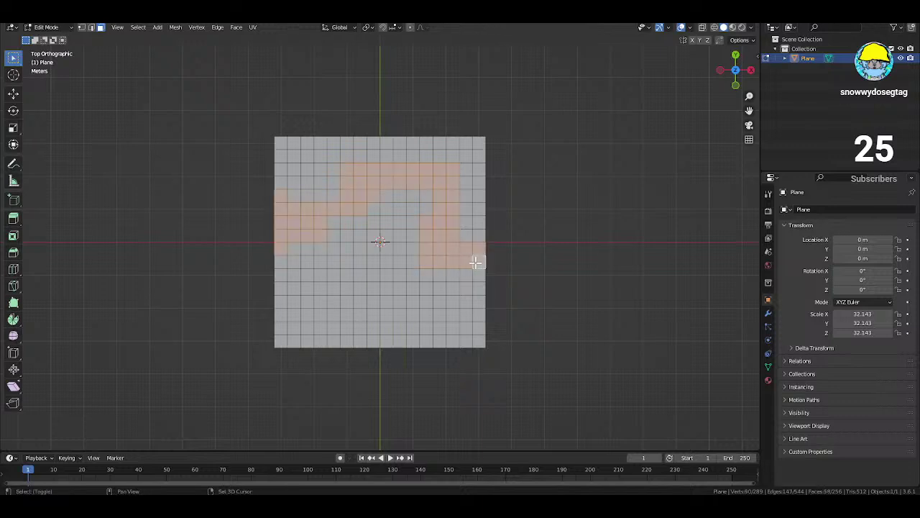
- Extend the selection down the plane's right edge to the bottom, then branch left along the third-lowest row to just past the vertical centre line
left_click(467, 281, "ctrl")
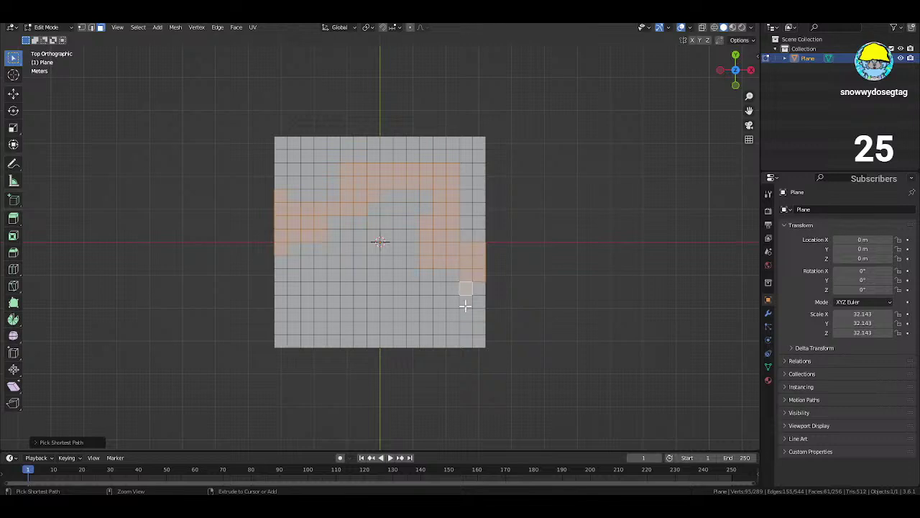
left_click(467, 301, "ctrl")
left_click(478, 287, "ctrl")
left_click(469, 333, "ctrl")
left_click(471, 346, "ctrl")
left_click(416, 314, "ctrl")
left_click(401, 304, "ctrl")
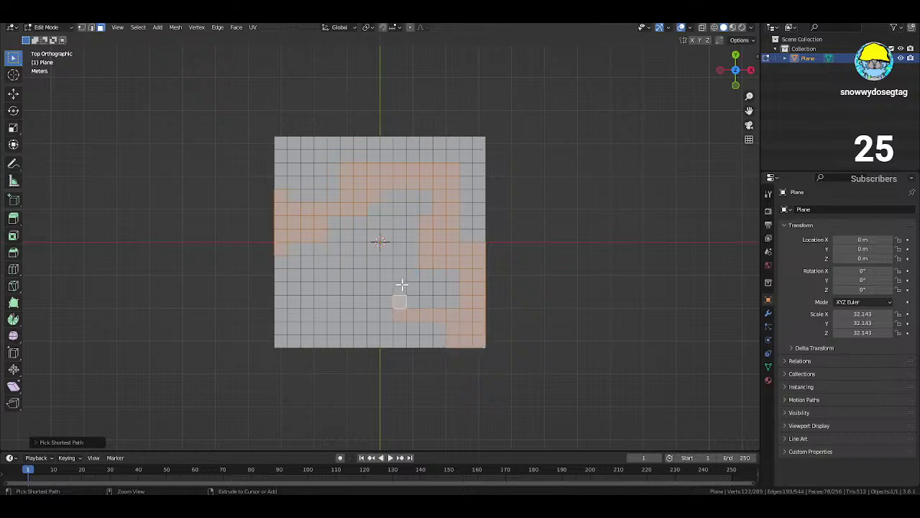
- Extend the branch's left end upward to the rows below the midline, closing a rectangular corridor loop
left_click(402, 287, "ctrl")
left_click(401, 262, "ctrl")
left_click(404, 250, "ctrl")
- Select a passage from the left room to the centre, a two-face-wide column down to the third-lowest row, and a branch left from it
left_click(334, 237, "ctrl")
key("ctrl+z")
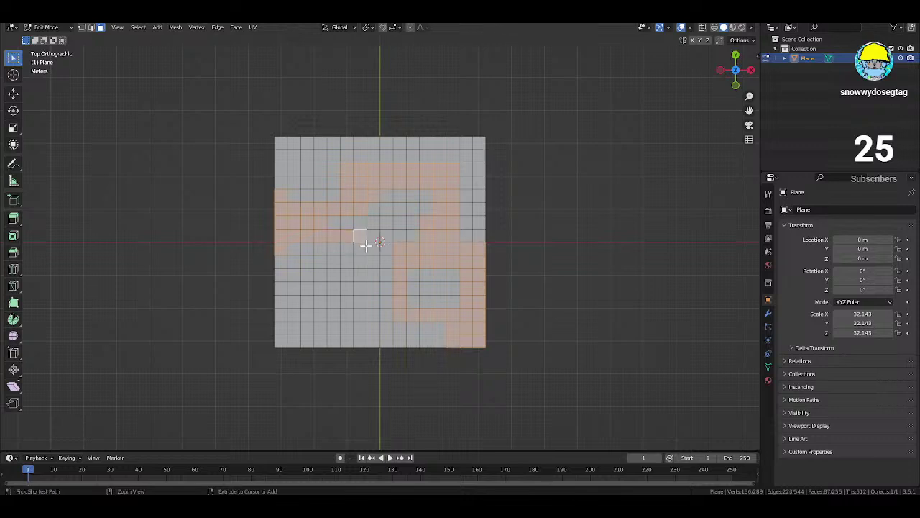
left_click(373, 247, "ctrl")
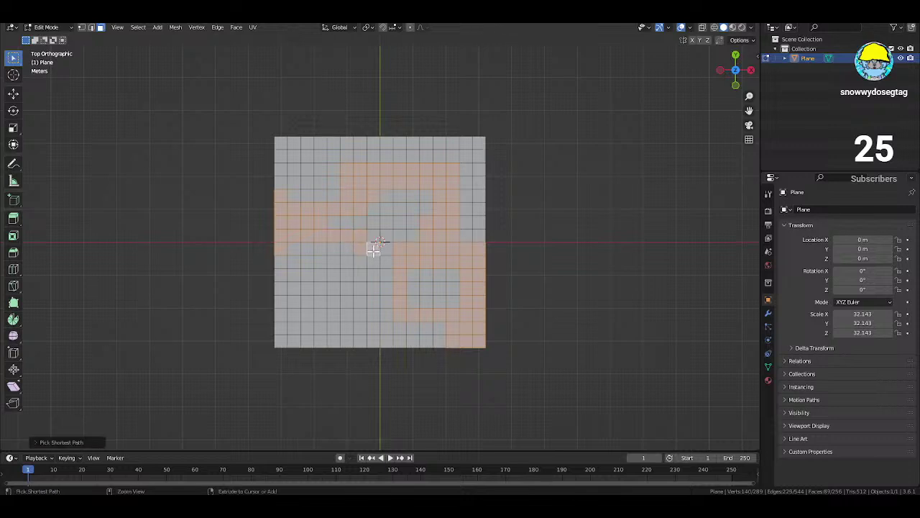
left_click(359, 288, "ctrl")
left_click(370, 310, "ctrl")
left_click(308, 302, "ctrl")
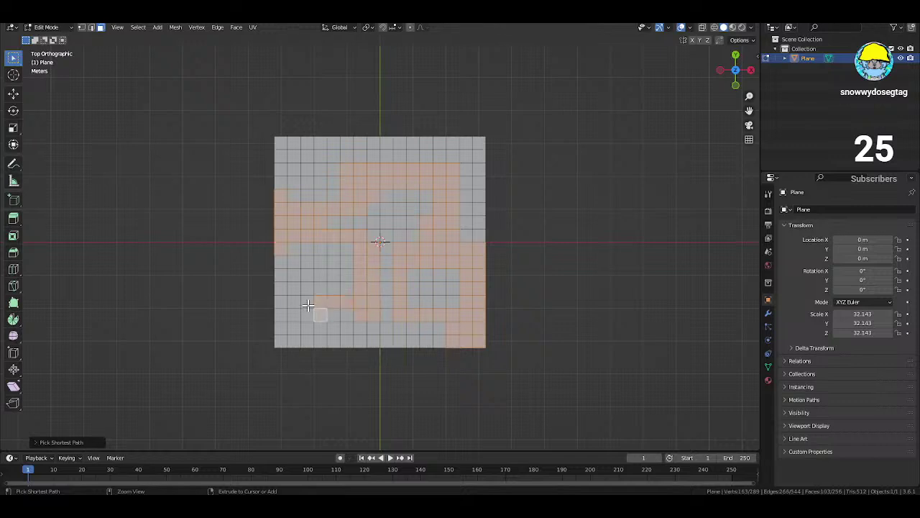
- Extend the lower-left corridors up to the central passage and out to the left edge, and deselect the stray faces on the left edge
left_click(333, 263, "ctrl")
left_click(336, 247, "ctrl")
left_click(293, 273, "ctrl")
left_click(275, 274, "ctrl")
left_click(277, 264, "ctrl")
left_click(285, 250, "ctrl")
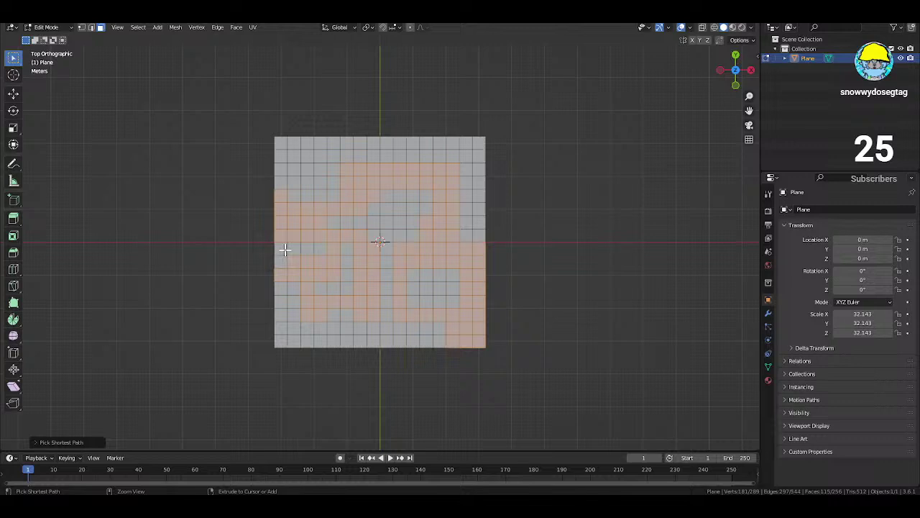
left_click(281, 196, "ctrl")
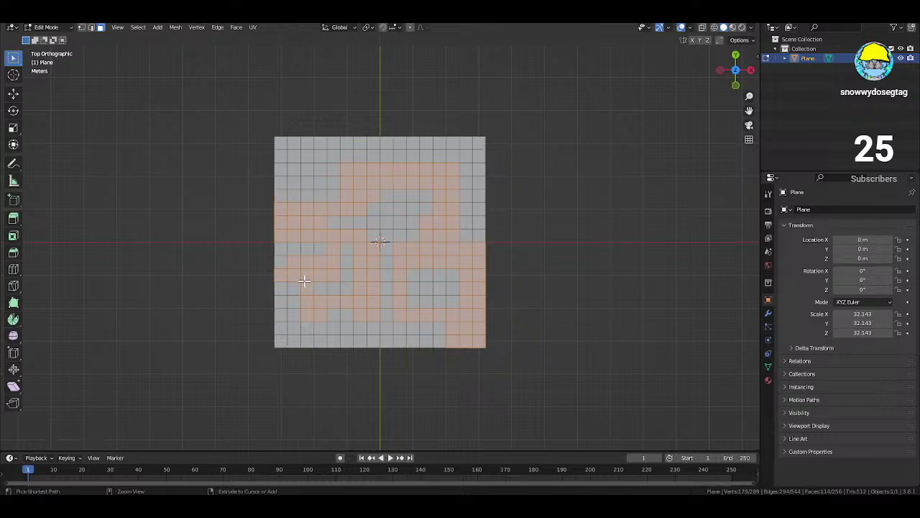
left_click(280, 258, "ctrl")
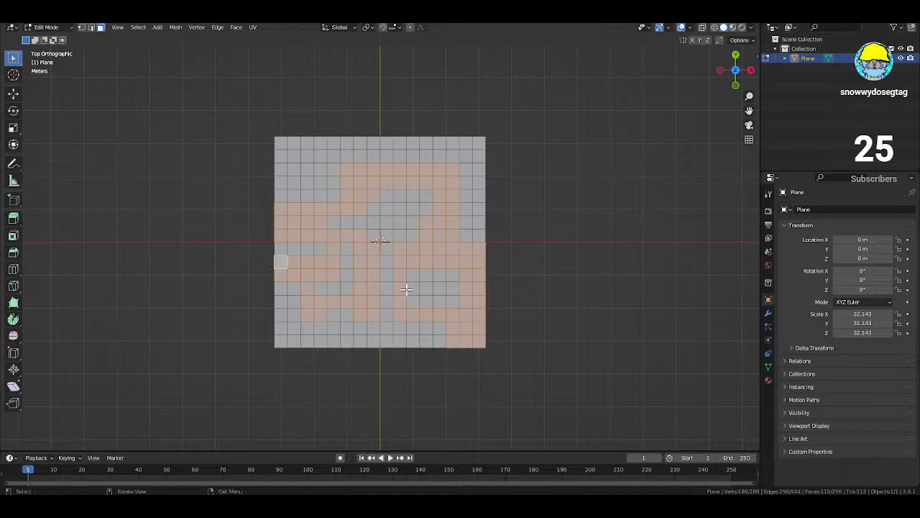
- Separate the selected corridor faces from the plane into their own object
middle_click_drag(514, 292, 476, 276)
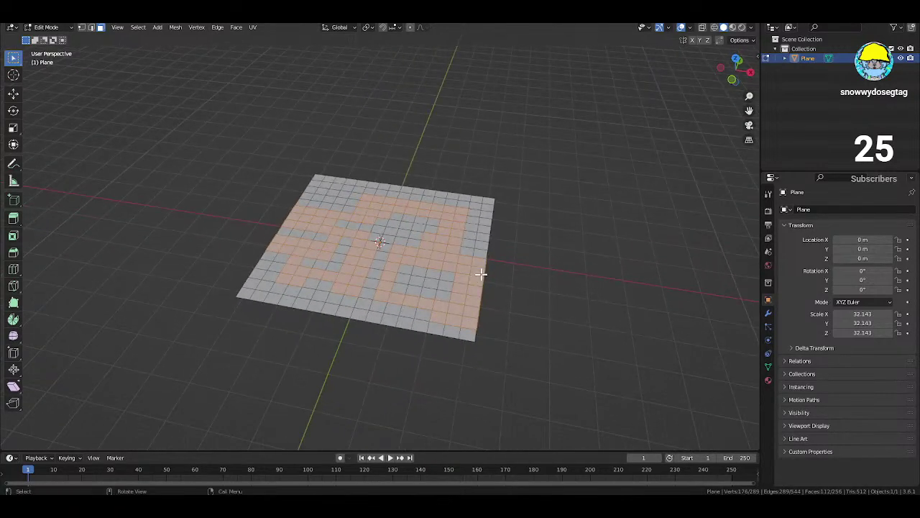
scroll(482, 273, "up", 2)
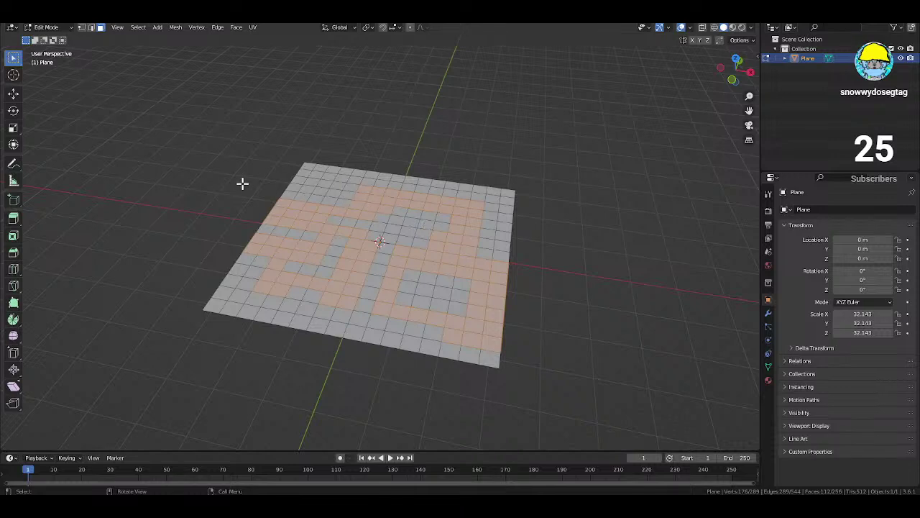
right_click(362, 214)
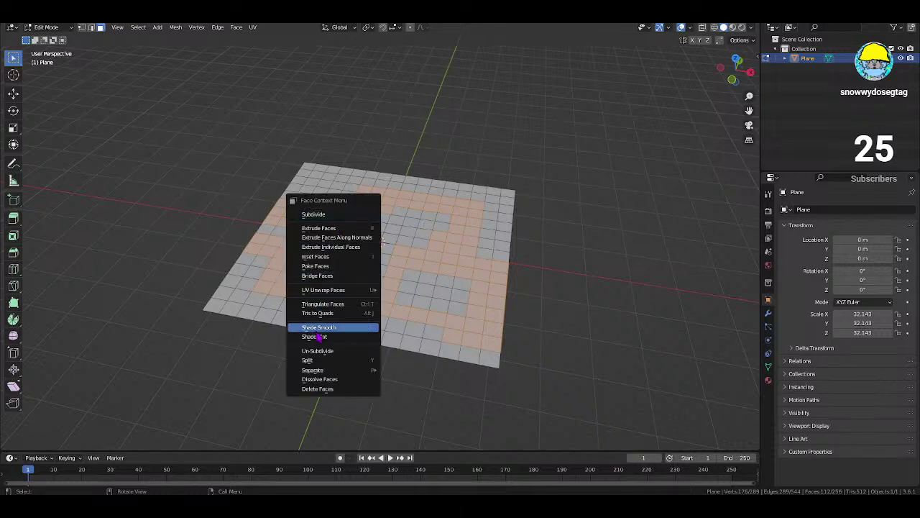
mouse_move(317, 371)
left_click(404, 370)
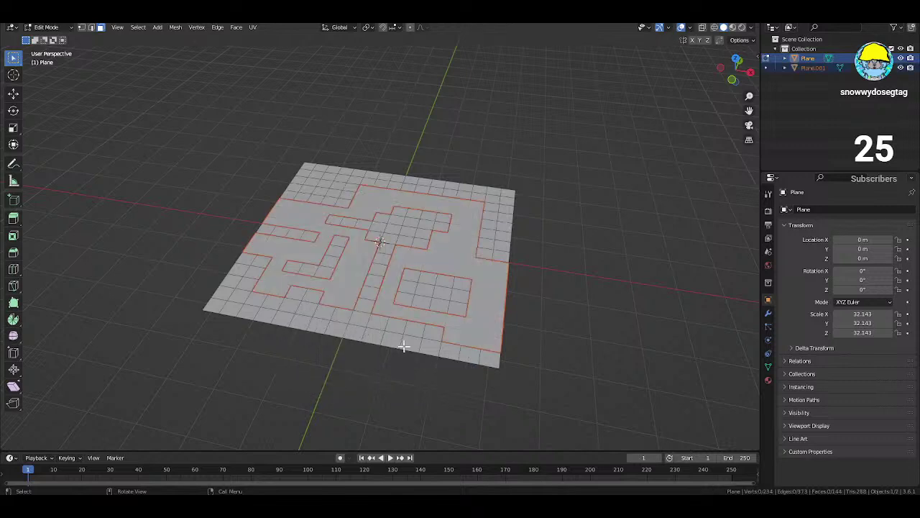
- Return to Object Mode and delete the leftover original plane around the corridors
left_click(47, 26)
left_click(49, 45)
left_click(46, 26)
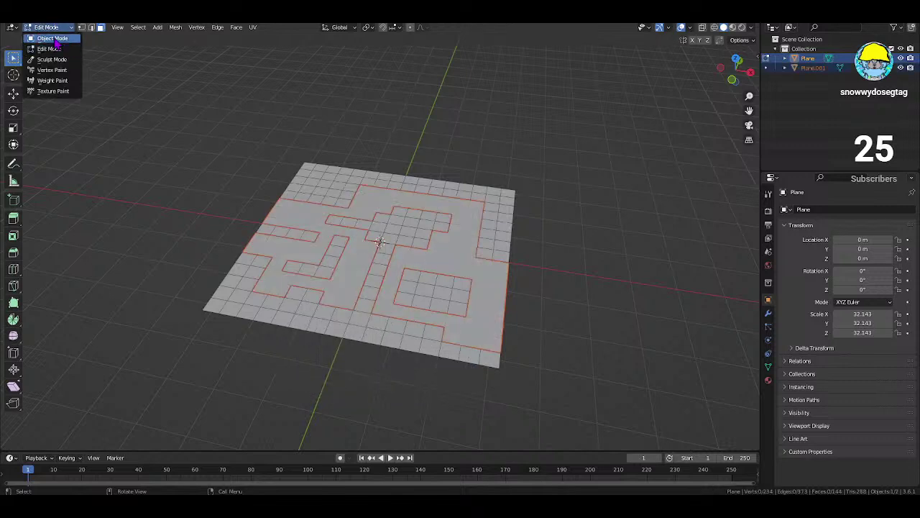
left_click(46, 35)
right_click(325, 188)
left_click(320, 210)
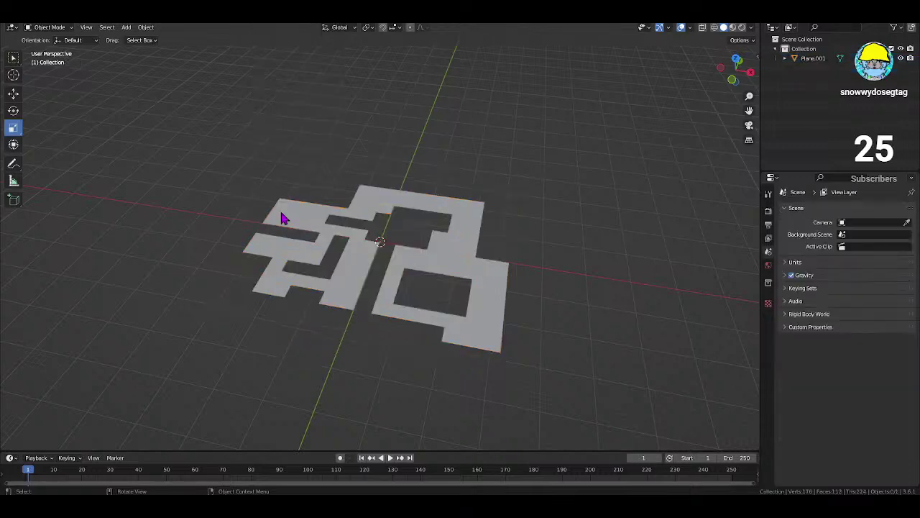
- Select the separated corridor object and enter Edit Mode on it
left_click(323, 209)
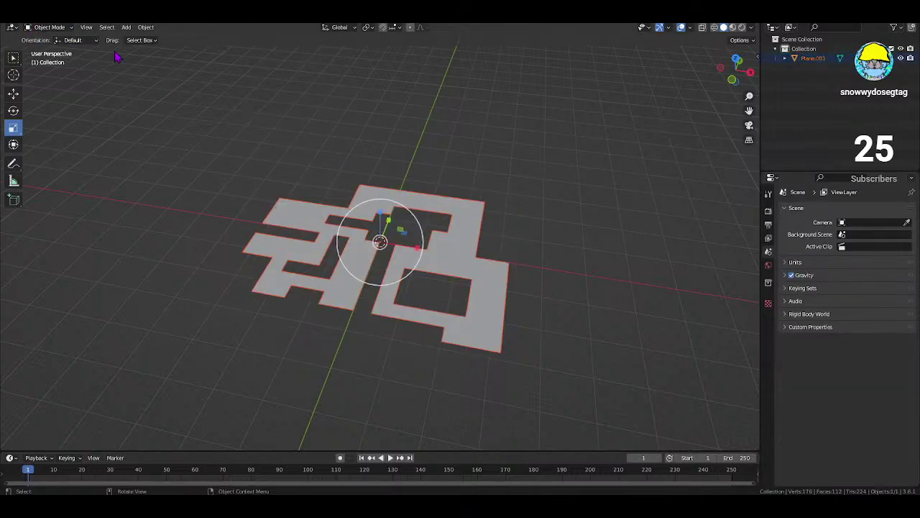
left_click(46, 27)
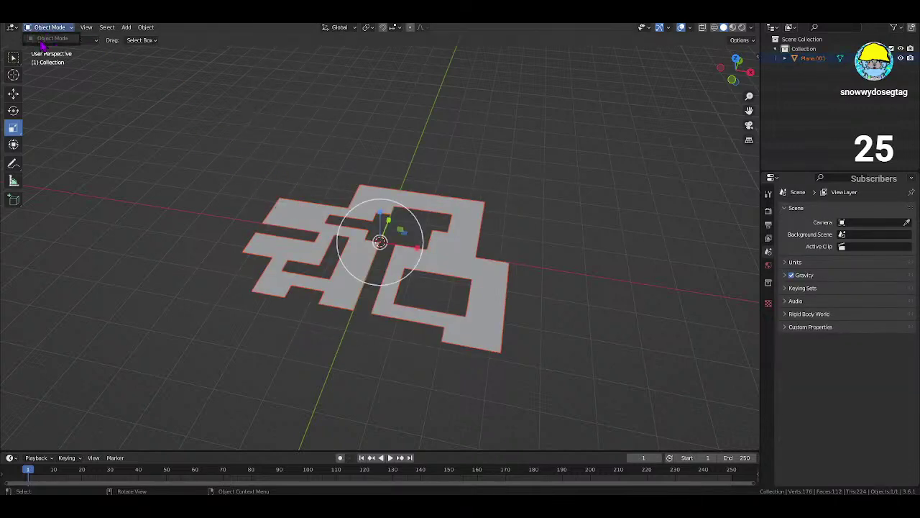
left_click(267, 226)
left_click(65, 28)
left_click(49, 48)
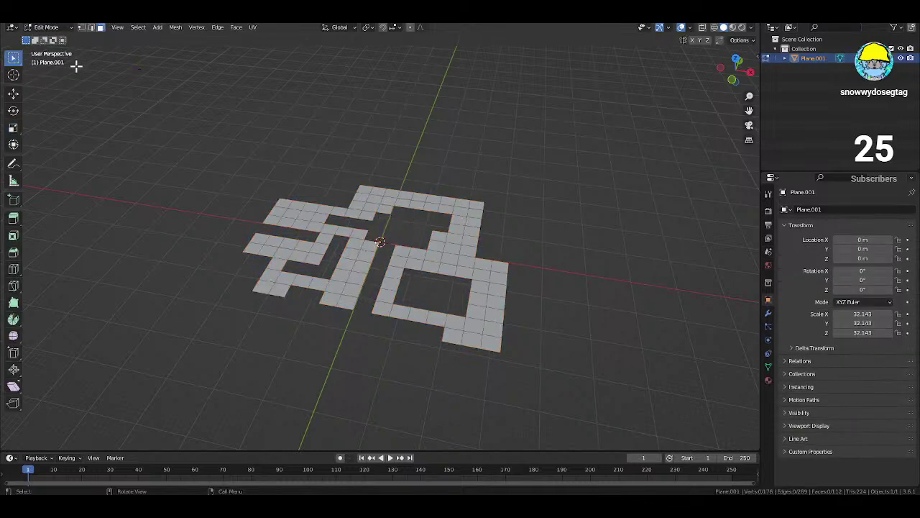
- Select a path of faces from the foot of the central column through to the ends of the two upper-left branches
left_click(345, 306)
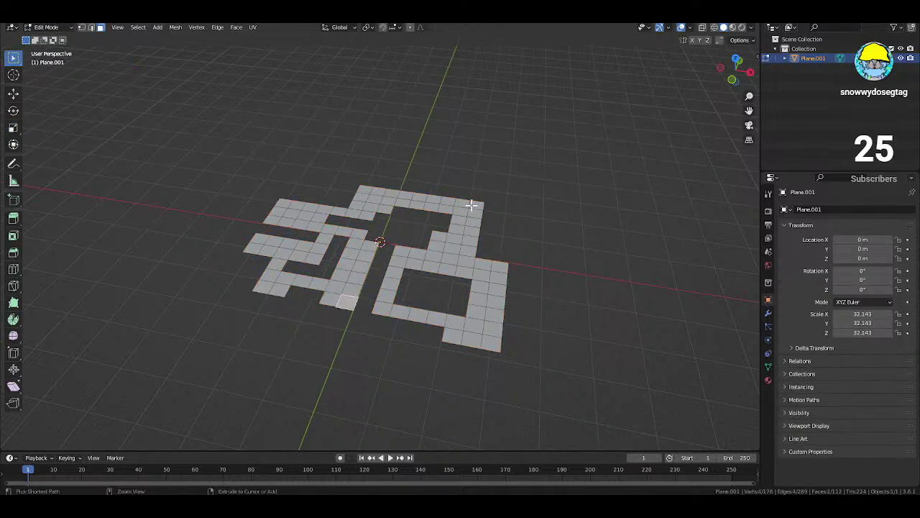
left_click(332, 227)
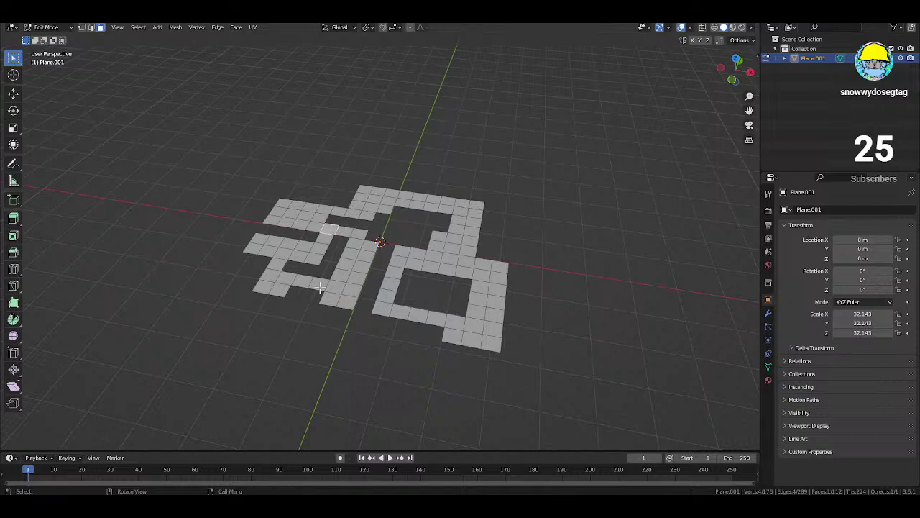
key("ctrl")
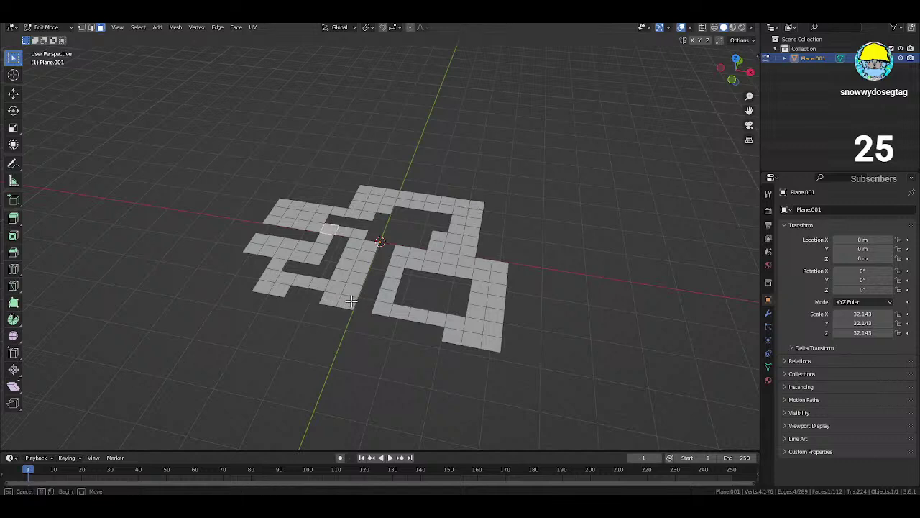
left_click(346, 303, "ctrl")
left_click(285, 206, "ctrl")
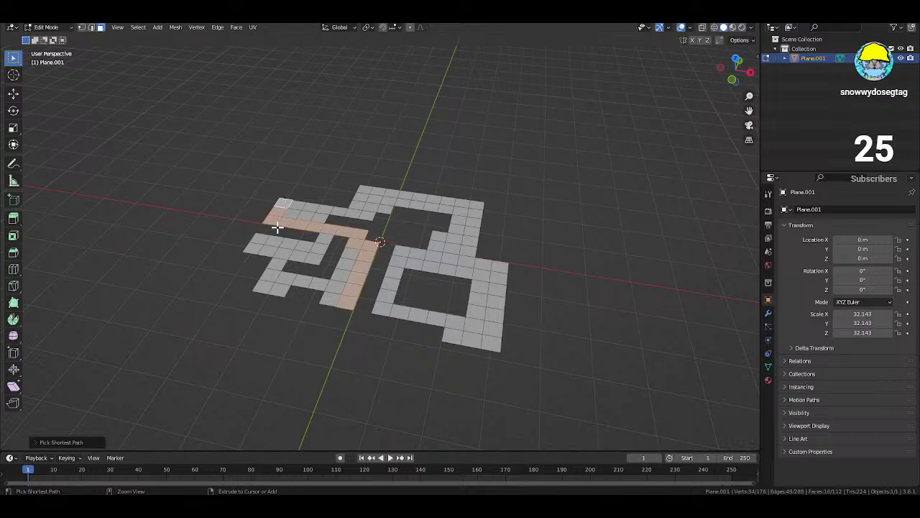
left_click(259, 245, "ctrl")
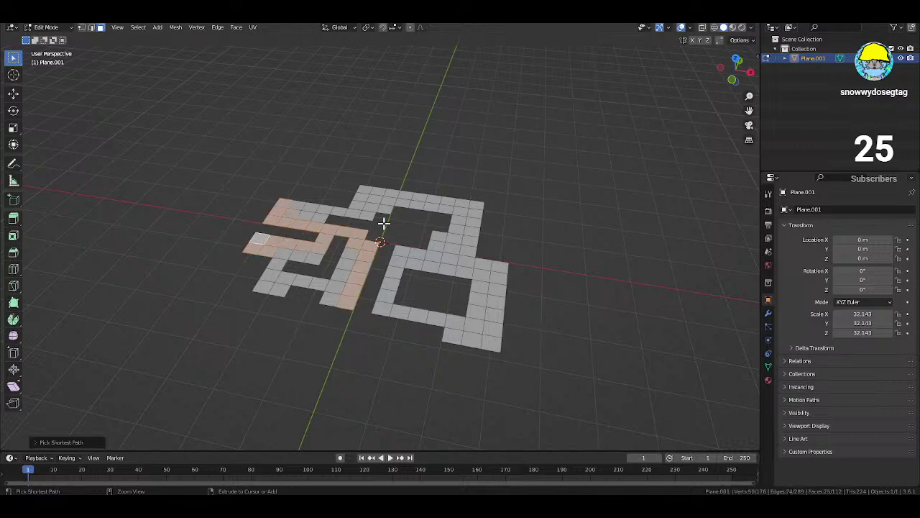
- Add the top corridor and all faces of the right-hand corridors and rectangular loop to the selection
left_click(476, 205, "ctrl")
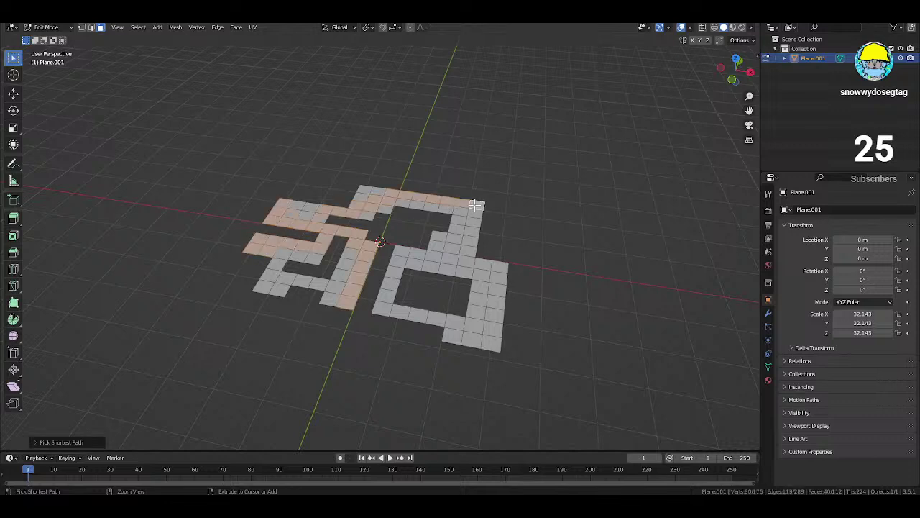
left_click(492, 342, "ctrl")
left_click(381, 309, "ctrl")
left_click(461, 213, "ctrl")
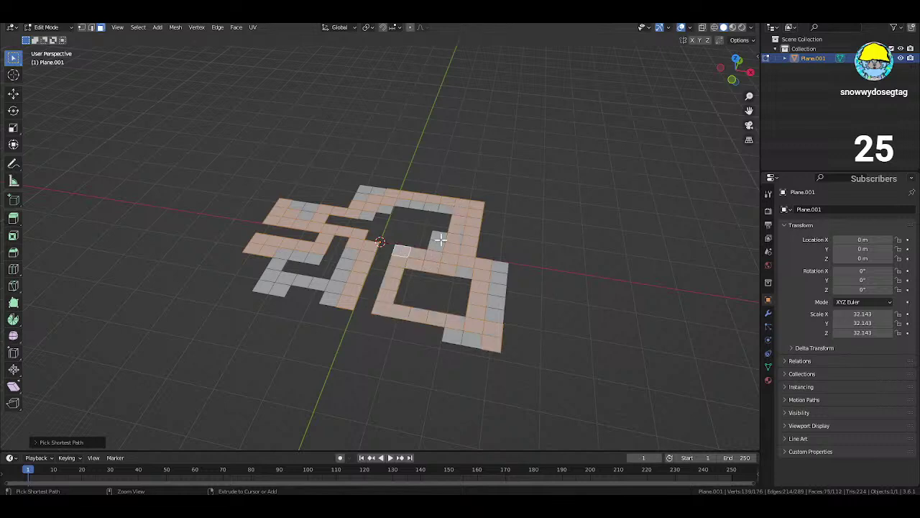
left_click(438, 238, "ctrl")
left_click(459, 241, "ctrl")
left_click(467, 340, "ctrl")
left_click(450, 323, "ctrl")
left_click(500, 268, "ctrl")
- Add the remaining unselected faces of the top corridor's left end and the upper-left room to the selection
left_click(367, 190, "ctrl")
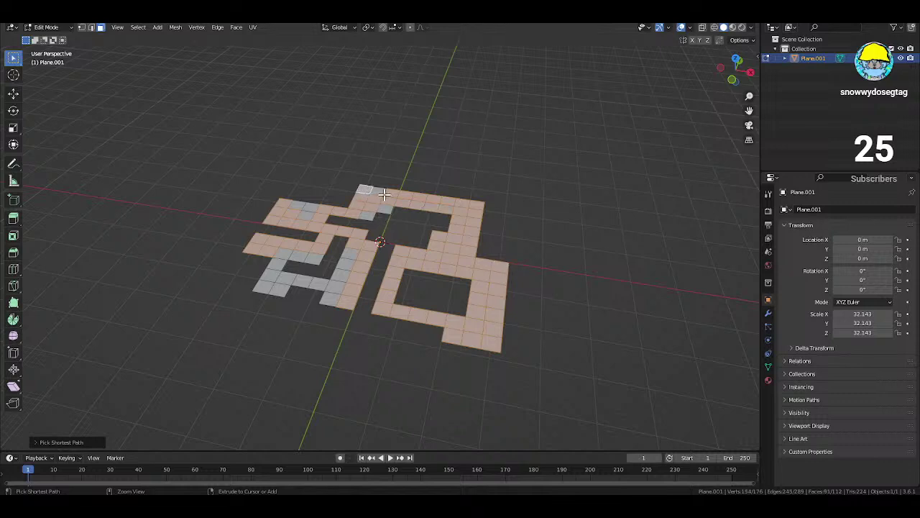
left_click(385, 209, "ctrl")
left_click(379, 190, "ctrl")
left_click(296, 204, "ctrl")
left_click(366, 215, "ctrl")
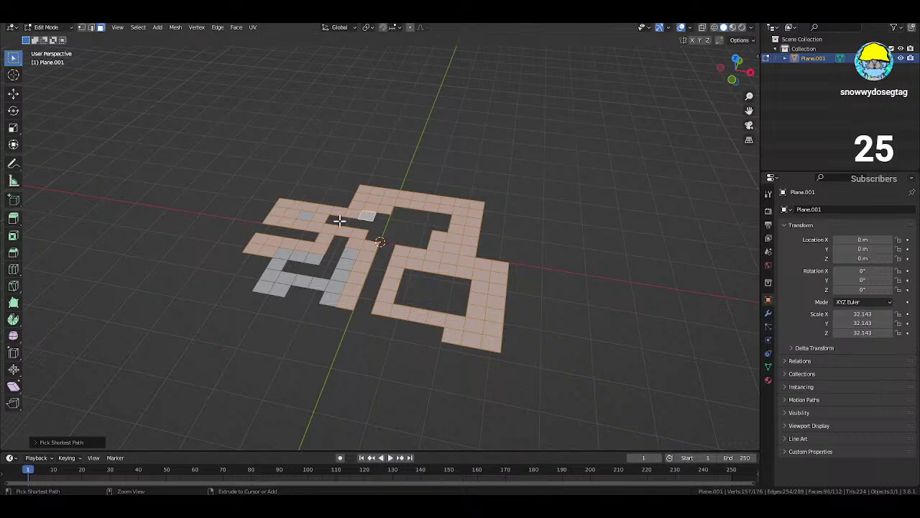
left_click(304, 213, "ctrl")
- Add the lower-left branches and the rest of the central column so that every corridor face is selected
left_click(275, 285, "ctrl")
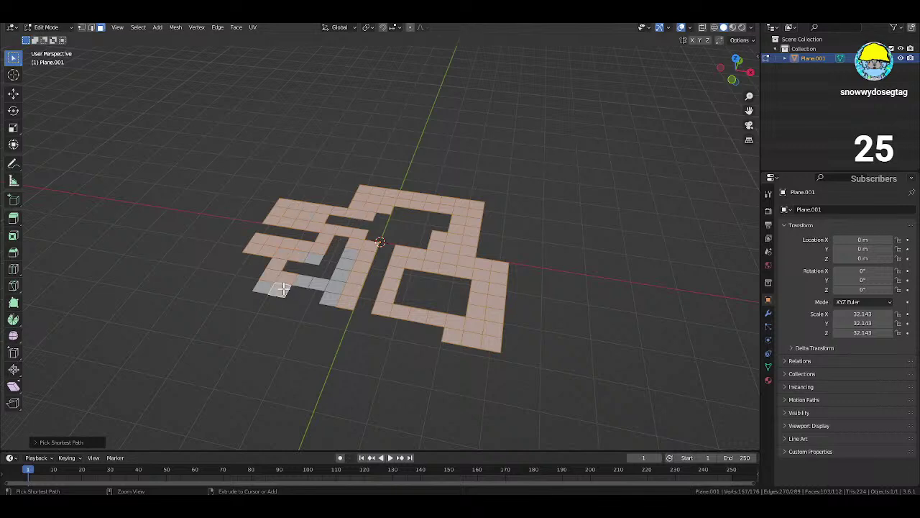
left_click(314, 260, "ctrl")
left_click(301, 279, "ctrl")
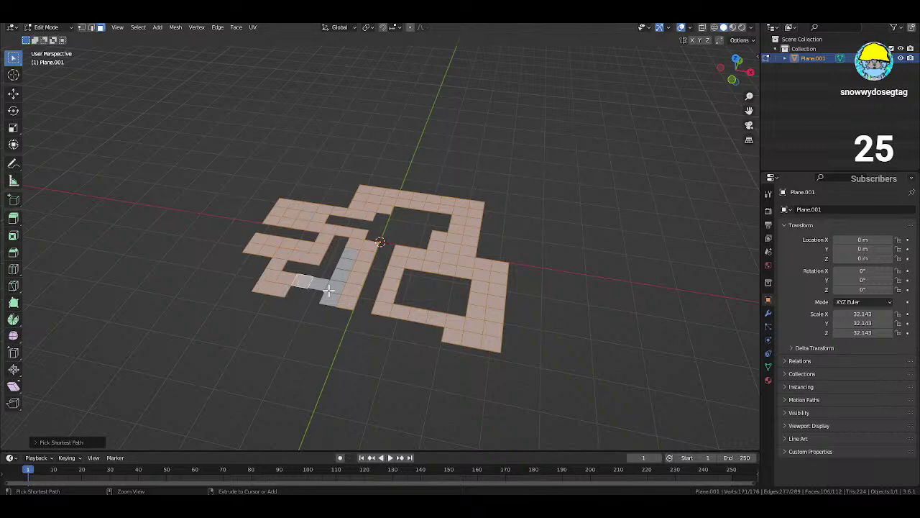
left_click(322, 292, "ctrl")
left_click(329, 298, "ctrl")
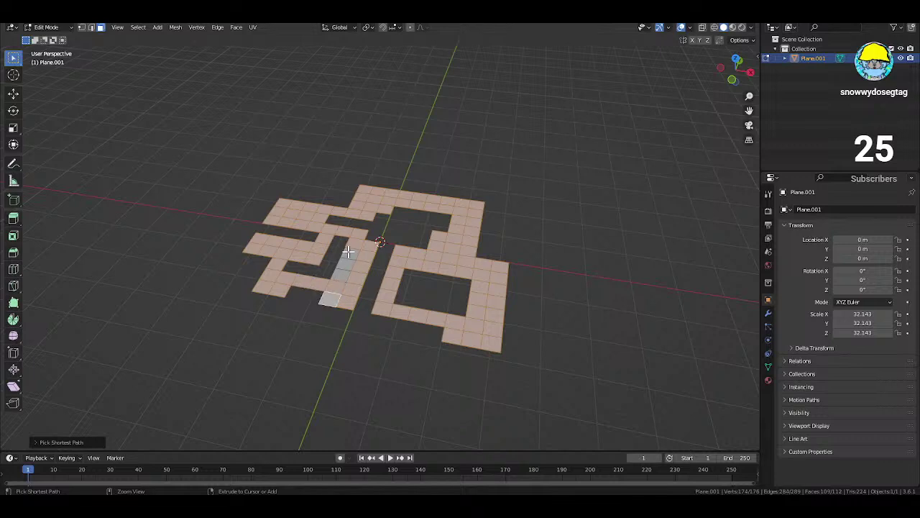
left_click(349, 258, "ctrl")
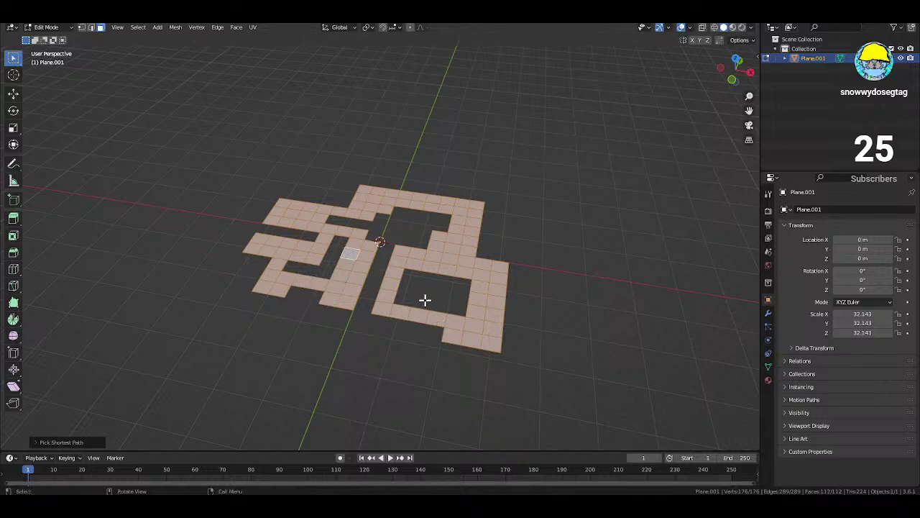
- Extrude all the corridor faces downward by about 11.24 m to form the map's walls
key("e")
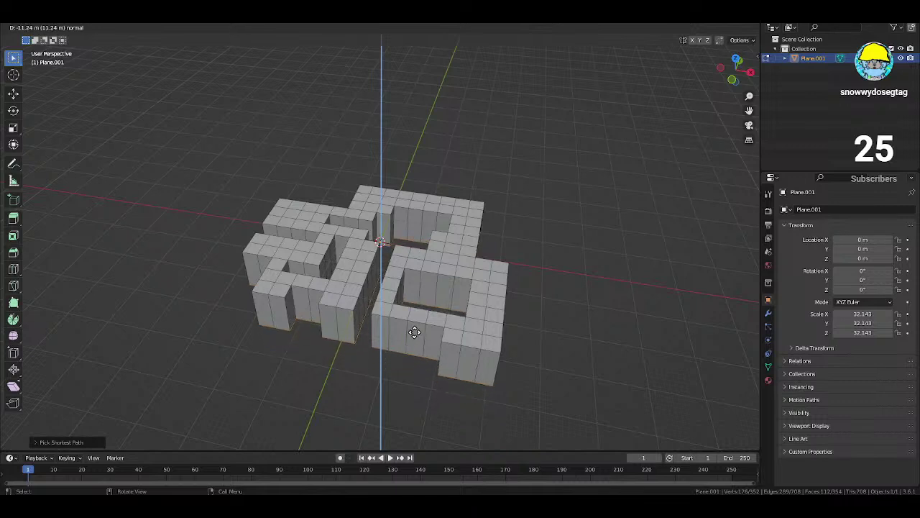
left_click(414, 331)
middle_click_drag(414, 331, 433, 376)
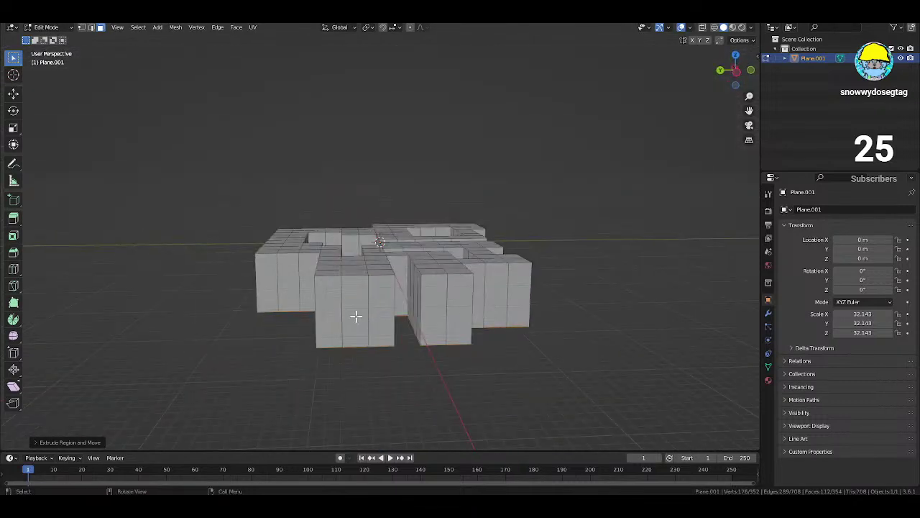
- Move through the extruded corridor map at eye level to examine its inner walls and floor
scroll(359, 320, "up", 6)
middle_click_drag(369, 323, 398, 313)
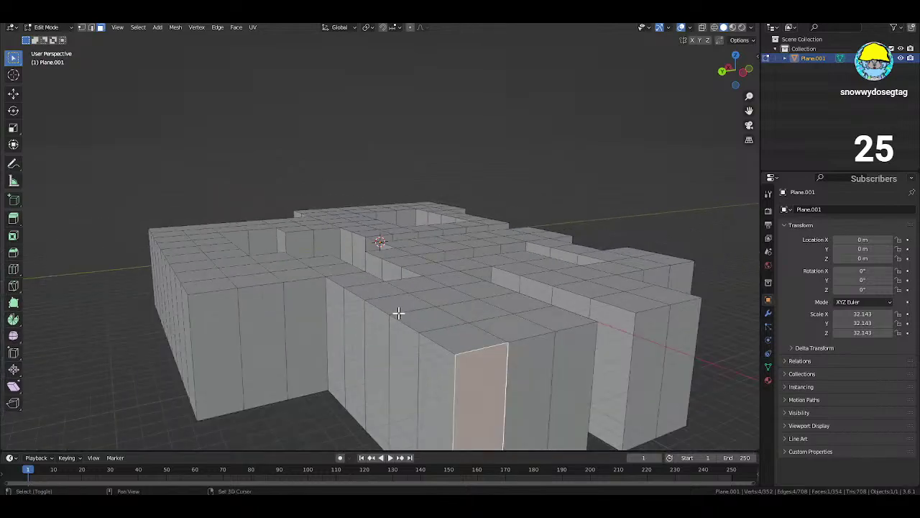
key("shift+grave")
key("w")
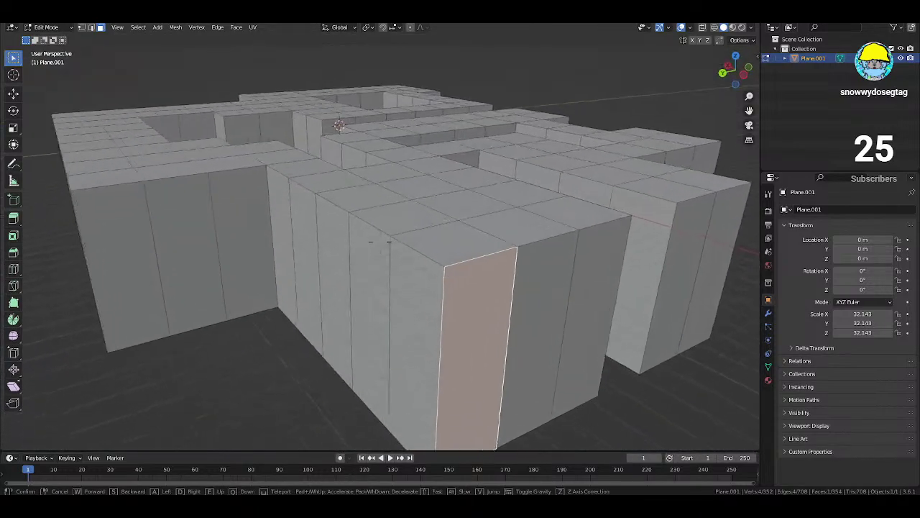
key("w")
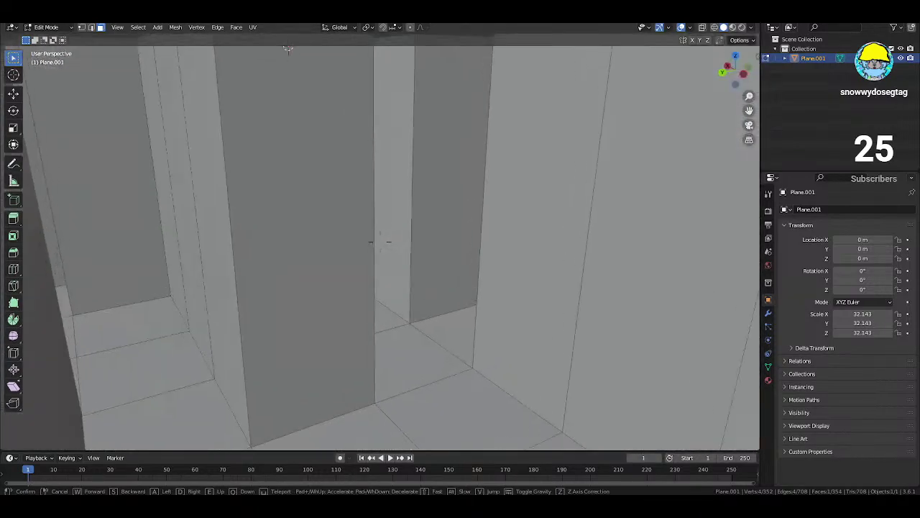
key("w")
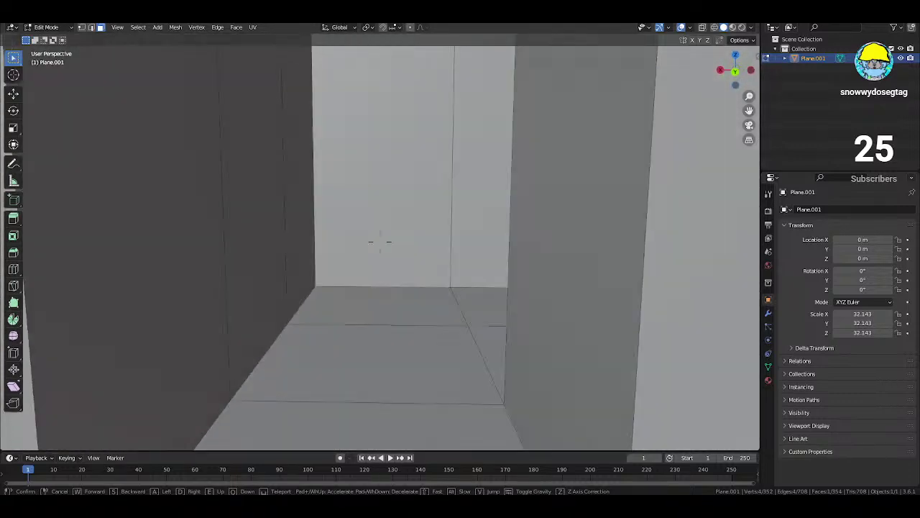
key("w")
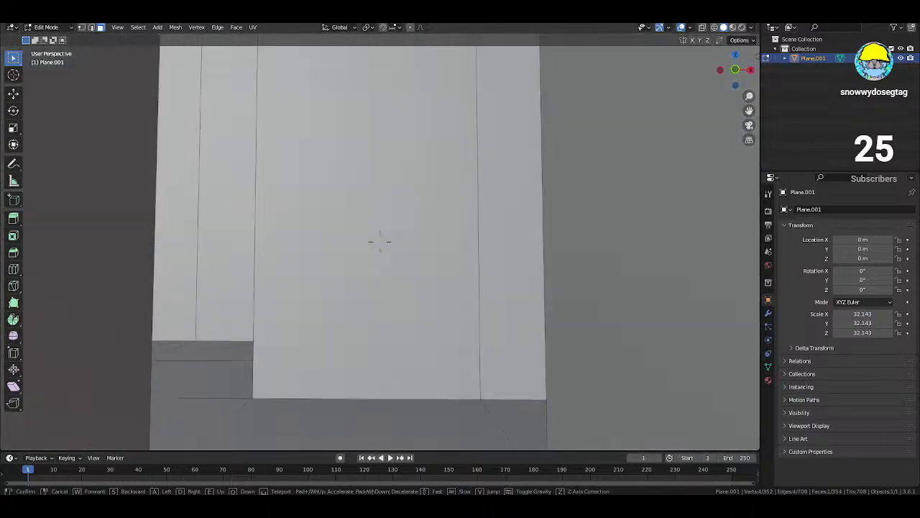
key("w")
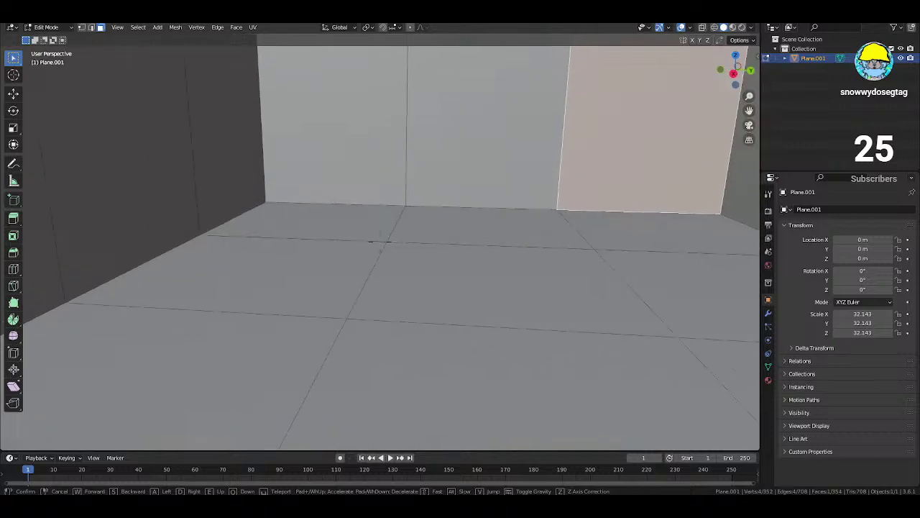
key("s")
key("Escape")
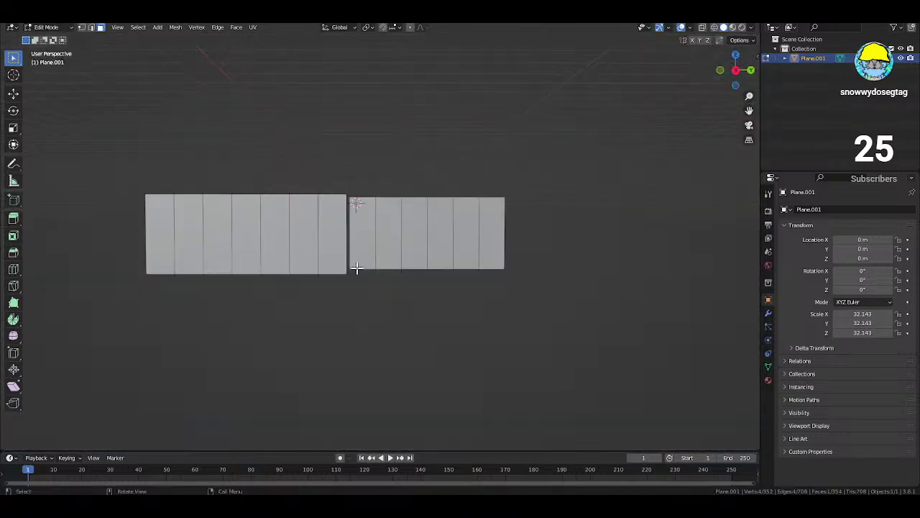
- Re-enter the corridors from the map's side, and examine the layout and outer walls from above
key("shift+grave")
key("w")
key("s")
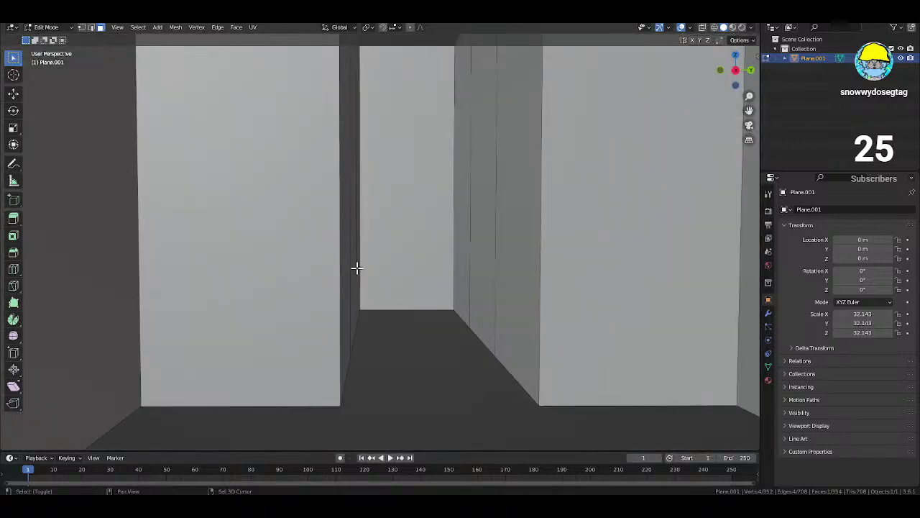
key("shift+grave")
key("w")
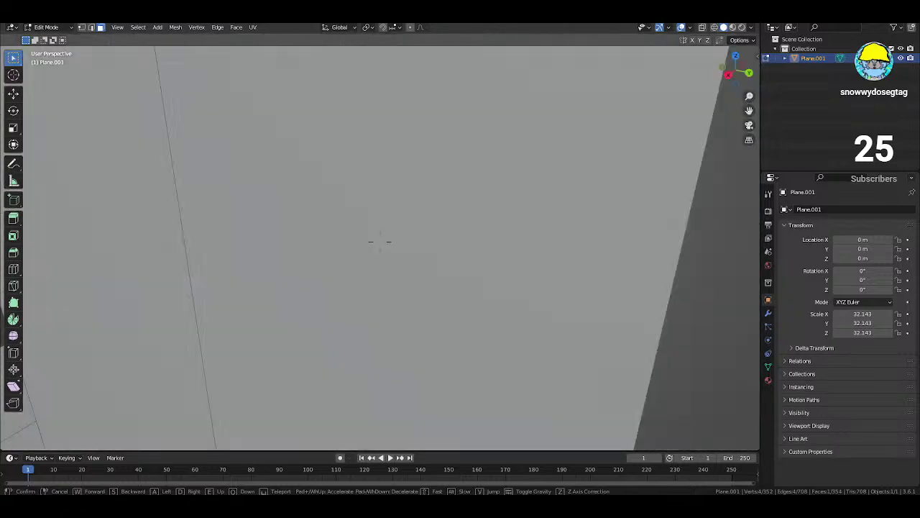
key("s")
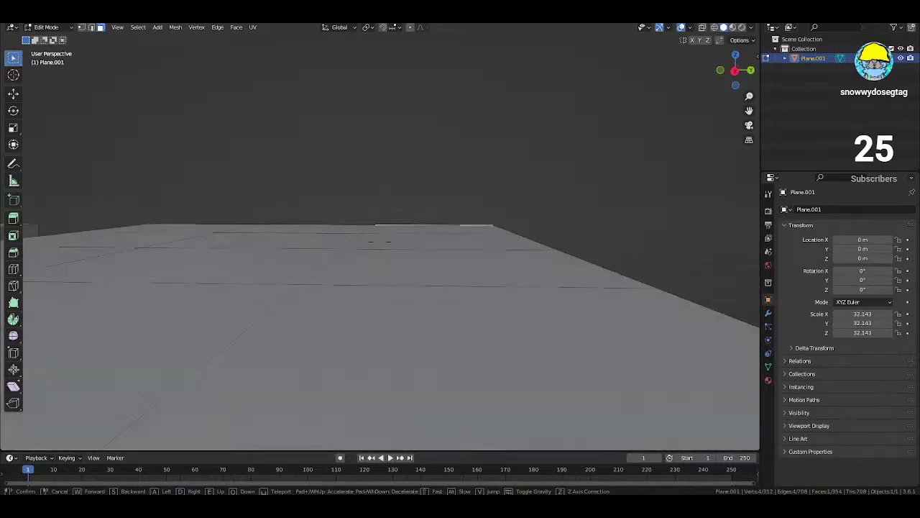
key("w")
left_click(343, 252)
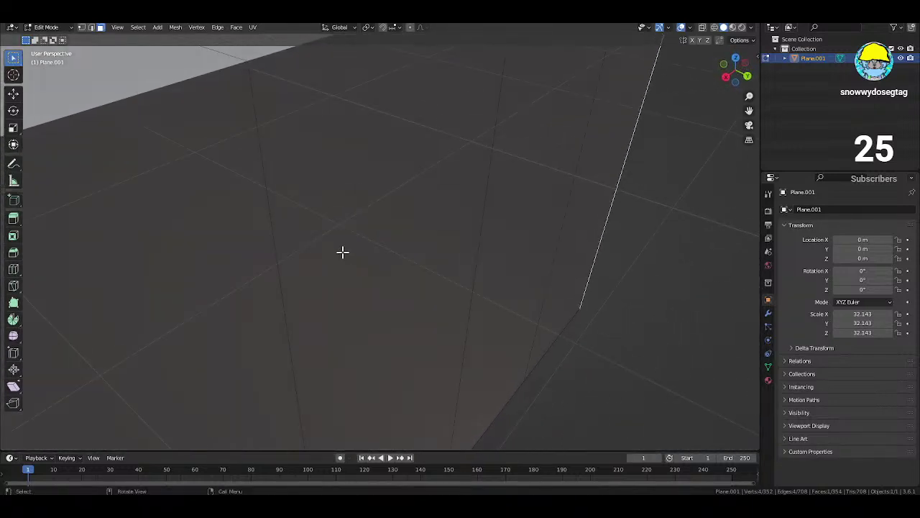
key("Home")
scroll(358, 245, "up", 5)
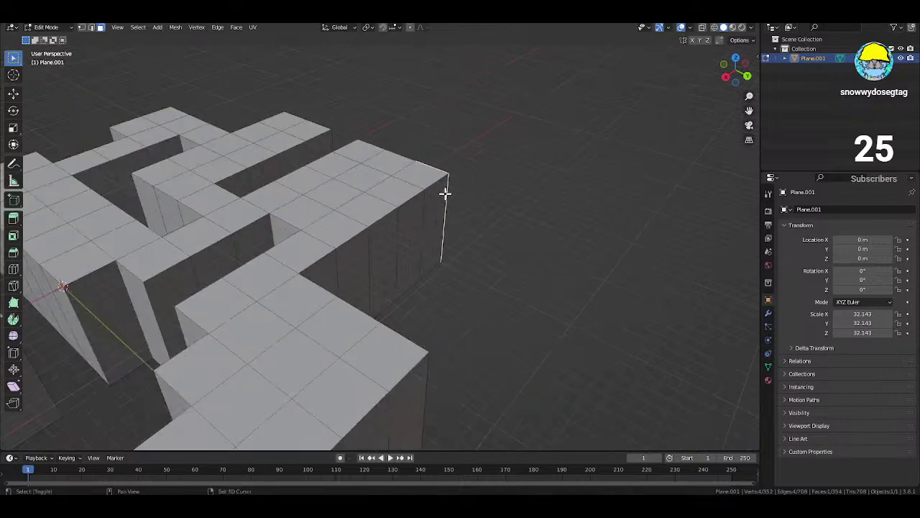
- Select the three wall faces closing the end of the three-face-wide corridor and separate the selection into its own object
key("shift+grave")
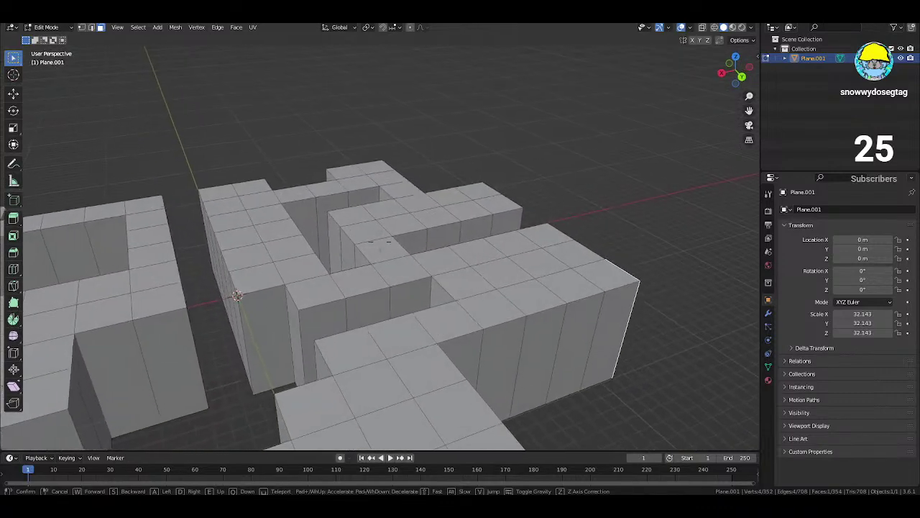
key("w")
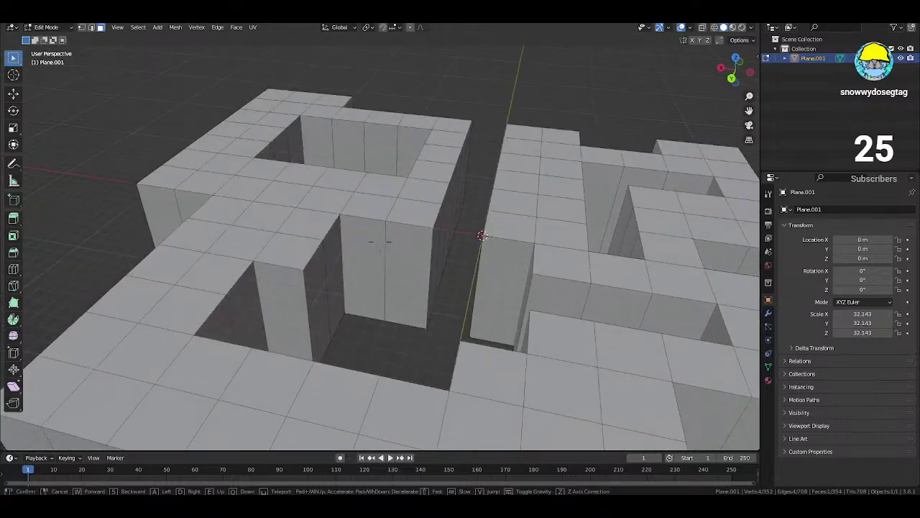
mouse_move(370, 241)
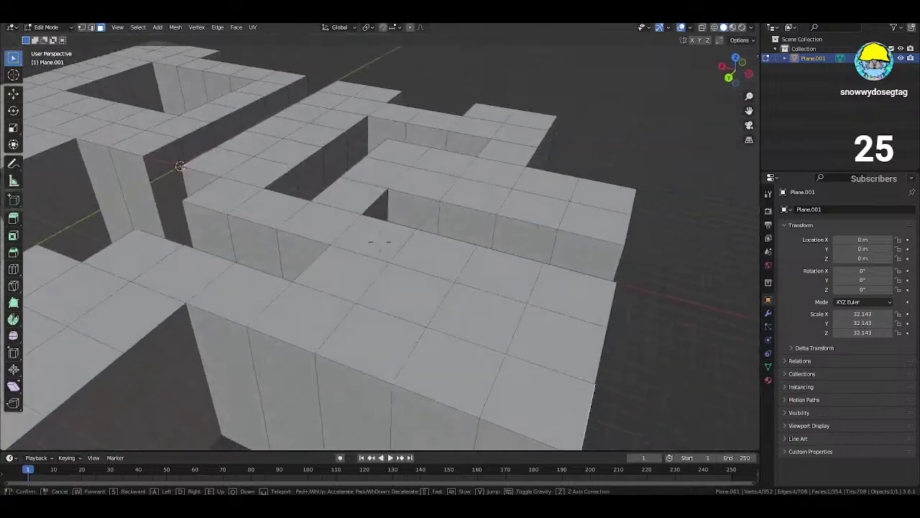
key("w")
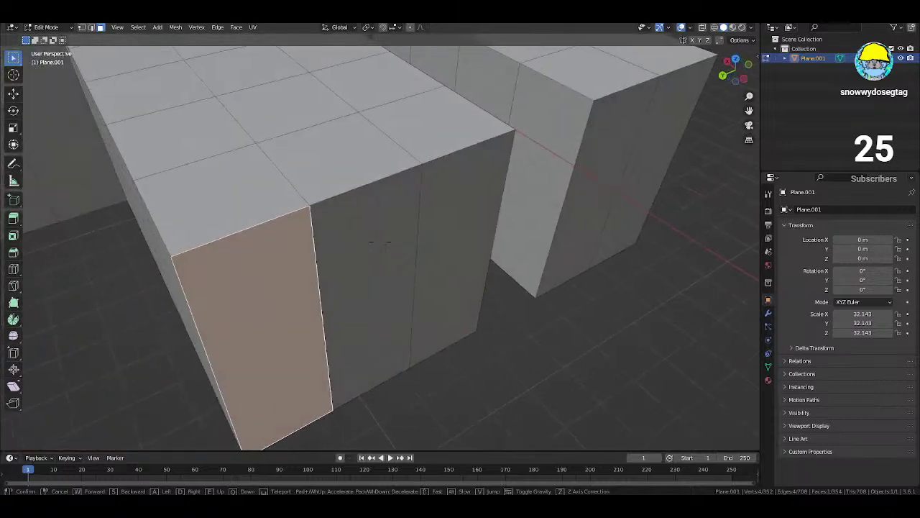
key("s")
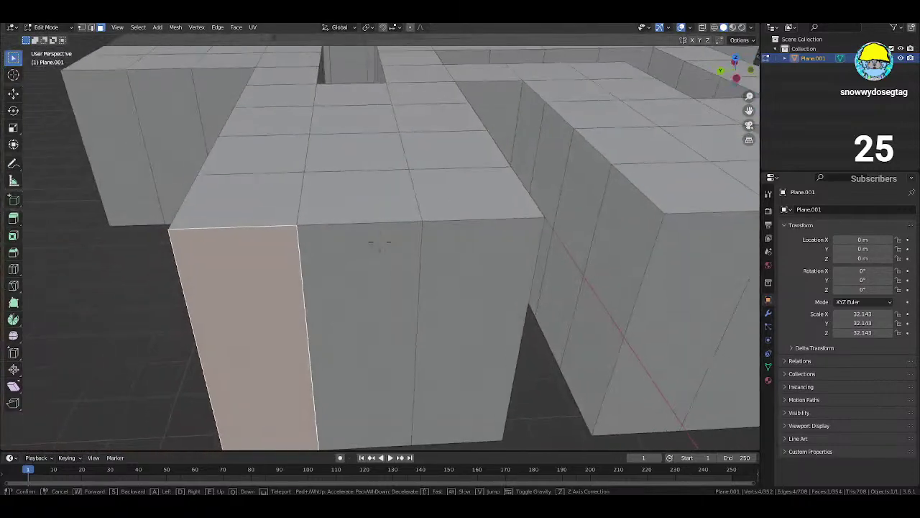
left_click(415, 267)
left_click(378, 287, "shift")
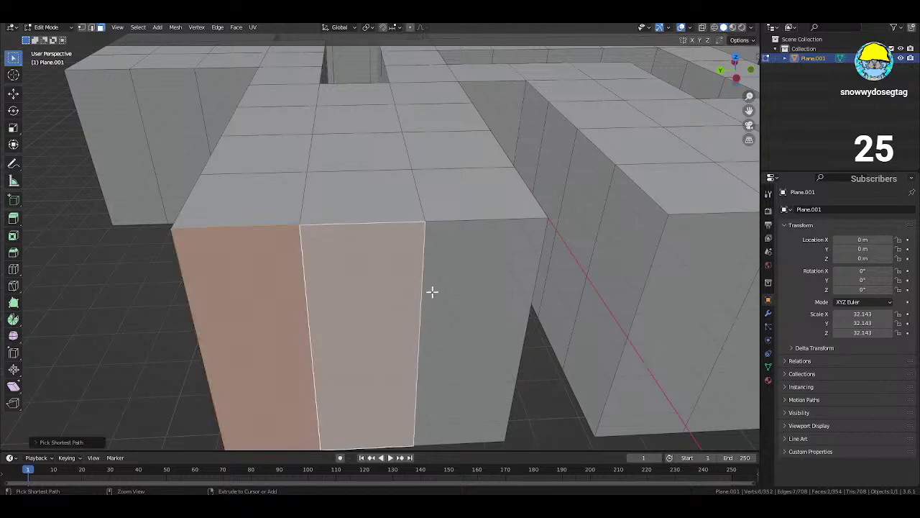
left_click(431, 292, "shift")
right_click(393, 312)
mouse_move(360, 465)
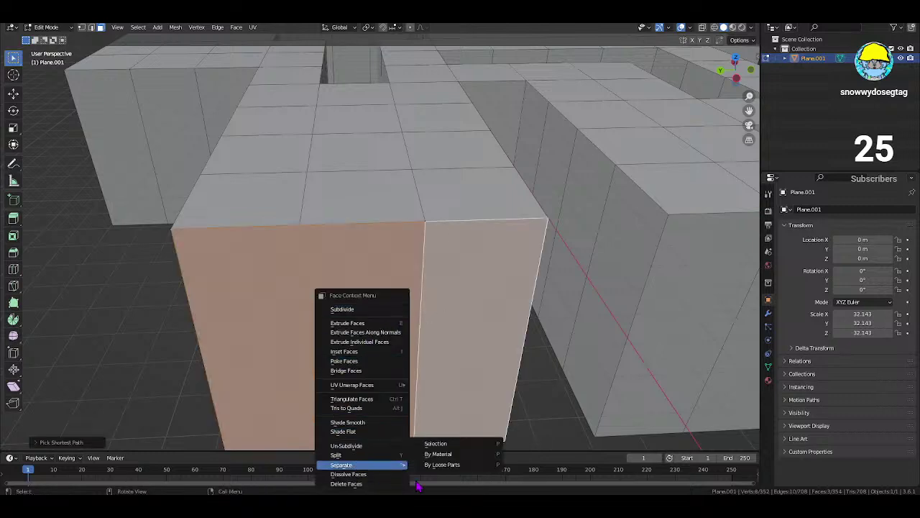
left_click(431, 443)
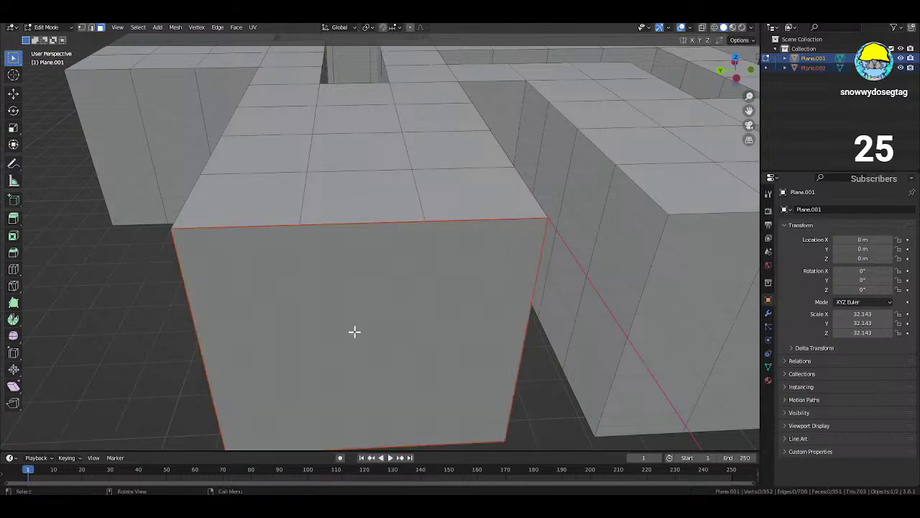
- Delete the separated end-wall object to open that end of the corridor
right_click(287, 304)
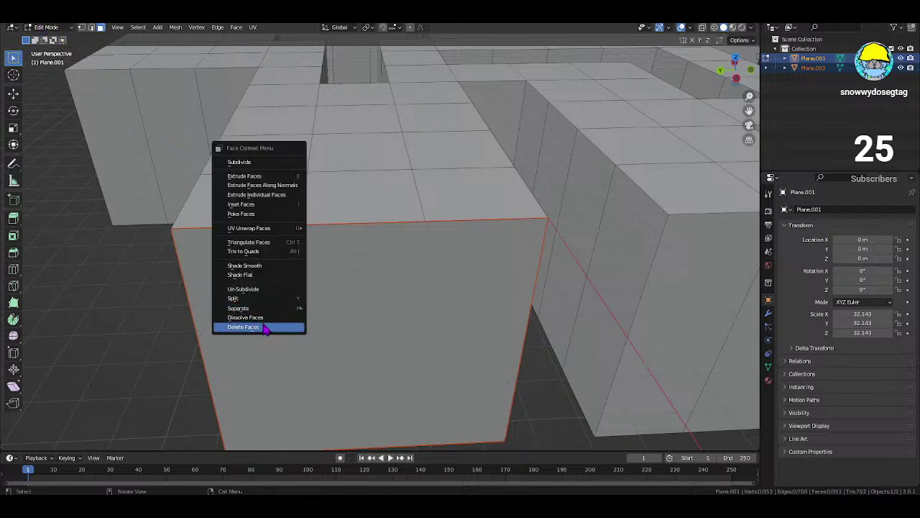
left_click(267, 324)
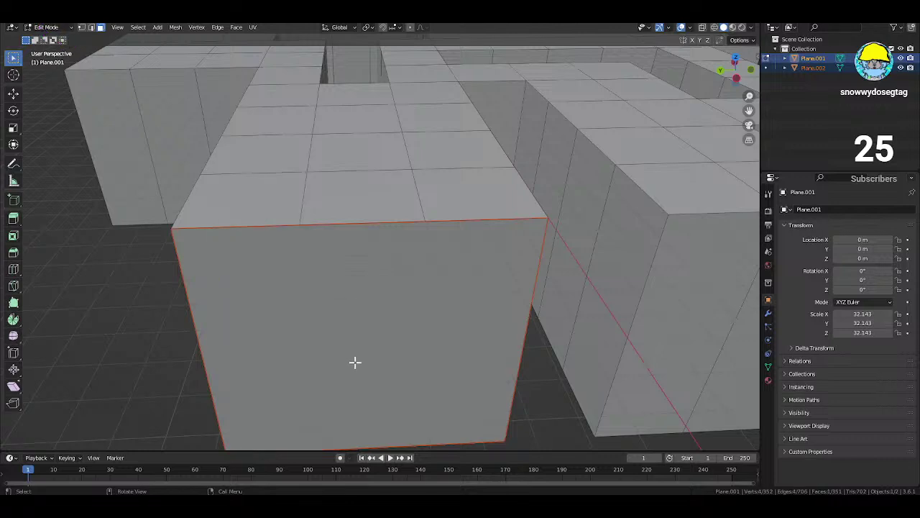
right_click(814, 69)
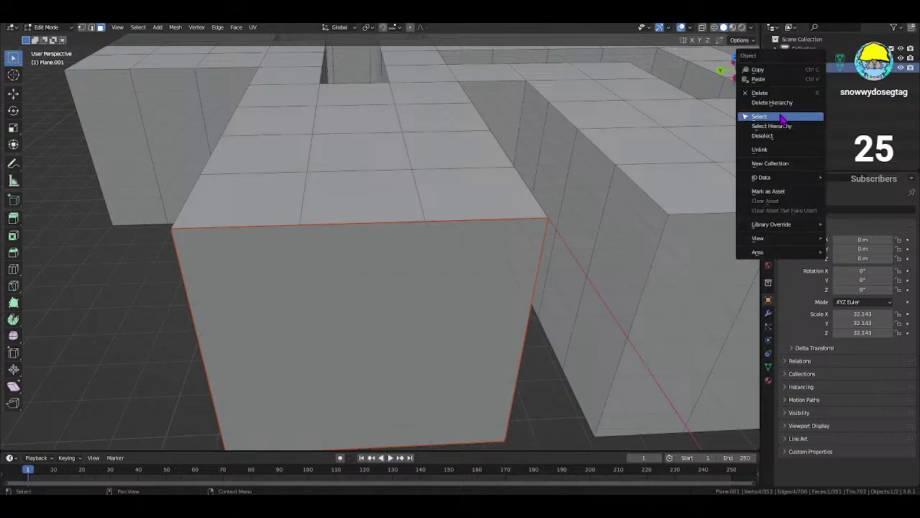
left_click(766, 97)
key("e")
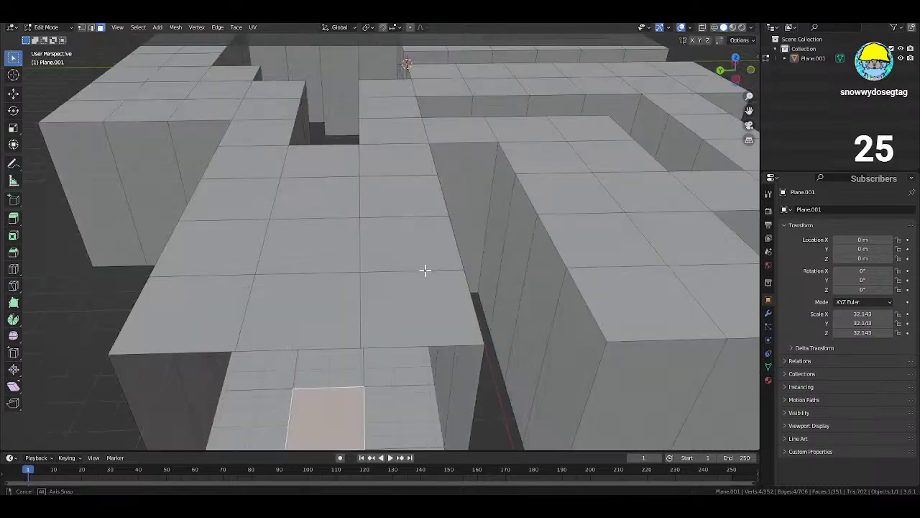
right_click(425, 268)
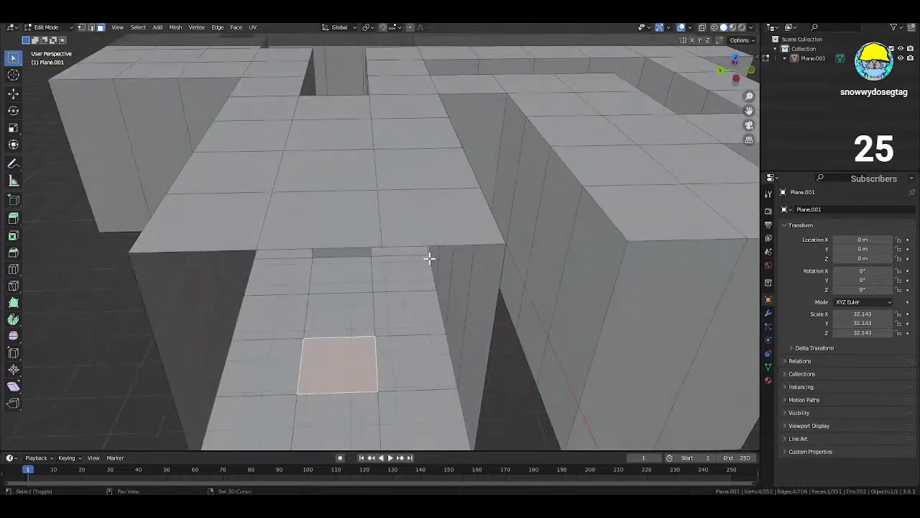
- Move through the map's corridors and rooms at eye level to examine the interior with the end wall removed
key("shift+grave")
key("s")
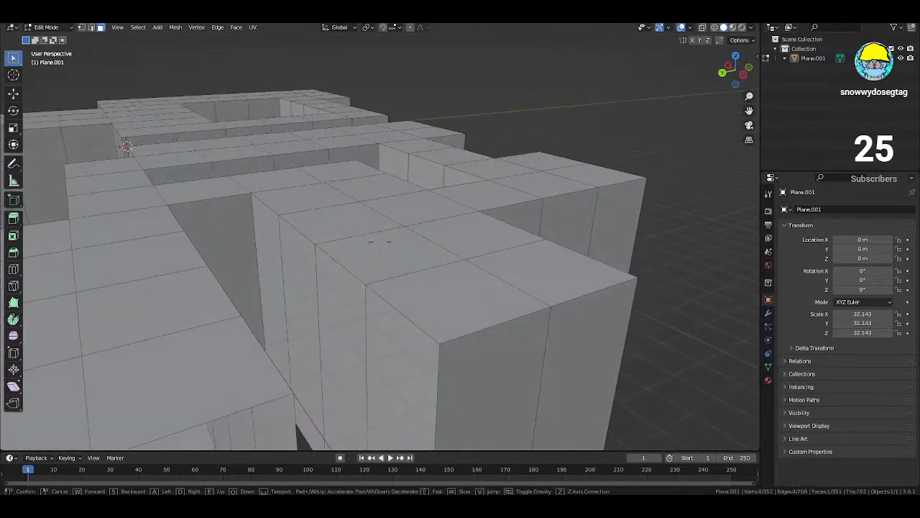
key("w")
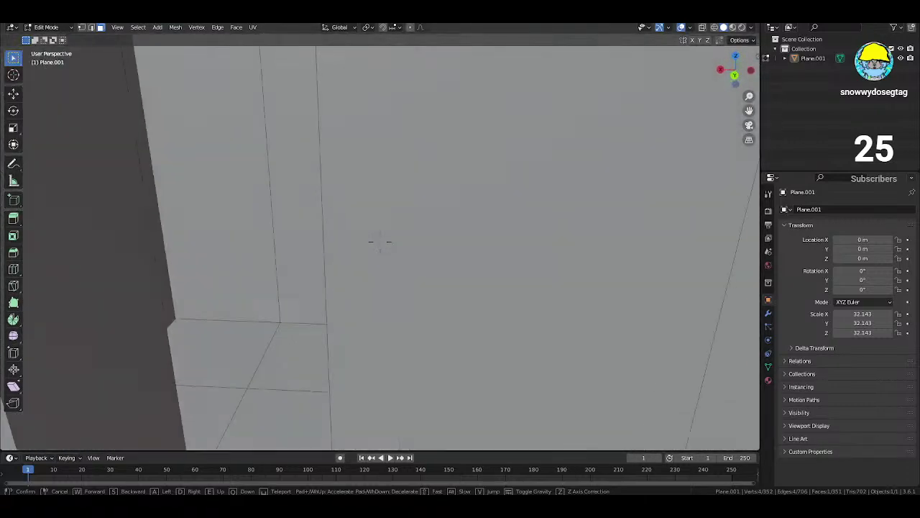
left_click(380, 241)
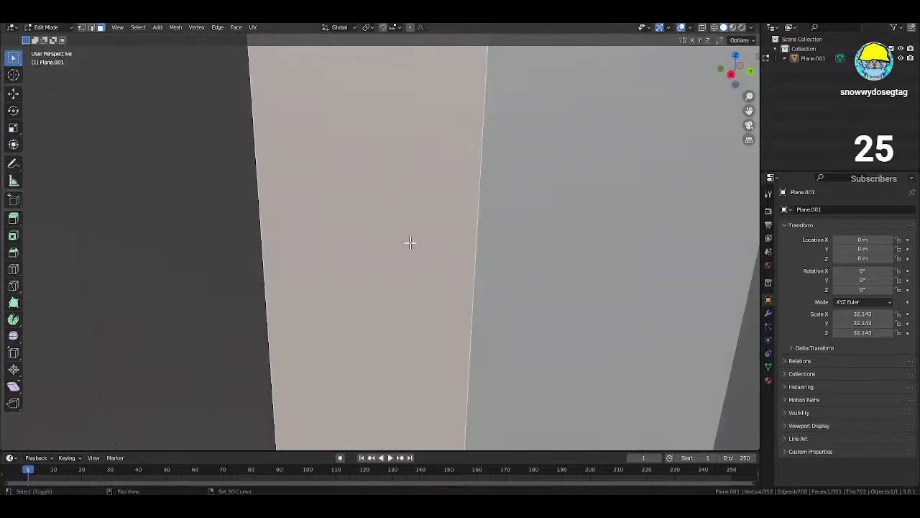
key("shift+grave")
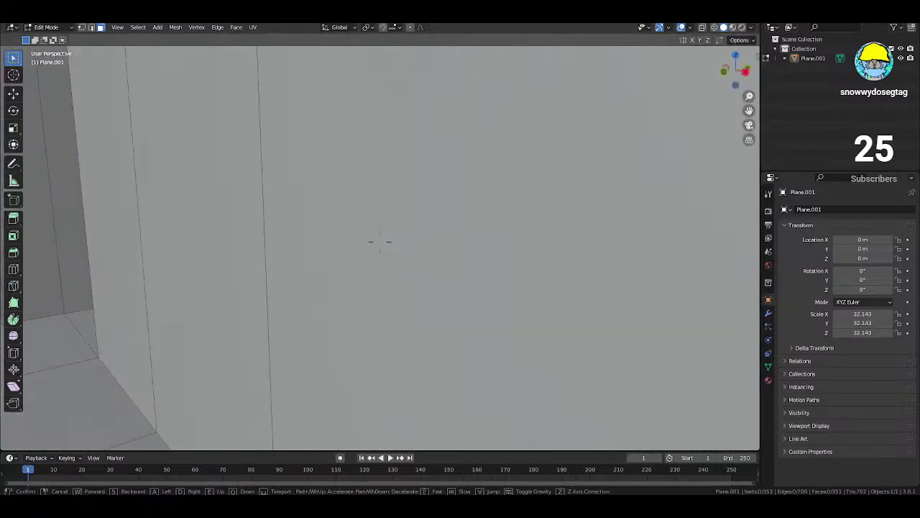
key("w")
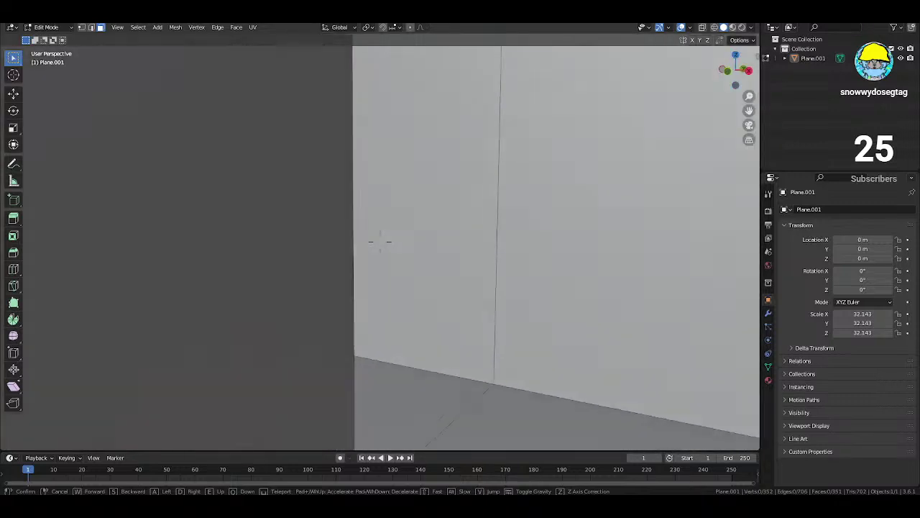
key("w")
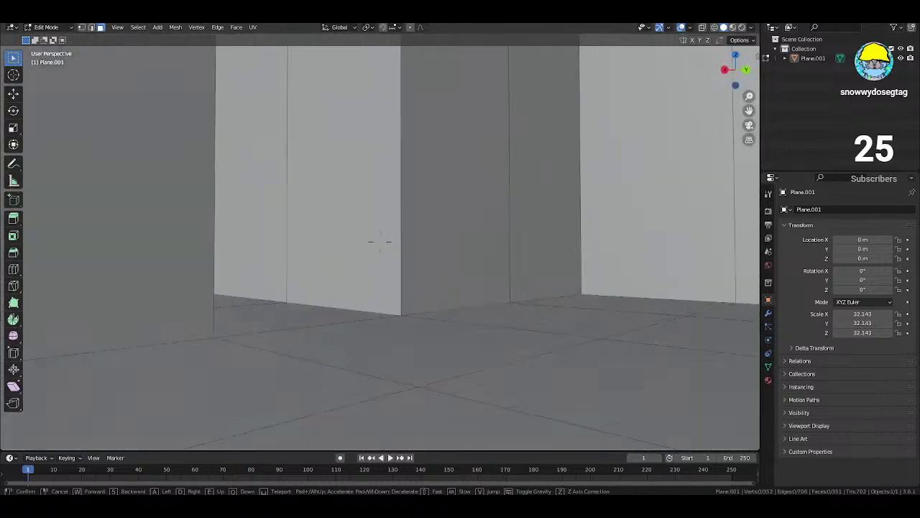
left_click(242, 158)
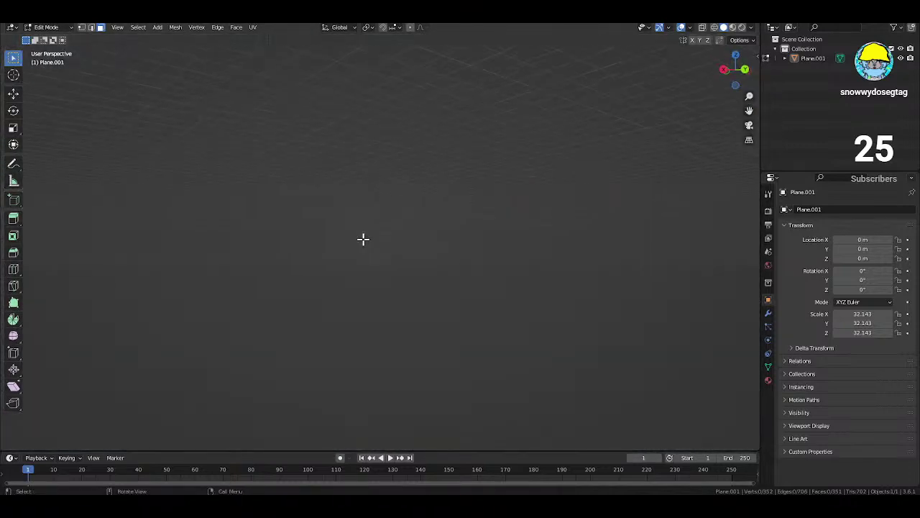
key("shift+grave")
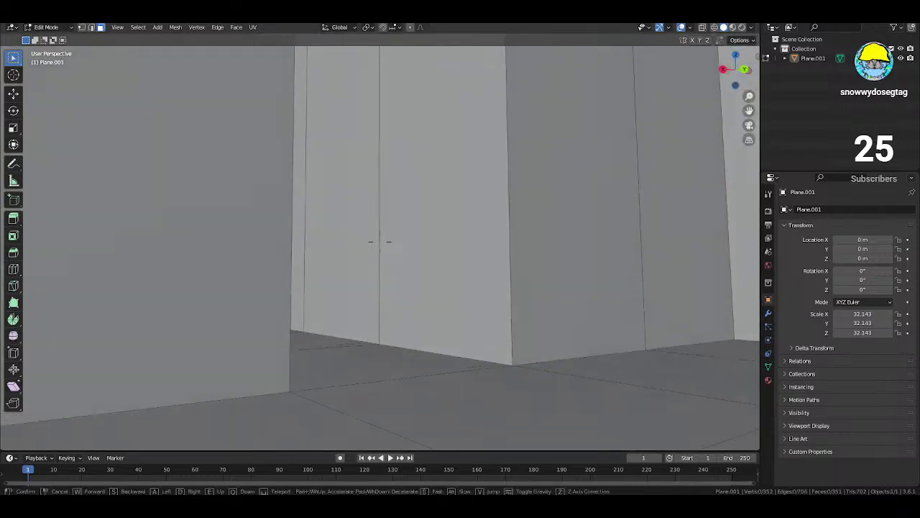
key("w")
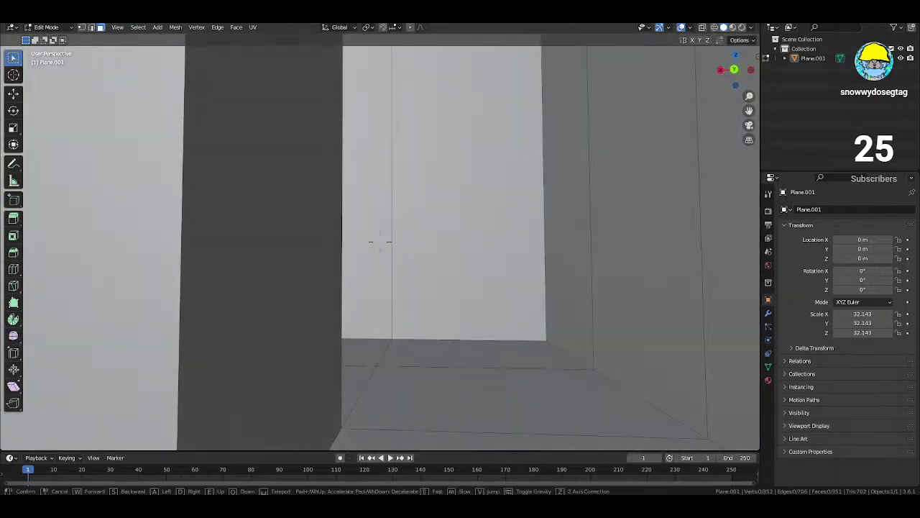
left_click(360, 249)
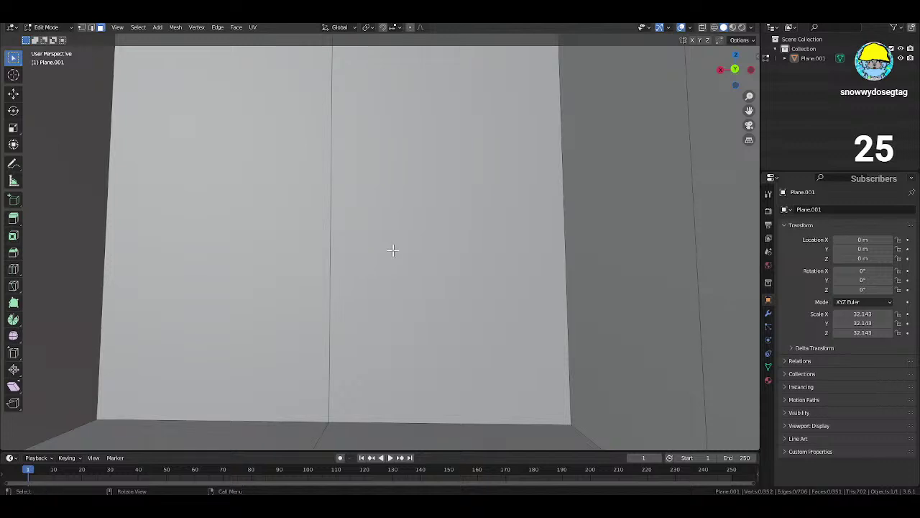
- Separate one of the two wall faces at the corridor's end into its own object and delete it to open a doorway
left_click(393, 249)
right_click(389, 269)
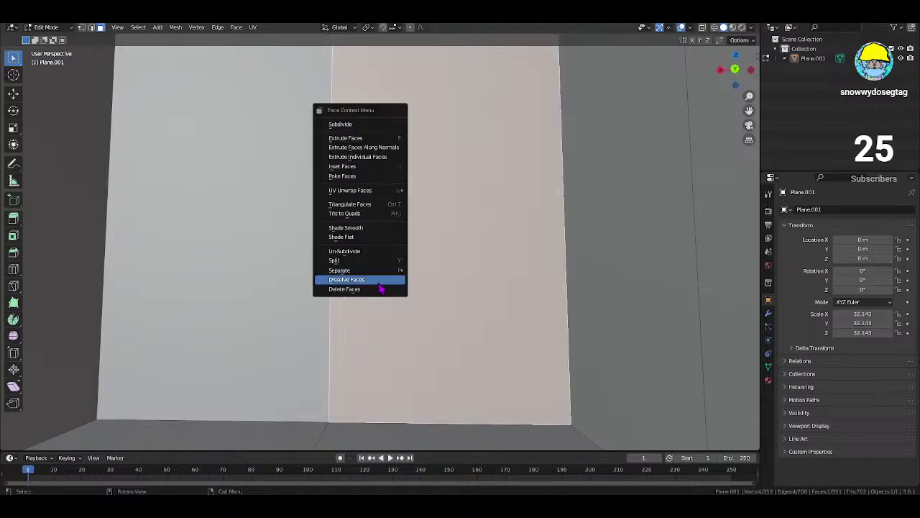
mouse_move(373, 269)
left_click(435, 270)
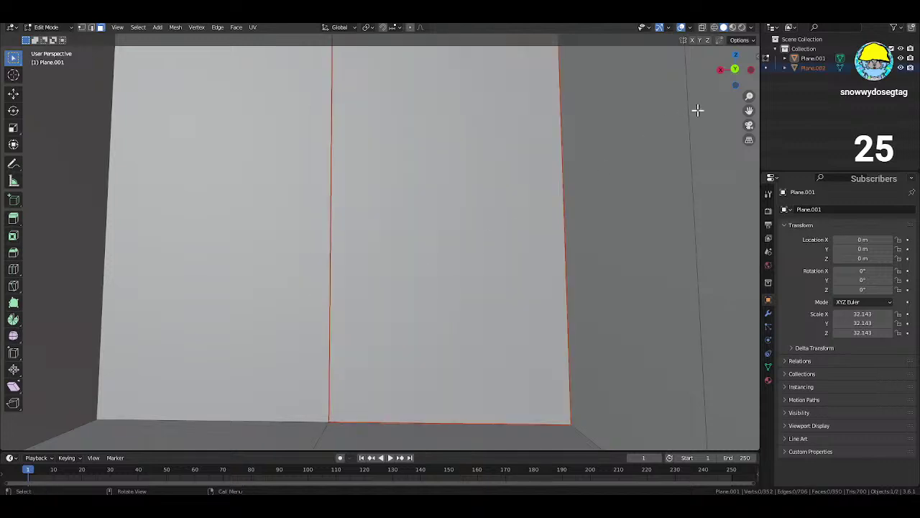
left_click(825, 76)
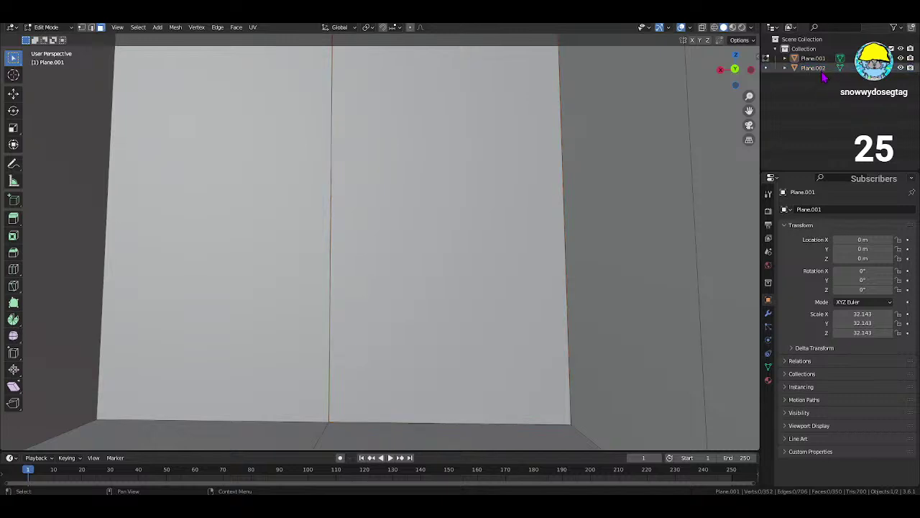
right_click(824, 72)
left_click(775, 71)
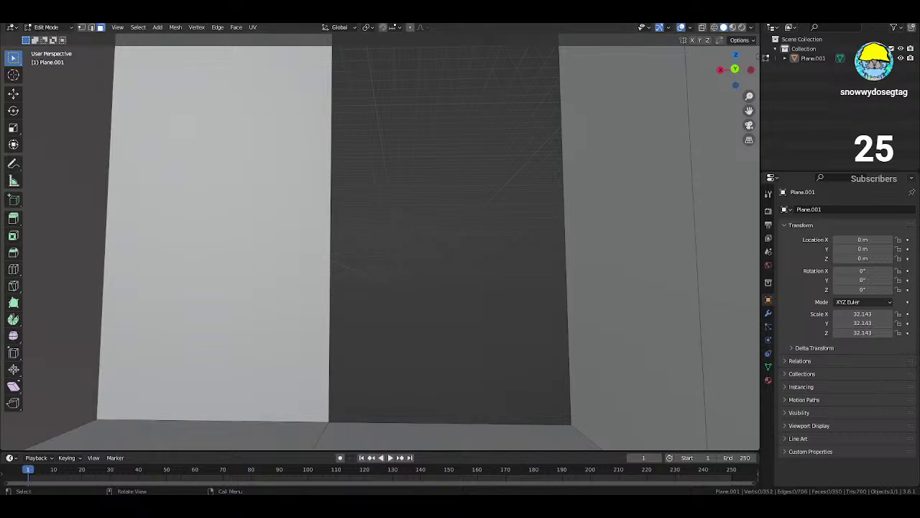
- Close the modelling program, saving the map in Downloads as DSADASD
key("ctrl+q")
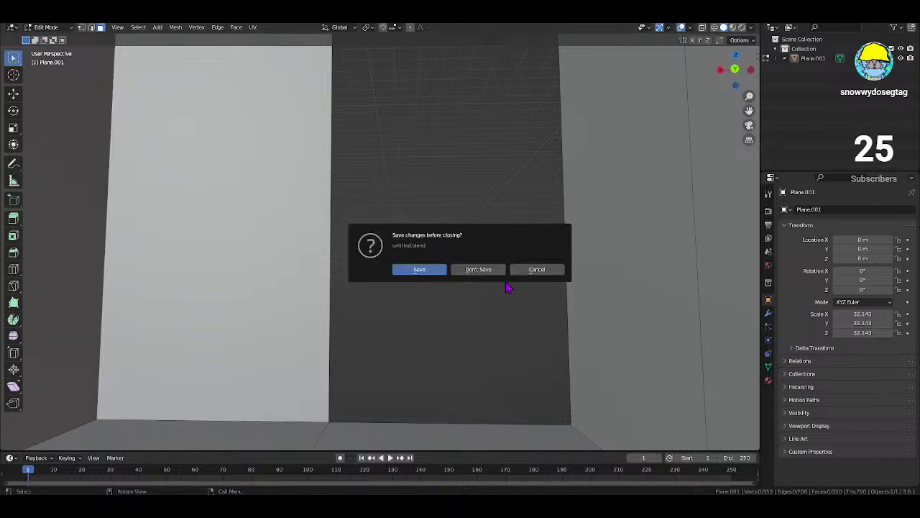
left_click(419, 273)
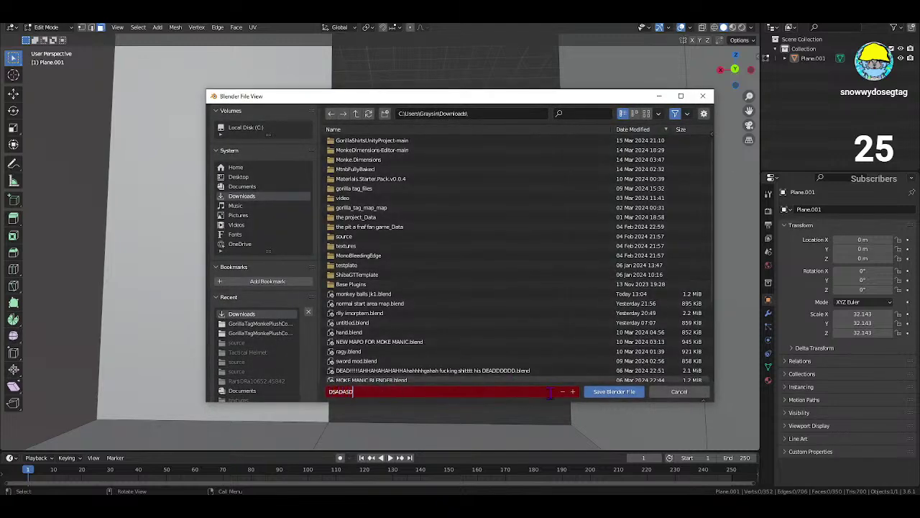
left_click(618, 391)
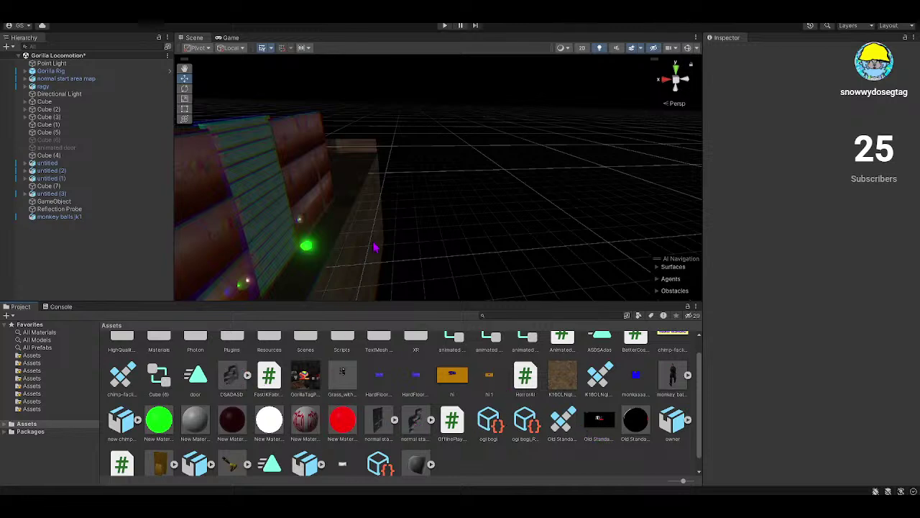
- Switch to Unity, place the DSADASD model in the Gorilla Locomotion scene, and move it out to X -52.79
mouse_move(374, 248)
right_mouse_down()
mouse_move(403, 237)
mouse_move(360, 245)
right_mouse_up()
left_click_drag(232, 385, 506, 207)
key("f")
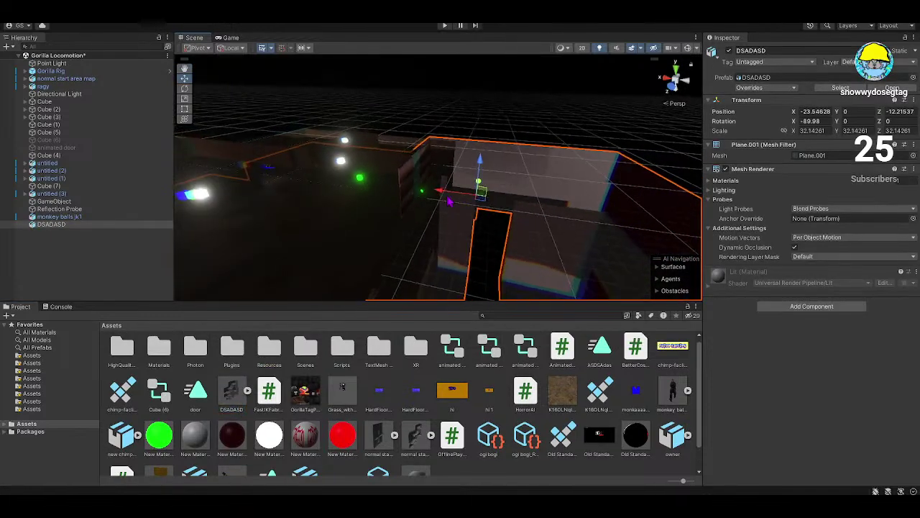
right_click_drag(449, 200, 541, 232)
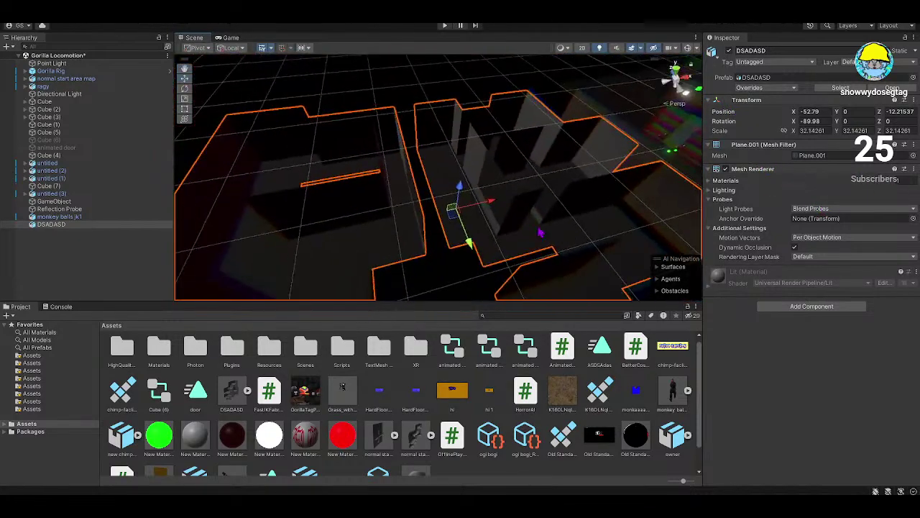
- Raise the DSADASD map to Y 9 and shift it to X -49.9, Z -2.3 towards the existing map
right_click_drag(457, 198, 130, 119)
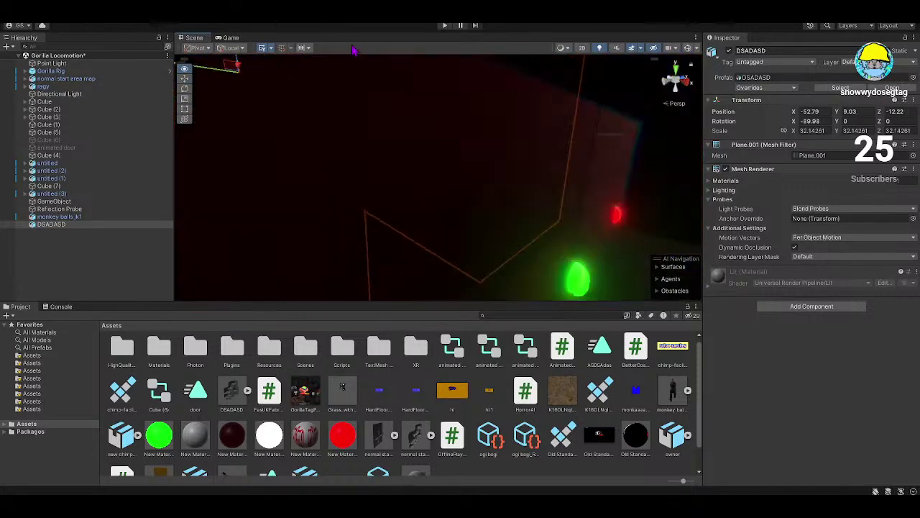
right_click_drag(711, 51, 417, 180)
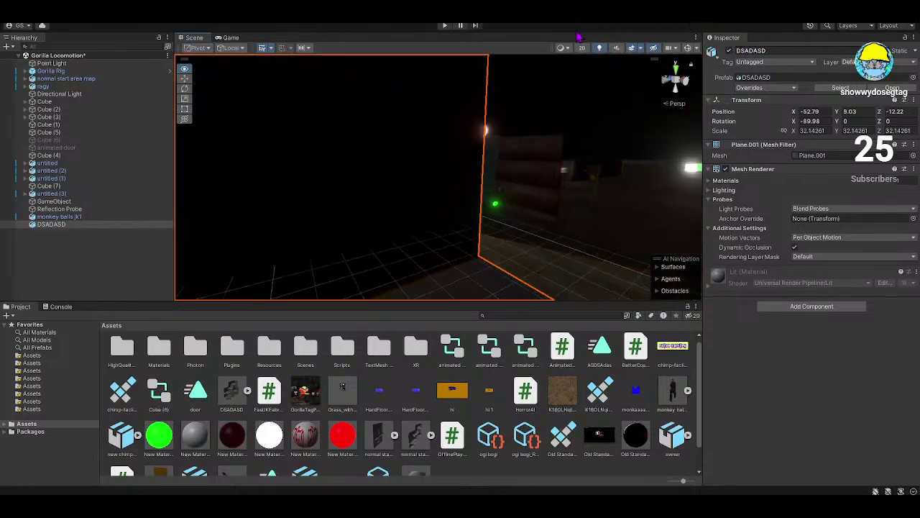
right_click_drag(579, 35, 353, 103)
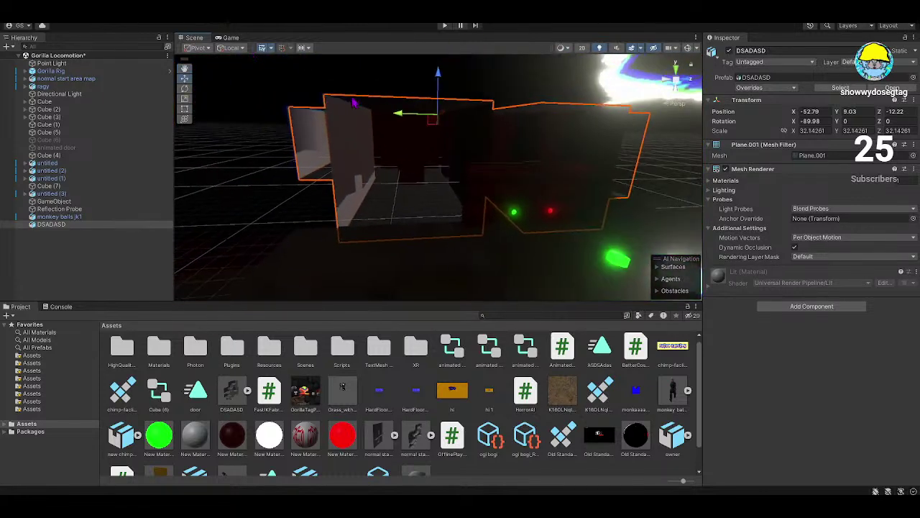
left_click_drag(395, 119, 460, 115)
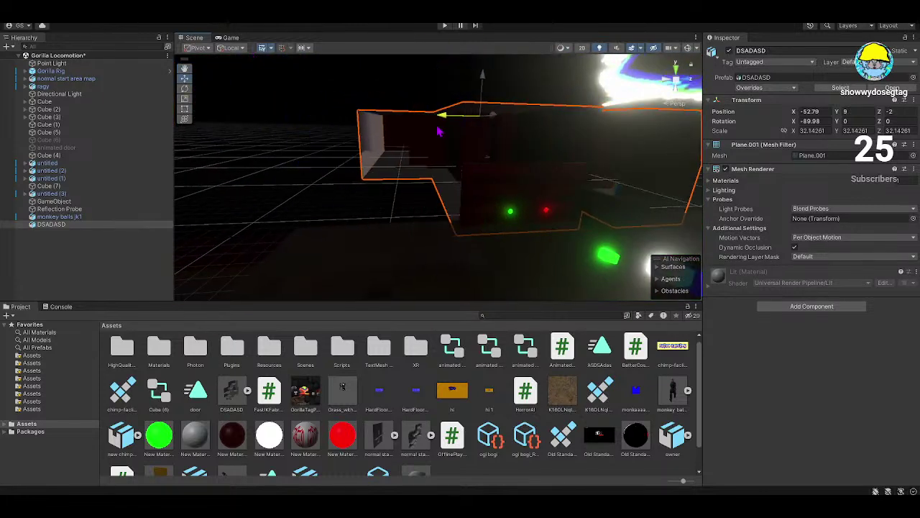
right_click_drag(460, 115, 642, 155)
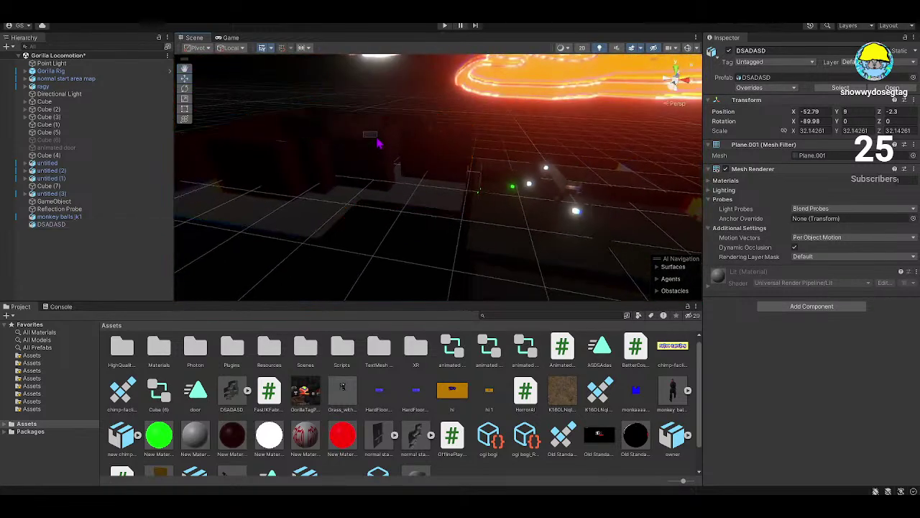
left_click(378, 137)
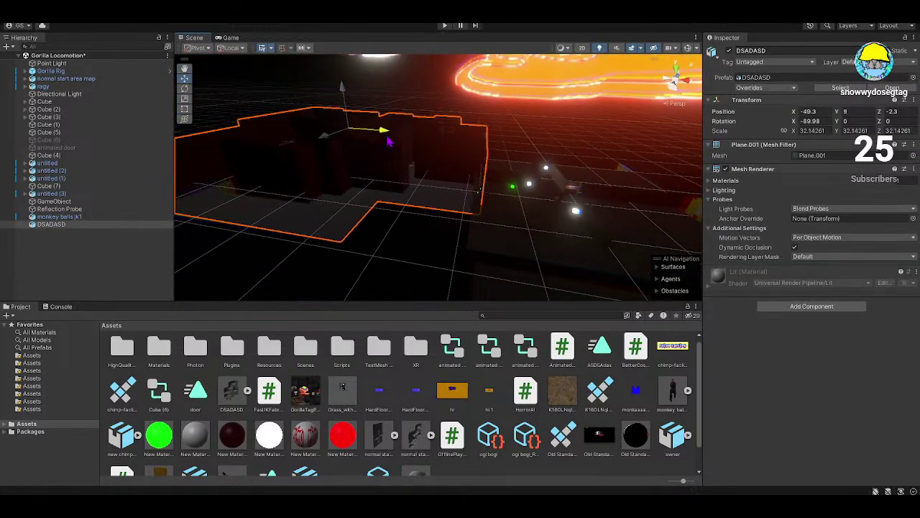
right_click_drag(463, 176, 532, 172)
right_click_drag(774, 147, 499, 135)
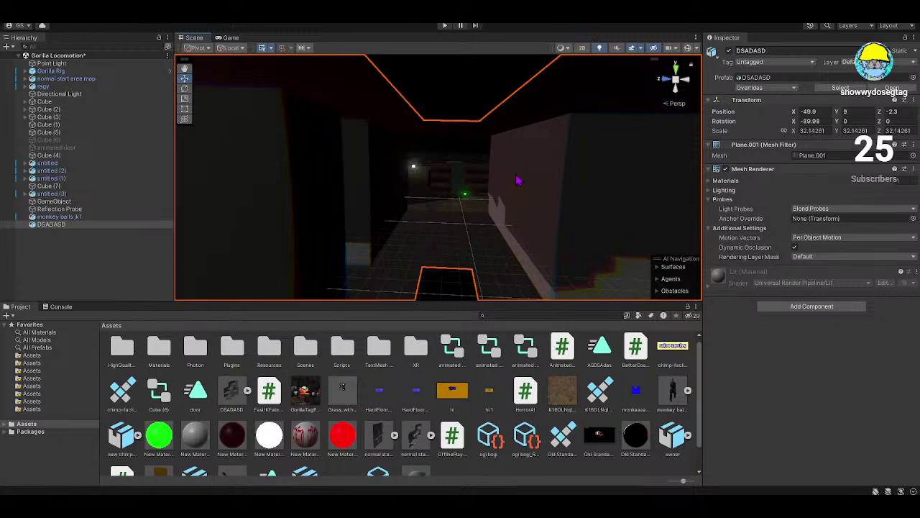
- Scale the DSADASD map uniformly to 13.3919, using the distant door cube as reference, and move it to X -30.2
left_click(476, 185)
left_click(454, 173)
key("f")
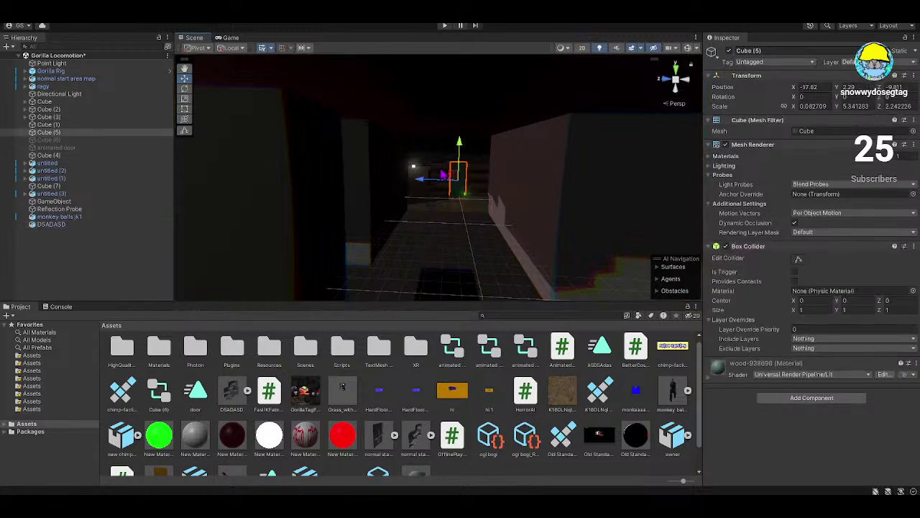
scroll(333, 189, "down", 3)
left_click(388, 207)
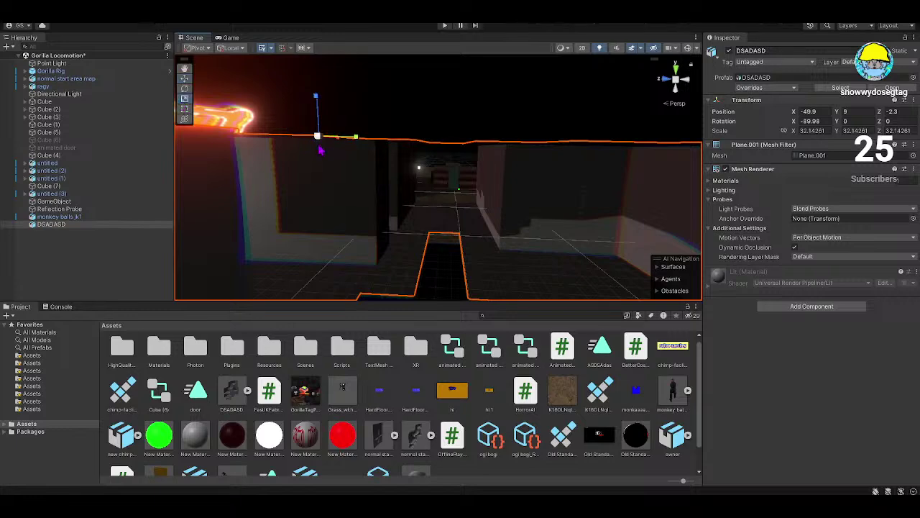
left_click_drag(321, 149, 218, 100)
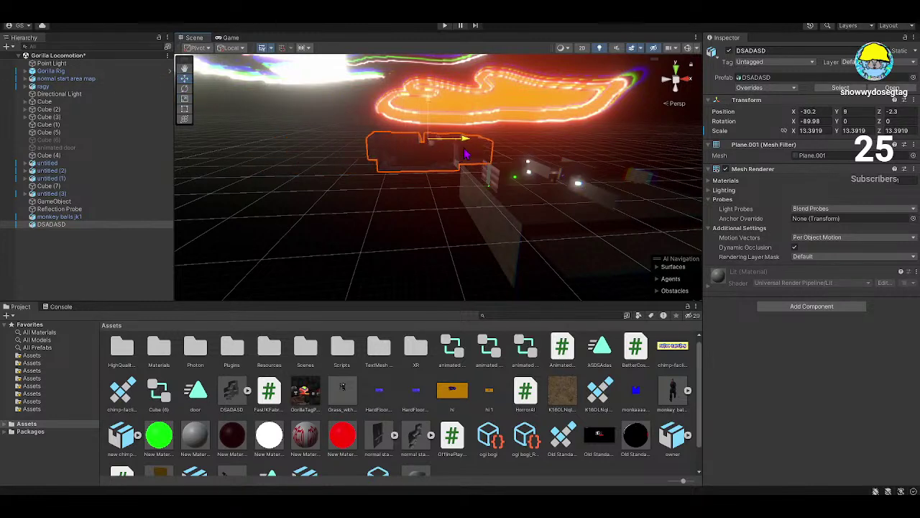
- Align the DSADASD map with the lit entrance by positioning it at X -30.67, Y 3.6, Z -7.64
left_click_drag(436, 123, 337, 142, "alt")
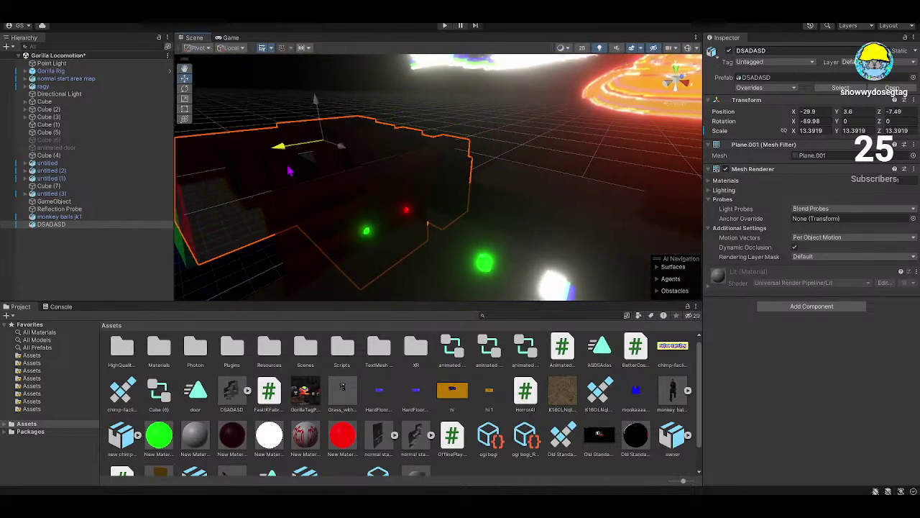
left_click_drag(289, 171, 481, 127, "alt")
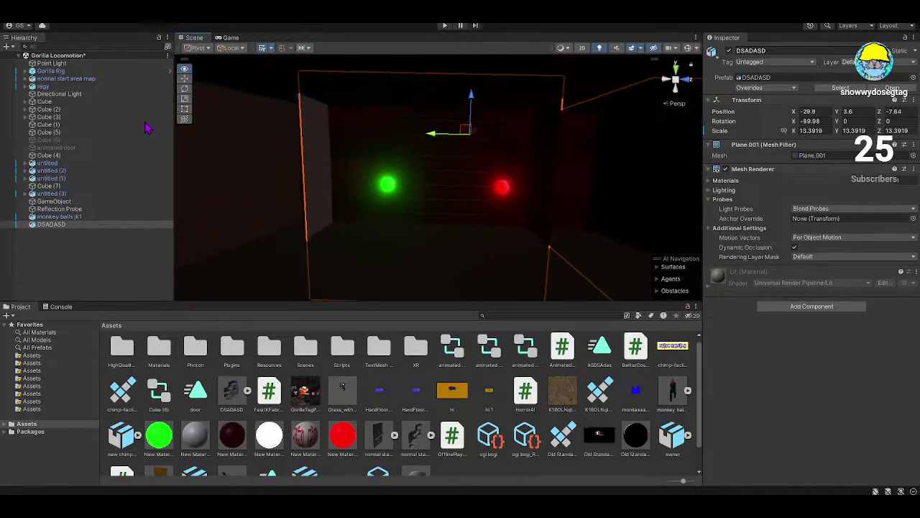
left_click_drag(328, 130, 392, 147, "alt")
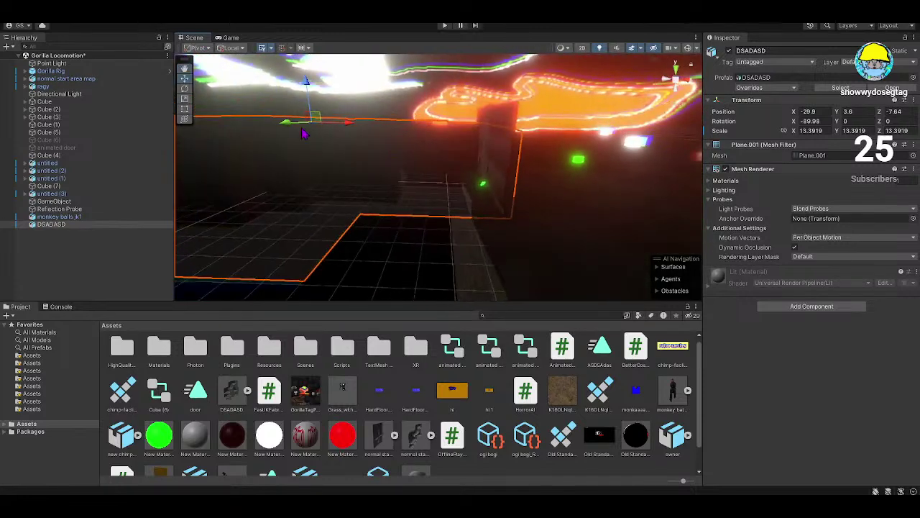
left_click_drag(339, 120, 175, 63, "alt")
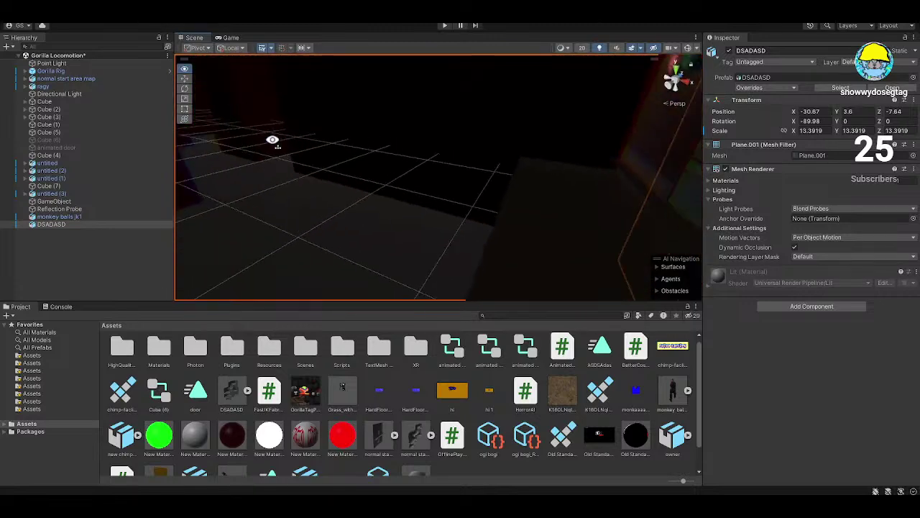
left_click_drag(273, 140, 9, 142, "alt")
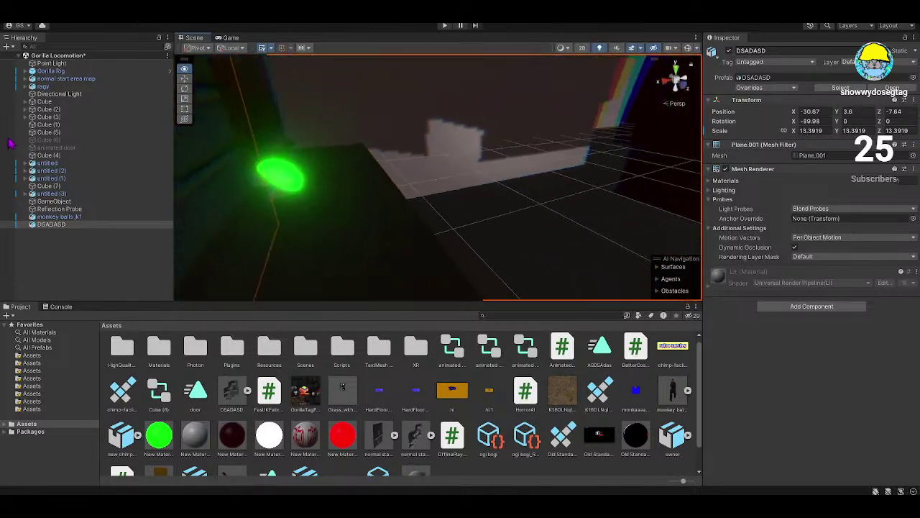
- Add a cube in the new map's open corridor at about X -21.52, Y -0.724, Z 2.788
double_click(48, 132)
left_click_drag(390, 197, 720, 129, "alt")
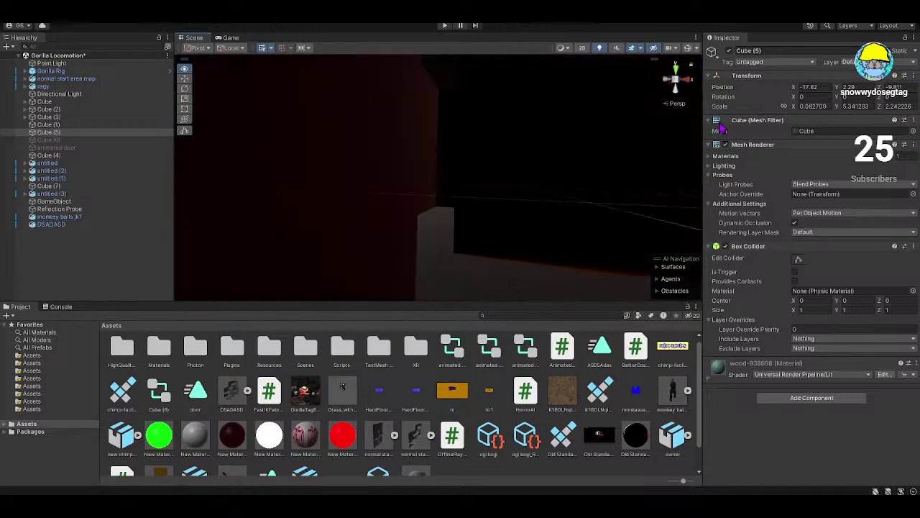
left_click_drag(904, 130, 445, 164, "alt")
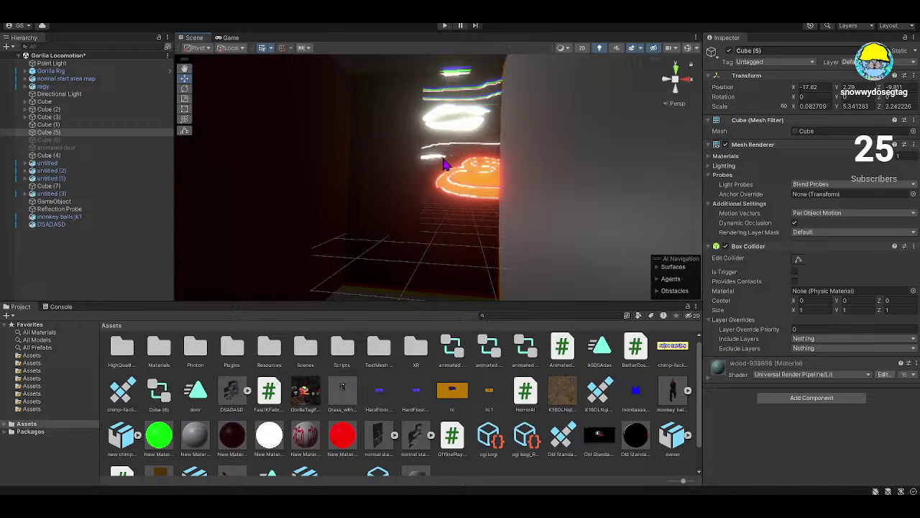
left_click(7, 46)
mouse_move(37, 102)
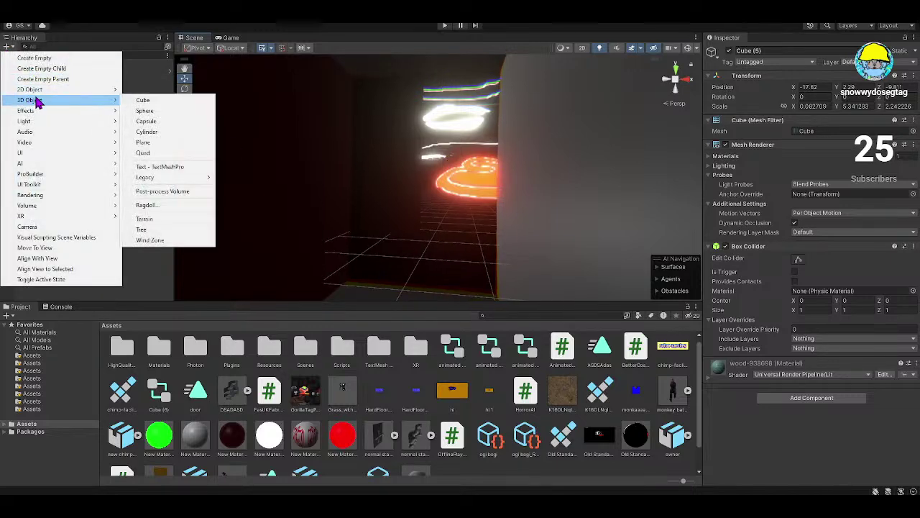
left_click(143, 100)
left_click_drag(360, 117, 573, 130, "alt")
left_click_drag(563, 68, 563, 248)
key("f")
left_click_drag(690, 231, 472, 166, "alt")
- Scale the new cube to 2.372 in X and 13.487 in Y to block the corridor, and disable its Mesh Renderer
left_click(184, 100)
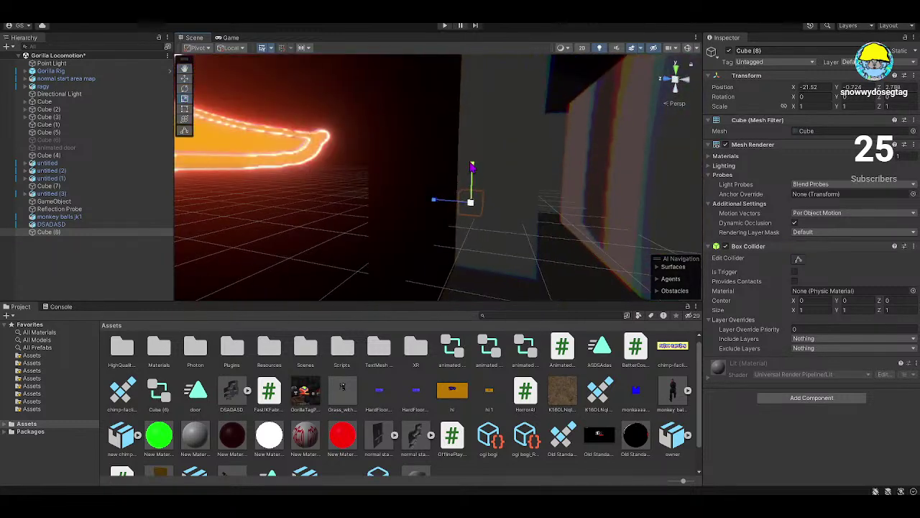
left_click_drag(493, 263, 493, 259)
left_click_drag(494, 259, 437, 232, "alt")
left_click_drag(494, 233, 535, 230)
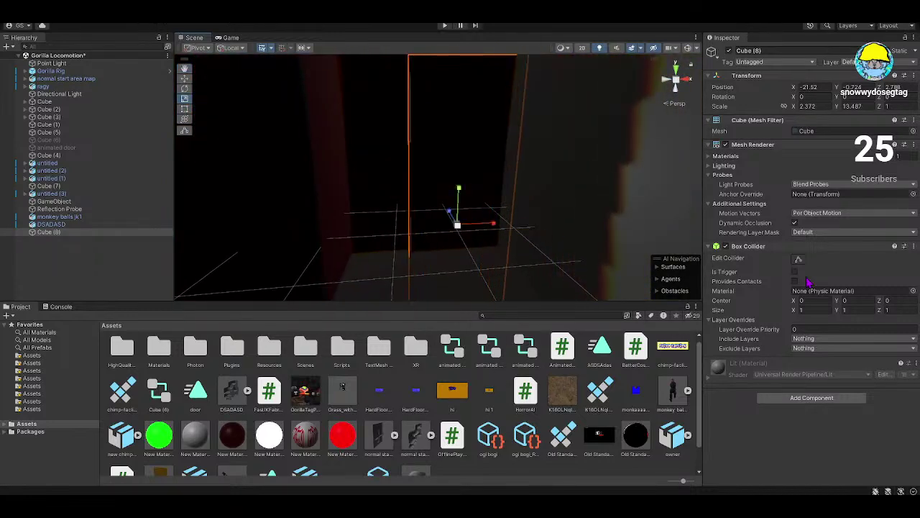
left_click(725, 145)
left_click(57, 258)
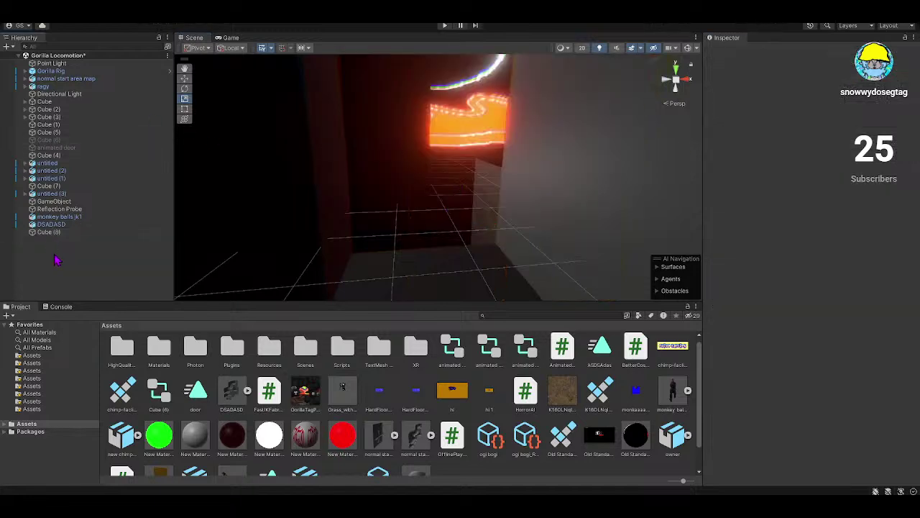
- Add a TextMeshPro text reading SOON as a child of the invisible cube, shrink it to fit the opening, and raise it
right_click(44, 234)
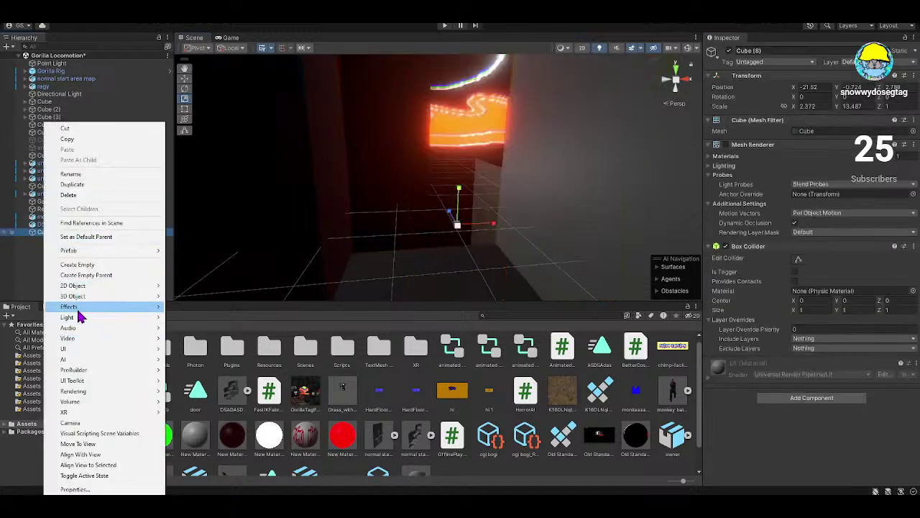
mouse_move(86, 296)
left_click(203, 363)
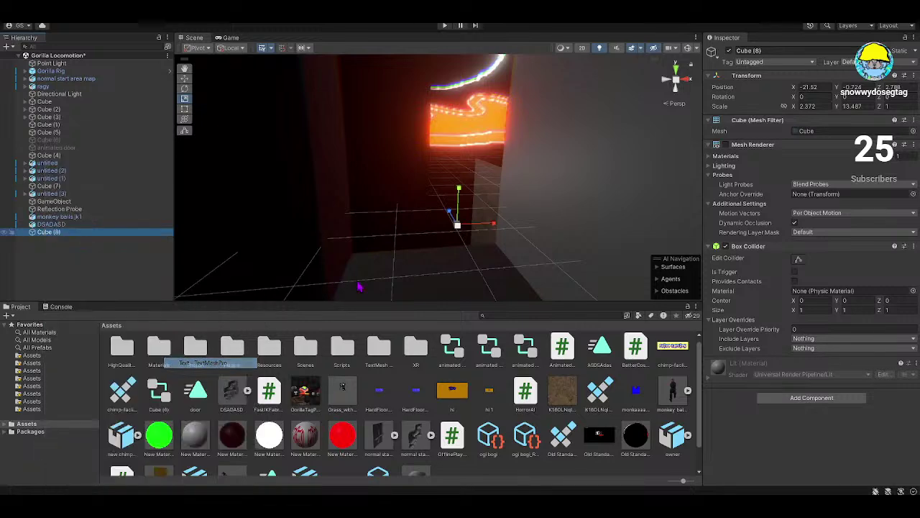
scroll(406, 239, "down", 6)
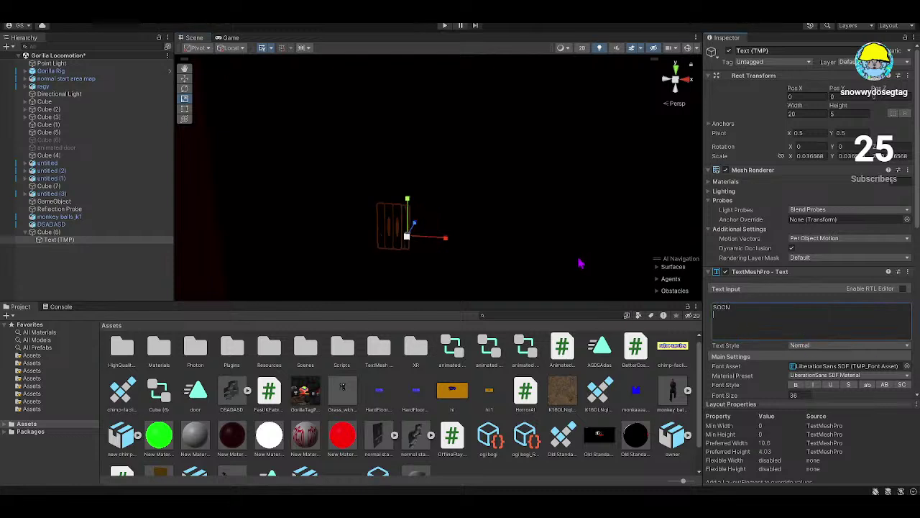
scroll(399, 225, "up", 3)
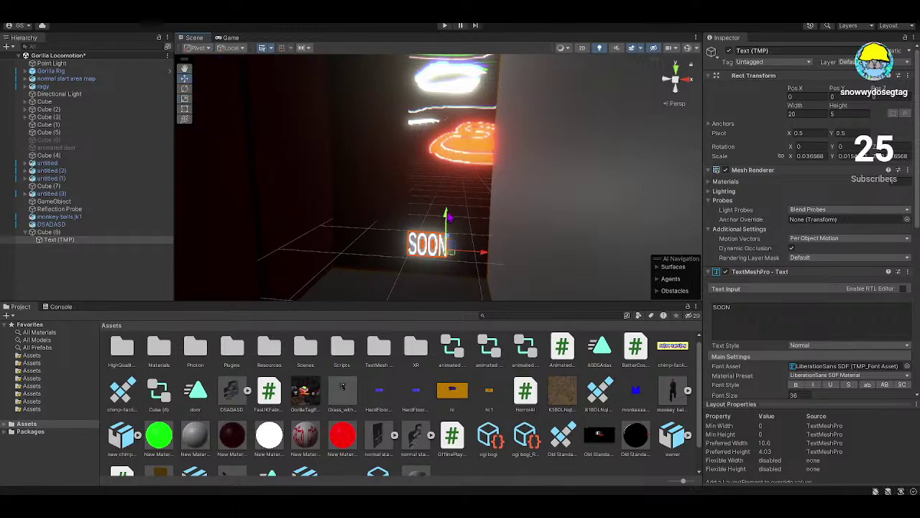
right_click_drag(446, 216, 487, 202)
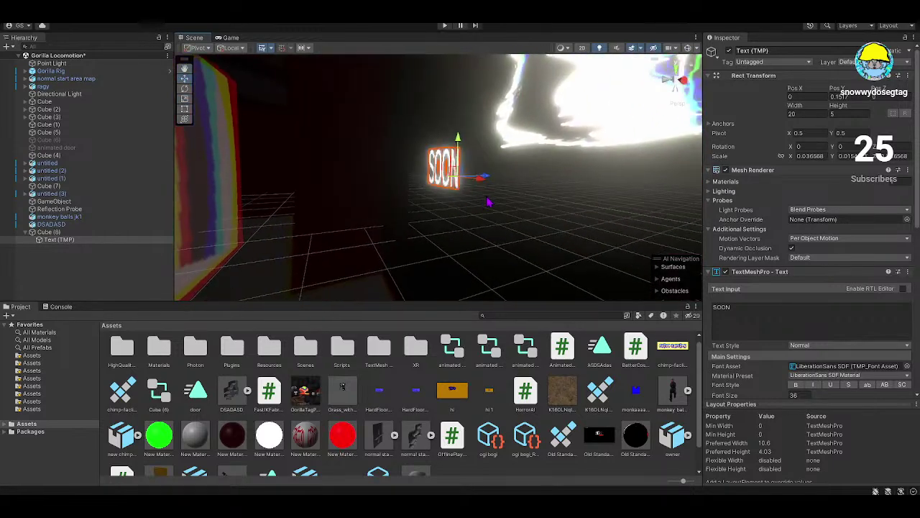
- Move the SOON text forward from the invisible cube and lower it within the corridor opening
left_click_drag(485, 186, 464, 182)
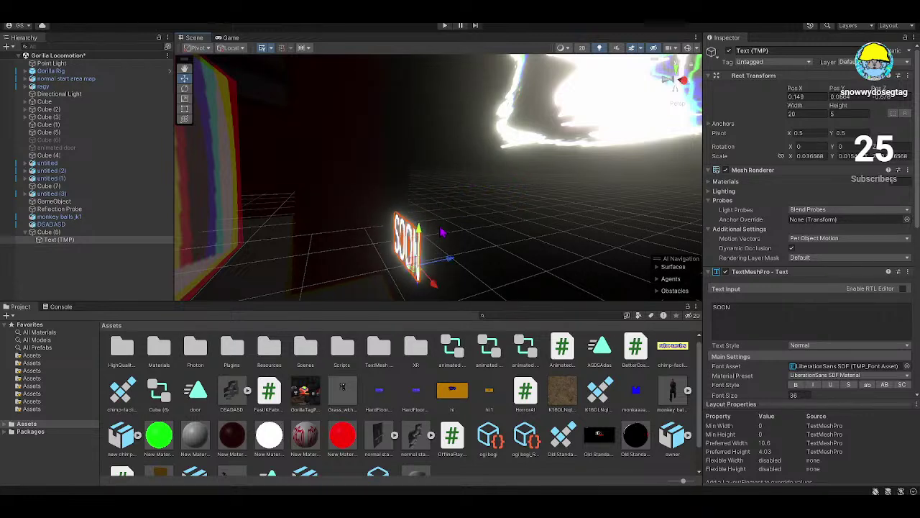
right_click_drag(442, 232, 392, 222)
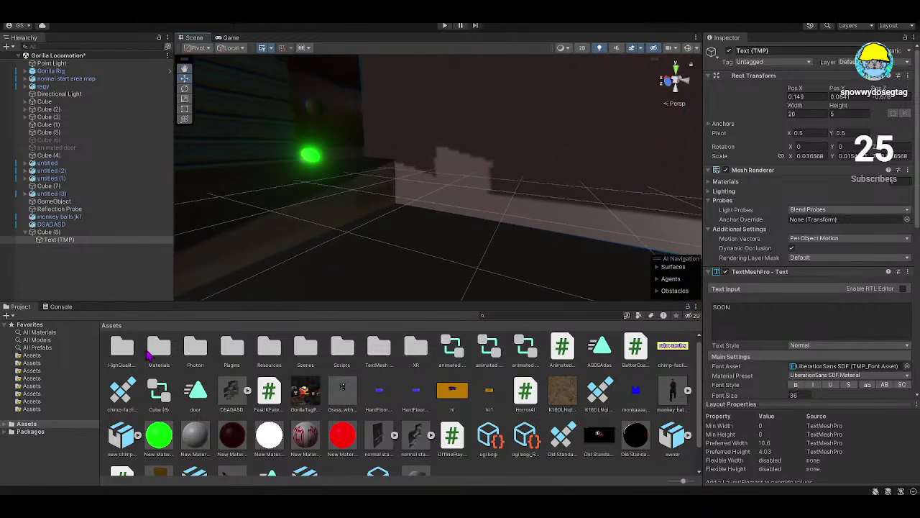
- Open the Materials folder of HighQualityBricks&Walls and select the brick-957823 material
double_click(131, 353)
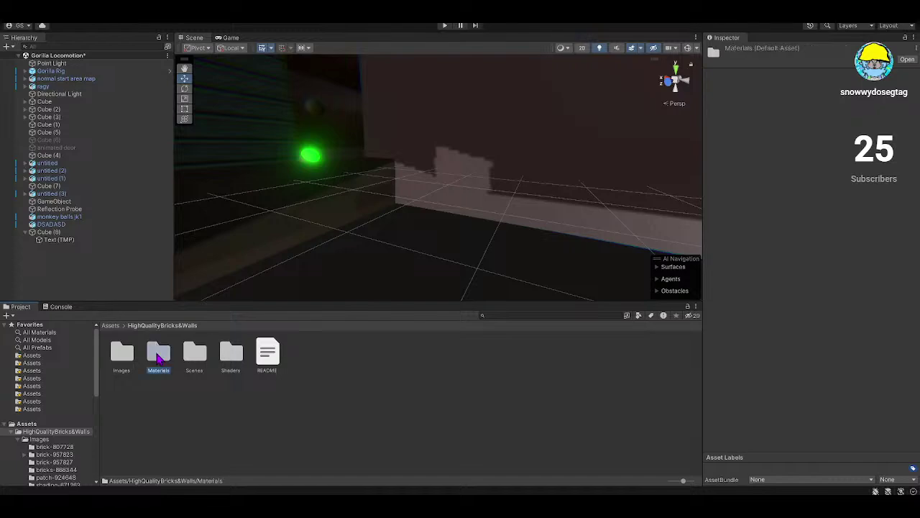
double_click(159, 357)
left_click(162, 360)
- Try the brick-807728, wood-877365 and wood-877000 materials on the new corridor map
left_click_drag(121, 352, 606, 164)
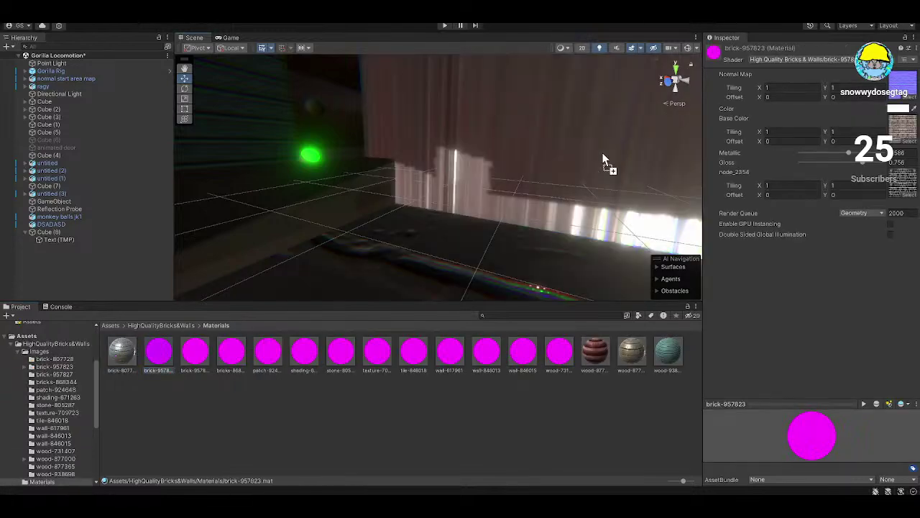
right_click_drag(607, 165, 460, 216)
left_click_drag(630, 366, 489, 244)
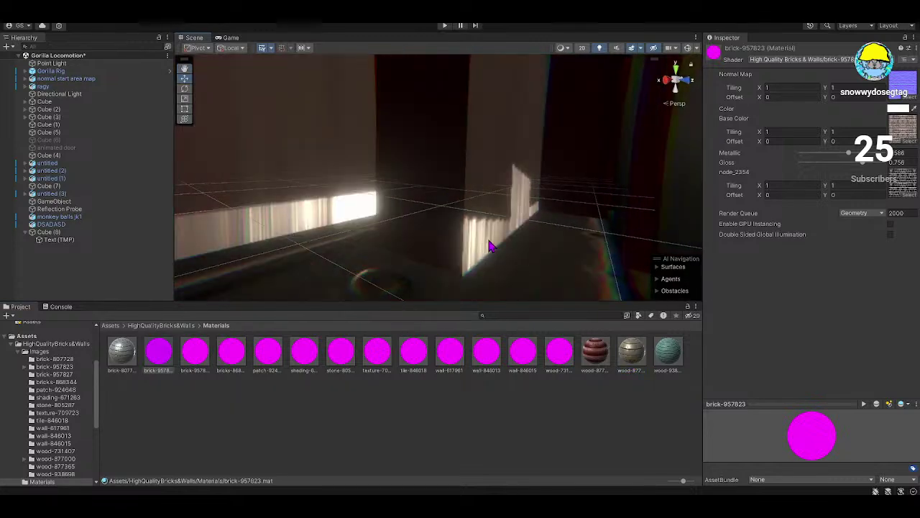
left_click_drag(187, 350, 206, 287)
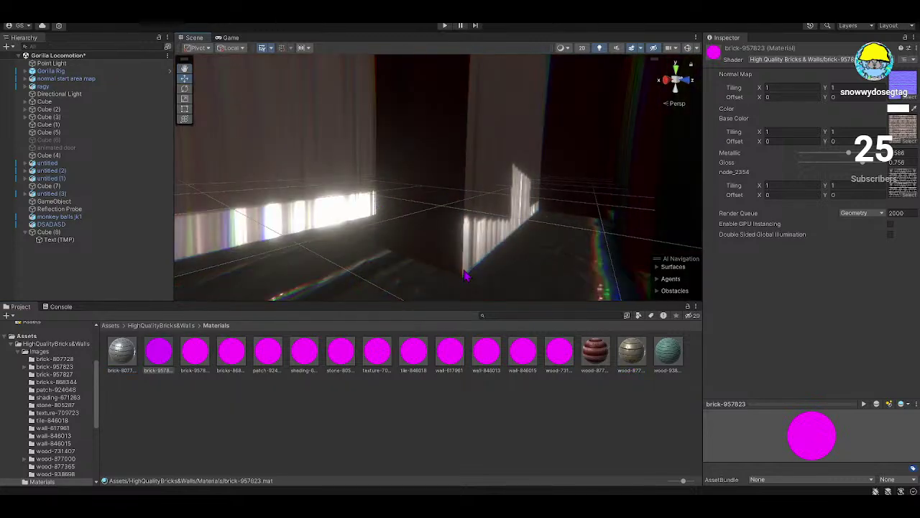
left_click_drag(599, 346, 328, 149)
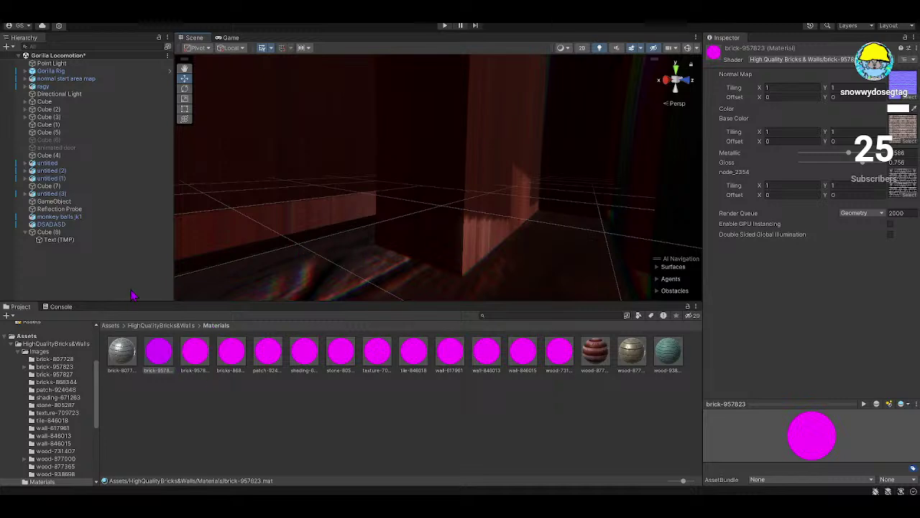
- Set brick-957823 to the Standard shader, convert it to a URP material and apply it to the corridor map
left_click(774, 60)
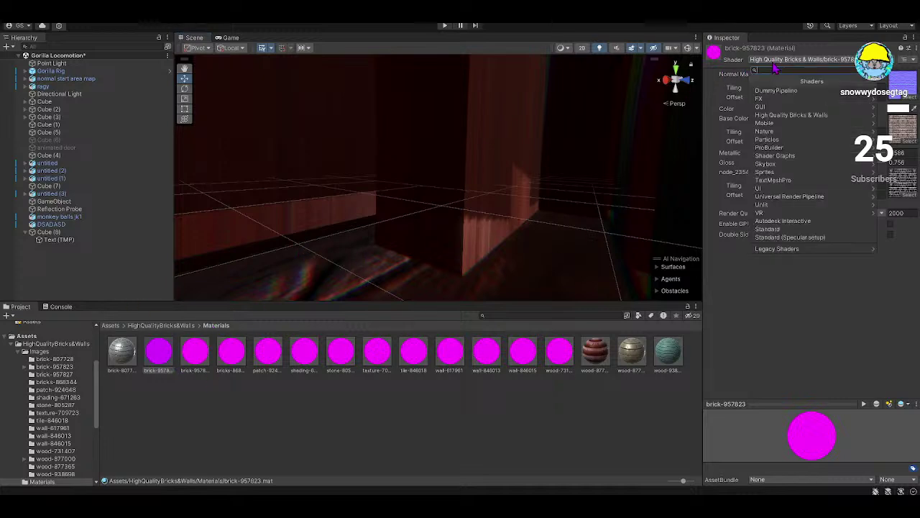
type("STAN")
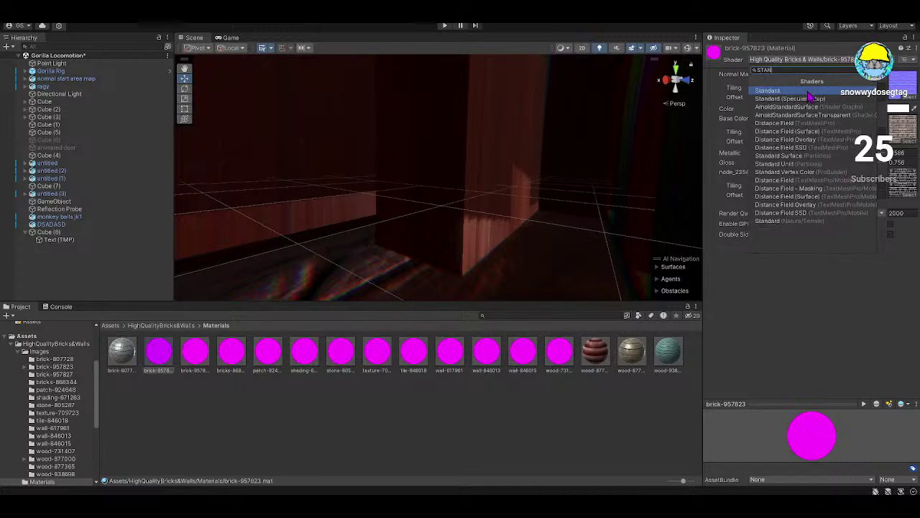
left_click(770, 91)
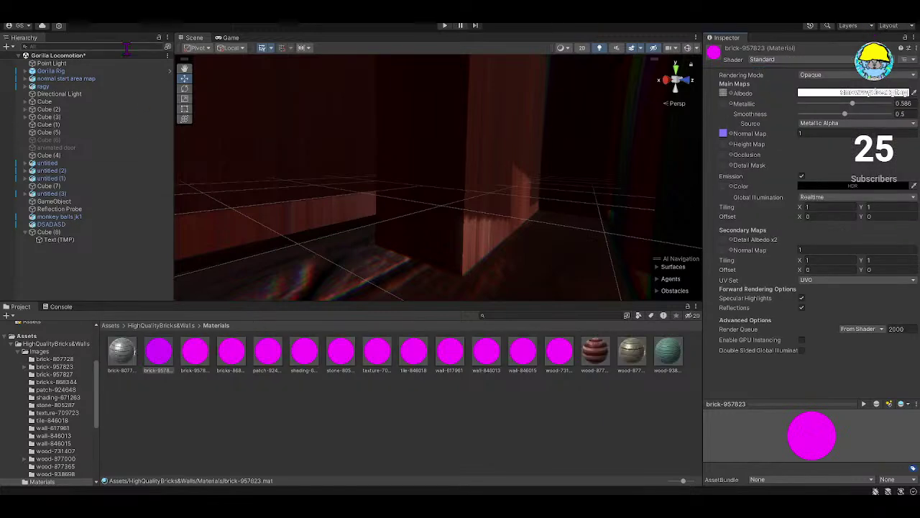
left_click(29, 21)
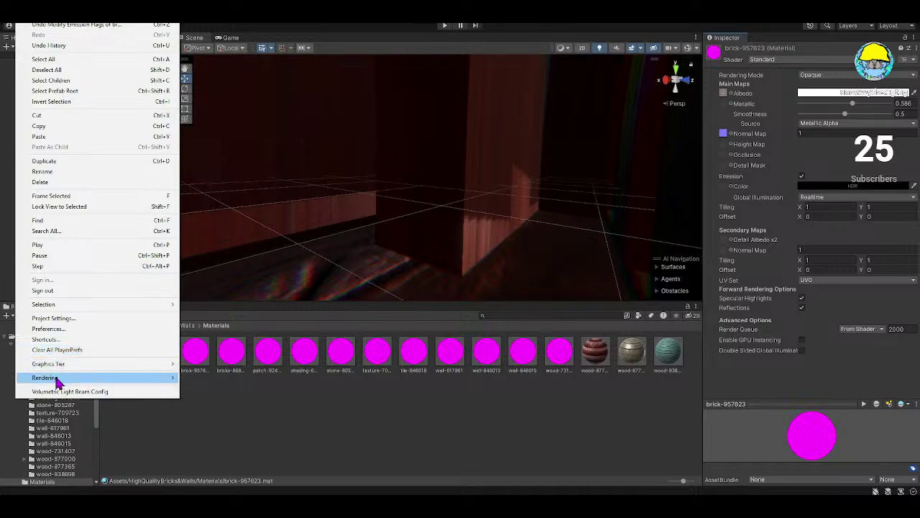
mouse_move(52, 382)
mouse_move(216, 379)
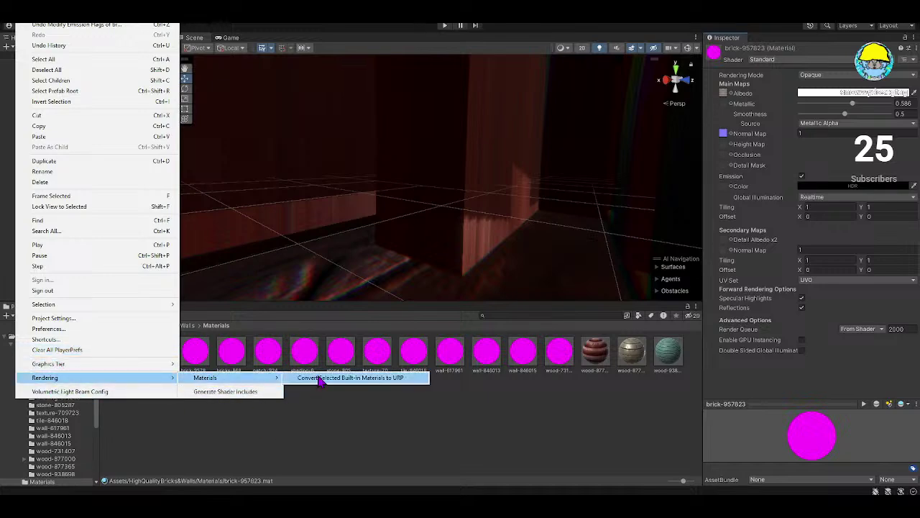
left_click(320, 379)
left_click(489, 272)
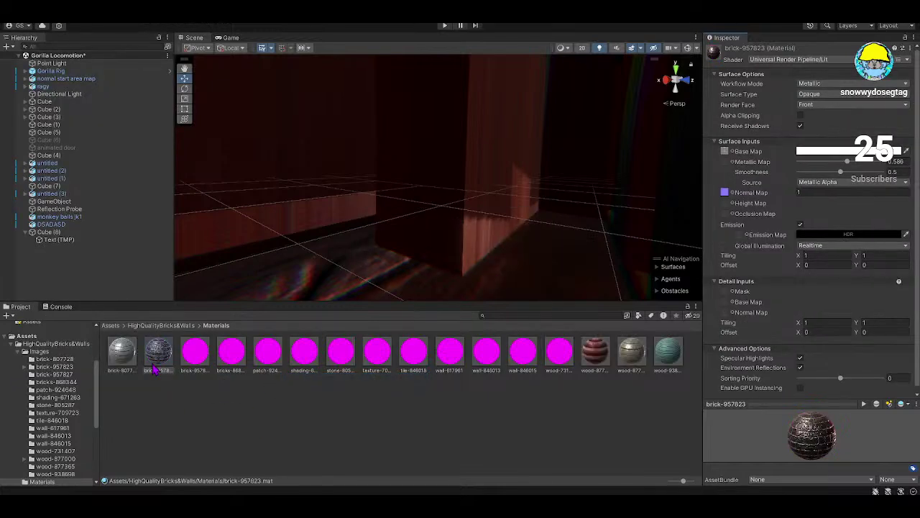
right_click_drag(448, 280, 509, 175)
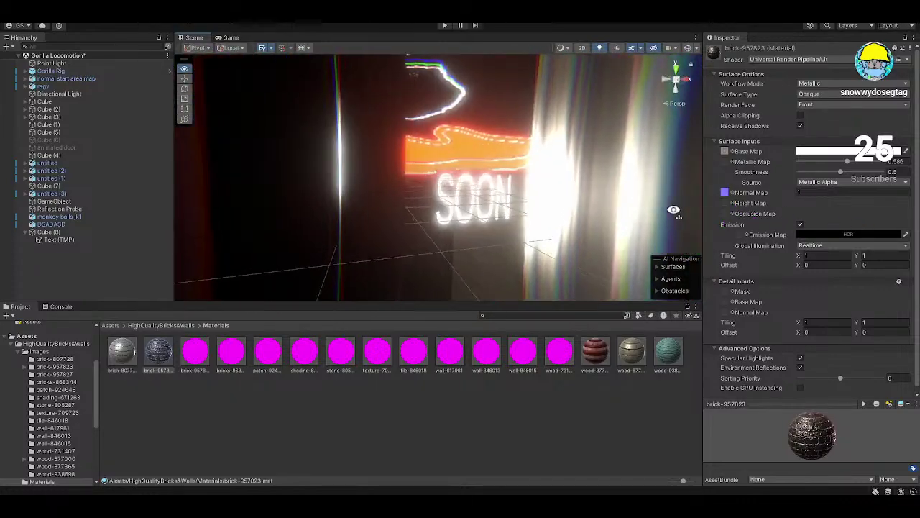
- Enable the Mesh Renderer of the cube blocking the corridor and give it the wood-877000 material
right_click_drag(683, 228, 363, 178)
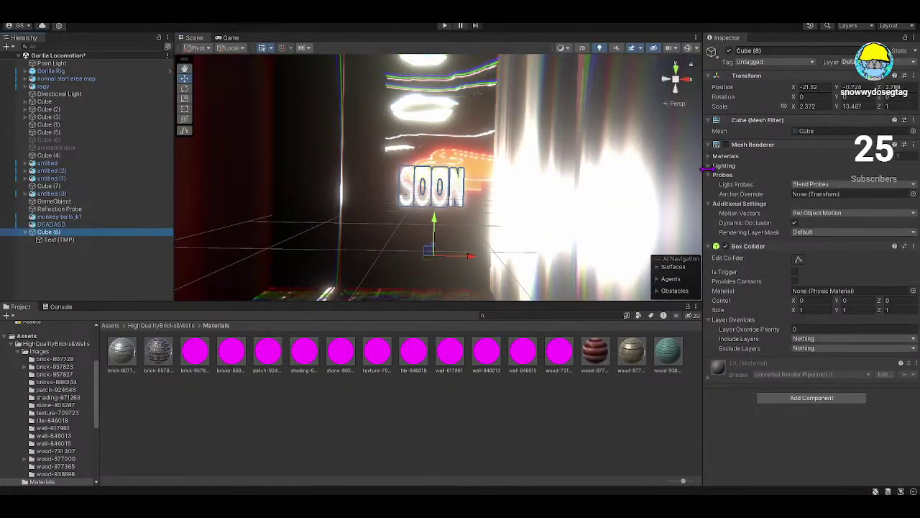
left_click(725, 145)
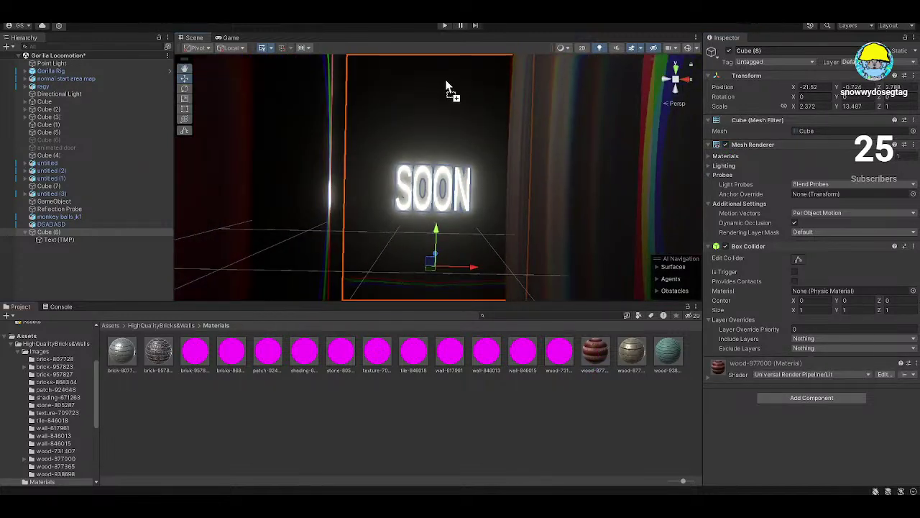
right_click_drag(446, 86, 57, 271)
- Add a NavMesh Surface to the scene and bake it with the Humanoid agent type
left_click(57, 271)
right_click(47, 267)
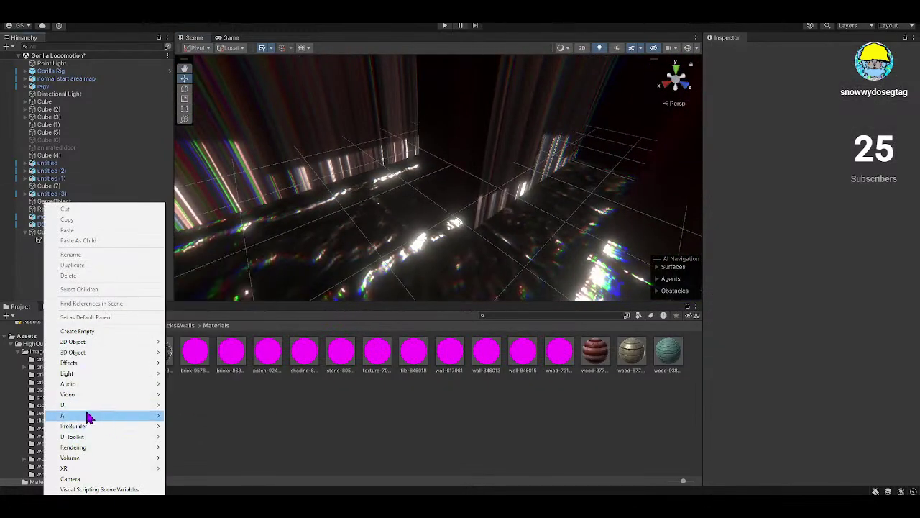
mouse_move(87, 417)
left_click(183, 415)
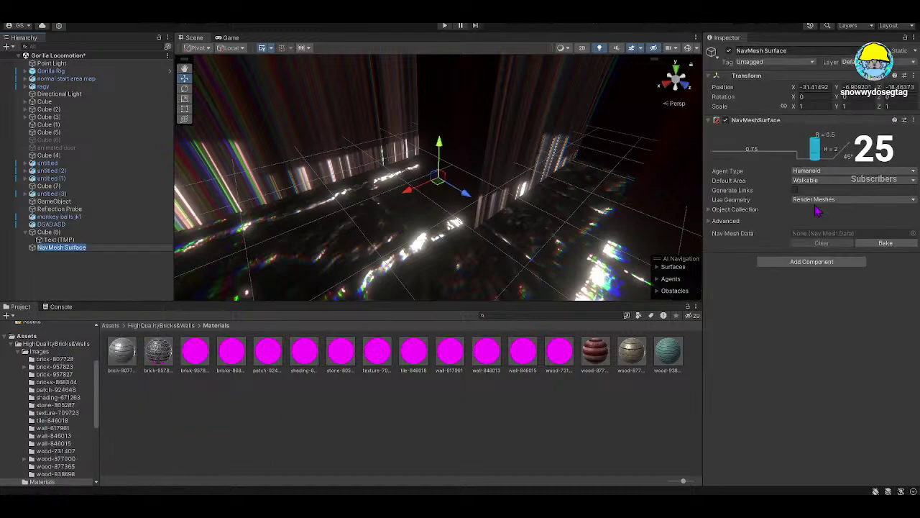
left_click(891, 245)
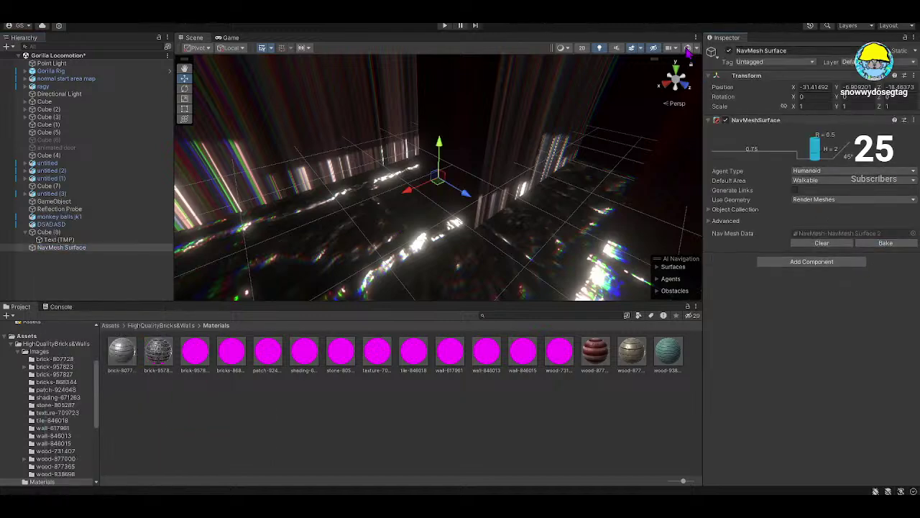
- Turn on the scene gizmos and examine how far the baked NavMesh covers the corridor floor and the start area
left_click(688, 49)
left_click(688, 49)
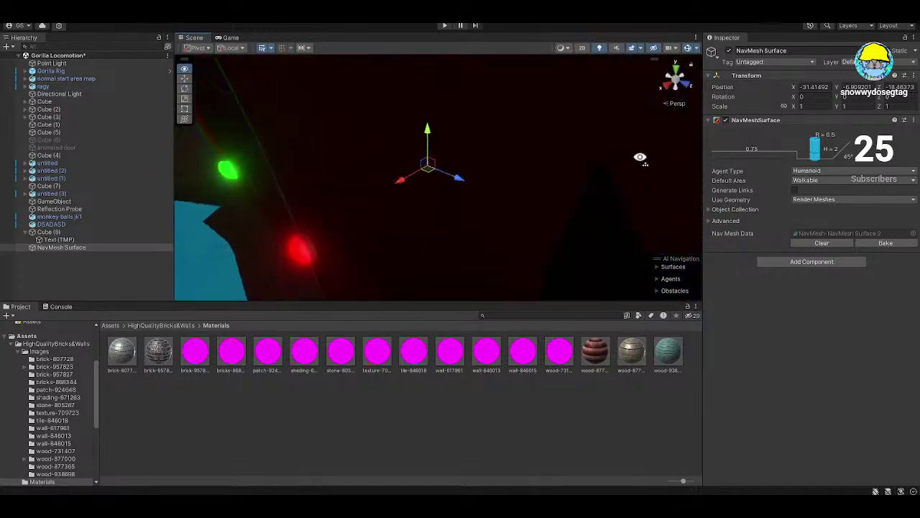
right_click_drag(703, 112, 104, 90)
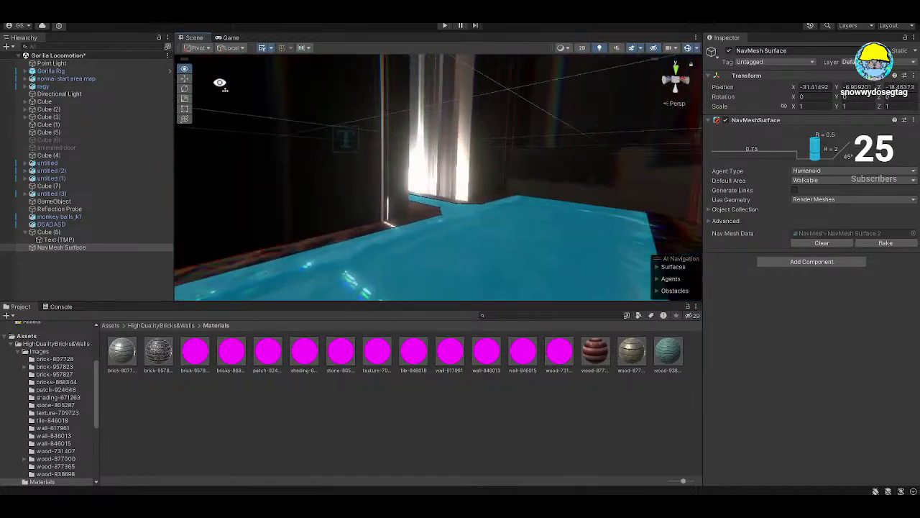
right_click(62, 63)
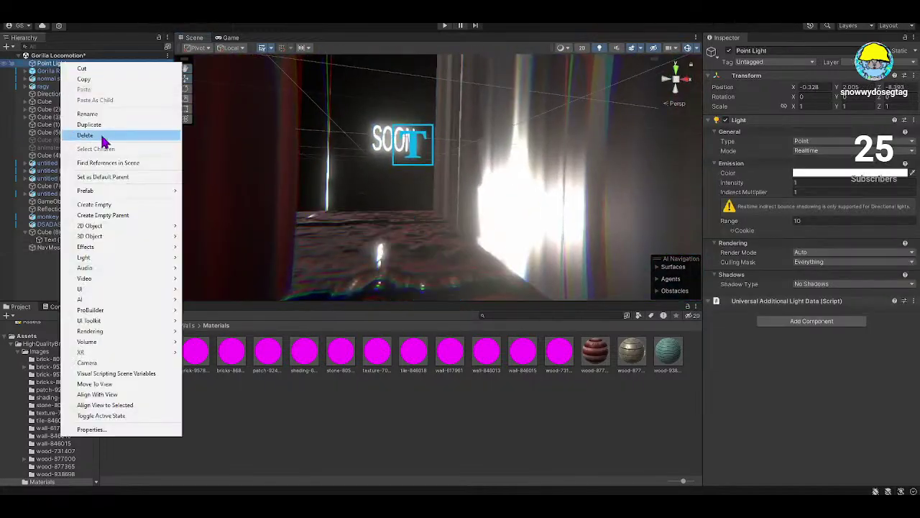
left_click(716, 320)
left_click(61, 247)
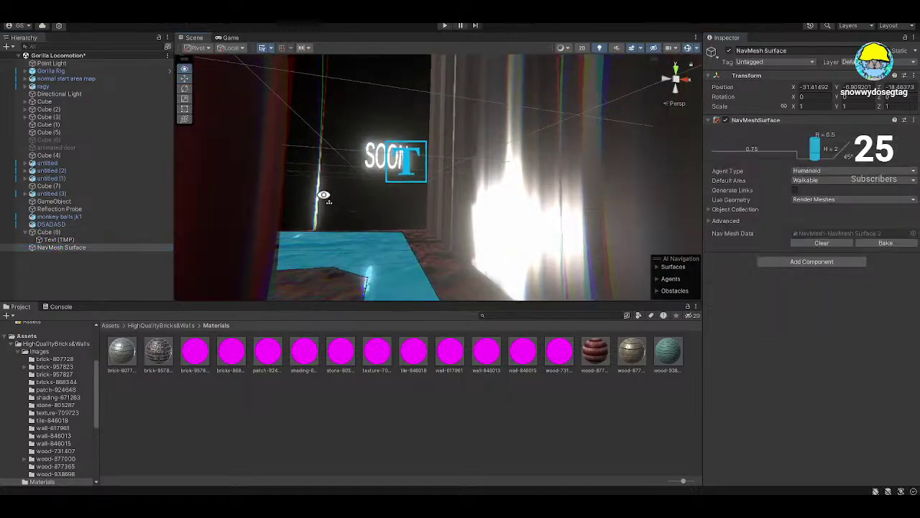
key("f")
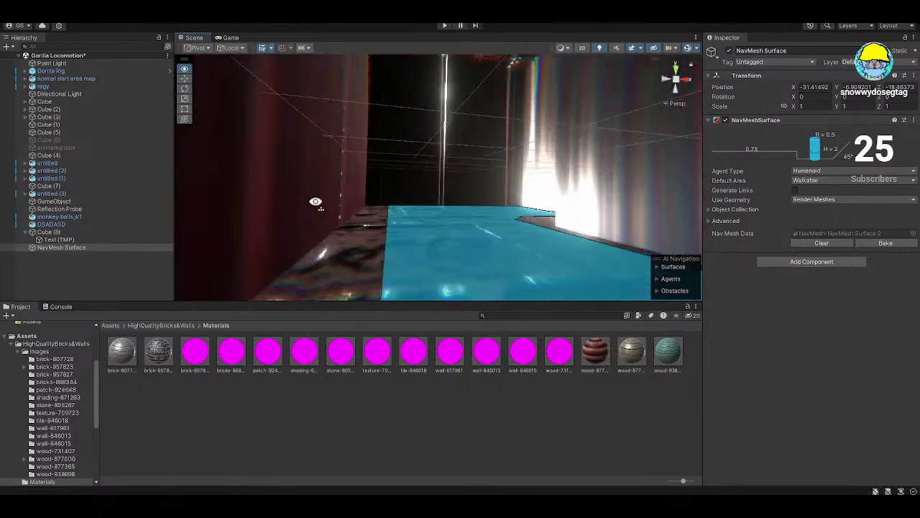
right_click_drag(647, 236, 548, 204)
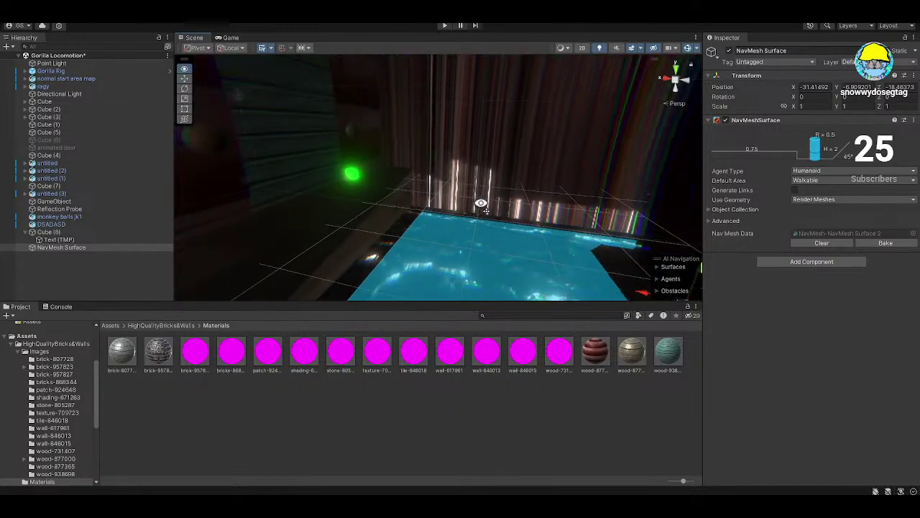
right_click_drag(479, 204, 669, 159)
key("w")
- Quit the Unity editor and save the changes to the Gorilla Locomotion scene
key("alt+F4")
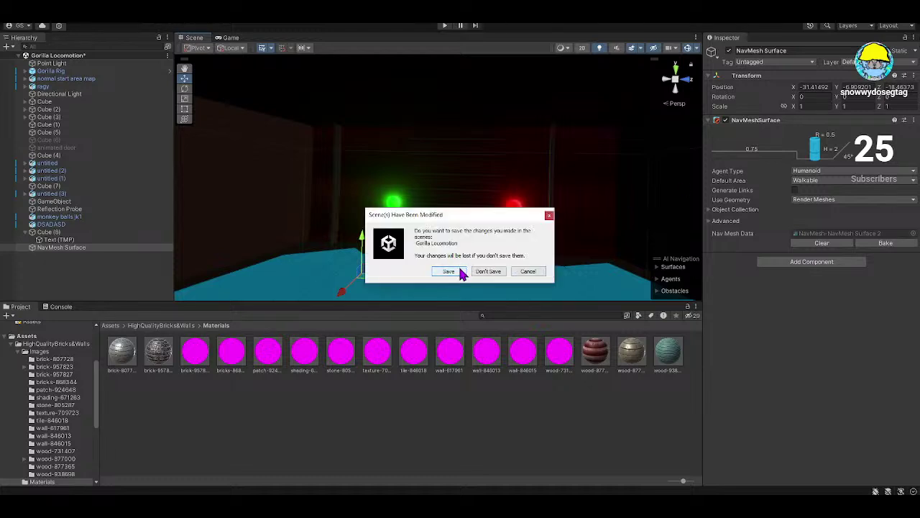
left_click(549, 215)
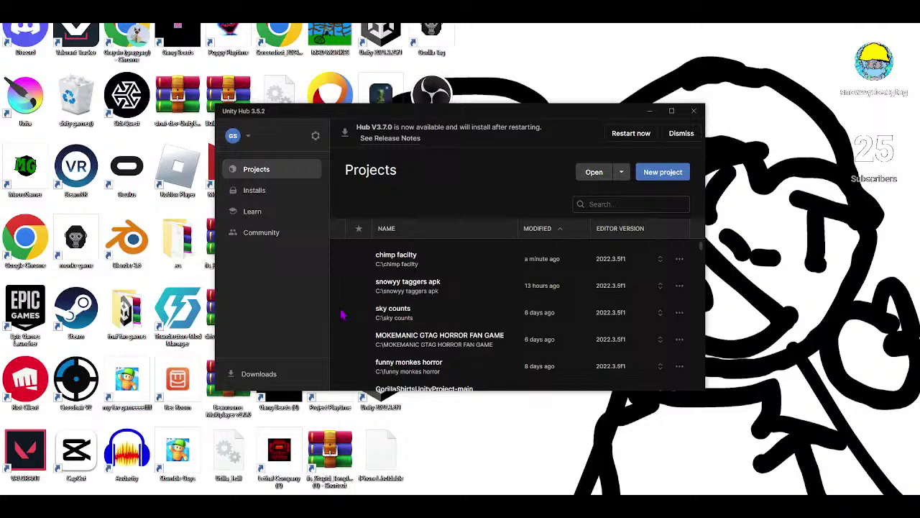
- Launch Blender from the desktop and minimize the Unity Hub window
left_click(127, 241)
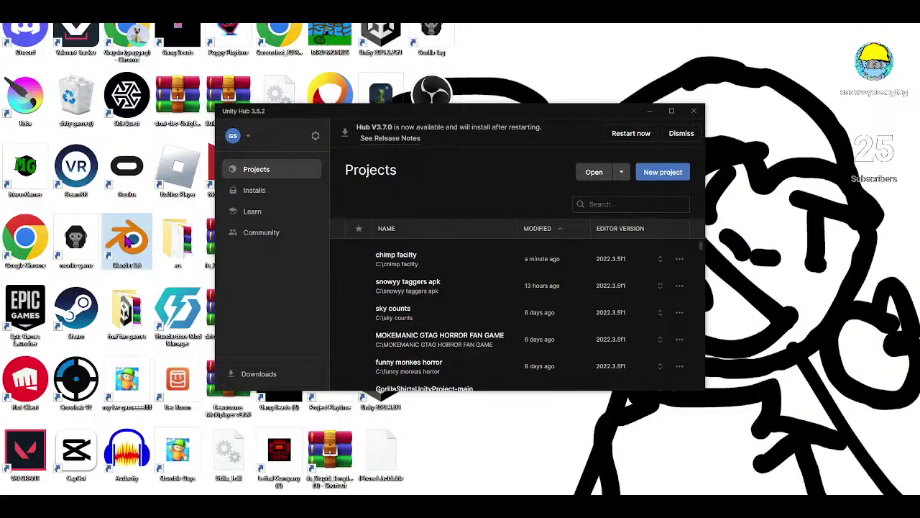
double_click(127, 242)
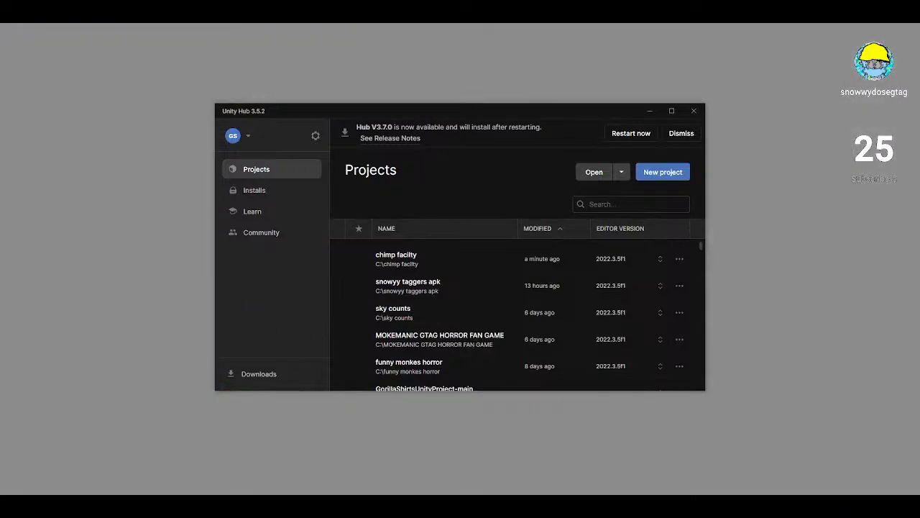
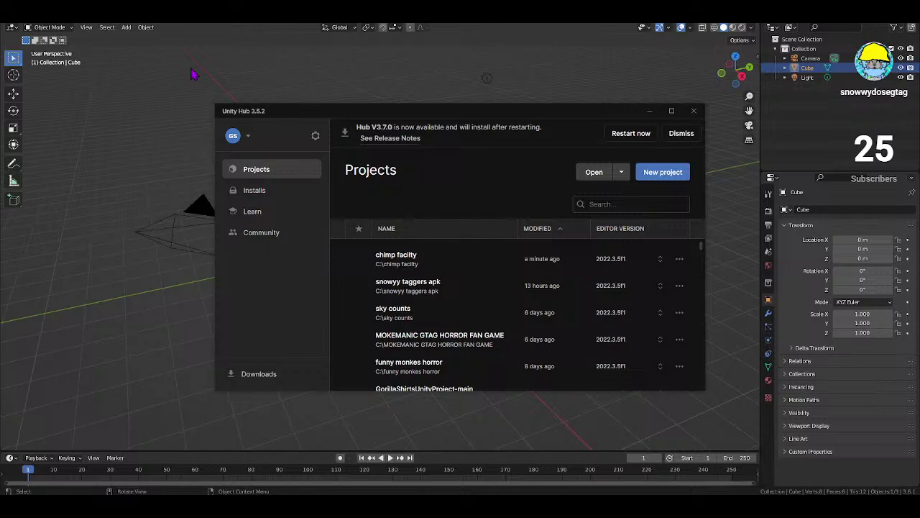
left_click(649, 111)
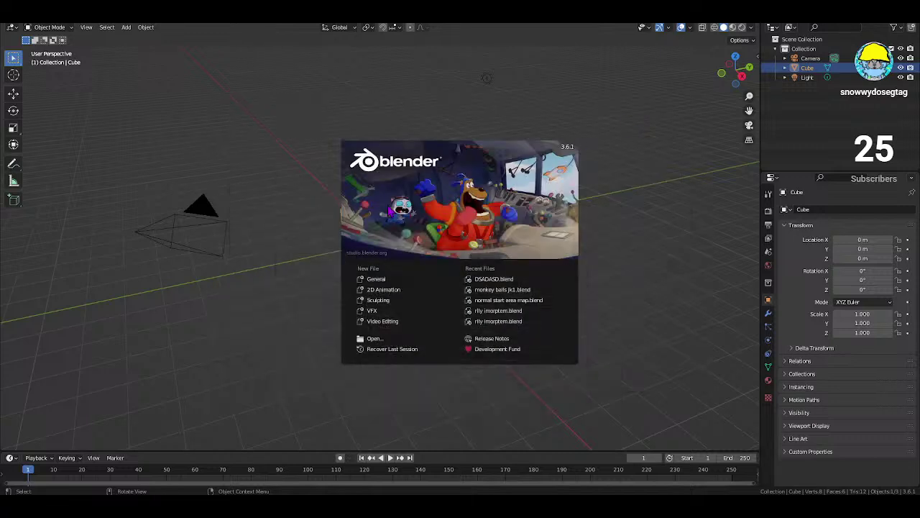
- Delete the default cube, camera and light from the new Blender scene
left_click_drag(493, 173, 125, 271)
right_click(177, 316)
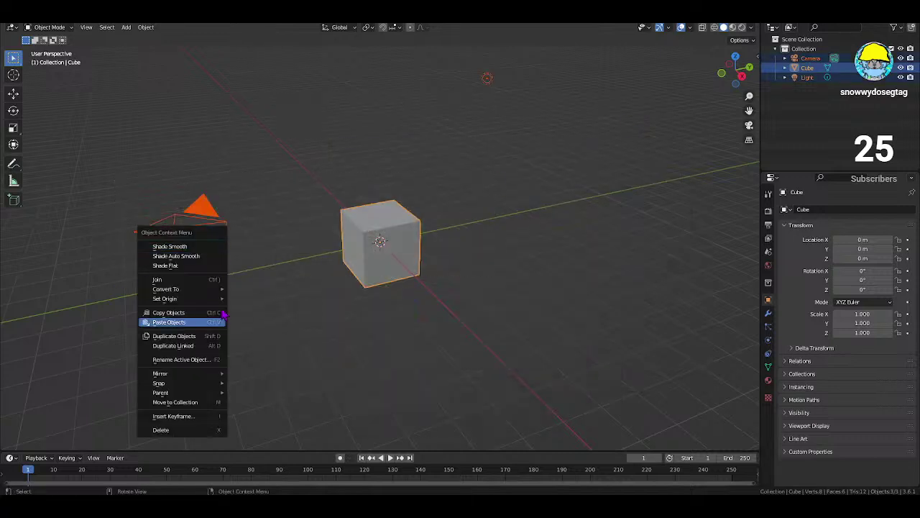
left_click(181, 430)
middle_click_drag(244, 397, 431, 323)
- Add a cube mesh at the origin of the empty scene
key("shift+a")
mouse_move(410, 305)
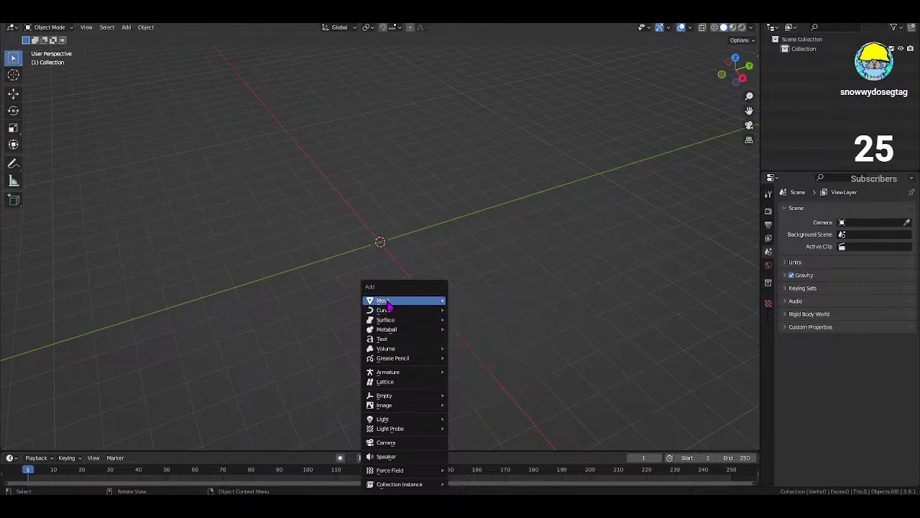
left_click(465, 312)
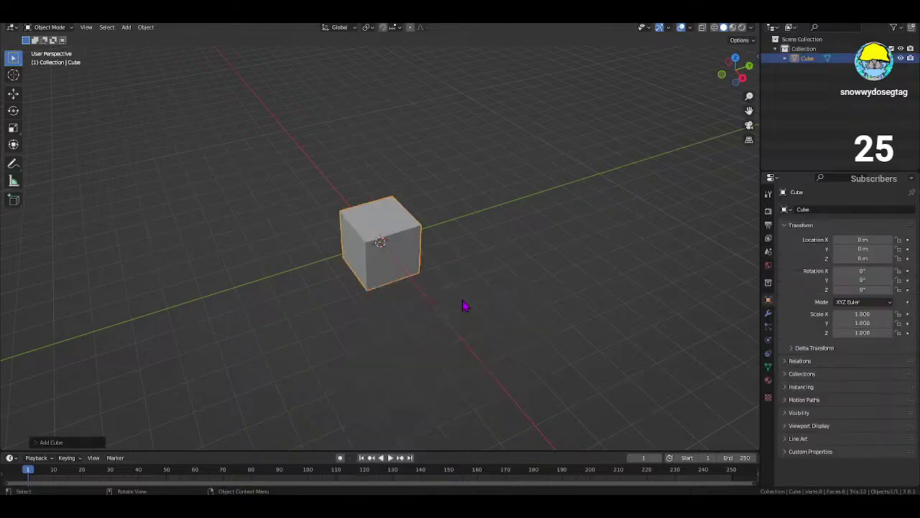
middle_click_drag(418, 237, 333, 213)
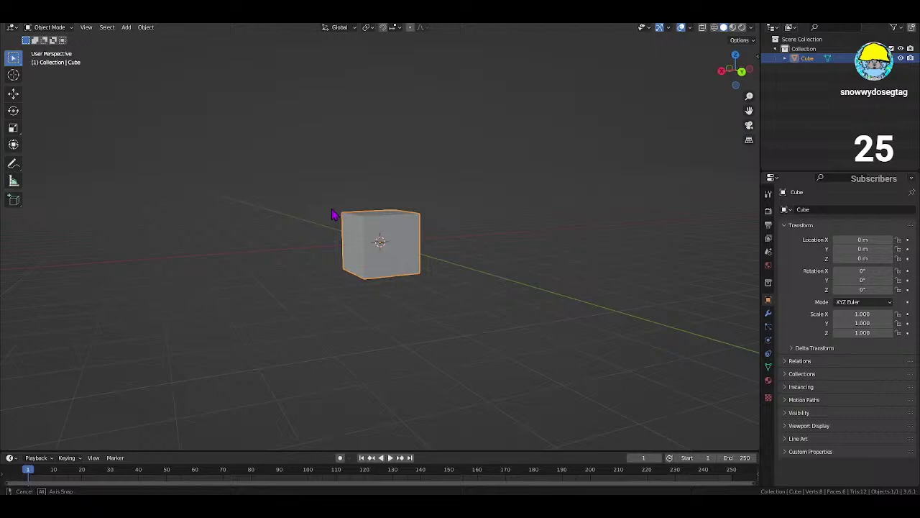
- Scale the cube into a tall, thin slab of about 0.243 in X, 2.797 in Y and 4.913 in Z
left_click(14, 128)
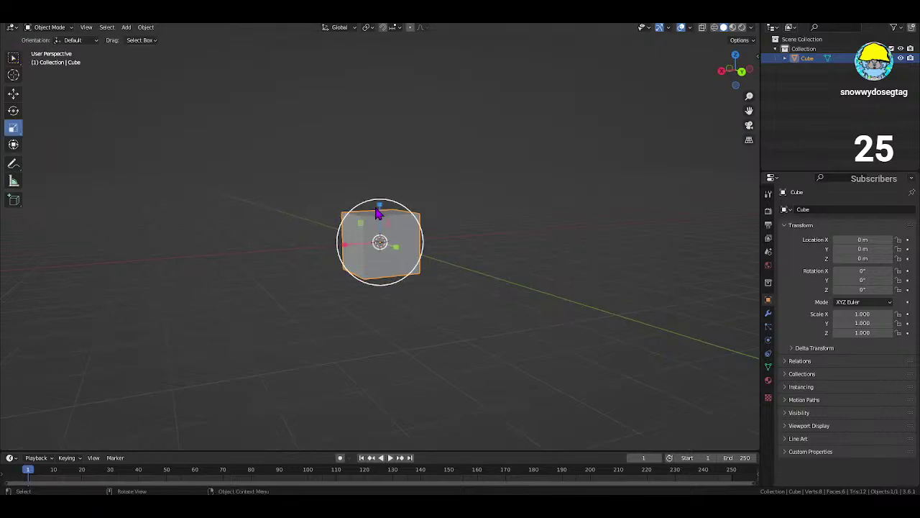
left_click_drag(378, 211, 429, 188)
middle_click_drag(429, 188, 470, 200)
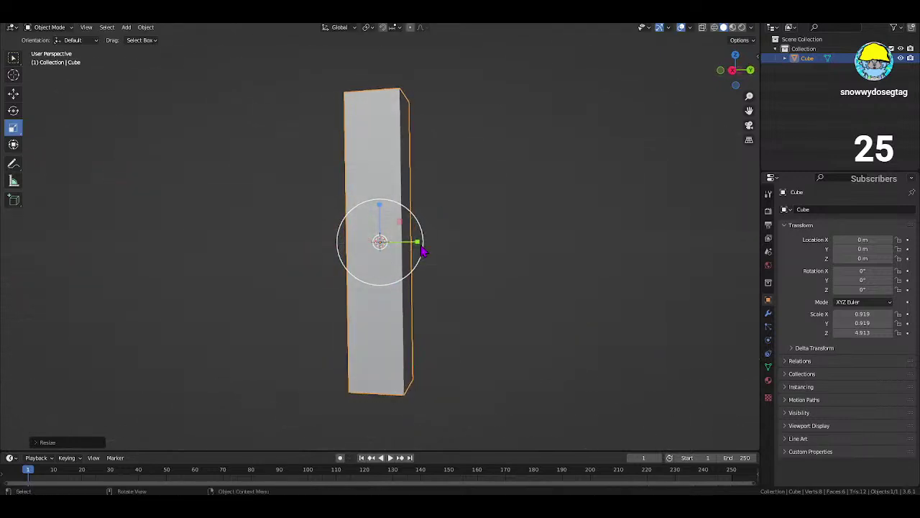
left_click_drag(416, 249, 483, 237)
middle_click_drag(483, 237, 431, 261)
left_click_drag(353, 242, 380, 246)
middle_click_drag(380, 247, 429, 257)
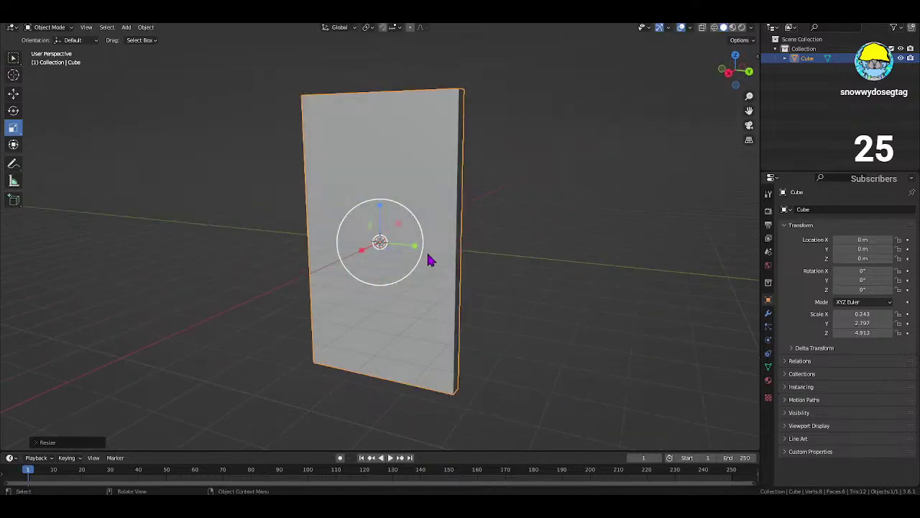
- Rescale the slab into a slim pillar of about 0.335 in X, 0.650 in Y and 2.456 in Z
left_click_drag(415, 252, 385, 243)
middle_click_drag(384, 243, 350, 246)
left_click_drag(350, 246, 295, 247)
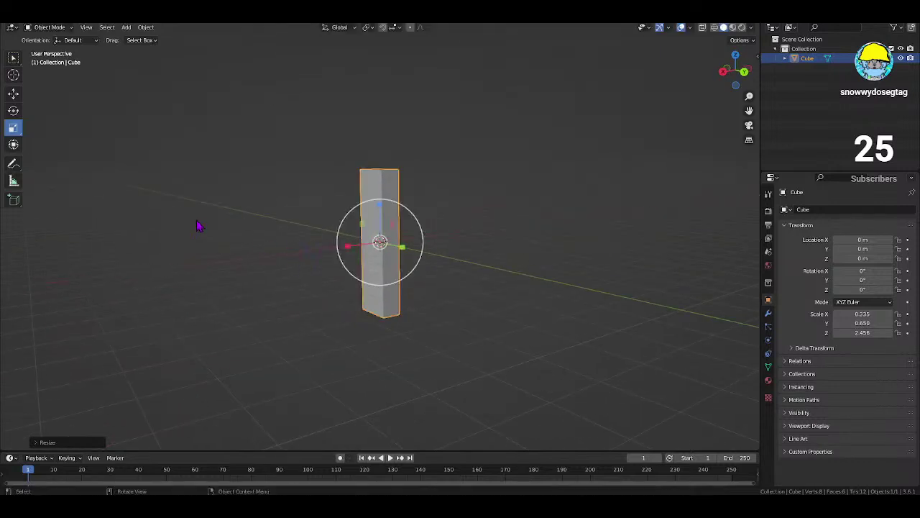
- Delete the pillar mesh and quit Blender without saving the scene
right_click(355, 311)
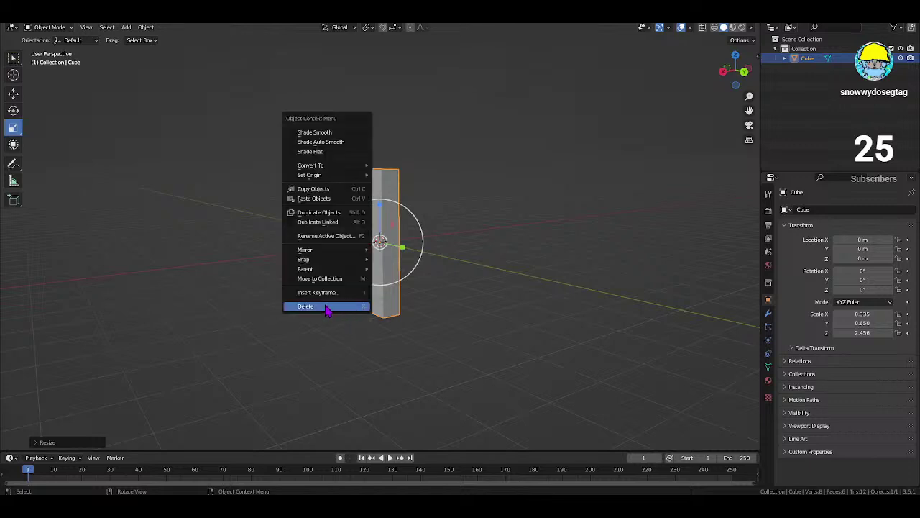
left_click(328, 308)
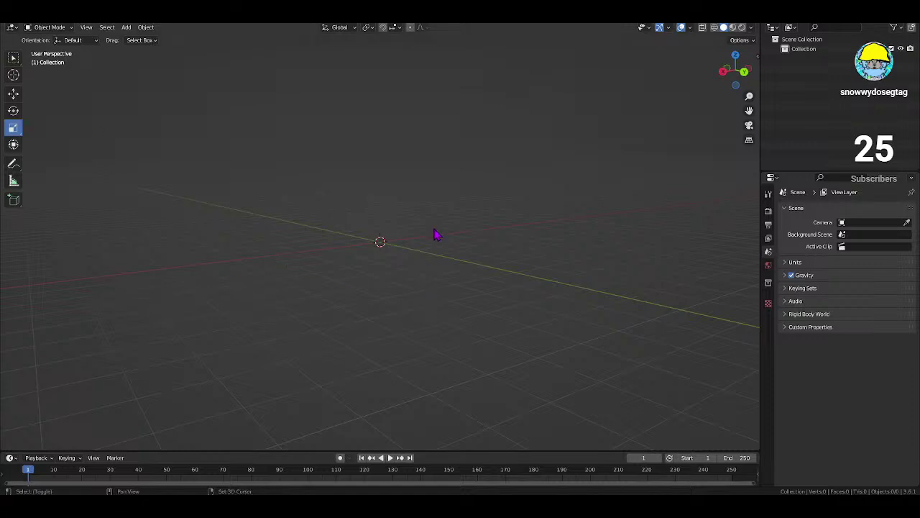
key("shift+a")
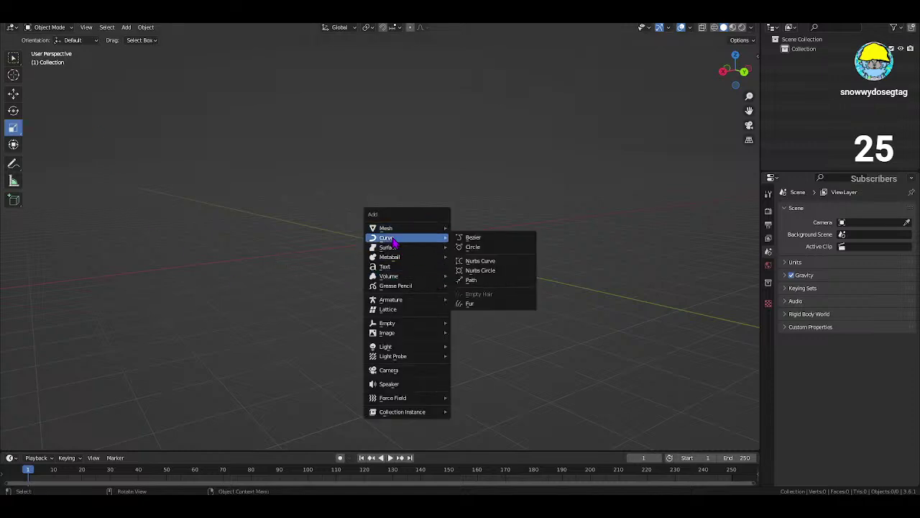
mouse_move(386, 230)
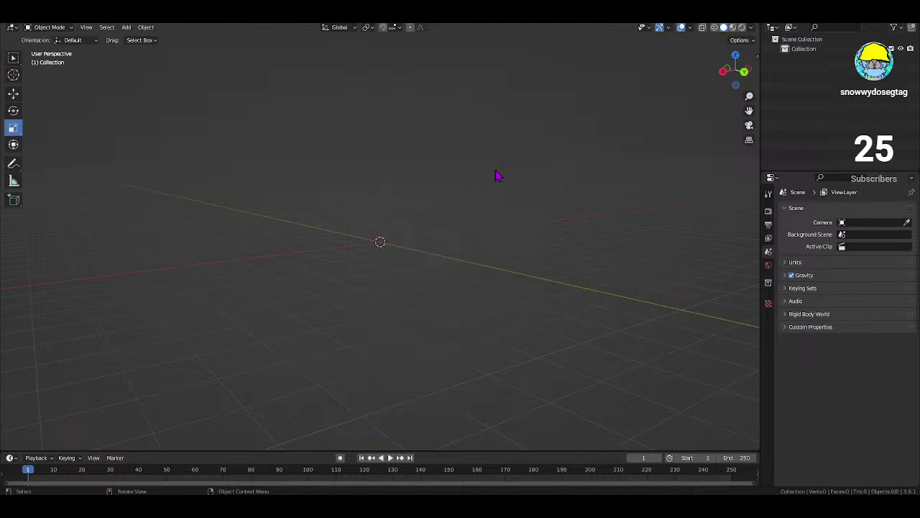
key("ctrl+q")
left_click(475, 271)
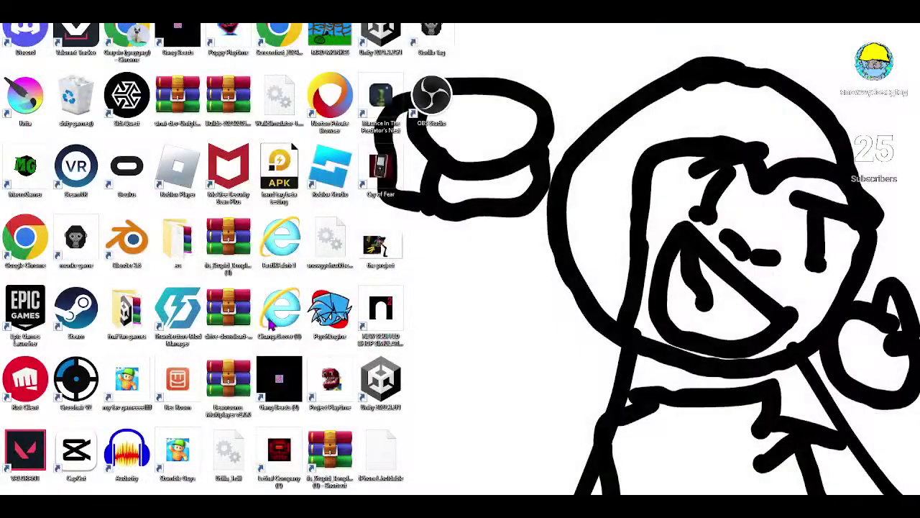
- Relaunch Blender from the desktop and open the recent file monkey balls jk1.blend
double_click(139, 258)
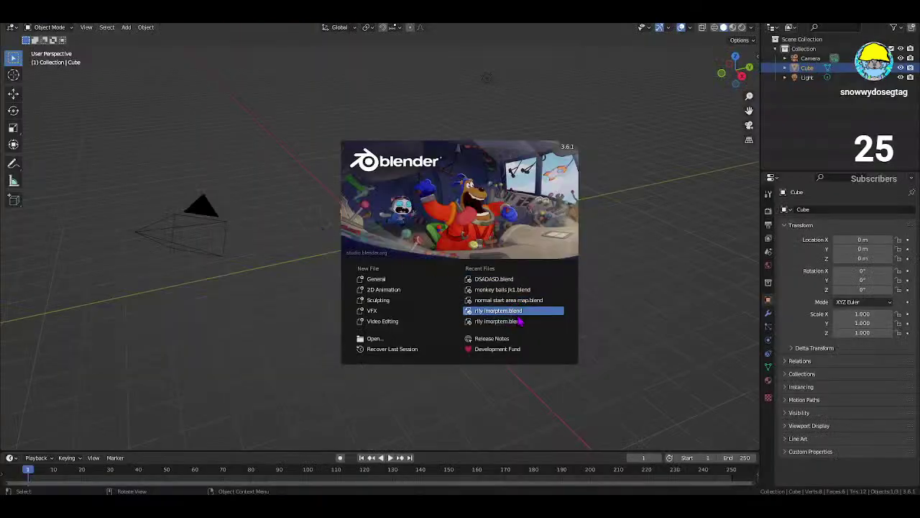
left_click(502, 291)
middle_click_drag(450, 257, 568, 322)
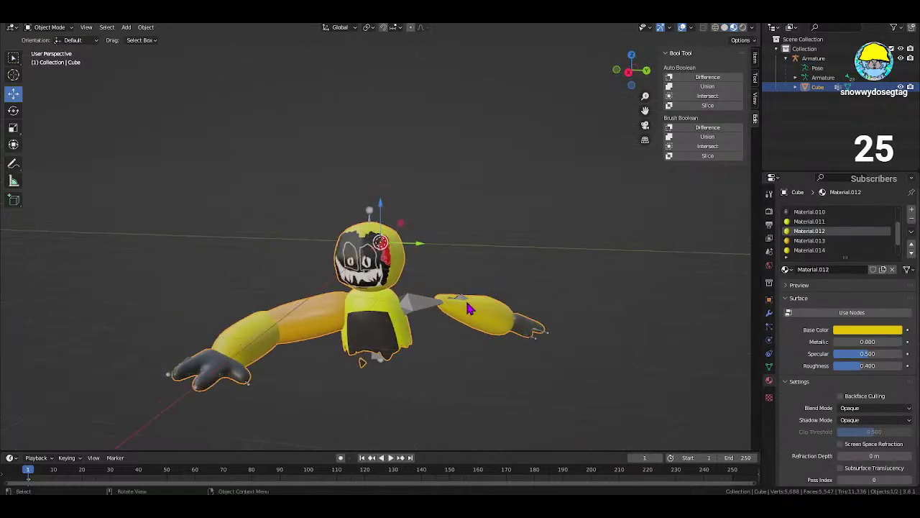
- Try to parent the yellow character mesh to its armature with automatic weights
left_click(467, 302)
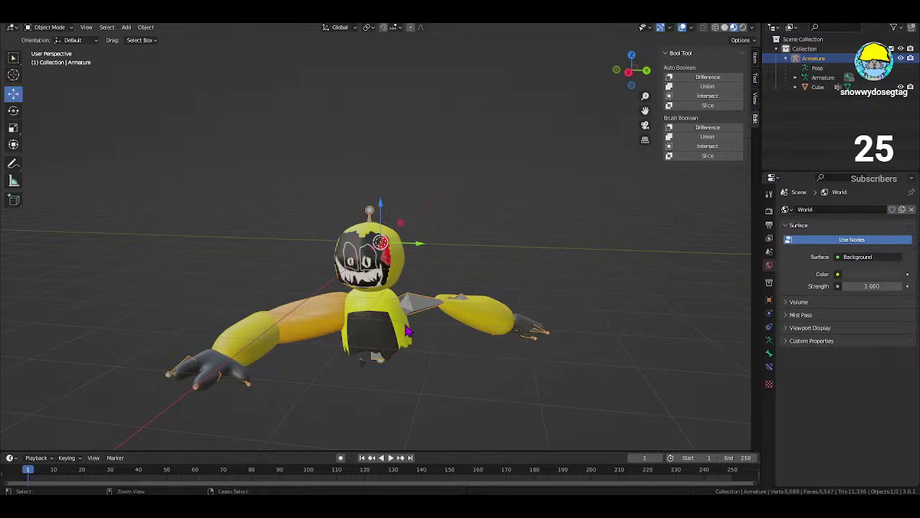
middle_click_drag(406, 331, 371, 324)
left_click(371, 323)
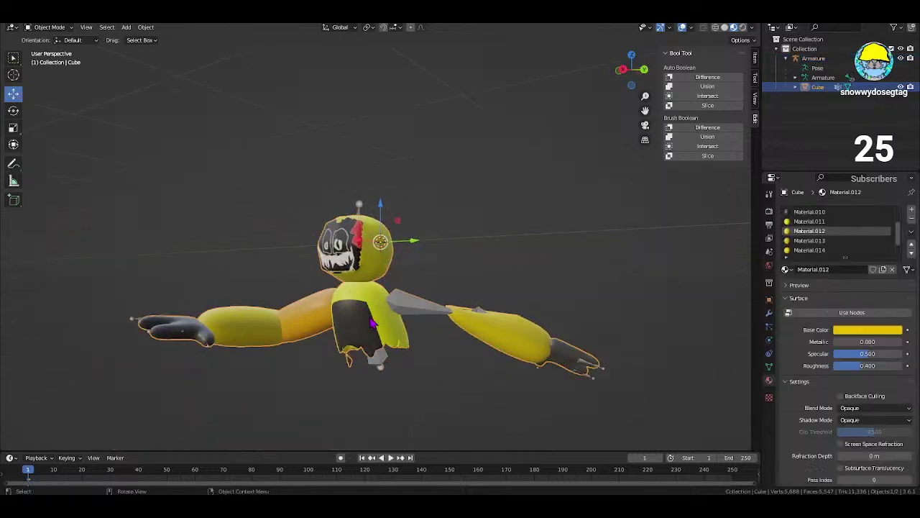
left_click(360, 213, "shift")
right_click(365, 245)
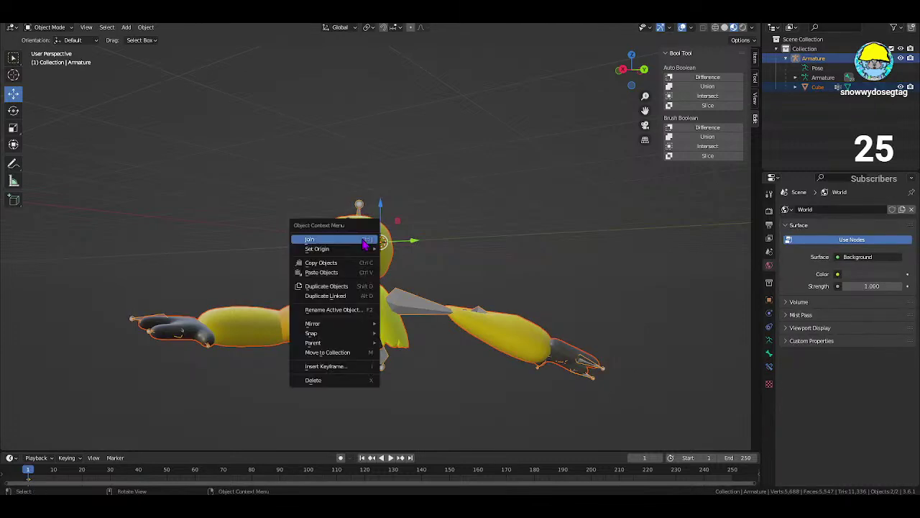
key("ctrl+p")
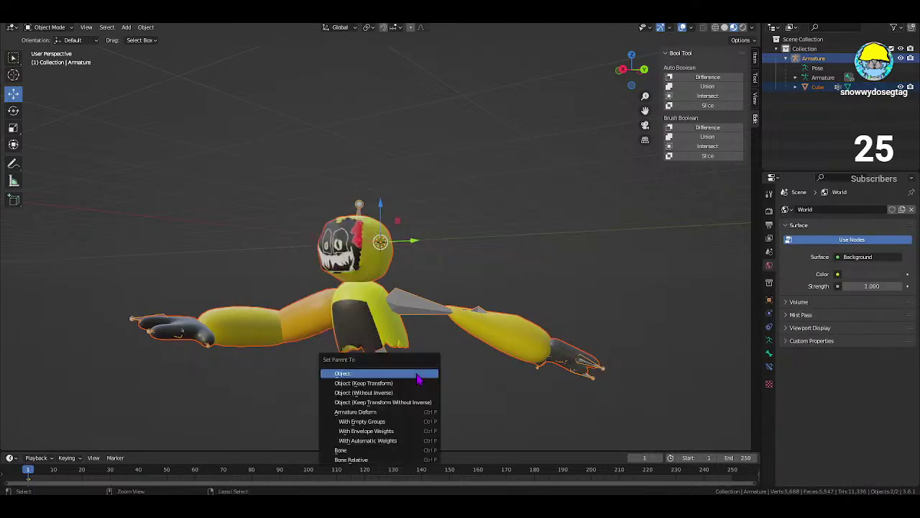
left_click(391, 440)
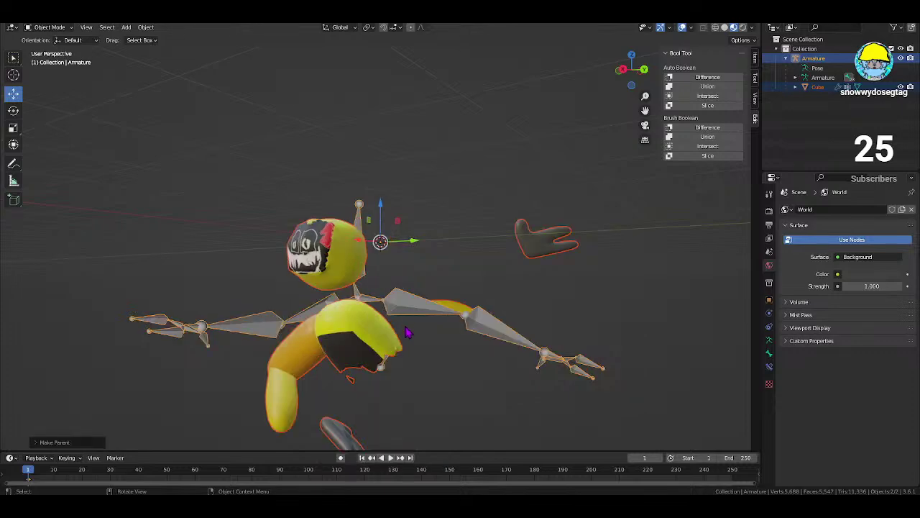
- Test the character's rig in Pose Mode by rotating a forearm bone, and return to Object Mode
middle_click_drag(399, 361, 402, 387)
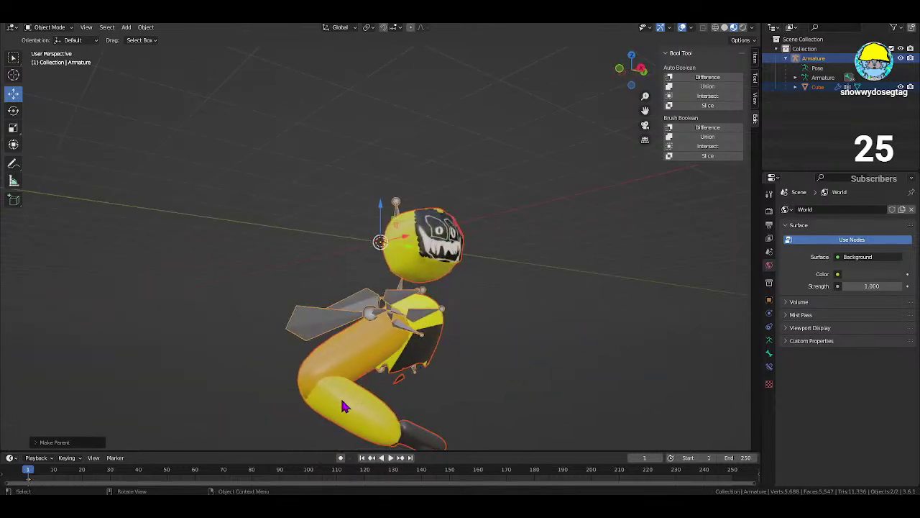
left_click(350, 395)
middle_click_drag(120, 198, 424, 369)
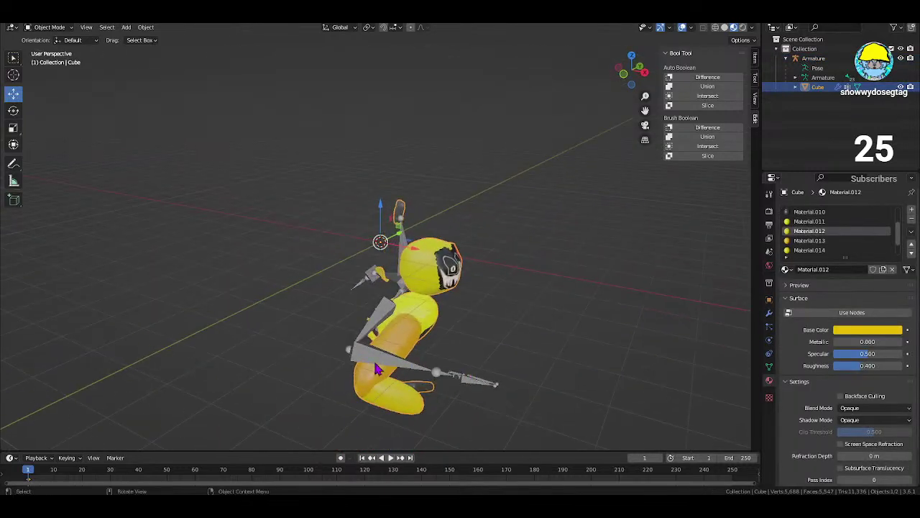
left_click(392, 370)
left_click(48, 27)
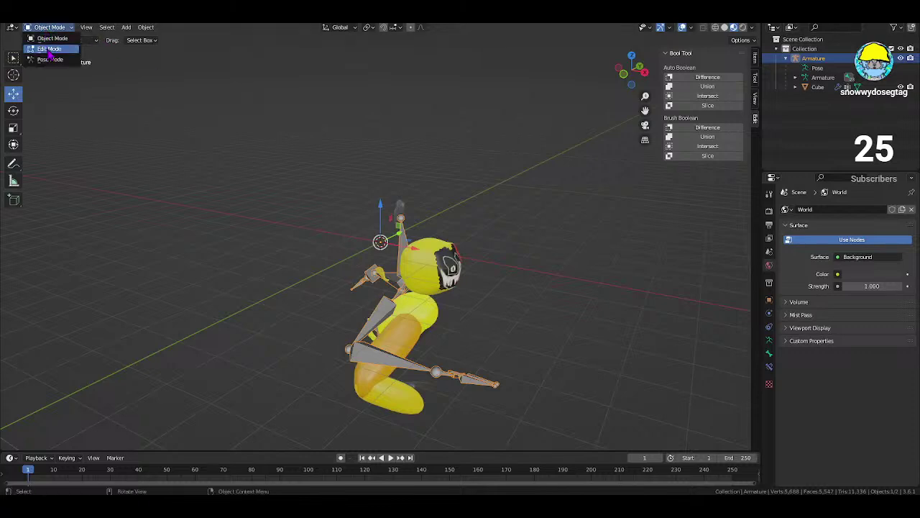
left_click(45, 57)
left_click(389, 363)
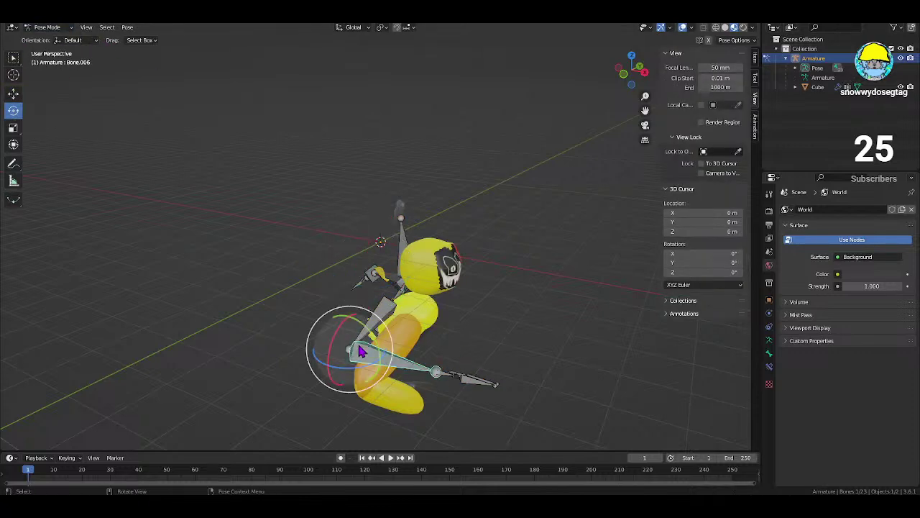
left_click_drag(352, 345, 286, 202)
middle_click_drag(285, 203, 315, 342)
left_click_drag(297, 324, 187, 309)
key("ctrl+Tab")
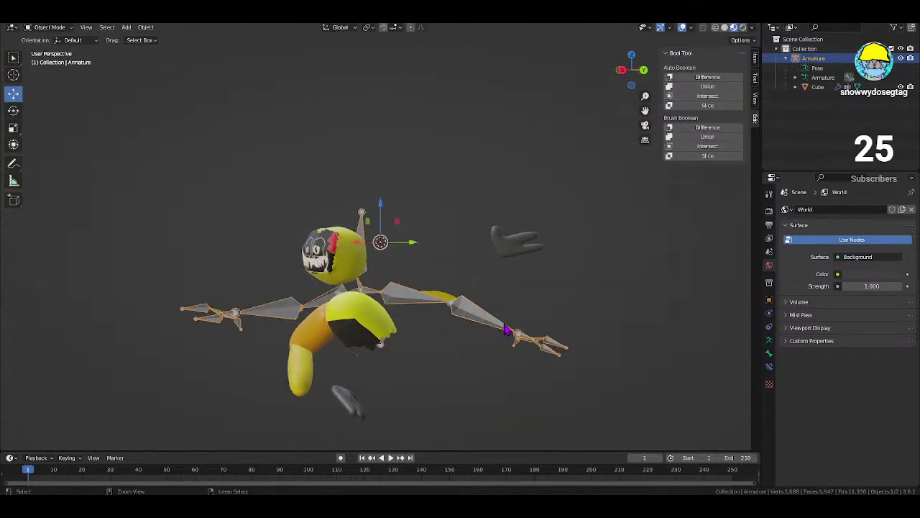
- Put the armature in Pose Mode and rotate the other arm's forearm bone upward with trackball rotation
left_click(482, 329)
middle_click_drag(424, 392, 432, 288)
left_click(438, 279)
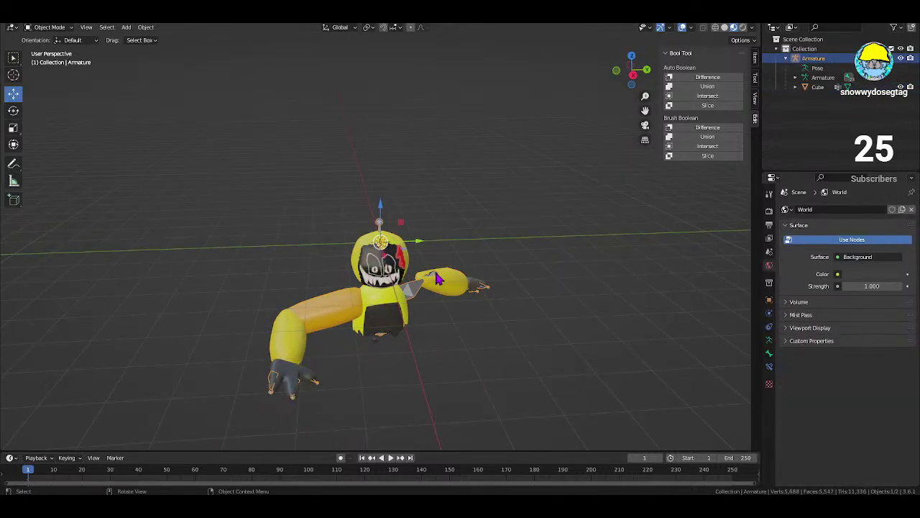
left_click(49, 26)
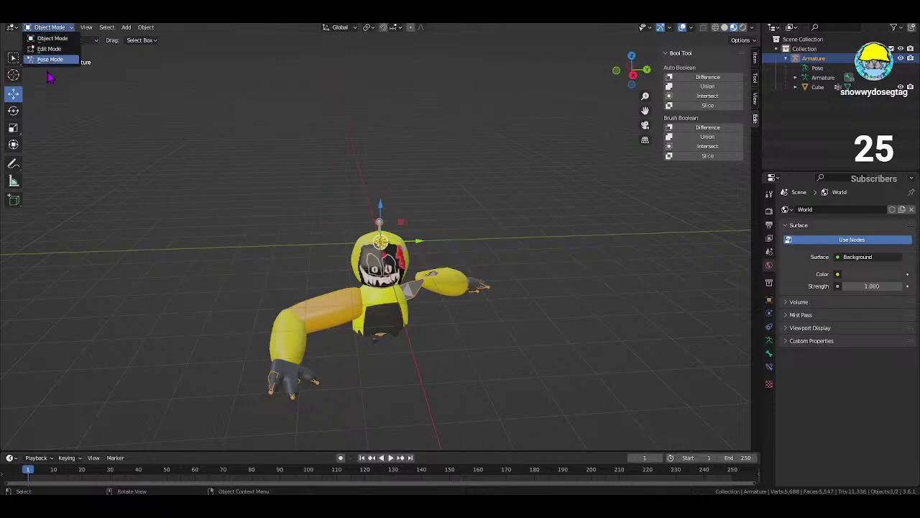
left_click(50, 60)
key("r")
key("r")
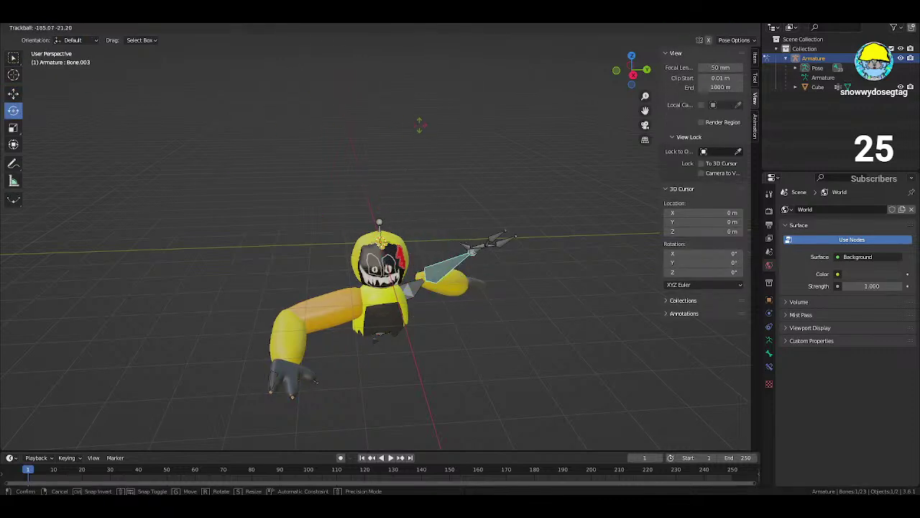
left_click(416, 141)
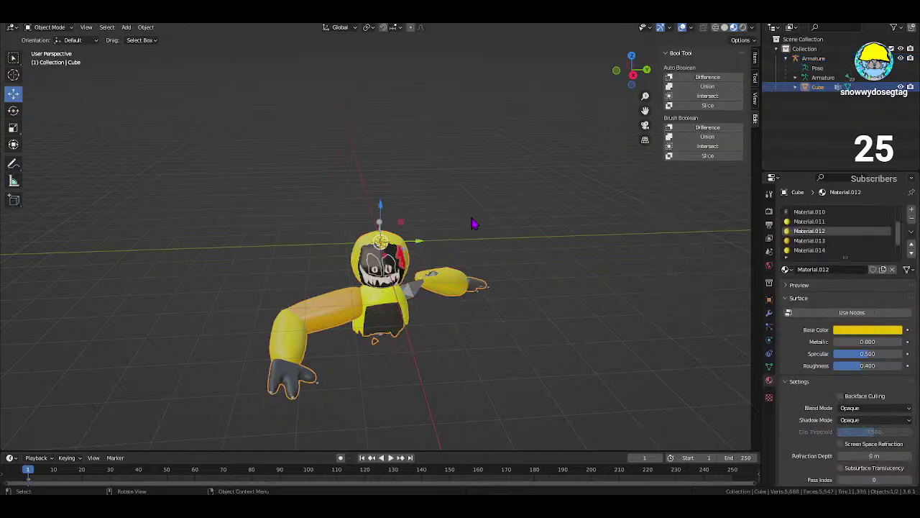
- Make Material.002 of the character mesh active and switch to the texture painting workspace with the face in view
middle_click_drag(474, 222, 368, 279)
scroll(367, 279, "up", 2)
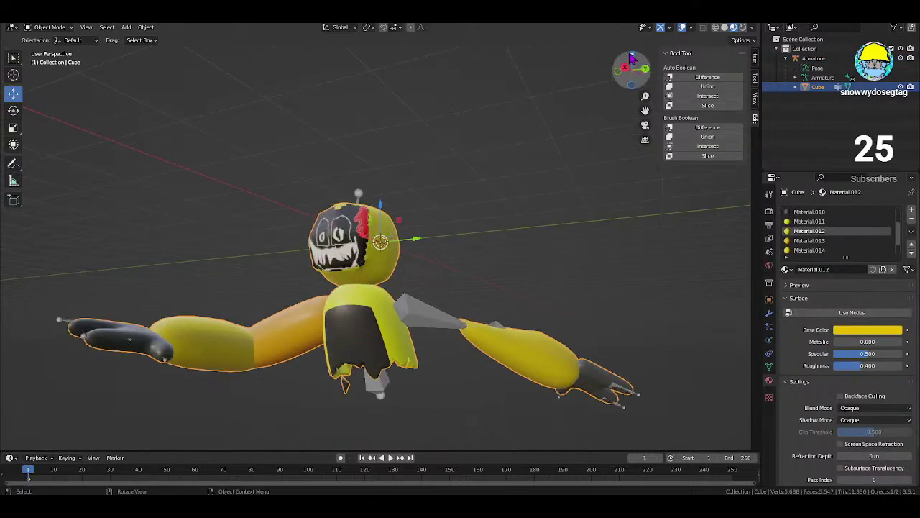
left_click(802, 211)
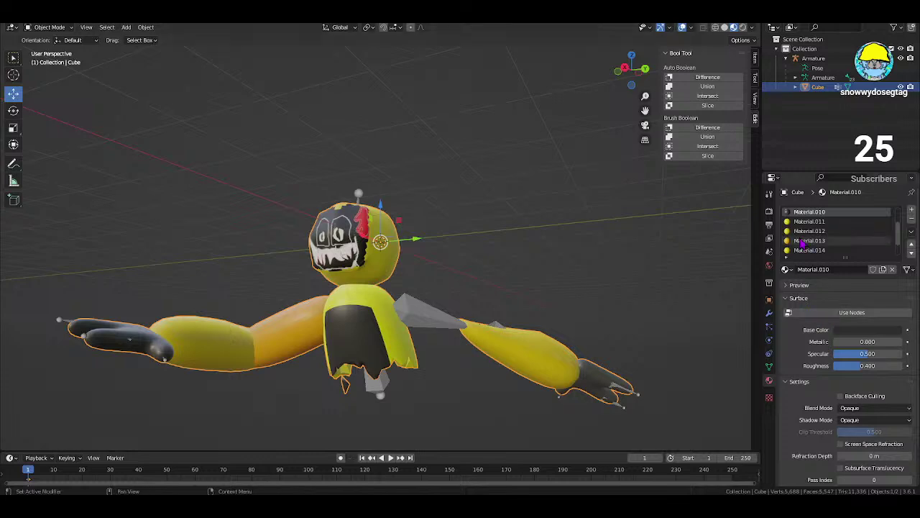
scroll(827, 248, "down", 2)
scroll(827, 248, "up", 5)
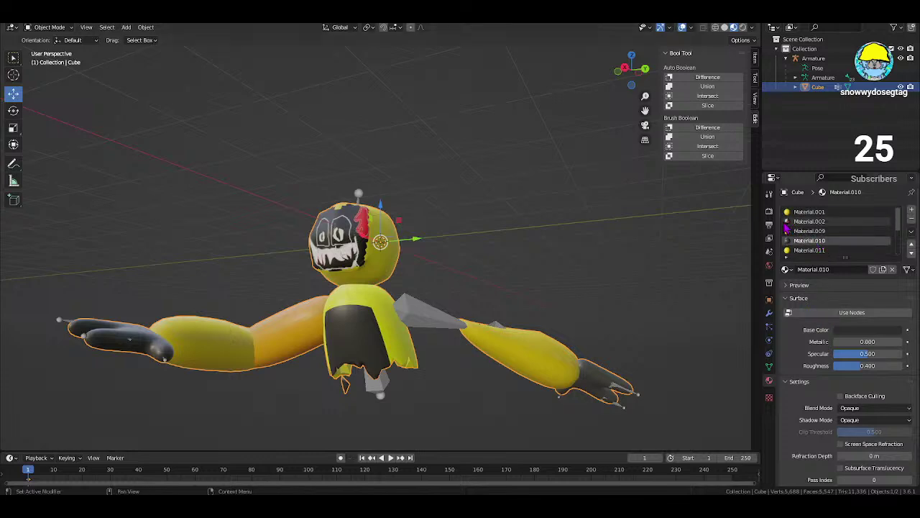
left_click(810, 220)
left_click(265, 26)
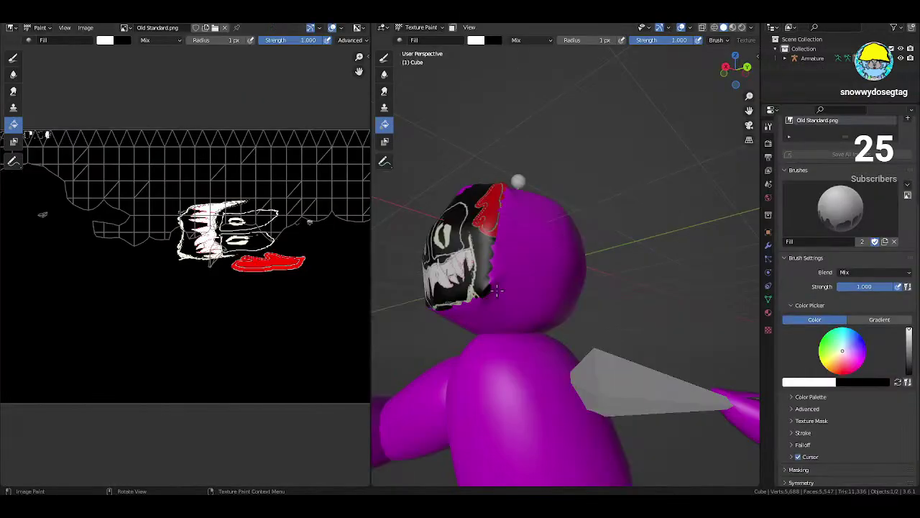
scroll(594, 330, "up", 5)
scroll(594, 329, "down", 4)
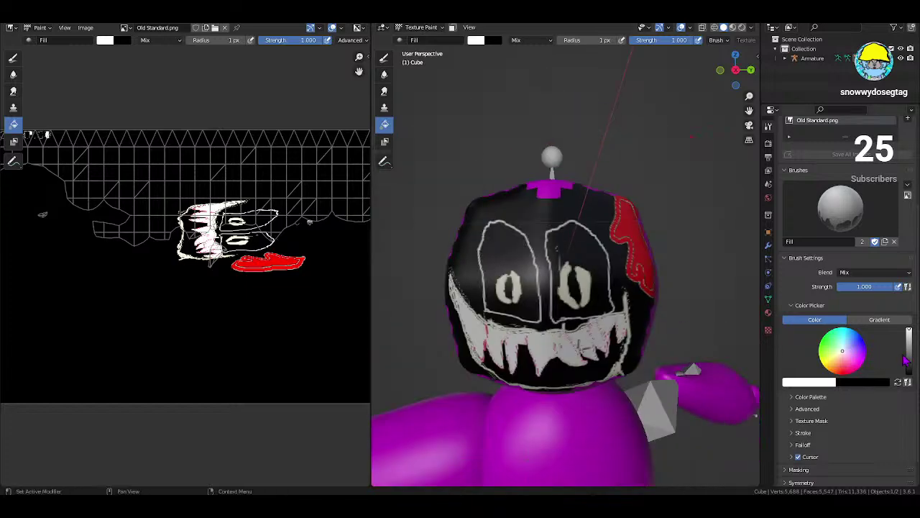
- Set the fill colour to black and fill over the teeth, eyes and red patch on the Old Standard.png face texture
left_click_drag(911, 363, 910, 380)
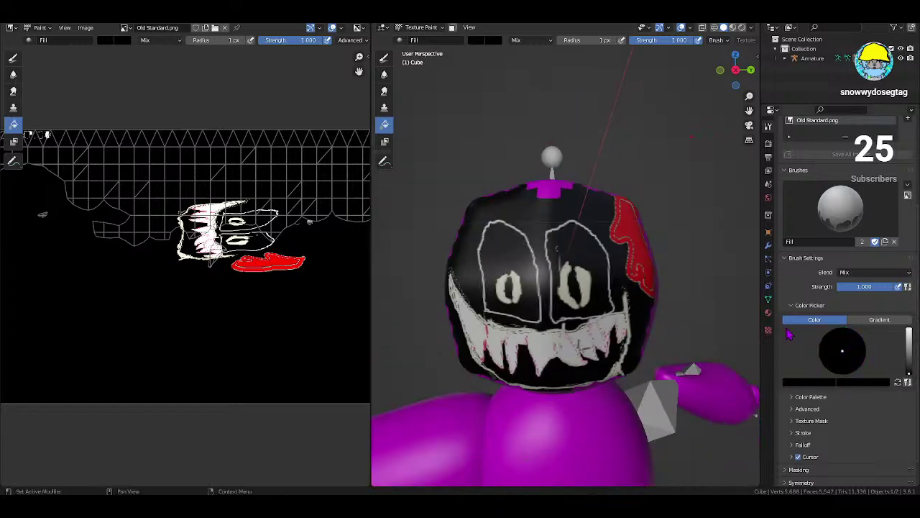
left_click(222, 277)
left_click(203, 231)
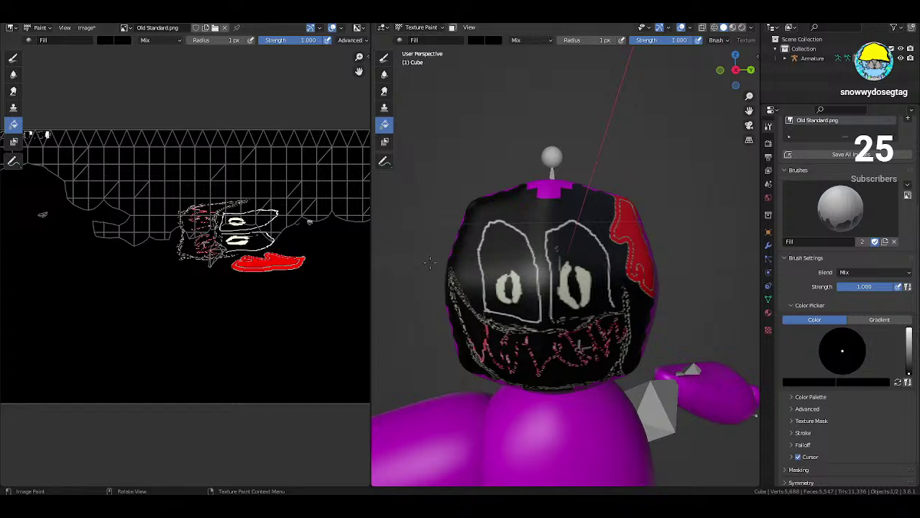
left_click(525, 278)
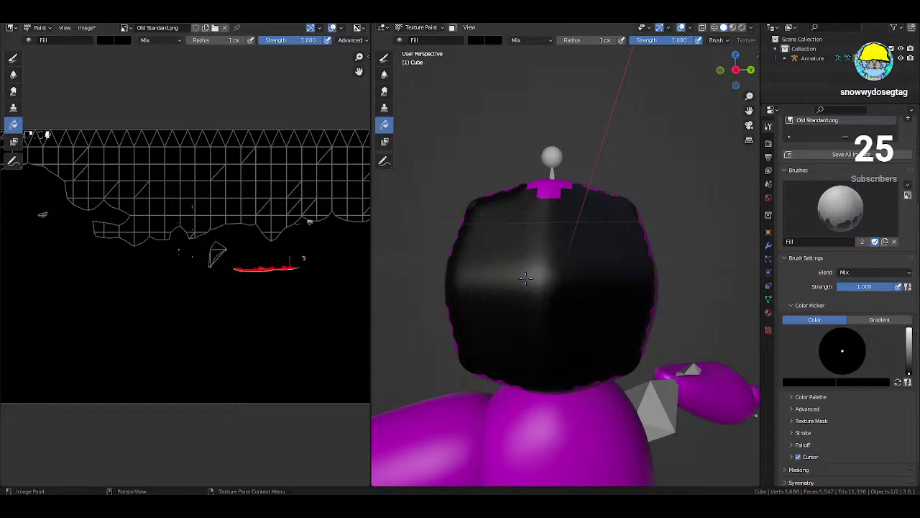
left_click(251, 271)
- Paint the outlines of two arched, flat-bottomed eyes side by side on the black face with a thin white Draw brush
middle_click_drag(575, 273, 680, 275)
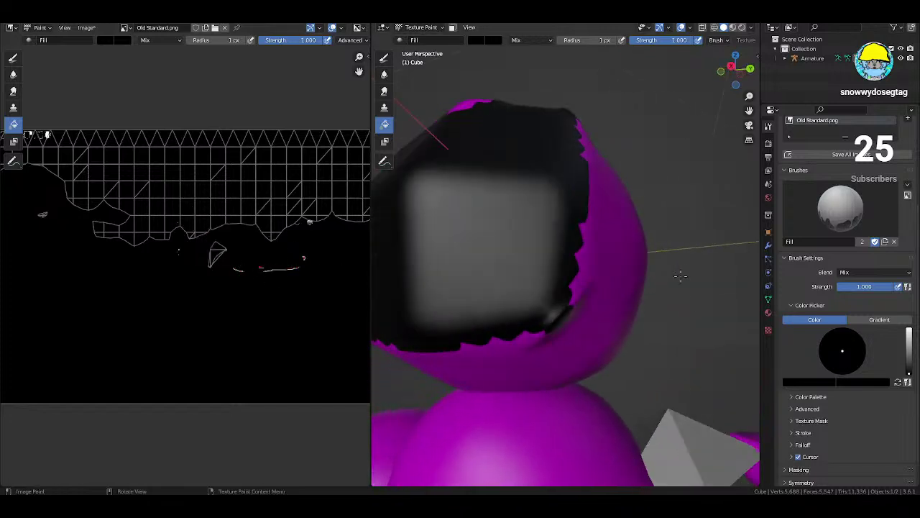
middle_click_drag(601, 282, 546, 281)
left_click(13, 58)
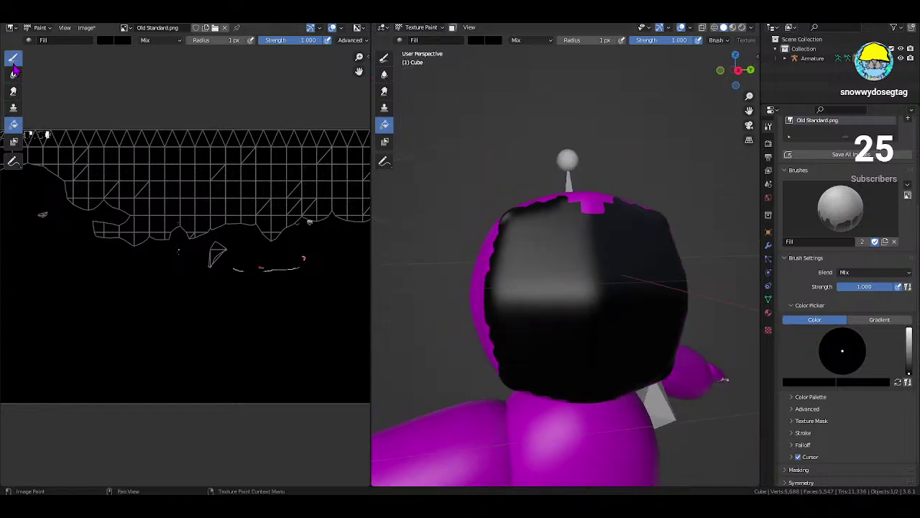
left_click_drag(909, 340, 909, 381)
left_click_drag(909, 384, 909, 339)
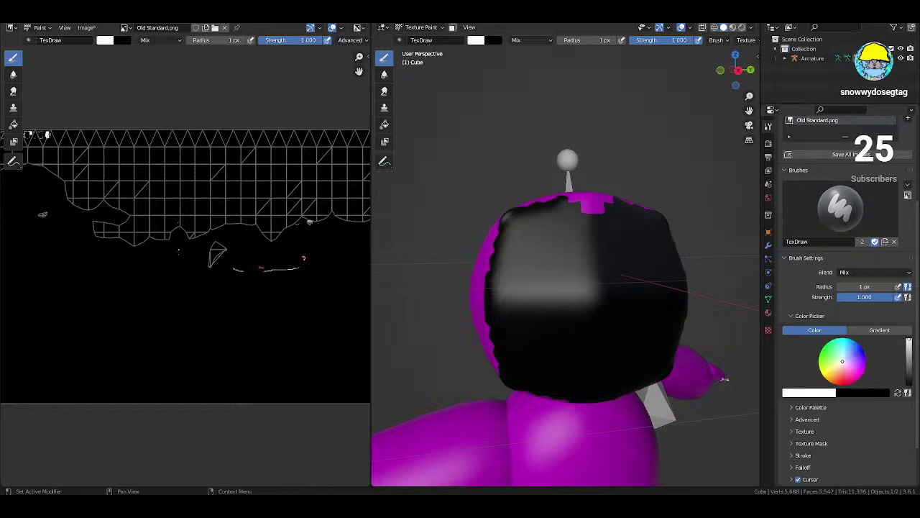
mouse_move(544, 250)
left_mouse_down()
mouse_move(540, 329)
mouse_move(589, 334)
mouse_move(589, 265)
mouse_move(577, 246)
mouse_move(544, 248)
mouse_move(539, 325)
left_mouse_up()
key("bracketright")
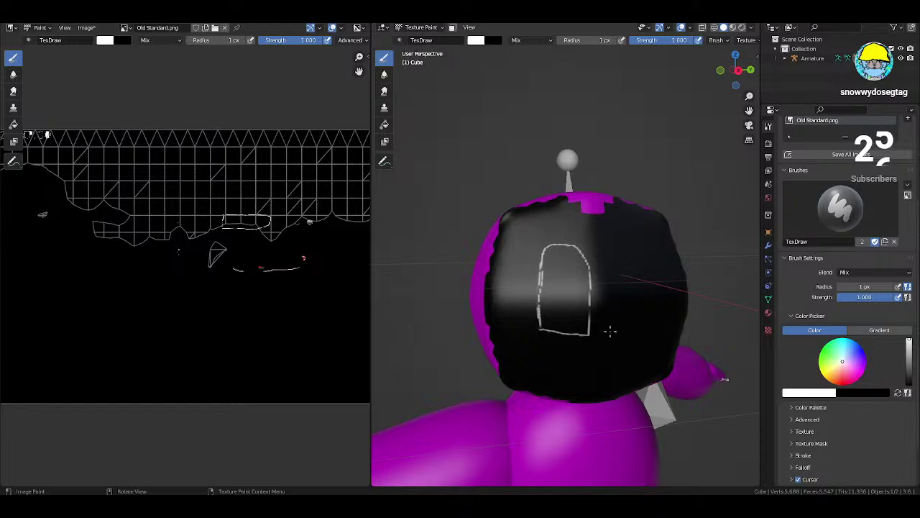
mouse_move(611, 328)
left_mouse_down()
mouse_move(668, 324)
mouse_move(658, 259)
mouse_move(621, 253)
mouse_move(612, 300)
mouse_move(564, 346)
mouse_move(524, 321)
left_mouse_up()
- Try to paint a curved white mouth outline under the two eyes, and undo those strokes
key("bracketleft")
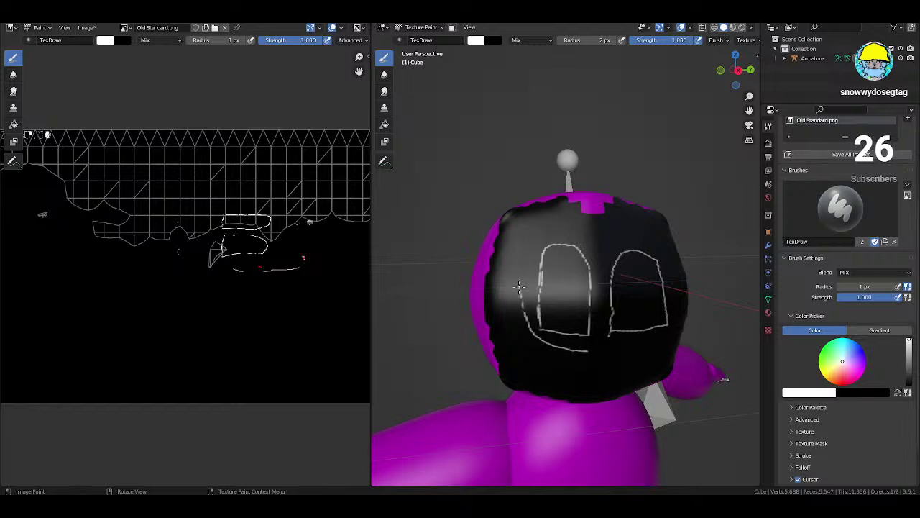
left_click_drag(518, 286, 534, 395)
middle_click_drag(663, 375, 596, 360)
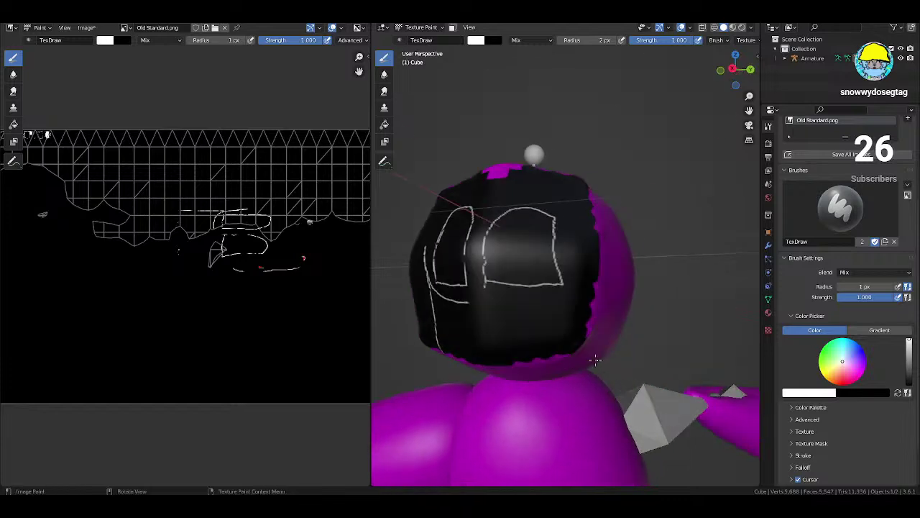
key("bracketright")
mouse_move(466, 302)
left_mouse_down()
mouse_move(491, 306)
mouse_move(523, 309)
mouse_move(568, 291)
left_mouse_up()
key("bracketleft")
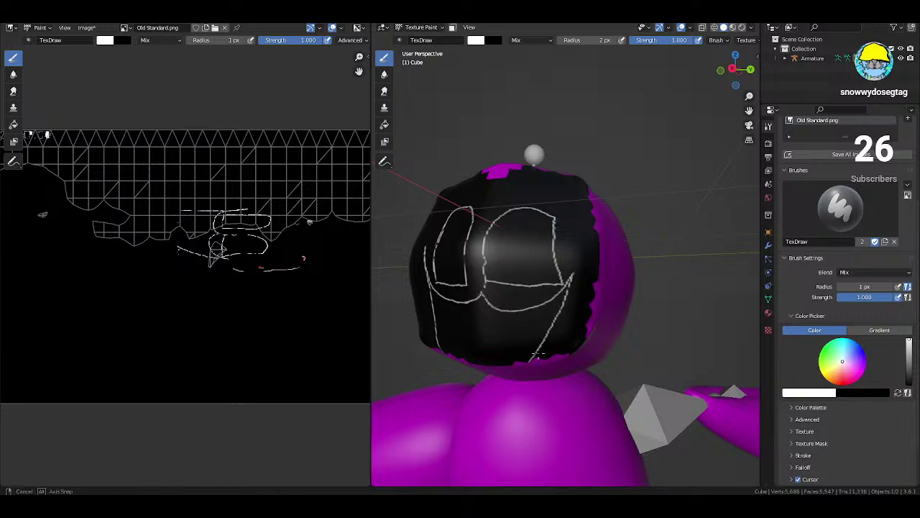
middle_click_drag(497, 370, 521, 324)
key("ctrl+z")
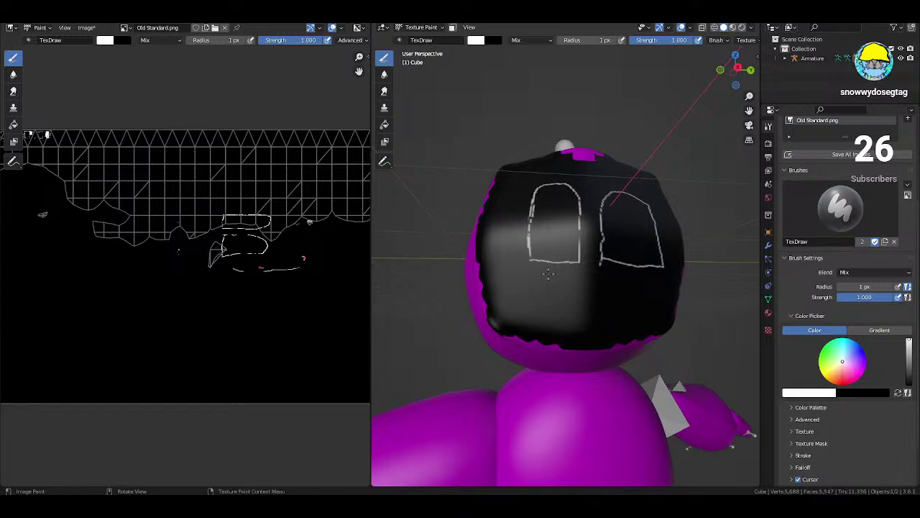
mouse_move(551, 274)
left_mouse_down()
mouse_move(508, 237)
mouse_move(503, 212)
left_mouse_up()
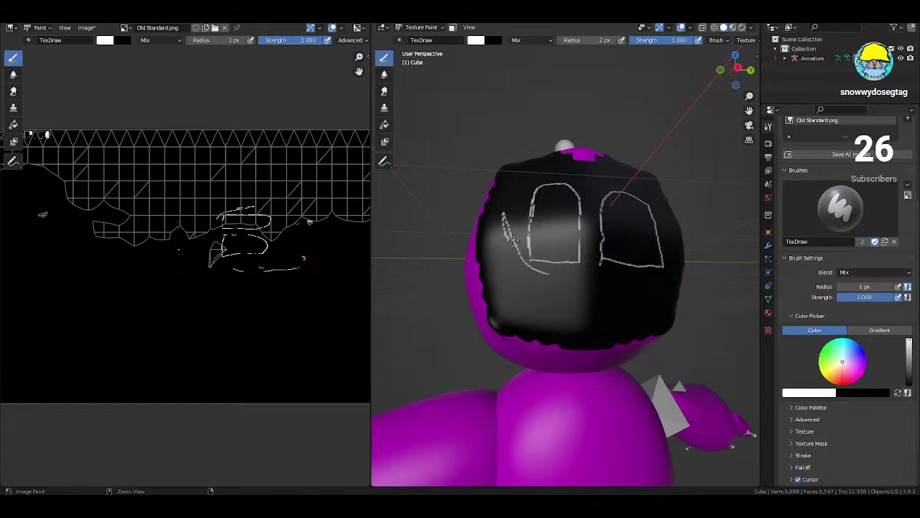
key("ctrl+z")
- Paint a wide grinning mouth outline in white below the eyes, reaching down to the lower edge of the face
mouse_move(569, 275)
left_mouse_down()
mouse_move(539, 274)
mouse_move(503, 207)
mouse_move(523, 323)
mouse_move(566, 341)
mouse_move(608, 346)
mouse_move(635, 333)
mouse_move(674, 241)
mouse_move(647, 274)
mouse_move(600, 276)
mouse_move(584, 260)
mouse_move(564, 280)
mouse_move(541, 244)
left_mouse_up()
key("bracketright")
mouse_move(541, 244)
middle_mouse_down()
mouse_move(525, 241)
mouse_move(543, 253)
middle_mouse_up()
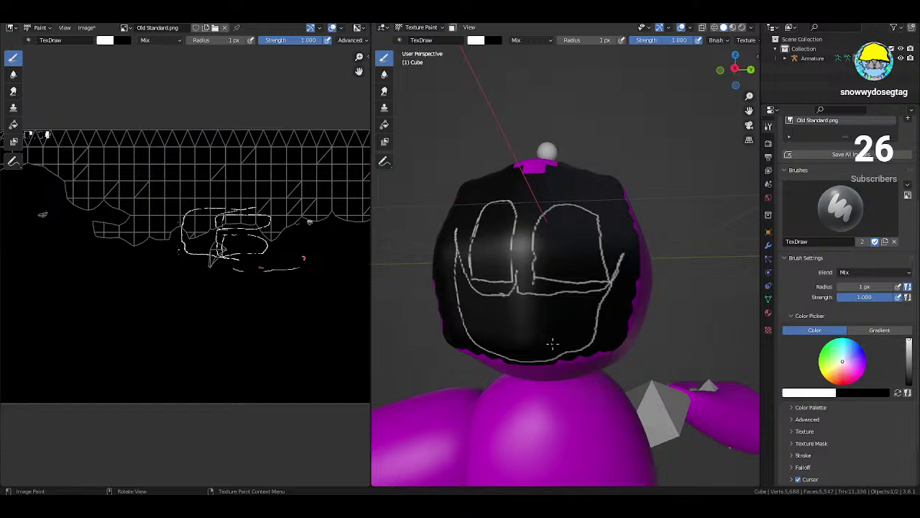
- Paint white outlines of pointed teeth hanging from the upper edge of the mouth
mouse_move(553, 344)
middle_mouse_down()
mouse_move(504, 323)
mouse_move(487, 305)
middle_mouse_up()
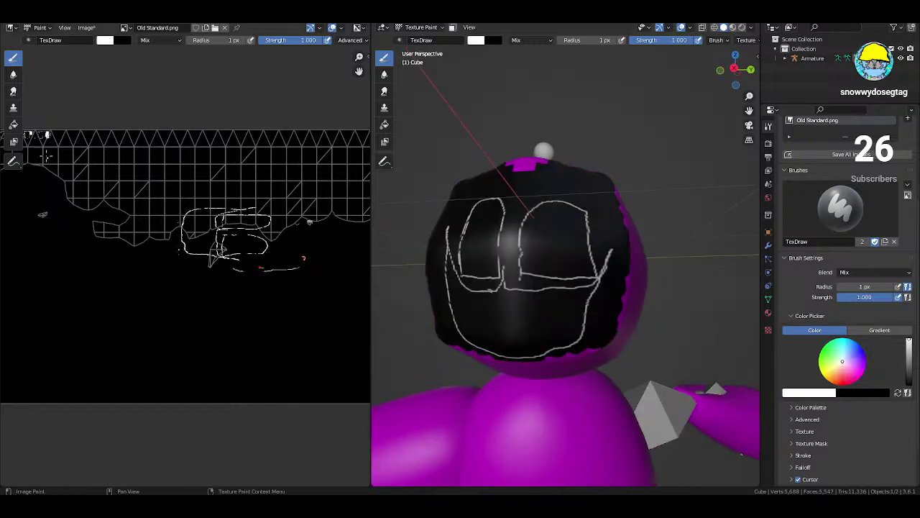
left_click(13, 124)
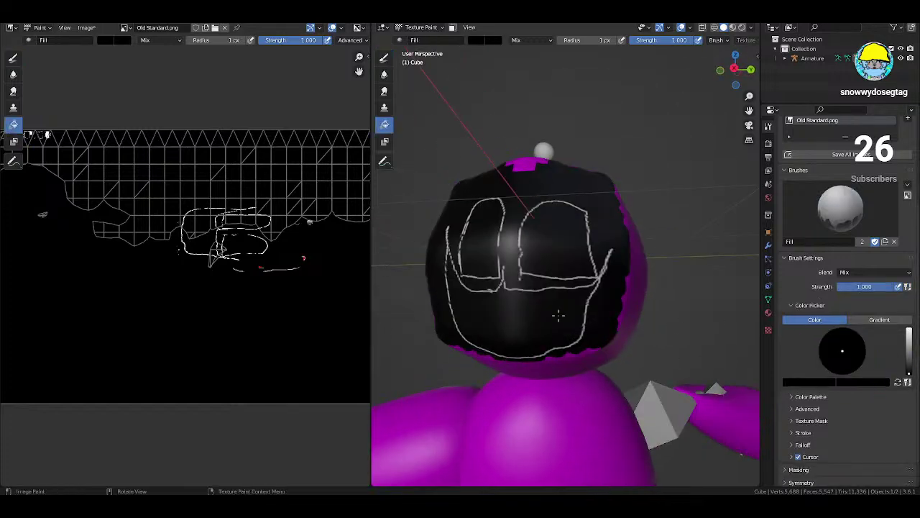
left_click(13, 58)
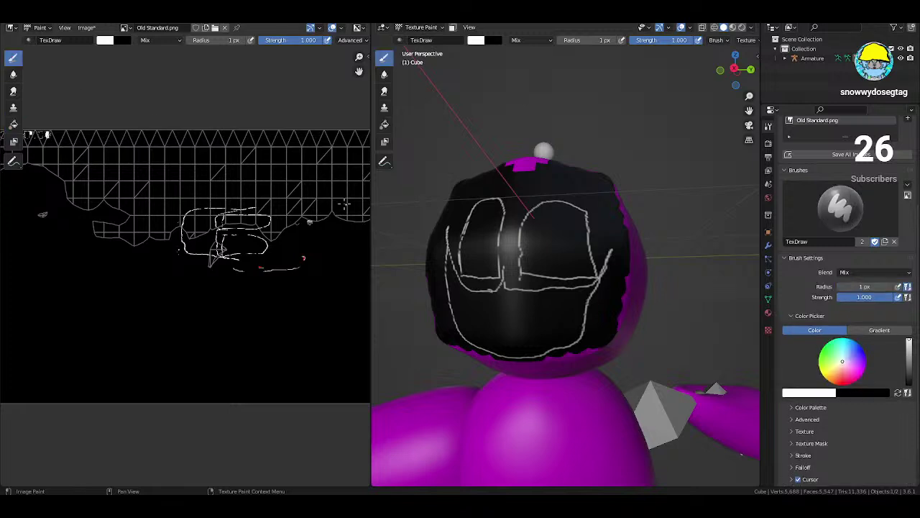
mouse_move(448, 266)
left_mouse_down()
mouse_move(450, 315)
mouse_move(475, 291)
mouse_move(467, 331)
mouse_move(498, 288)
mouse_move(489, 308)
mouse_move(498, 327)
mouse_move(509, 285)
mouse_move(517, 330)
mouse_move(527, 291)
mouse_move(537, 321)
mouse_move(550, 325)
mouse_move(558, 293)
mouse_move(569, 296)
mouse_move(565, 330)
mouse_move(597, 279)
left_mouse_up()
key("bracketleft")
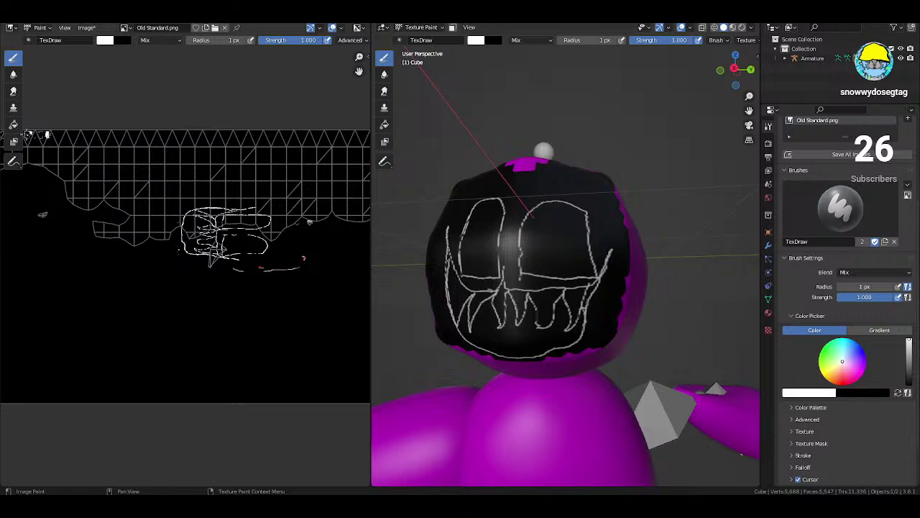
- Try to fill the outlined teeth with white using the Fill brush, and undo the fills
left_click(13, 123)
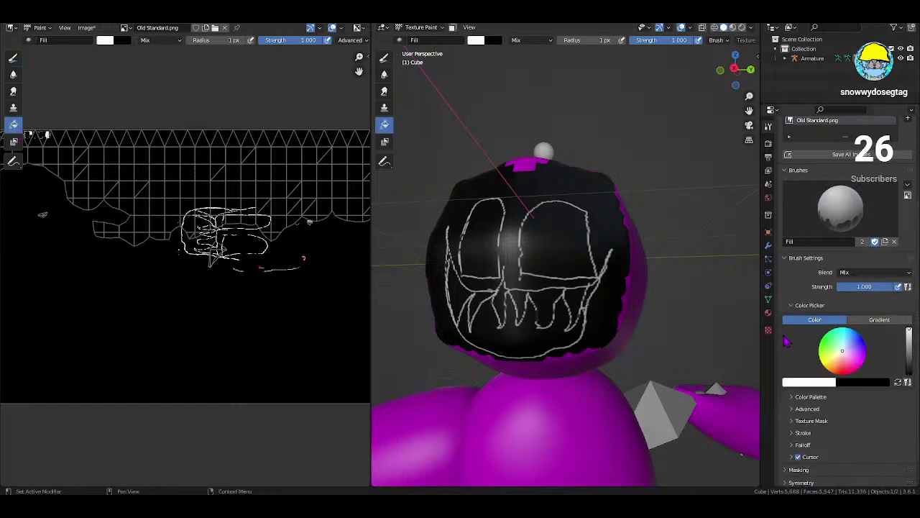
left_click(457, 292)
key("ctrl+z")
left_click(214, 212)
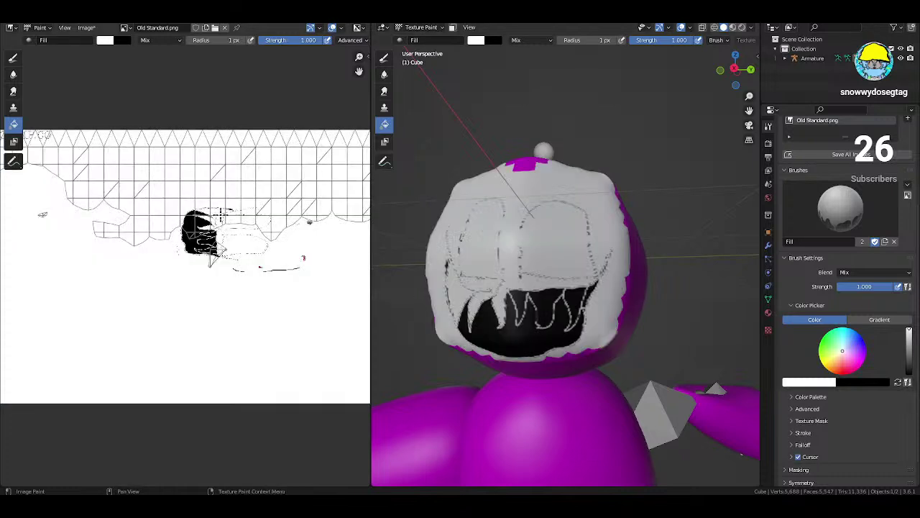
key("ctrl+z")
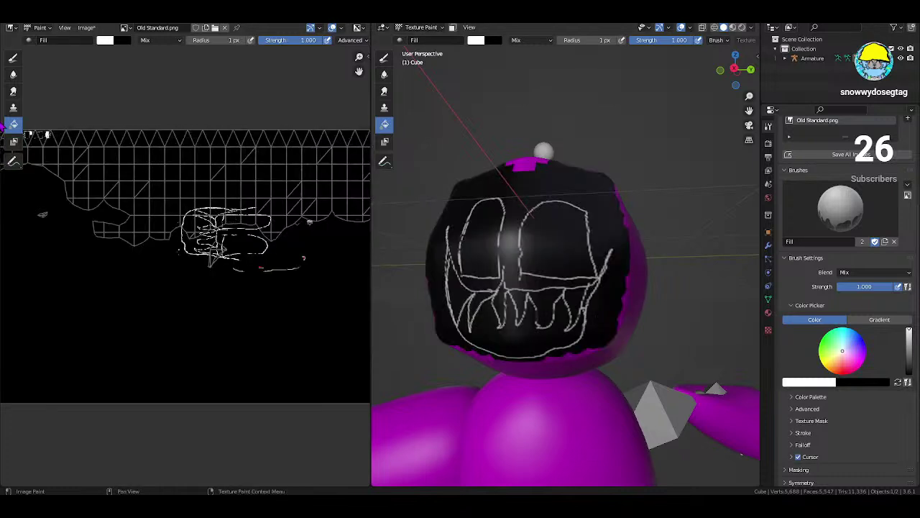
- Patch the outline at the mouth's left corner with white strokes, then try the white fill again and undo it
left_click(13, 58)
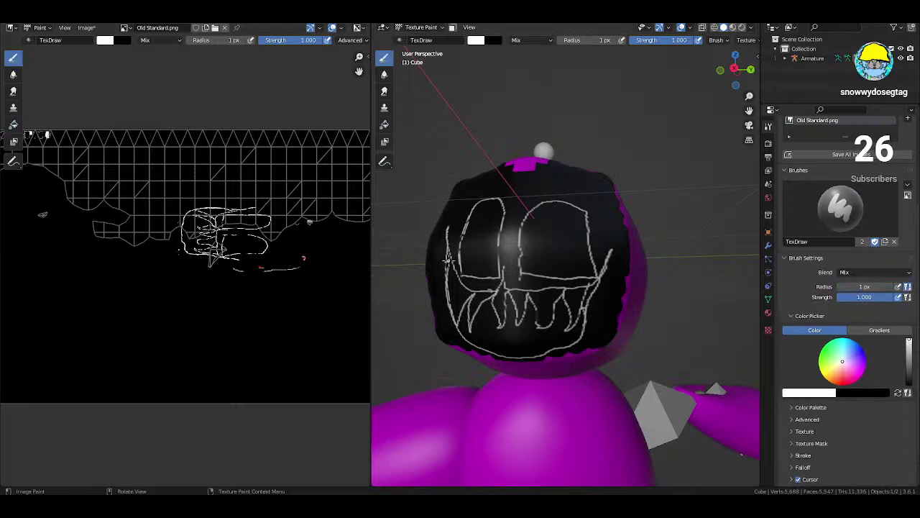
left_click_drag(447, 262, 449, 251)
left_click(13, 124)
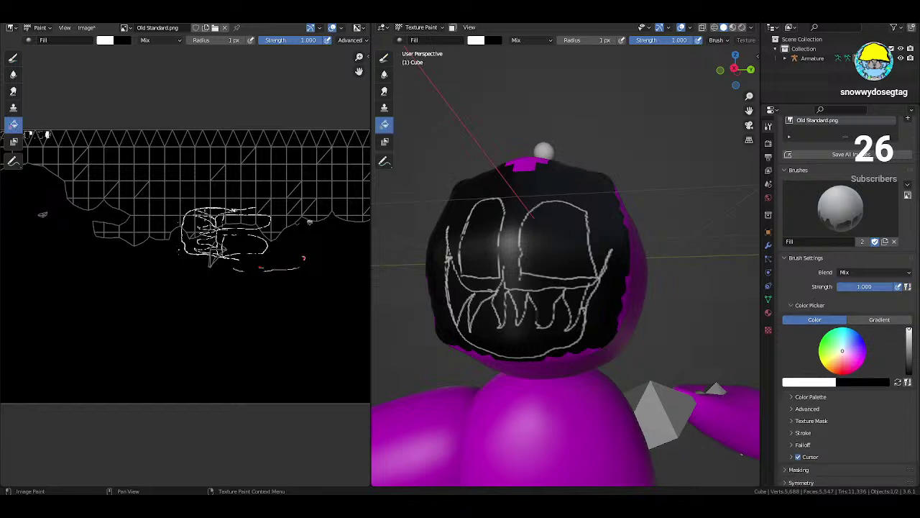
left_click(223, 223)
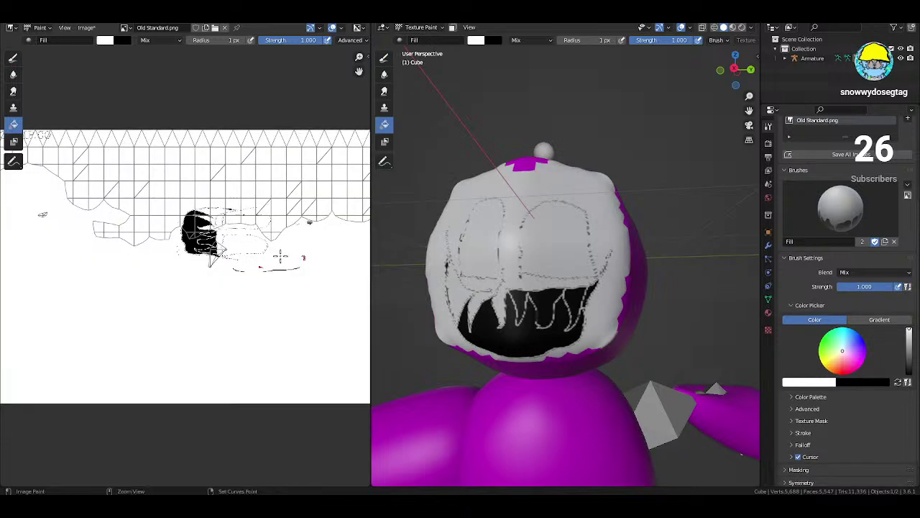
key("ctrl+z")
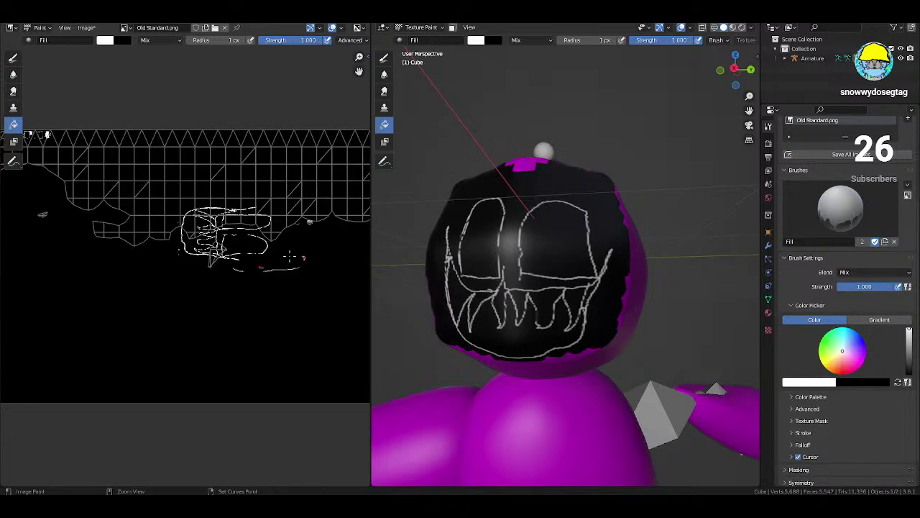
- Seal the remaining gaps at the mouth's left corner and fill that corner and the adjoining fang with white
left_click(13, 58)
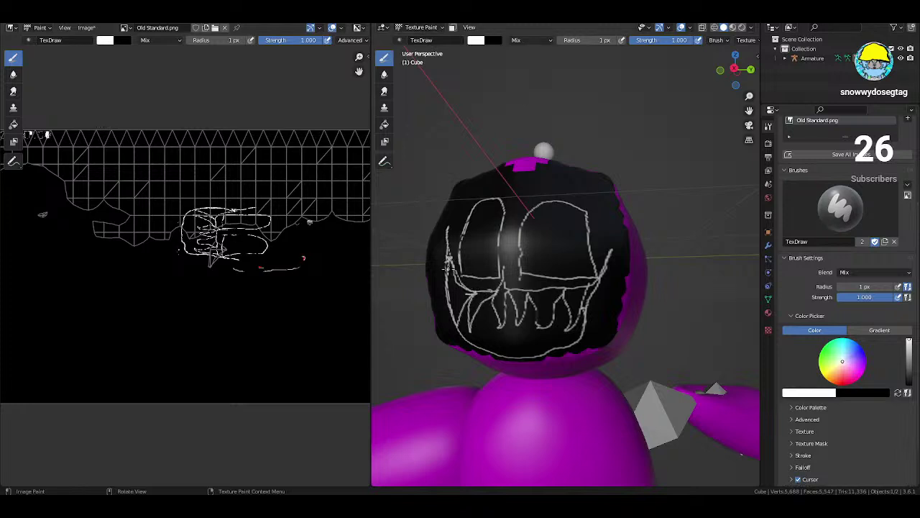
left_click(13, 123)
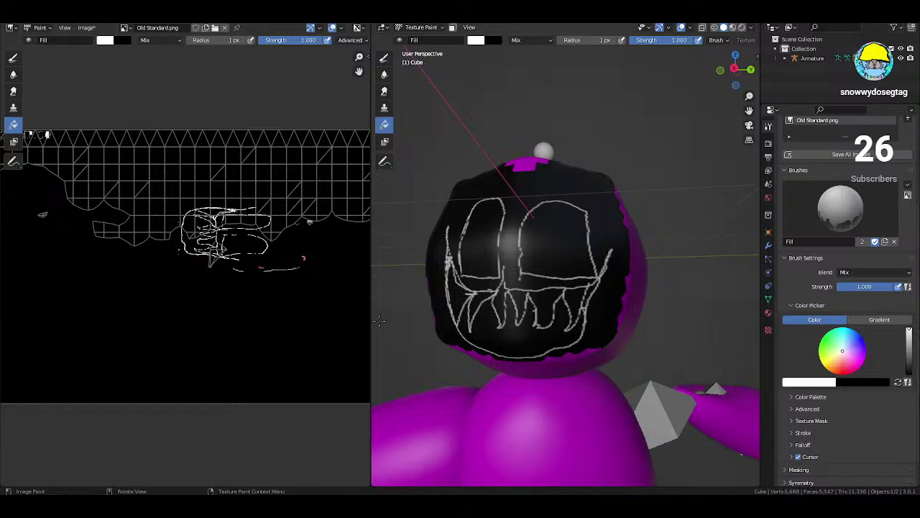
left_click(214, 213)
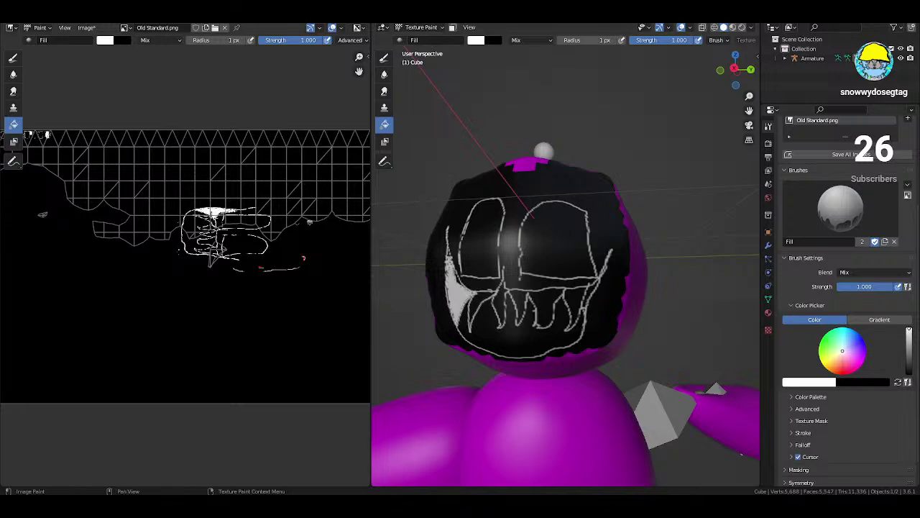
left_click(208, 221)
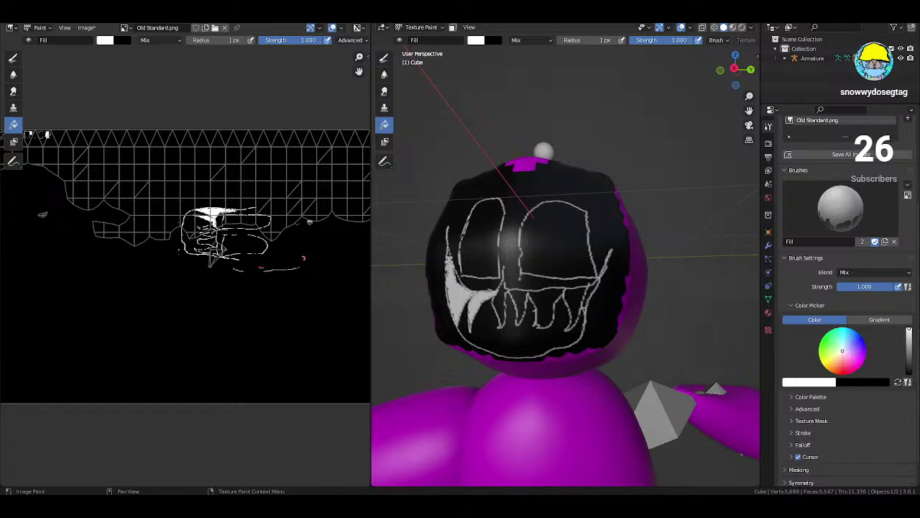
- Try to fill further teeth in the middle and right of the mouth with white, and undo both fills
left_click(210, 228)
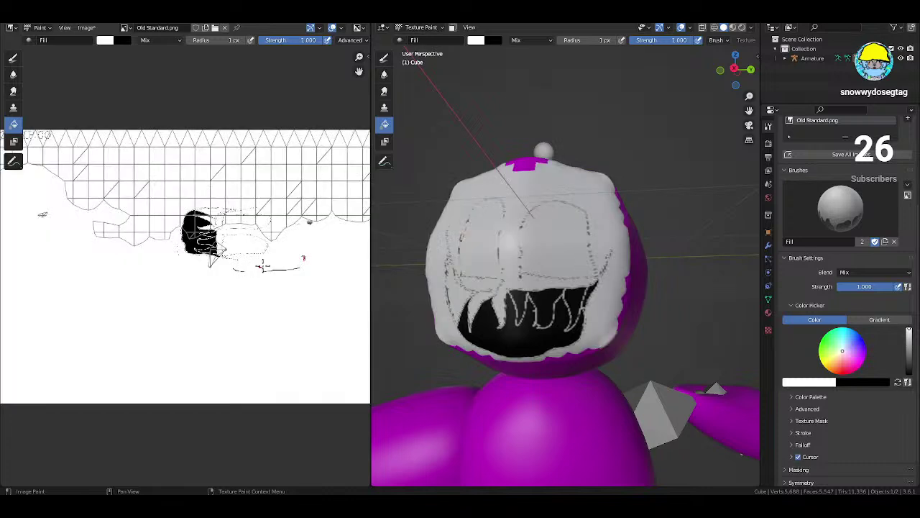
key("ctrl+z")
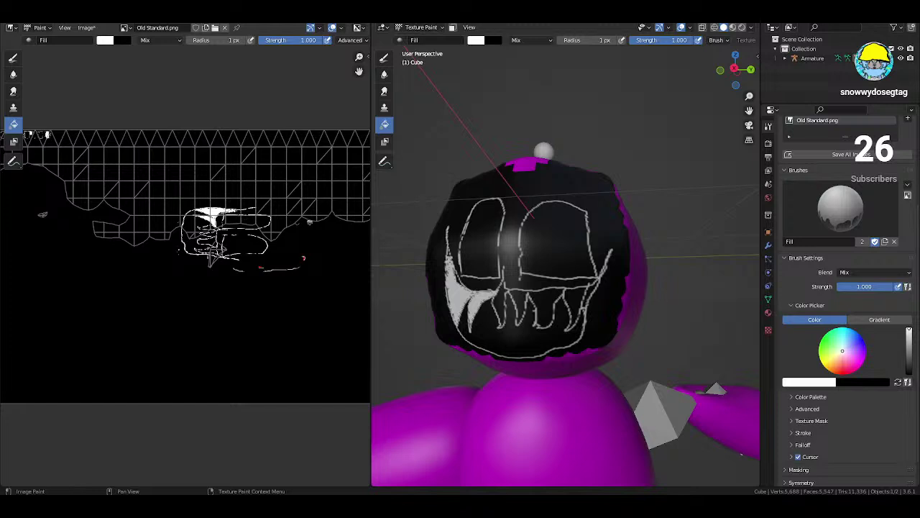
left_click(209, 248)
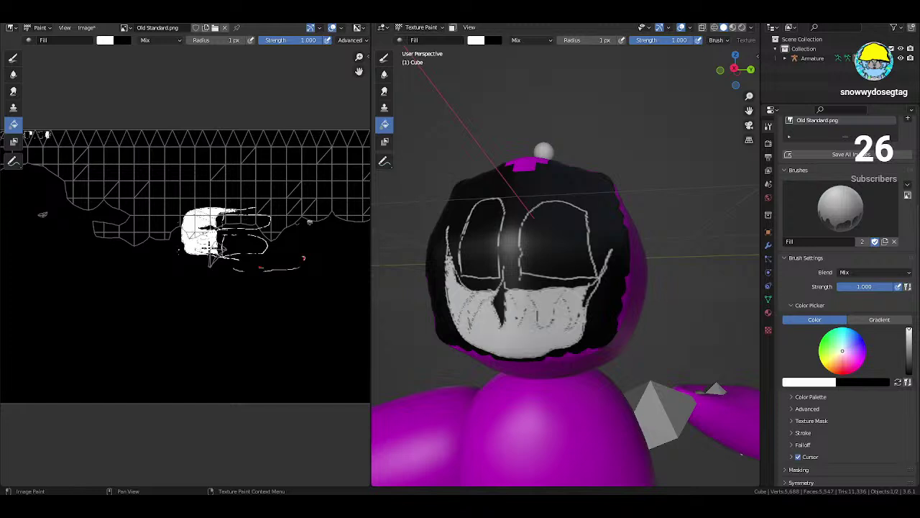
key("ctrl+z")
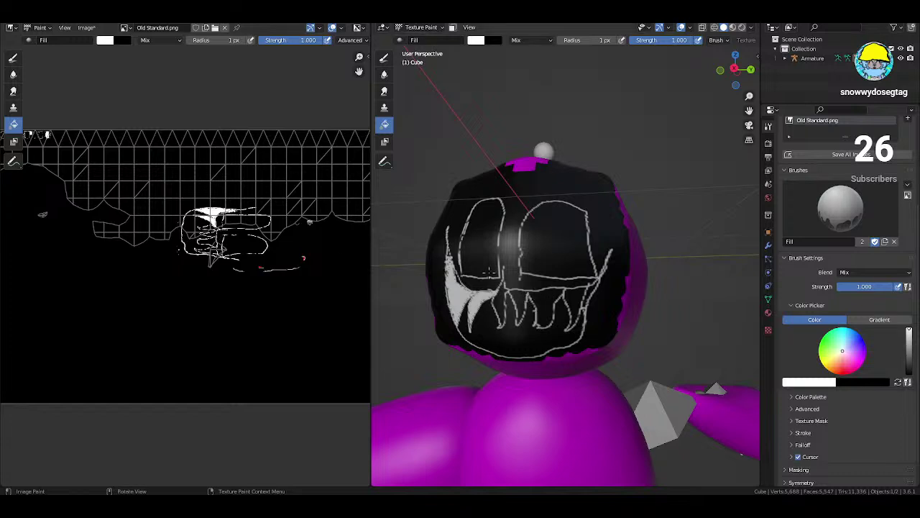
- Close the gaps in the remaining tooth outlines with thin white Draw brush strokes
left_click(13, 57)
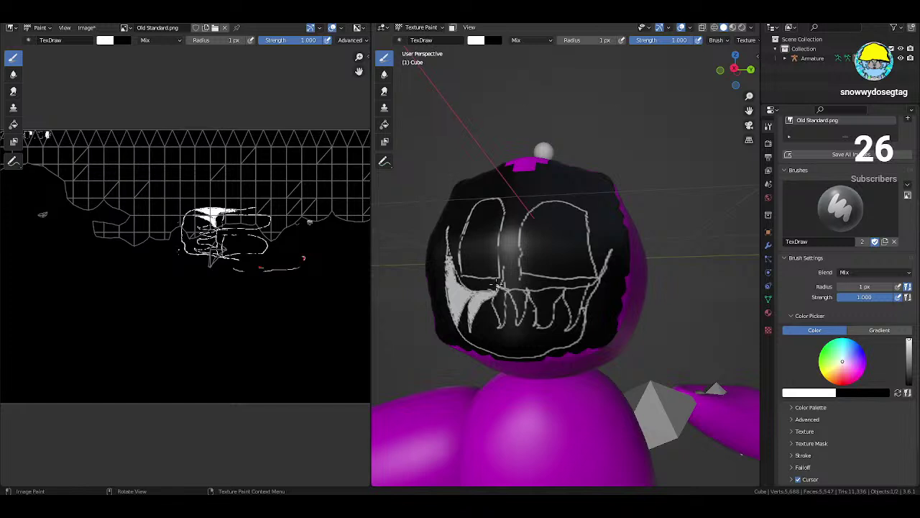
key("bracketright")
key("bracketright")
- Fill the wide tooth right of the mouth's centre and the tooth left of centre with white, undoing the stray fills
left_click(13, 124)
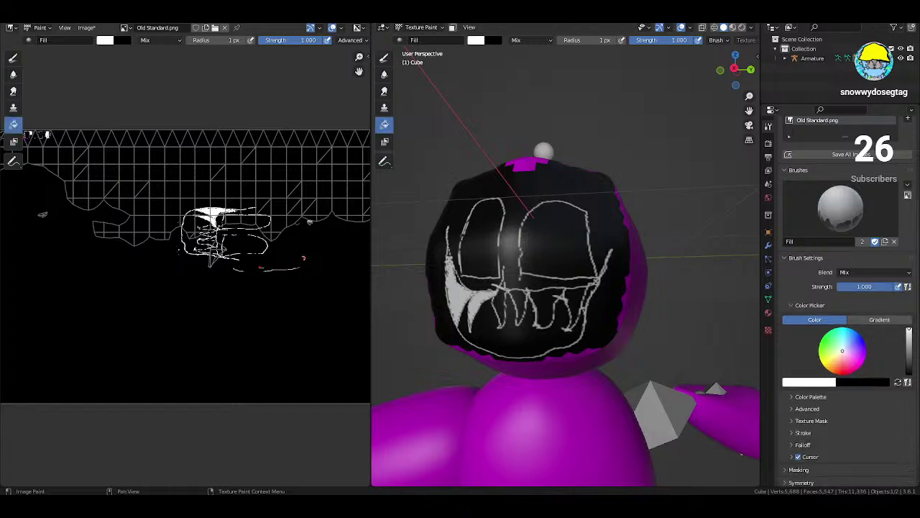
left_click(546, 305)
left_click(208, 248)
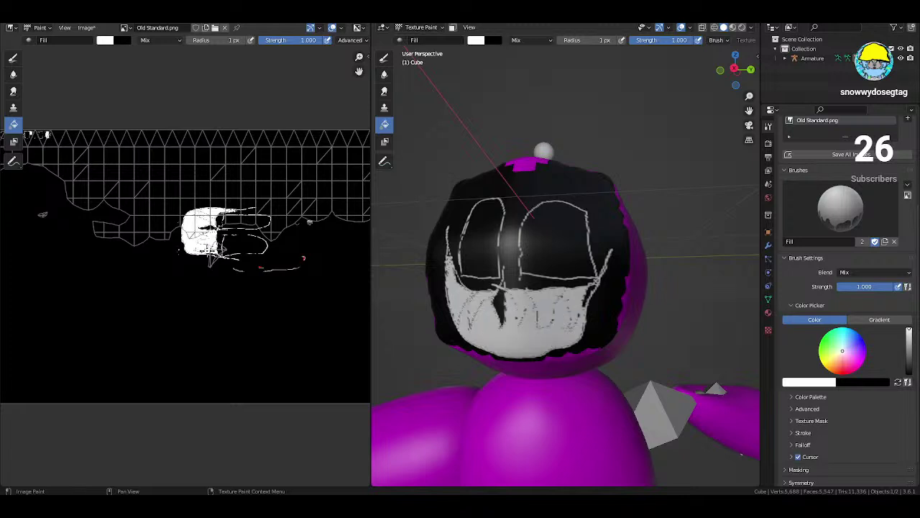
key("ctrl+z")
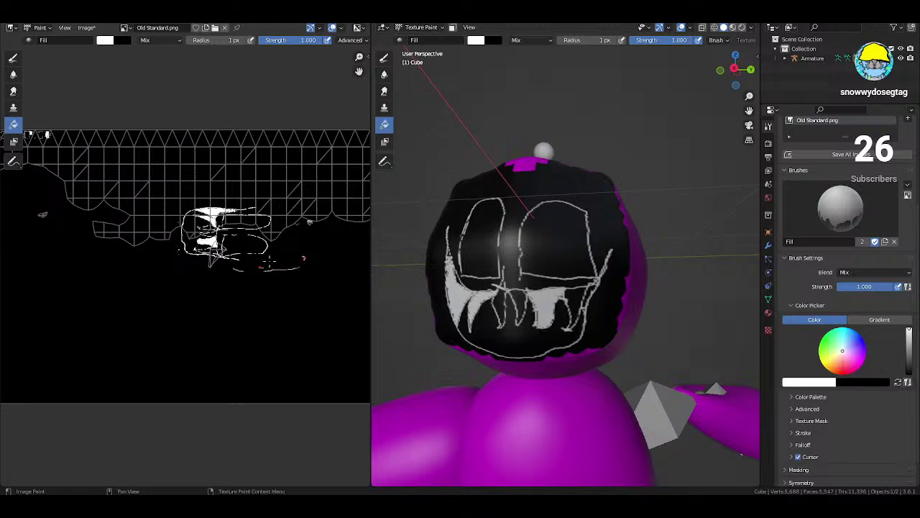
left_click(210, 243)
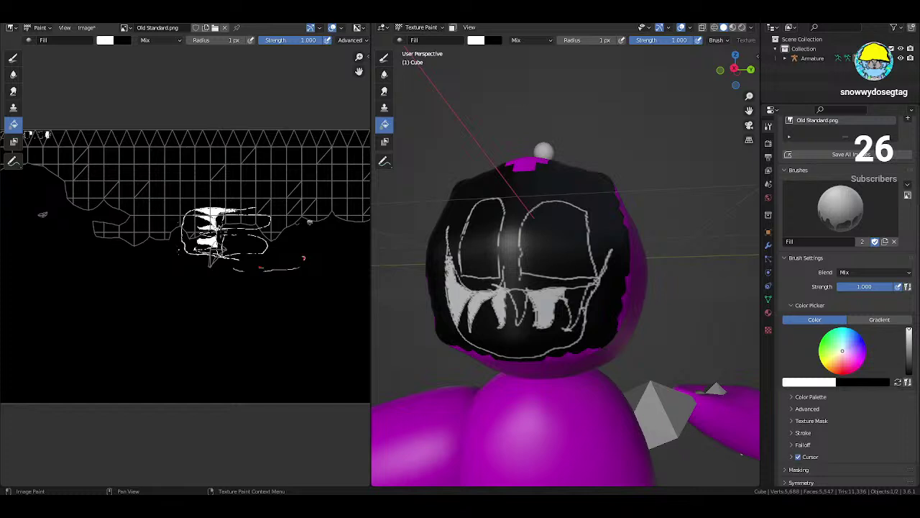
left_click(214, 248)
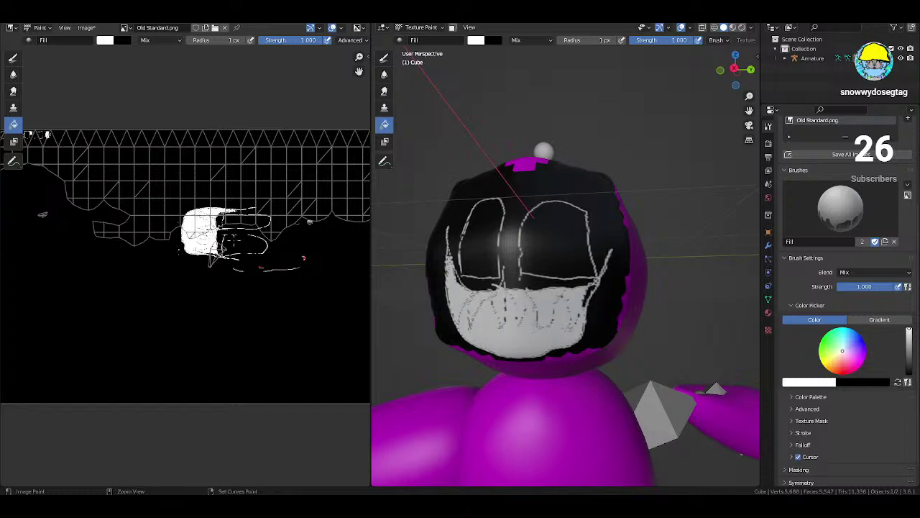
key("ctrl+z")
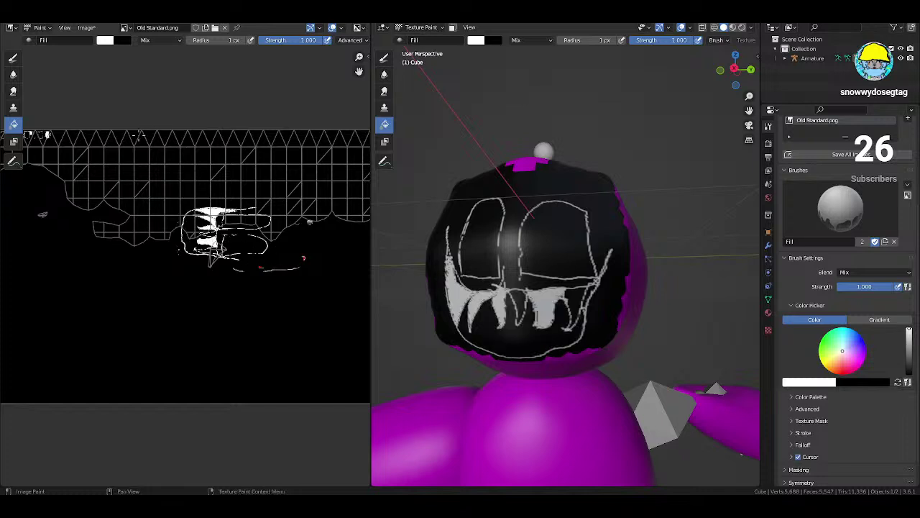
- Scribble white Draw strokes inside the mouth's rightmost tooth, then try a white fill on the teeth and undo it
left_click(13, 58)
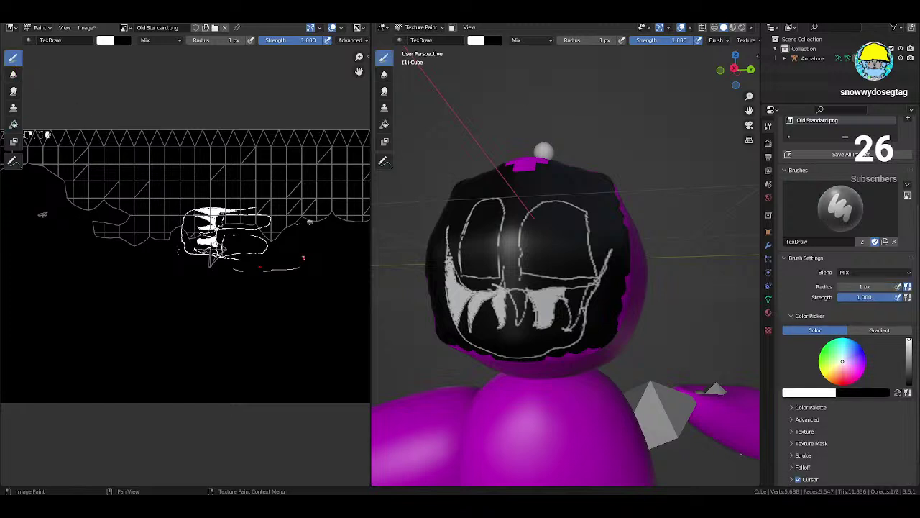
left_click_drag(195, 247, 207, 252)
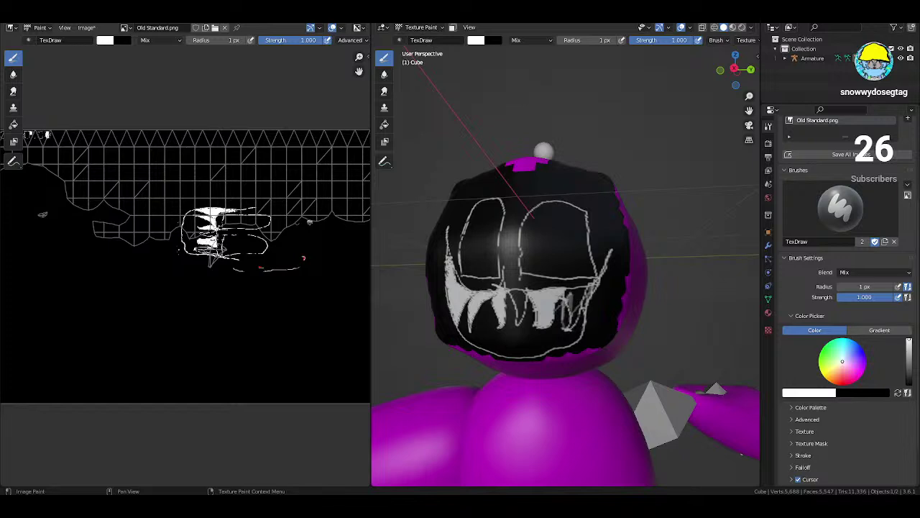
left_click(13, 124)
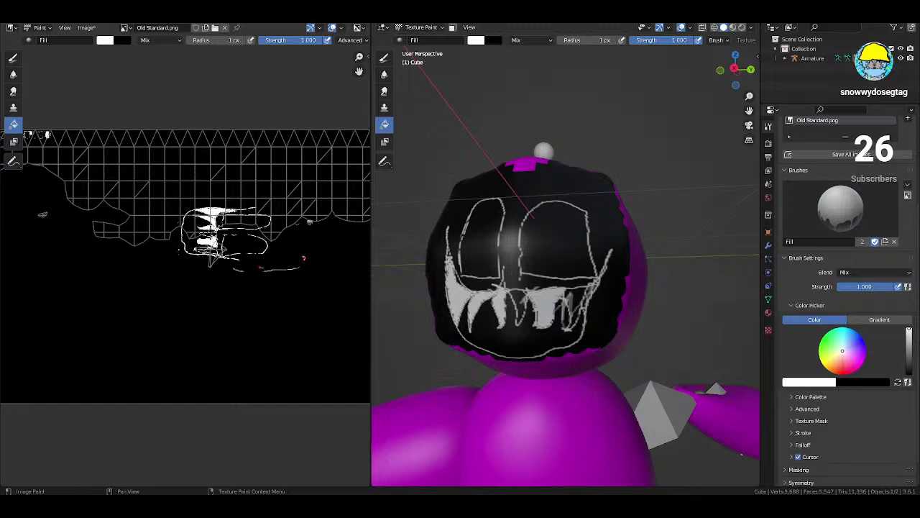
left_click(215, 242)
key("ctrl+z")
- Try painting over the teeth with a 76 px white Draw brush and undo the stroke
left_click(29, 40)
left_click(13, 58)
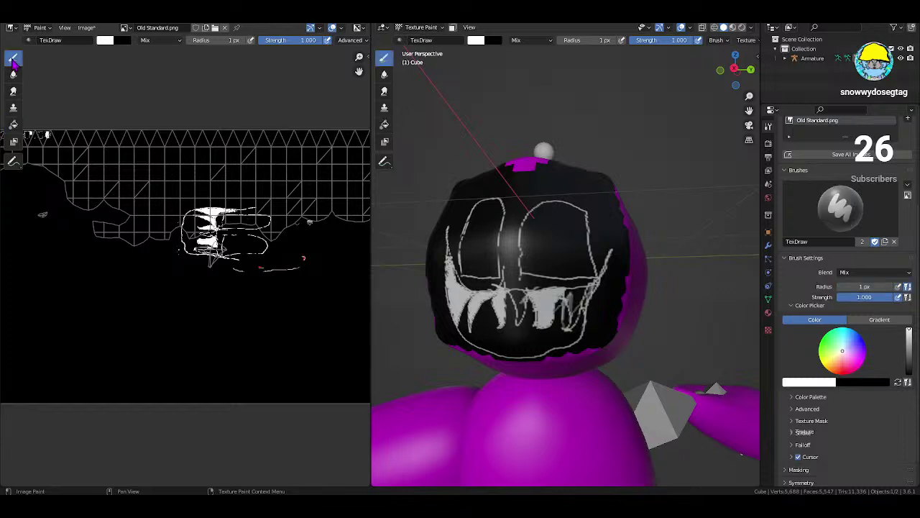
mouse_move(859, 286)
left_mouse_down()
mouse_move(905, 287)
mouse_move(833, 286)
left_mouse_up()
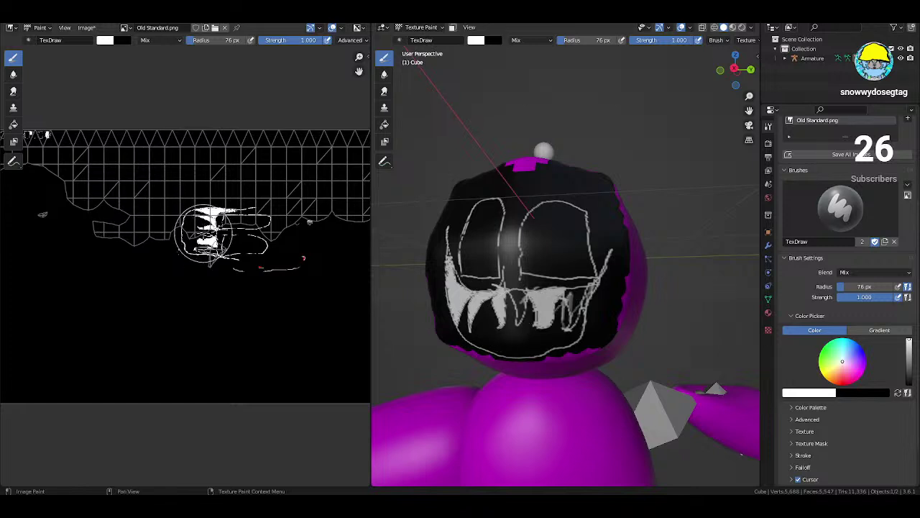
left_click_drag(206, 226, 219, 237)
key("ctrl+z")
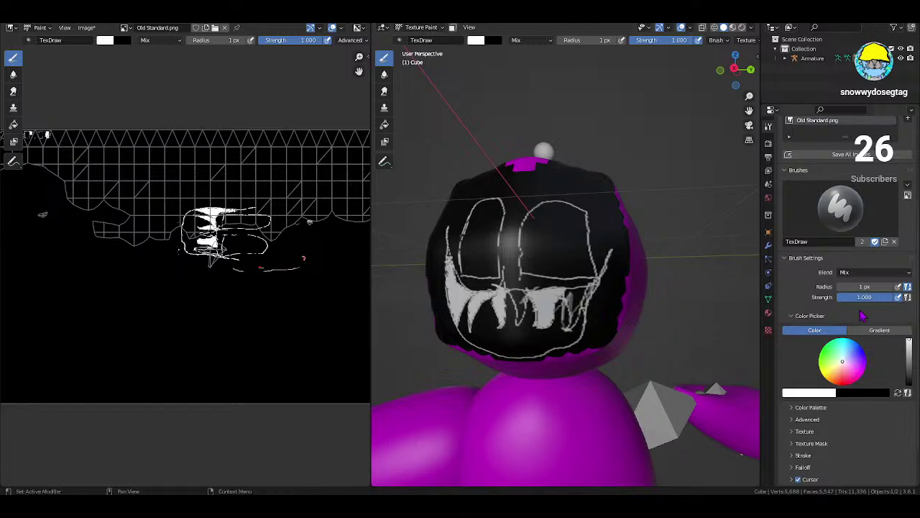
- Try scribbling the middle and right teeth white with Draw brush radii of 20, 1 and 2 px, and undo the strokes
left_click(845, 286)
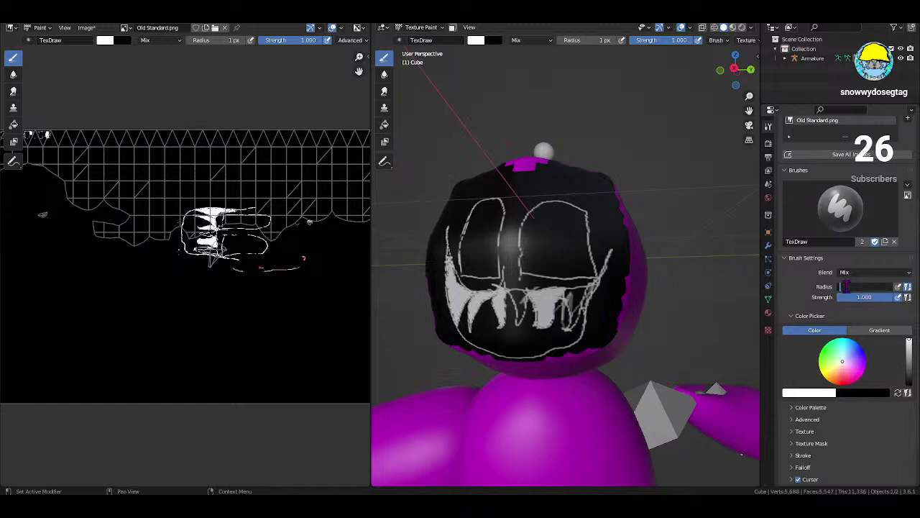
type("20")
key("Return")
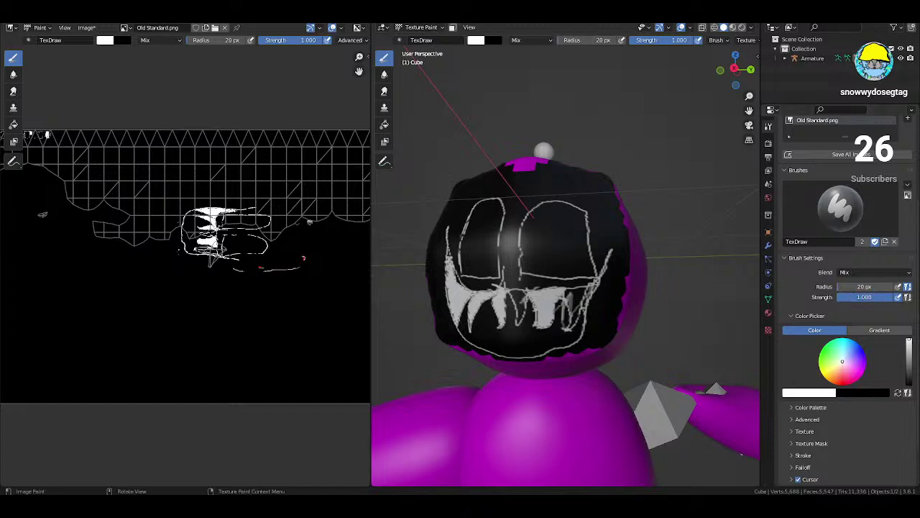
mouse_move(525, 302)
left_mouse_down()
mouse_move(516, 324)
mouse_move(523, 298)
mouse_move(508, 290)
mouse_move(512, 325)
mouse_move(521, 301)
mouse_move(582, 321)
mouse_move(566, 310)
mouse_move(510, 310)
mouse_move(515, 291)
mouse_move(514, 323)
mouse_move(520, 294)
mouse_move(492, 291)
mouse_move(495, 325)
mouse_move(530, 333)
left_mouse_up()
left_click_drag(863, 287, 841, 286)
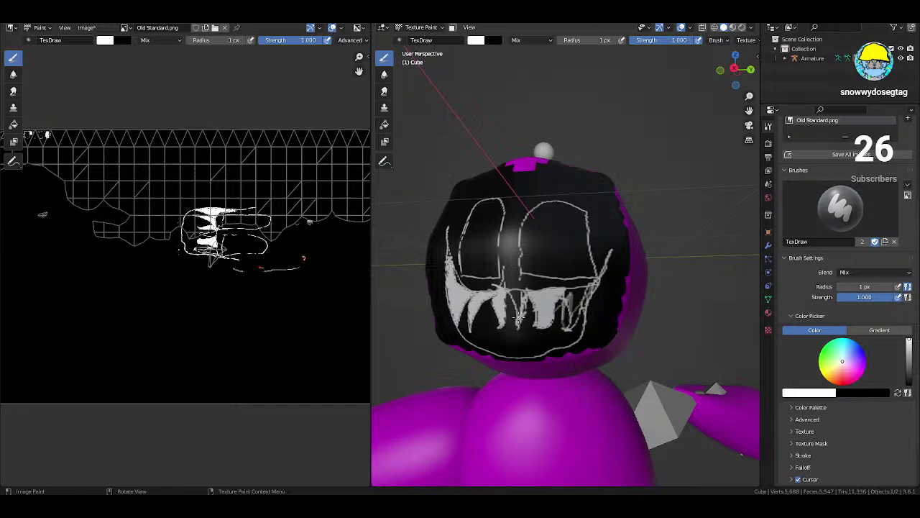
mouse_move(522, 291)
left_mouse_down()
mouse_move(579, 316)
mouse_move(568, 330)
mouse_move(578, 289)
mouse_move(566, 326)
mouse_move(577, 289)
mouse_move(565, 301)
mouse_move(592, 294)
mouse_move(574, 300)
mouse_move(558, 291)
mouse_move(589, 300)
mouse_move(554, 292)
mouse_move(591, 292)
mouse_move(572, 290)
mouse_move(585, 292)
mouse_move(563, 303)
mouse_move(556, 324)
mouse_move(571, 302)
mouse_move(572, 326)
mouse_move(579, 306)
left_mouse_up()
key("bracketright")
key("bracketleft")
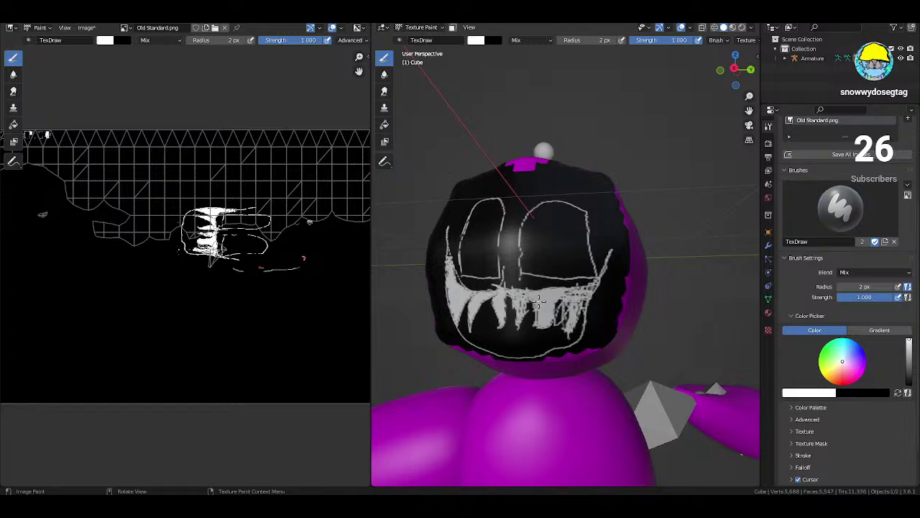
key("bracketright")
key("bracketleft")
mouse_move(519, 296)
left_mouse_down("ctrl")
mouse_move(576, 317)
mouse_move(518, 309)
mouse_move(565, 323)
left_mouse_up("ctrl")
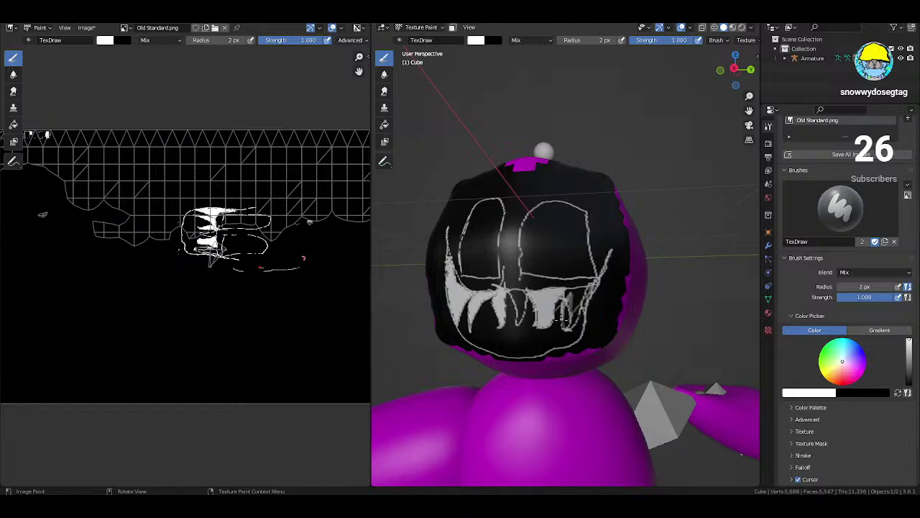
- Fill the gaps in and around the mouth's rightmost tooth with white, undoing the last stray fill
key("bracketright")
left_click(13, 124)
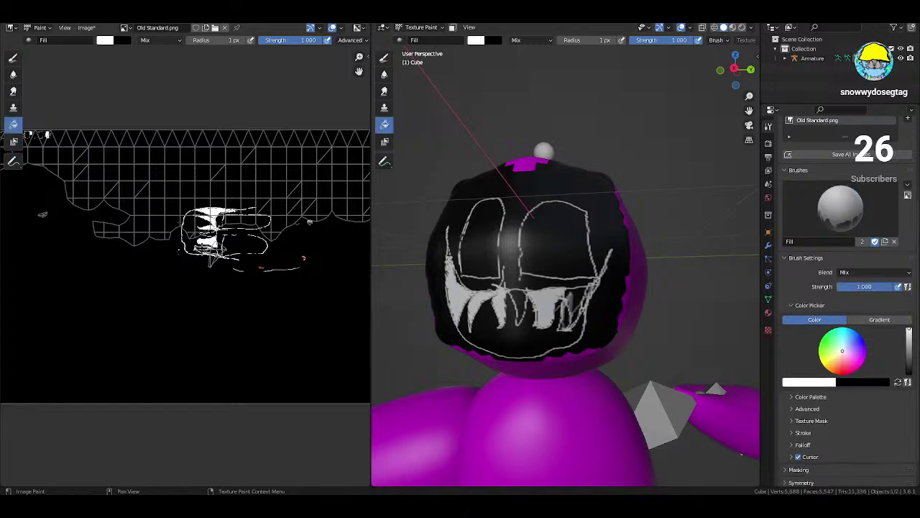
left_click(566, 313)
left_click(575, 299)
left_click(575, 317)
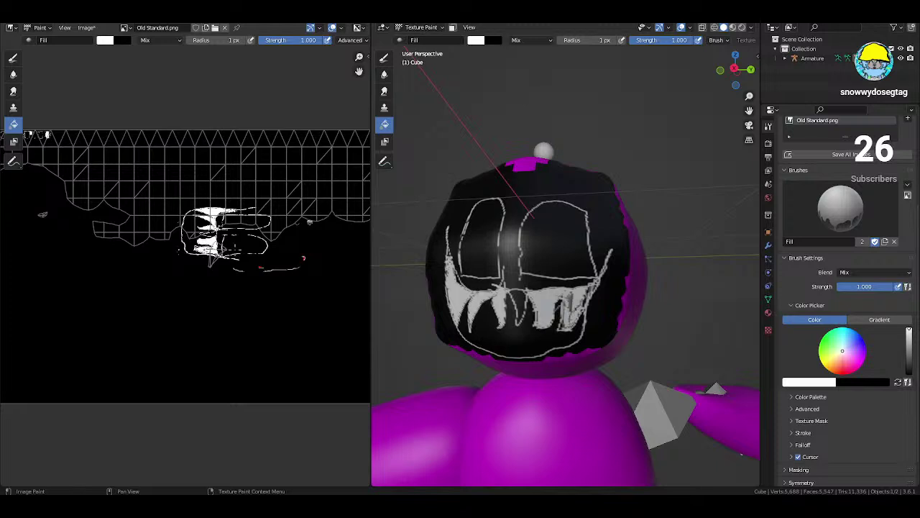
left_click(566, 323)
key("ctrl+z")
- Whiten the narrow middle tooth with 1 px Draw strokes, undoing a trial fill
left_click(12, 59)
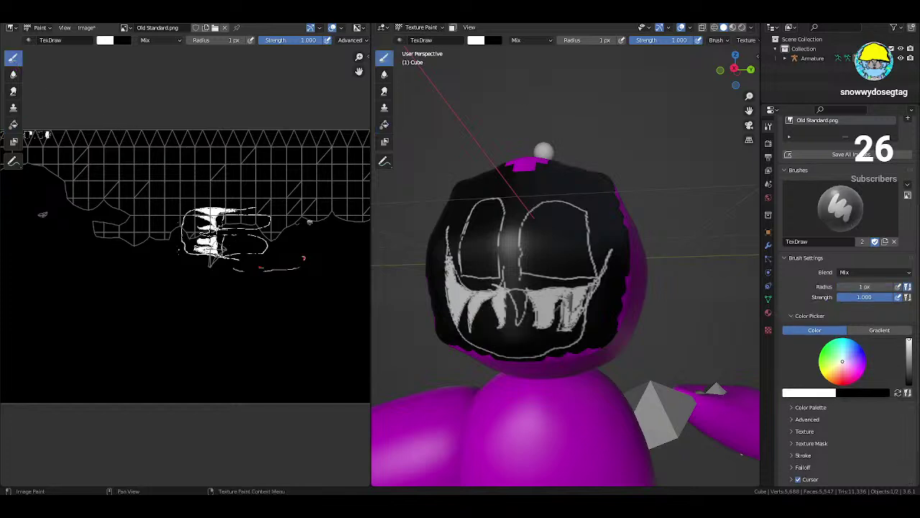
left_click_drag(513, 298, 533, 315)
left_click_drag(543, 280, 530, 302)
left_click(13, 124)
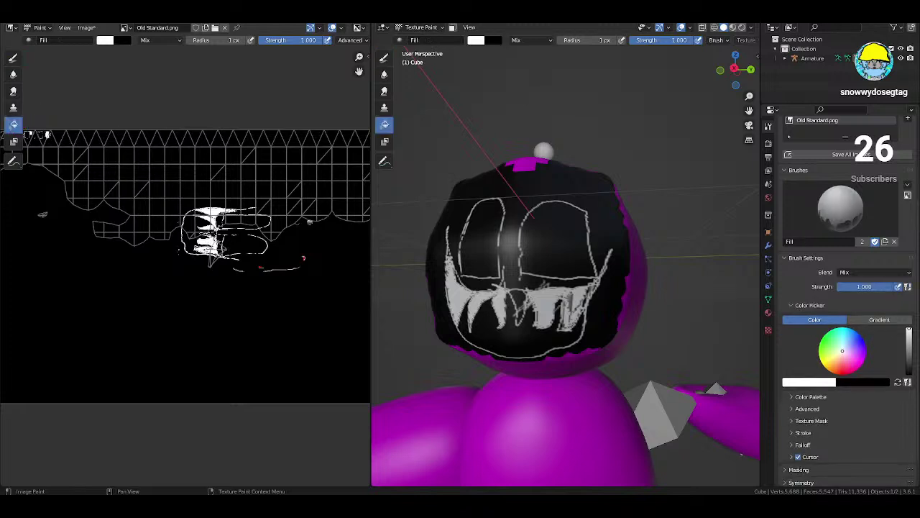
left_click(213, 236)
key("ctrl+z")
left_click(13, 57)
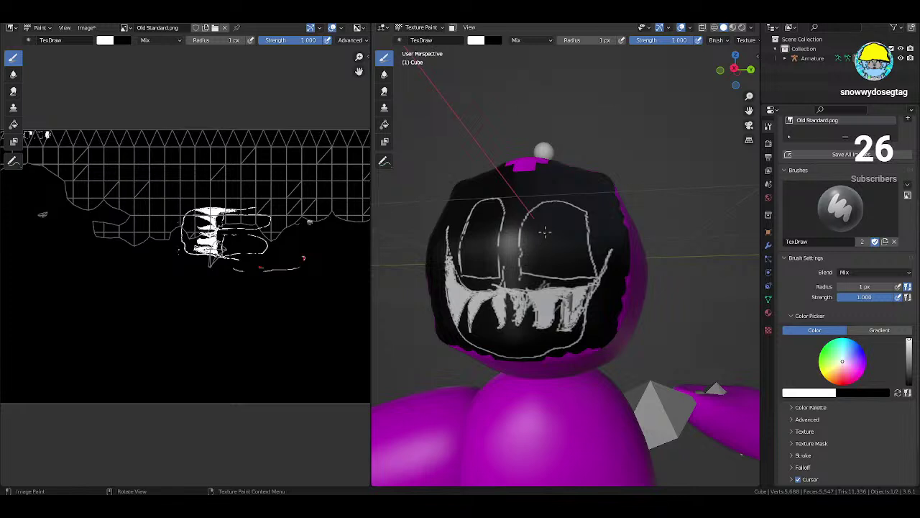
- Outline a small round pupil inside the wider right eye with thin white Draw strokes
mouse_move(545, 231)
left_mouse_down()
mouse_move(543, 256)
mouse_move(532, 251)
mouse_move(539, 234)
mouse_move(562, 252)
mouse_move(568, 246)
left_mouse_up()
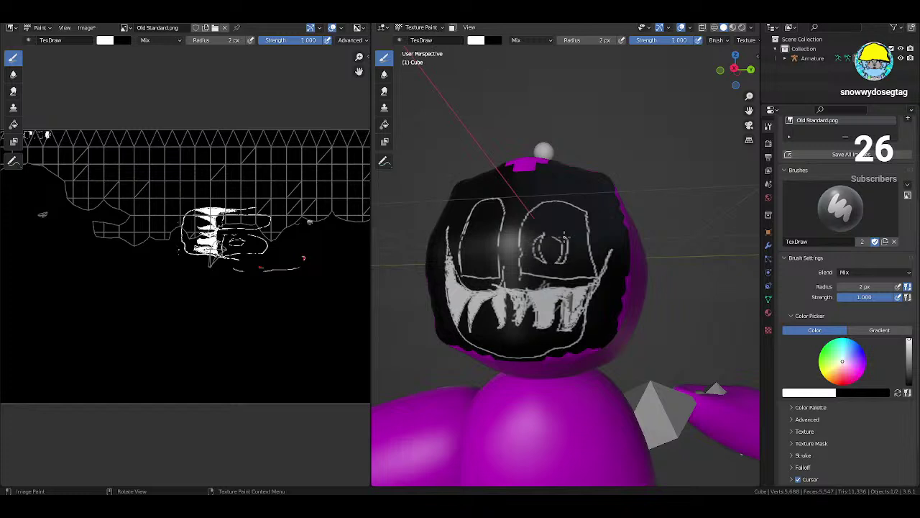
key("f")
left_click(541, 238)
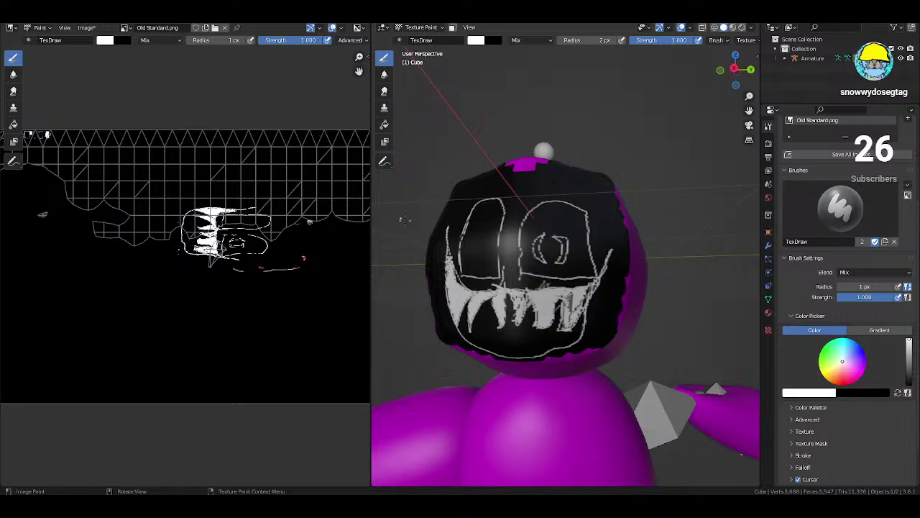
- Try a white fill on the black texture area outside the eye outlines and undo it
left_click(13, 124)
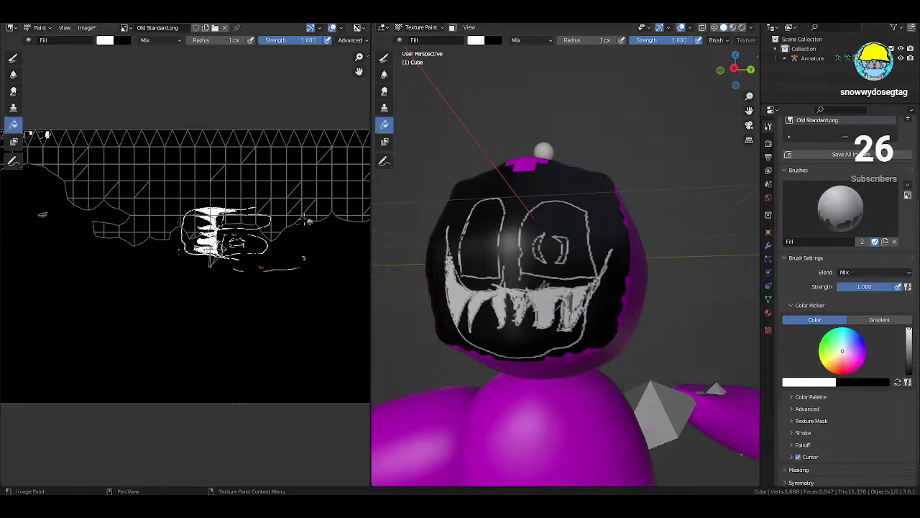
left_click(288, 243)
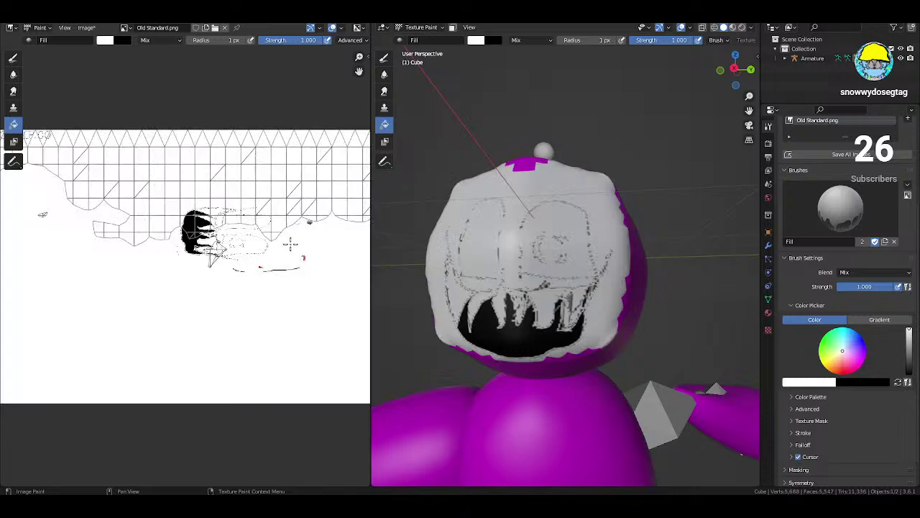
key("ctrl+z")
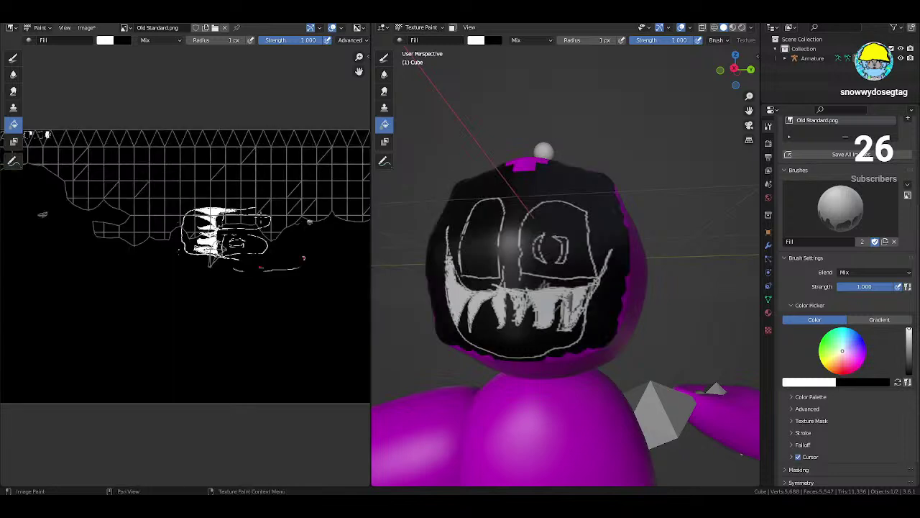
- Add white strokes from the pupil's left side down to the eye's lower edge, and fill the pupil's right arc with white
left_click(13, 57)
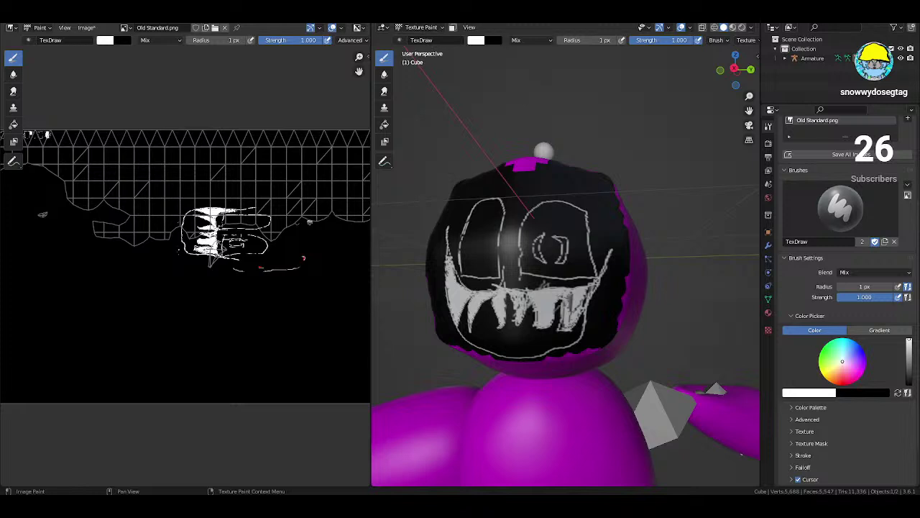
left_click_drag(539, 237, 535, 278)
left_click(13, 125)
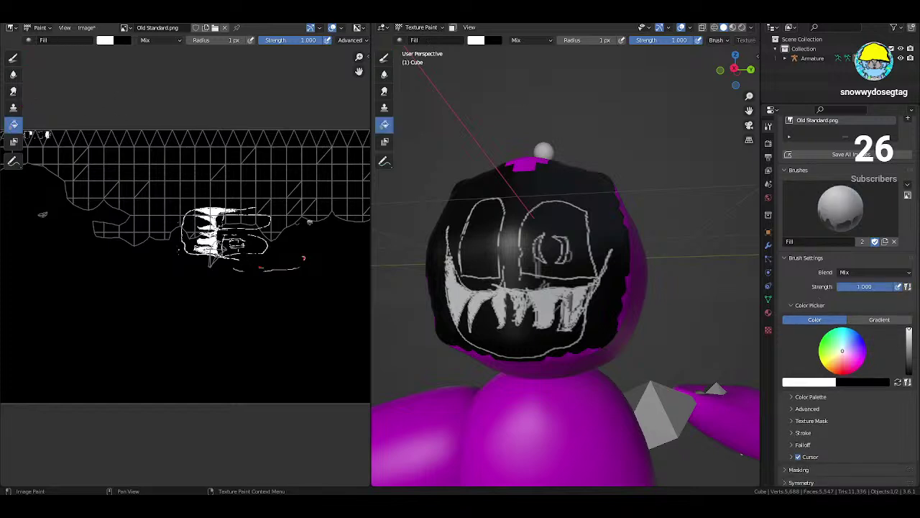
left_click(563, 252)
- Try filling the texture's black background with white at two spots beside the eye, and undo both fills
left_click(309, 221)
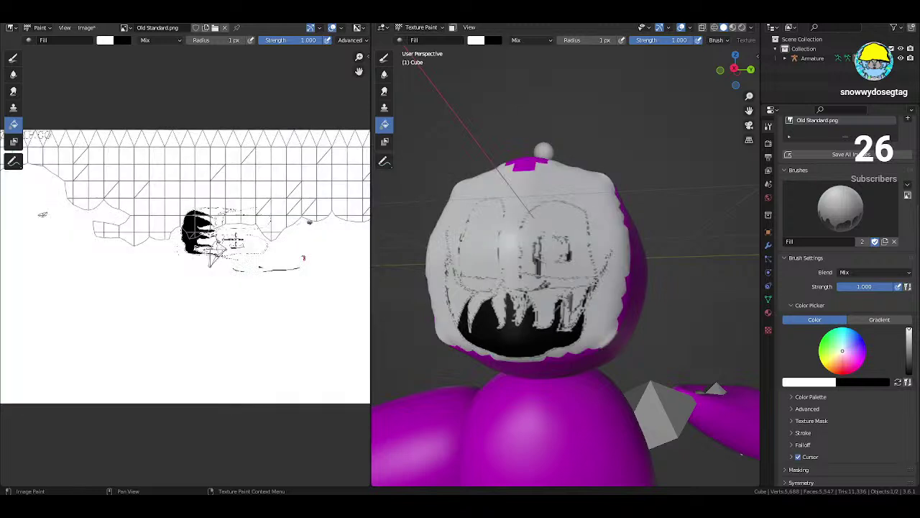
key("ctrl+z")
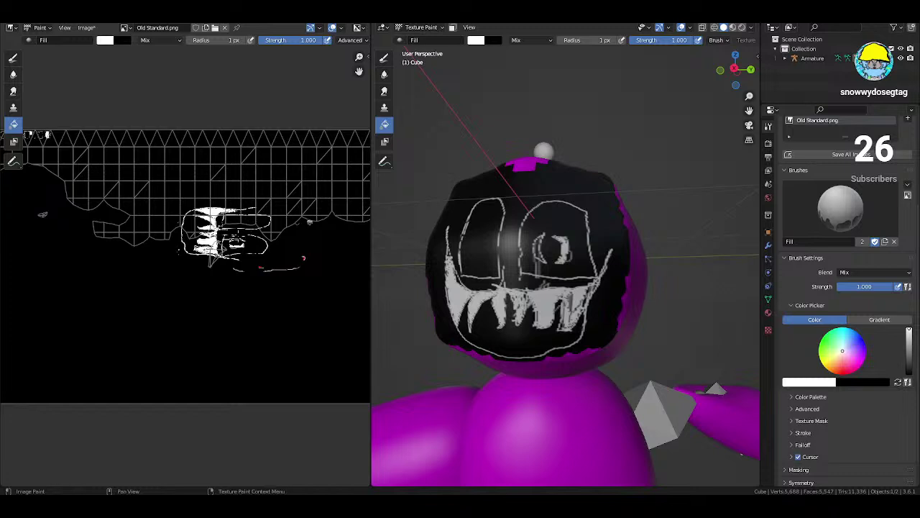
left_click(291, 233)
key("ctrl+z")
- Join the pupil's left side to the eye's left edge with white strokes, and fill the black texture background with white
left_click(13, 58)
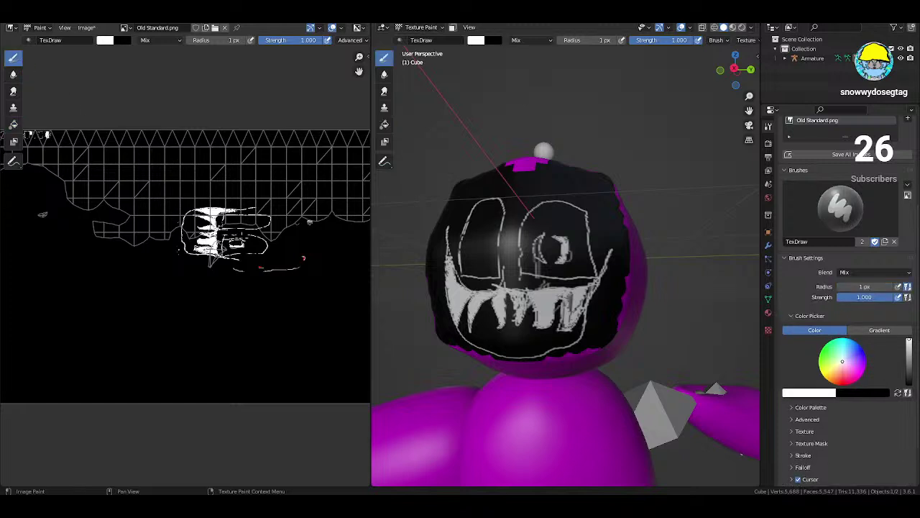
left_click_drag(537, 238, 530, 262)
left_click_drag(280, 227, 277, 235)
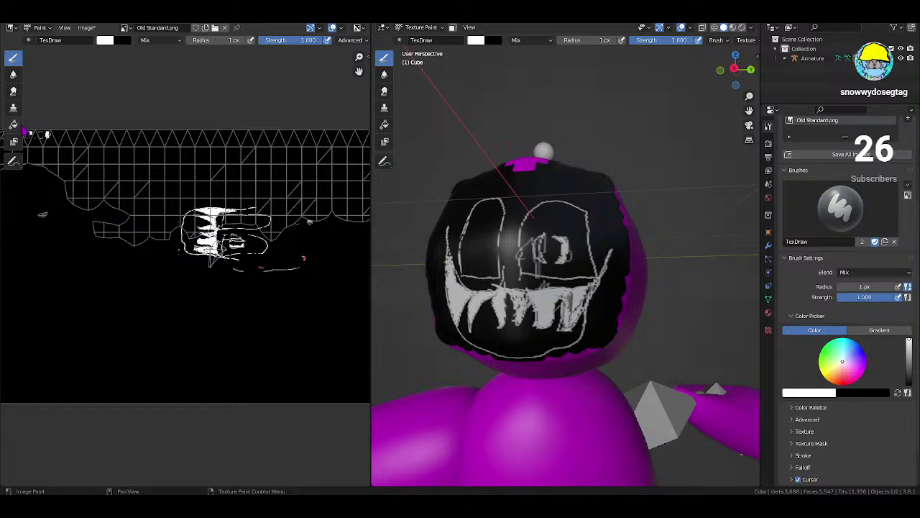
left_click(13, 124)
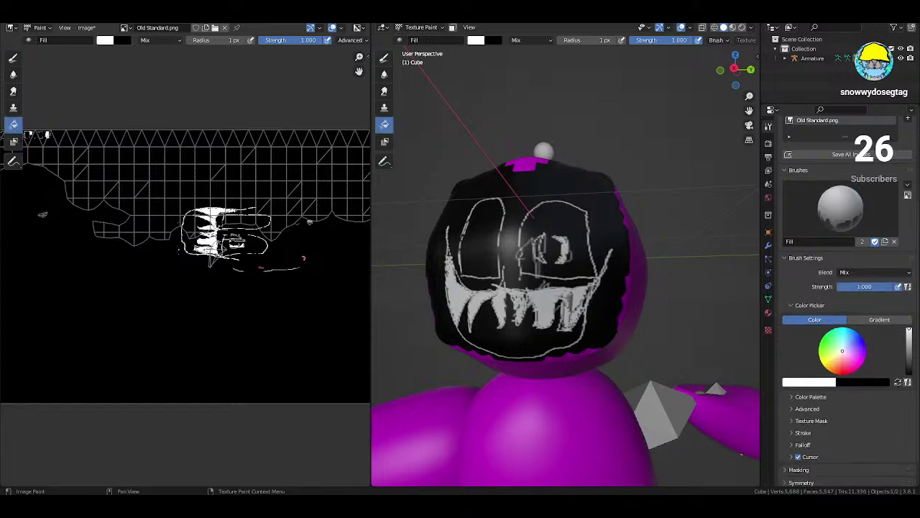
left_click(43, 214)
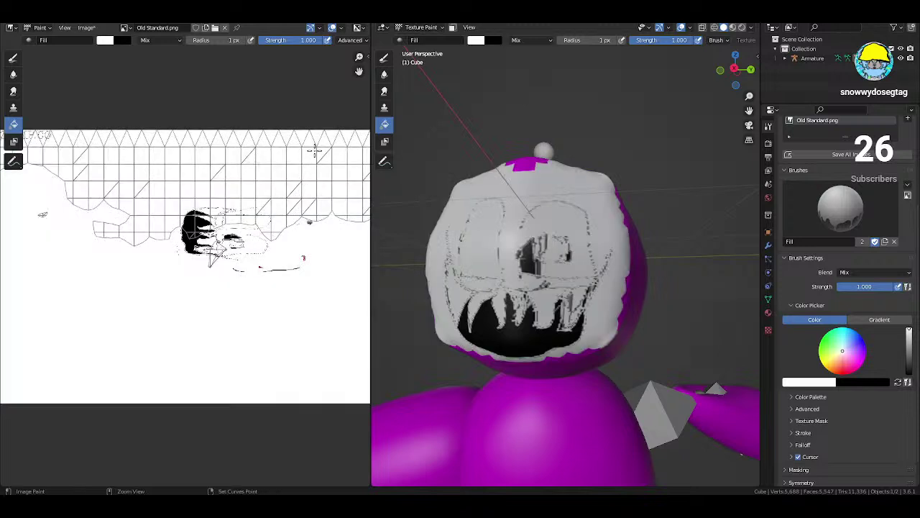
- Undo the white background fill, and draw a white X inside the eye outline that has no pupil
key("ctrl+z")
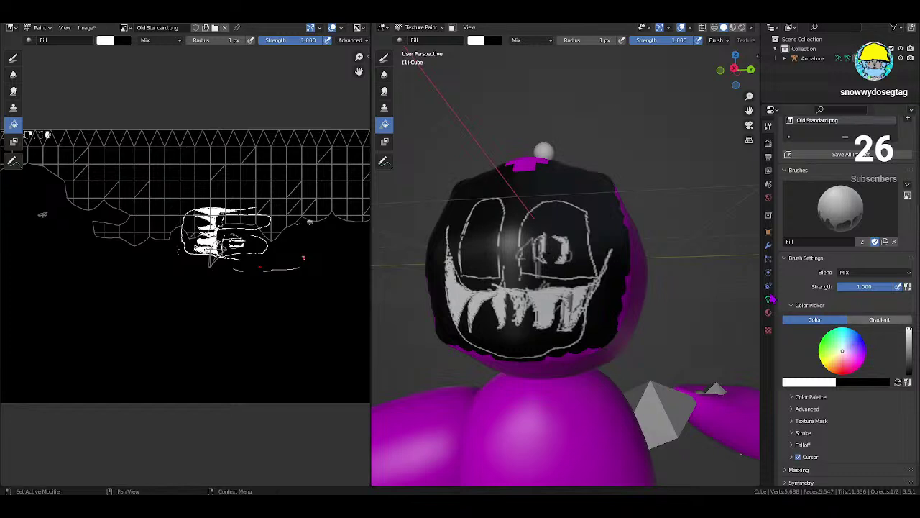
left_click(13, 58)
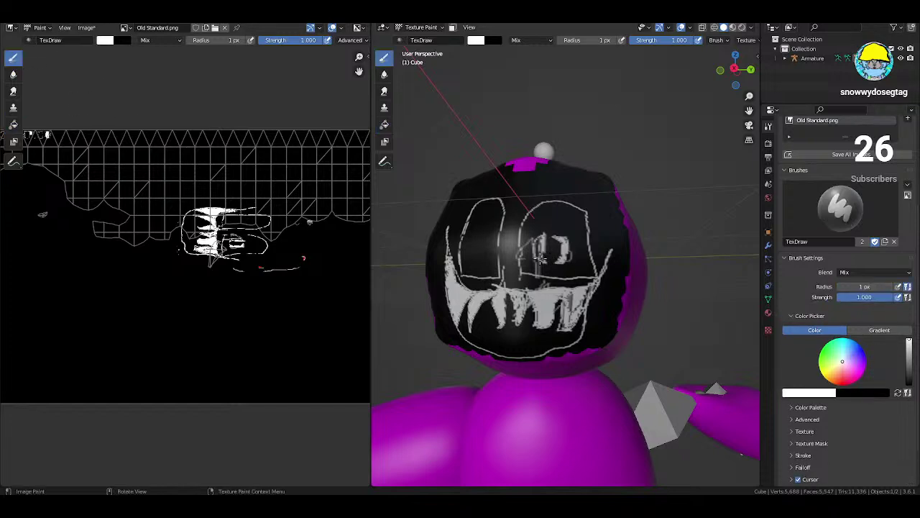
left_click_drag(539, 259, 532, 245)
middle_click_drag(661, 272, 613, 291)
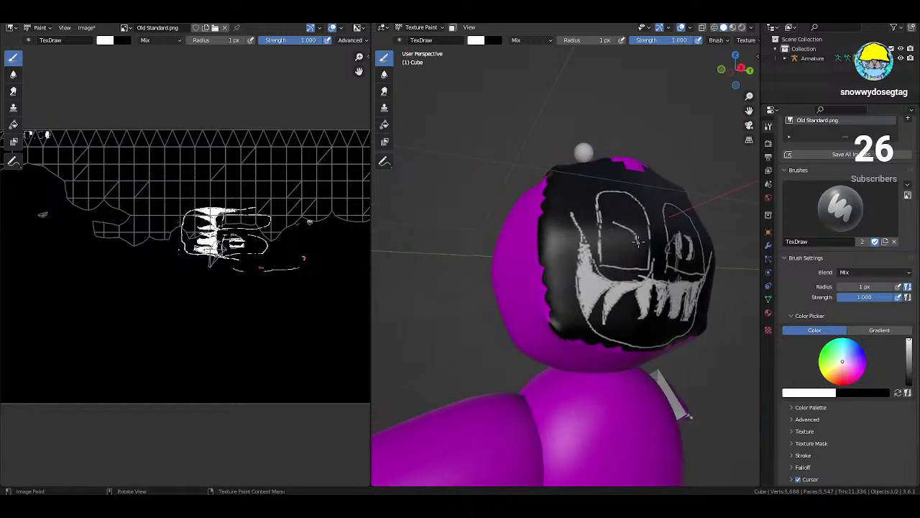
- Draw branching white crack lines from the top of the face down its side, past the pupil eye to the mouth corner
middle_click_drag(642, 220, 612, 198)
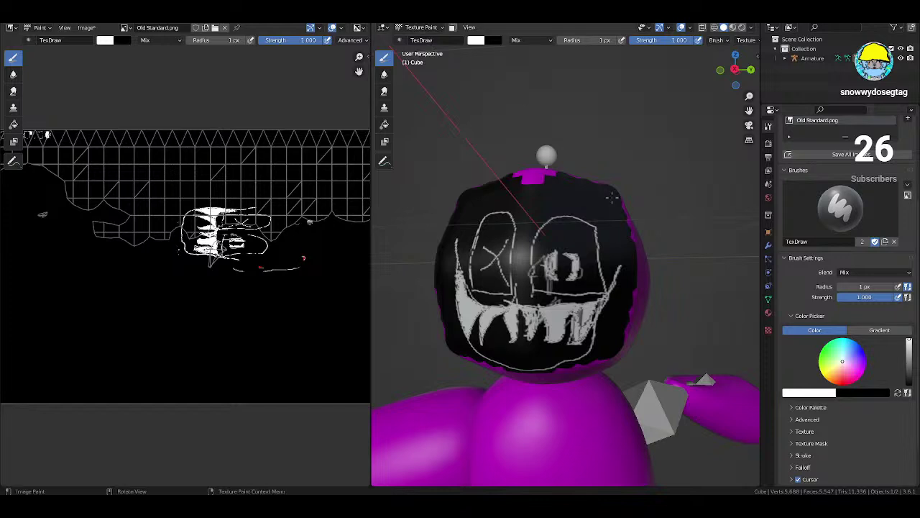
mouse_move(607, 189)
left_mouse_down()
mouse_move(596, 232)
mouse_move(612, 229)
mouse_move(620, 261)
mouse_move(635, 255)
mouse_move(623, 261)
mouse_move(635, 281)
mouse_move(631, 250)
mouse_move(586, 181)
left_mouse_up()
left_click_drag(250, 274, 287, 256)
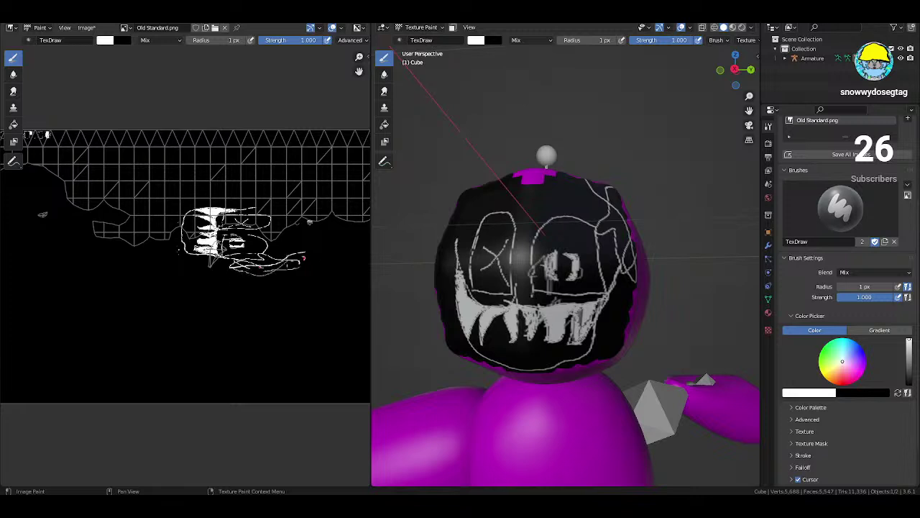
- Fill the crack line near the face's outer edge with red, and undo the red fill of the black background
left_click(13, 123)
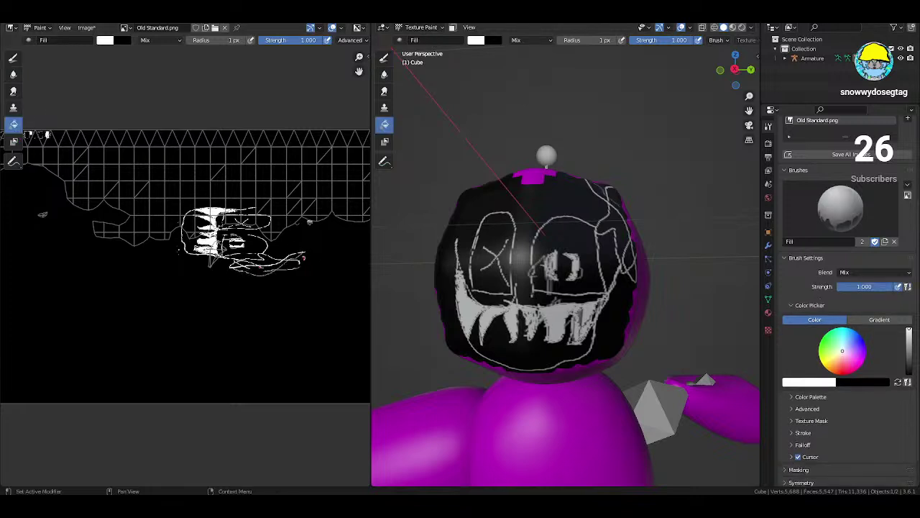
left_click(847, 373)
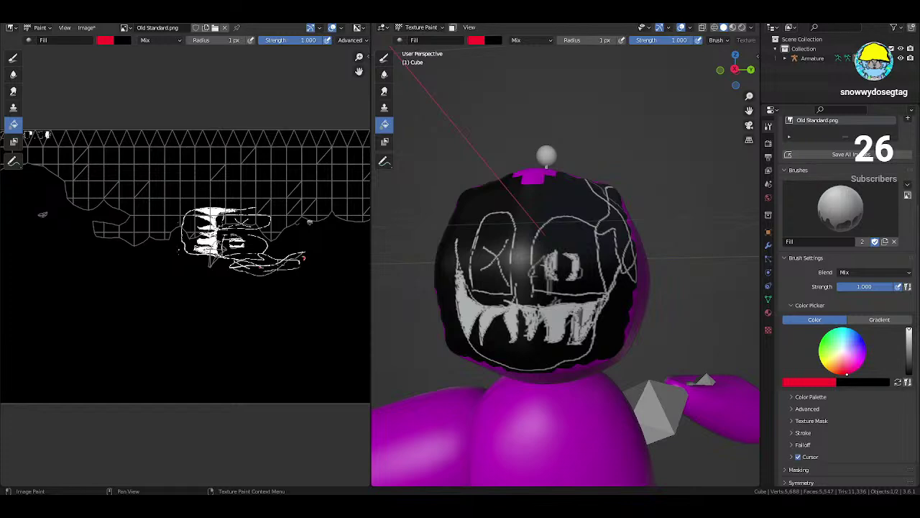
left_click(304, 257)
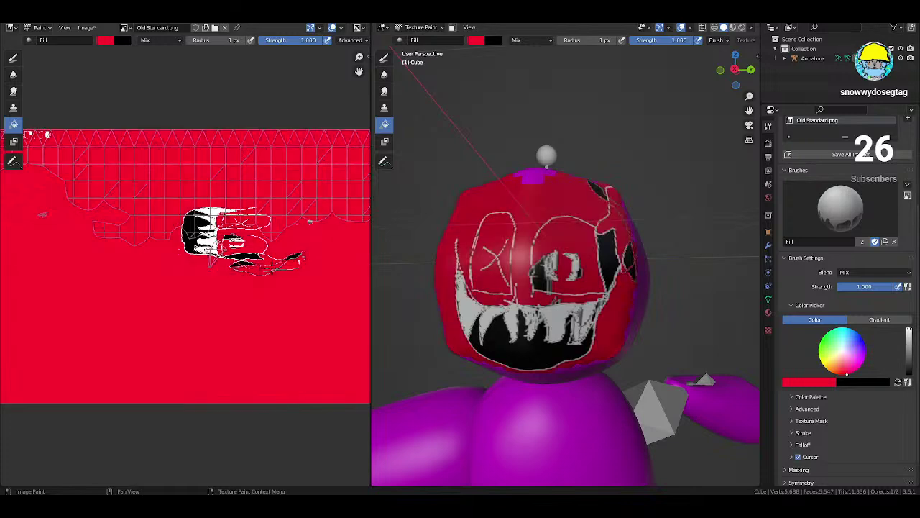
key("ctrl+z")
key("ctrl+shift+z")
middle_click_drag(486, 273, 496, 272)
key("ctrl+z")
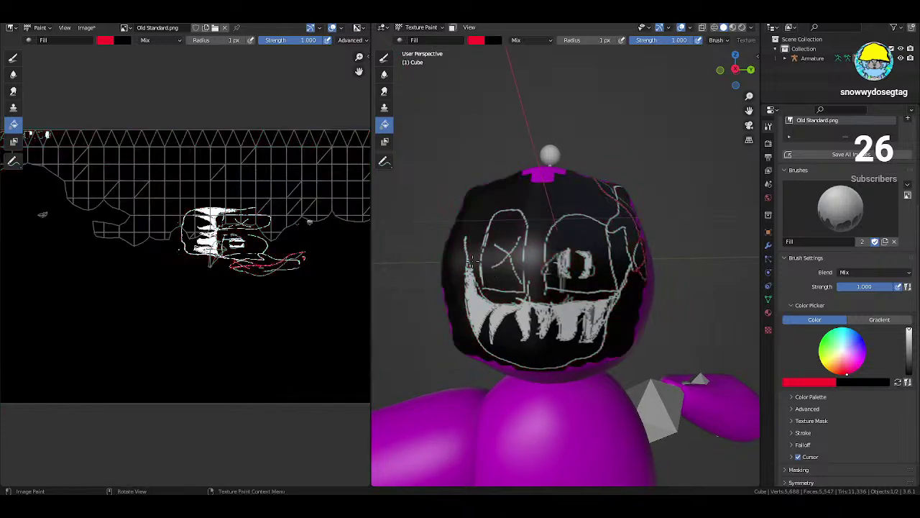
- Try drawing a white lower tooth at the bottom edge of the mouth, and undo the strokes
left_click(13, 59)
middle_click_drag(496, 288, 454, 291)
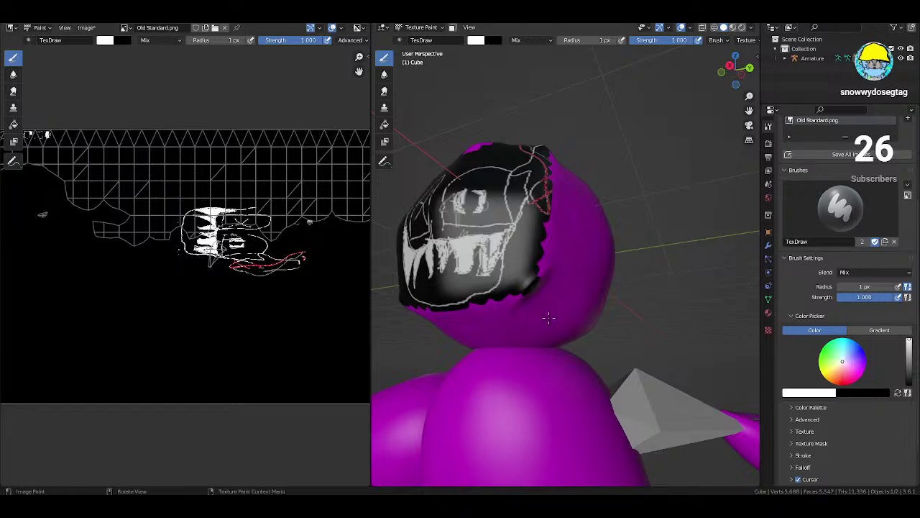
mouse_move(487, 296)
left_mouse_down()
mouse_move(466, 268)
mouse_move(460, 302)
left_mouse_up()
middle_click_drag(480, 294, 559, 308)
mouse_move(598, 315)
left_mouse_down()
mouse_move(574, 283)
mouse_move(579, 311)
left_mouse_up()
mouse_move(590, 316)
left_mouse_down()
mouse_move(558, 312)
mouse_move(564, 281)
mouse_move(552, 270)
mouse_move(537, 302)
left_mouse_up()
key("ctrl+space")
key("ctrl+z")
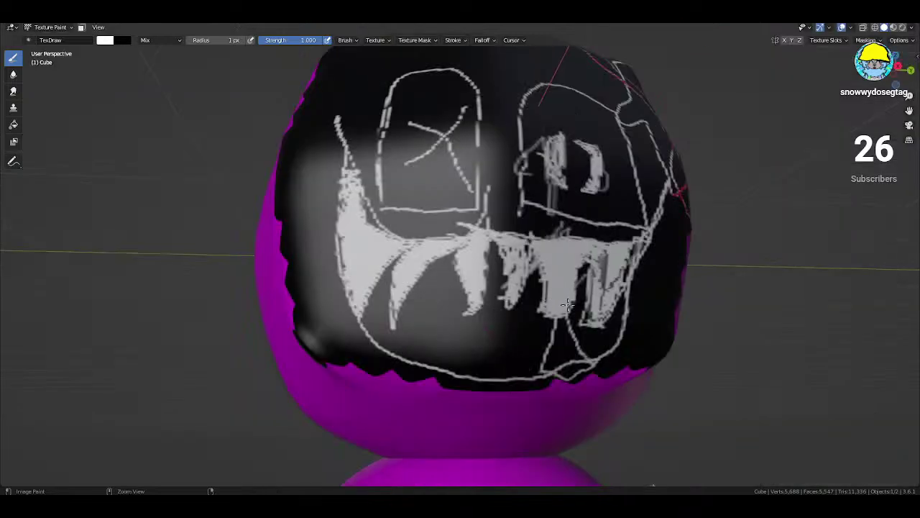
key("ctrl+z")
- Outline a row of white lower teeth along the bottom of the mouth and retrace the mouth's lower edge
key("space")
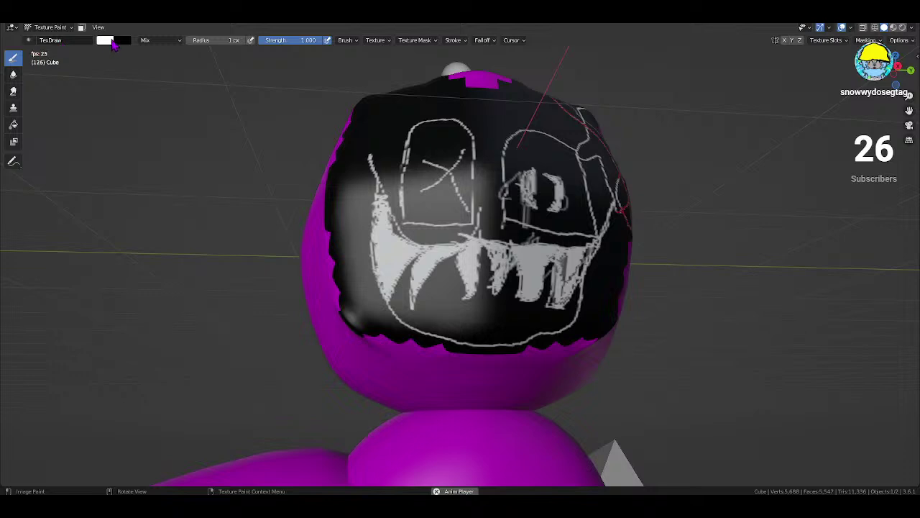
left_click(108, 41)
mouse_move(406, 330)
left_mouse_down()
mouse_move(428, 315)
mouse_move(430, 285)
mouse_move(446, 322)
mouse_move(430, 335)
mouse_move(486, 308)
mouse_move(490, 336)
mouse_move(504, 308)
mouse_move(536, 326)
mouse_move(572, 299)
mouse_move(574, 320)
left_mouse_up()
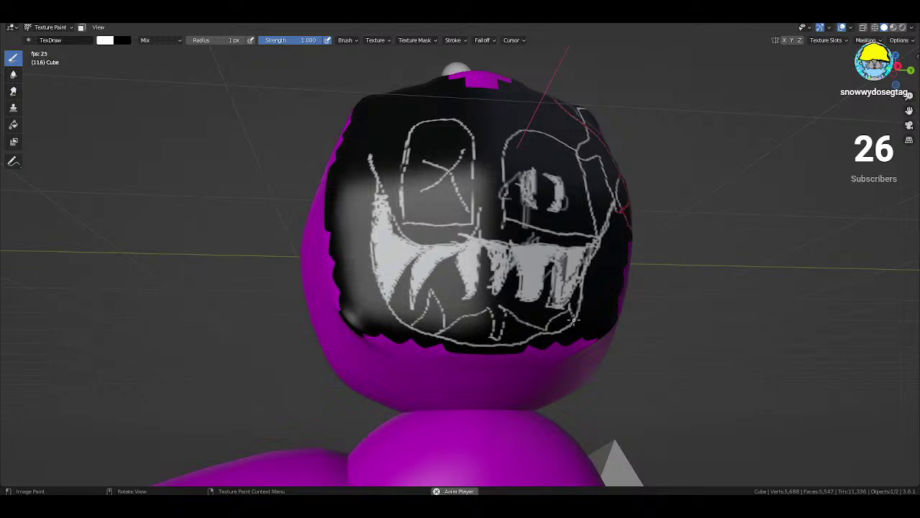
mouse_move(414, 326)
left_mouse_down()
mouse_move(526, 343)
mouse_move(572, 321)
mouse_move(514, 342)
left_mouse_up()
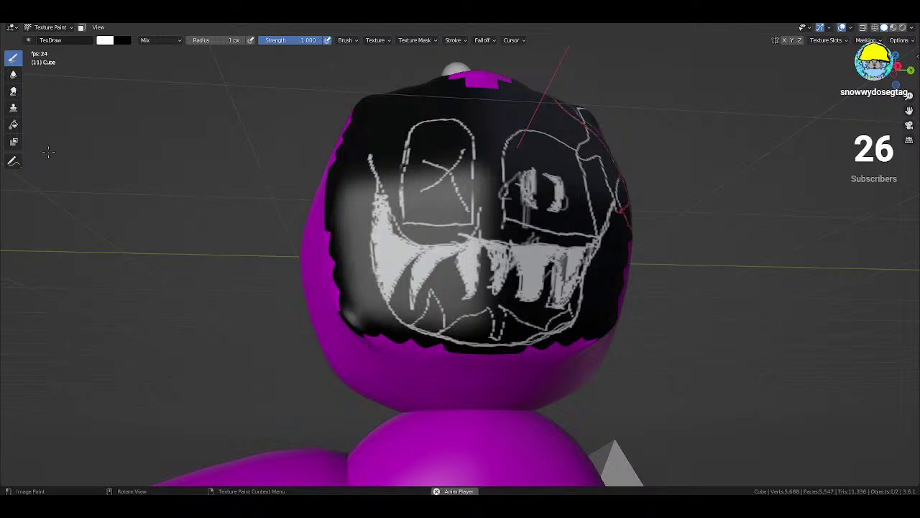
- Try filling the lower teeth with off-white, and undo the fill that covers the mouth
left_click(13, 124)
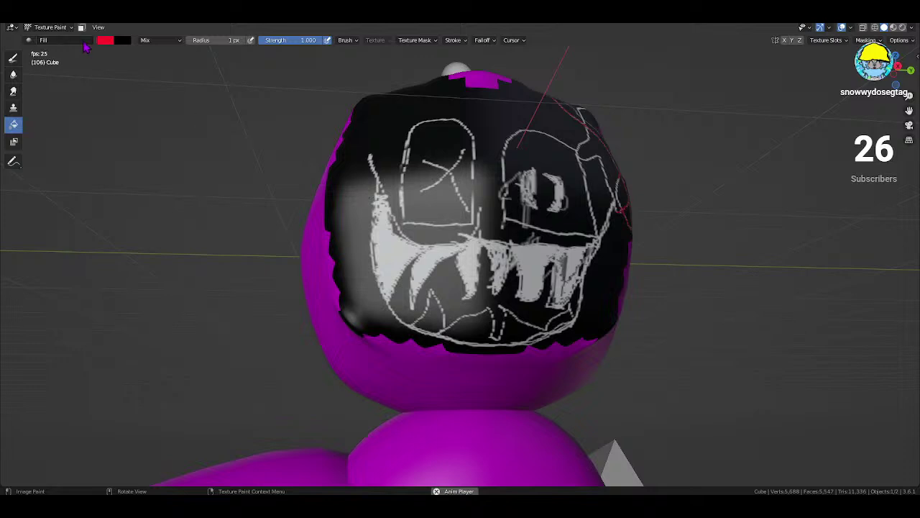
left_click(105, 40)
left_click(136, 85)
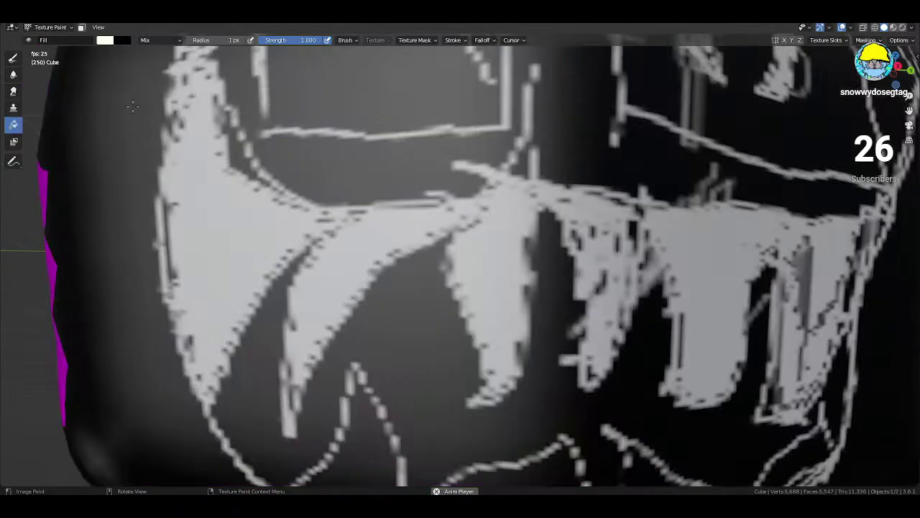
key("ctrl+space")
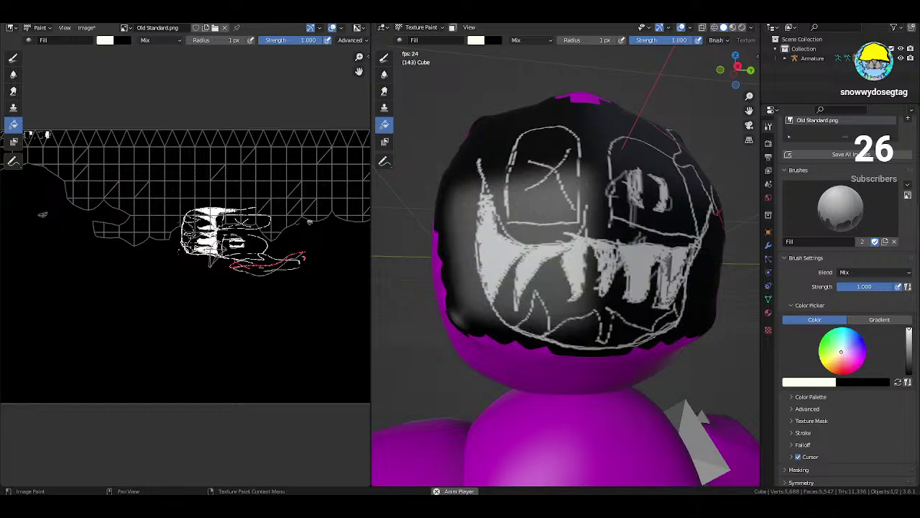
key("ctrl+shift+z")
key("ctrl+z")
key("ctrl+shift+z")
key("ctrl+z")
key("ctrl+shift+z")
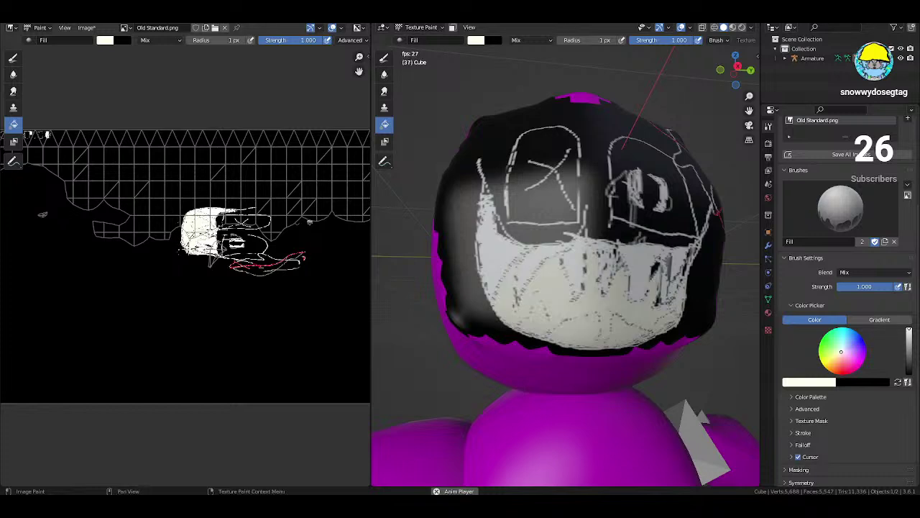
key("ctrl+z")
key("ctrl+shift+z")
key("ctrl+z")
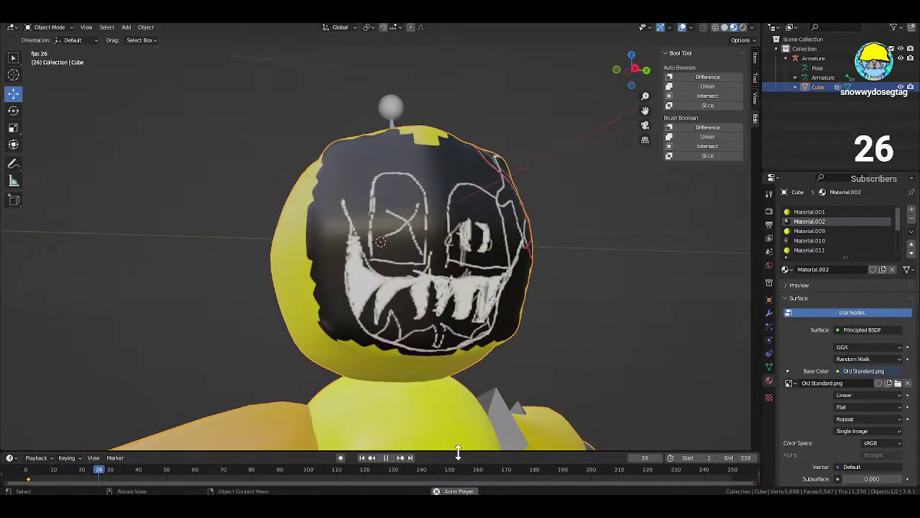
- Stop the animation playback, and close the file while saving it together with its modified images
left_click(386, 458)
scroll(543, 308, "up", 5)
scroll(543, 308, "down", 5)
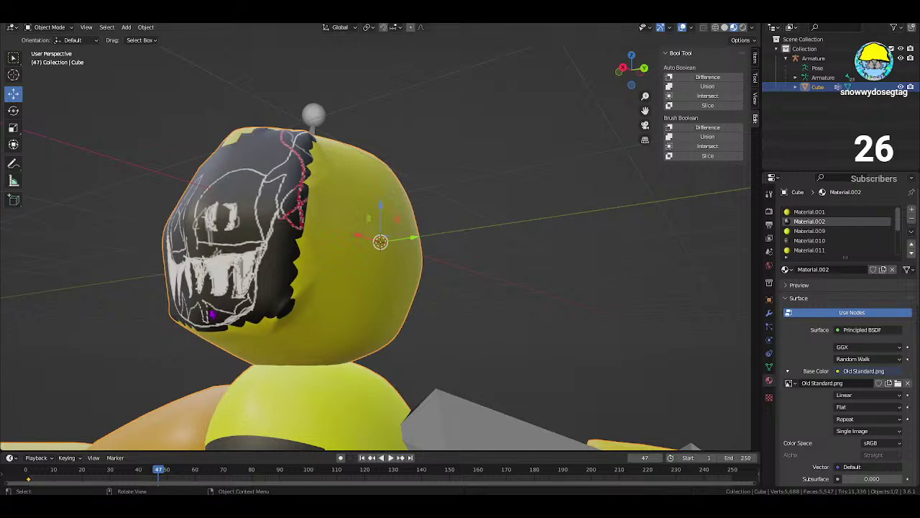
middle_click_drag(213, 314, 473, 329)
key("ctrl+q")
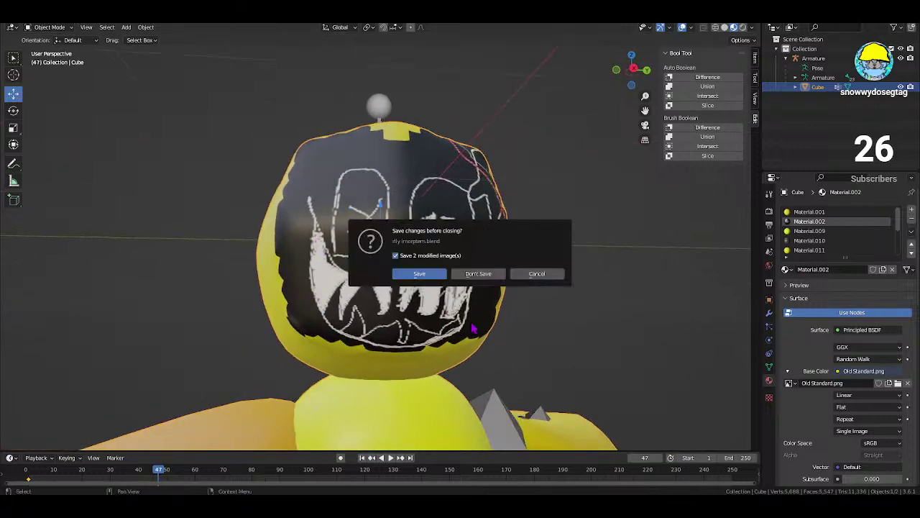
left_click(419, 274)
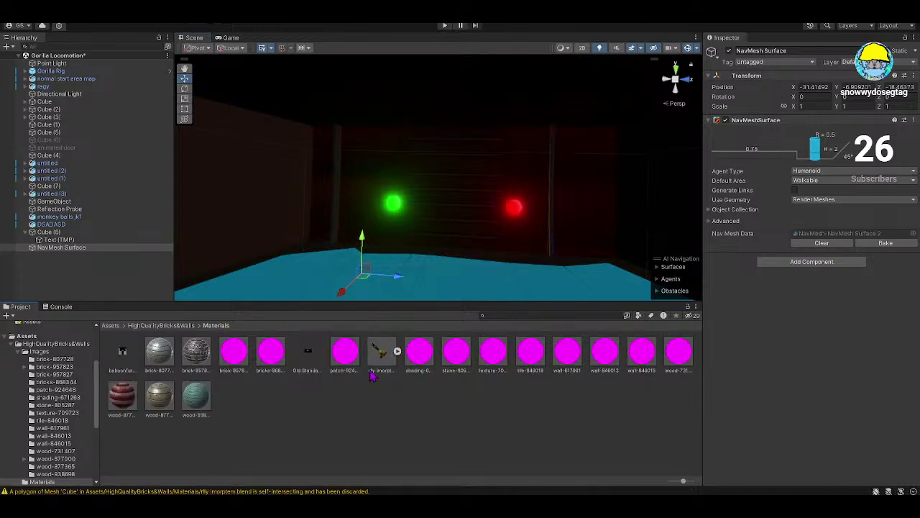
- Switch to Unity, and open the baboonfurwhite texture in the image viewer to inspect it and close it
double_click(133, 365)
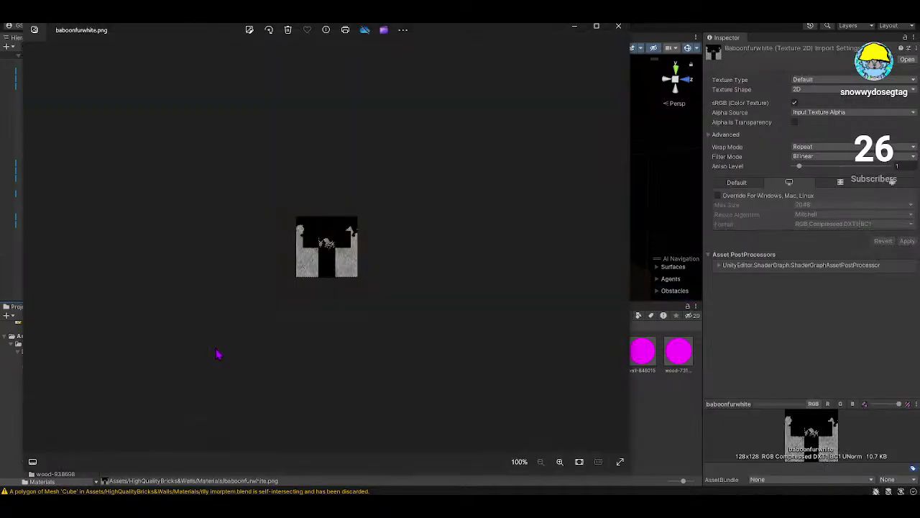
left_click(618, 27)
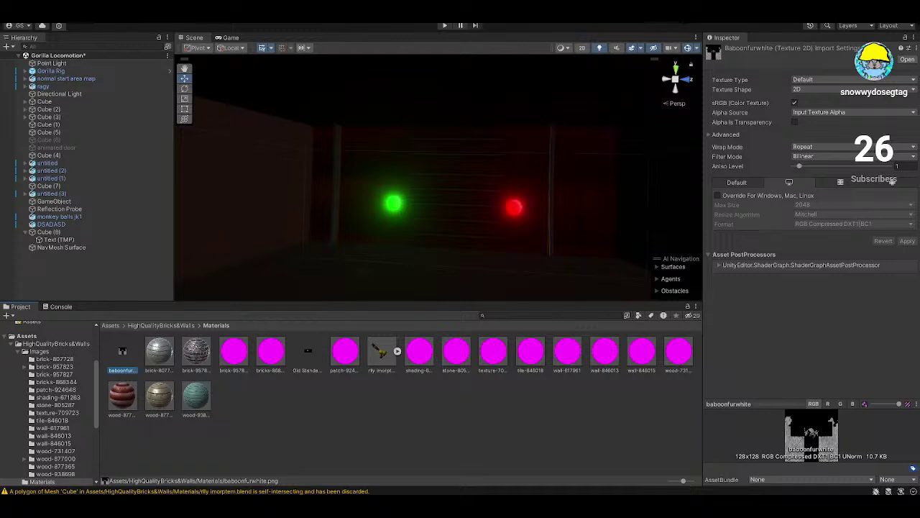
- Place the rlly imorptem model in the scene near the Chimp Facility sign, raise it to Y 2.35, and examine its face
key("w")
right_click_drag(421, 208, 615, 281)
right_click_drag(546, 287, 288, 216)
right_click_drag(45, 164, 787, 180)
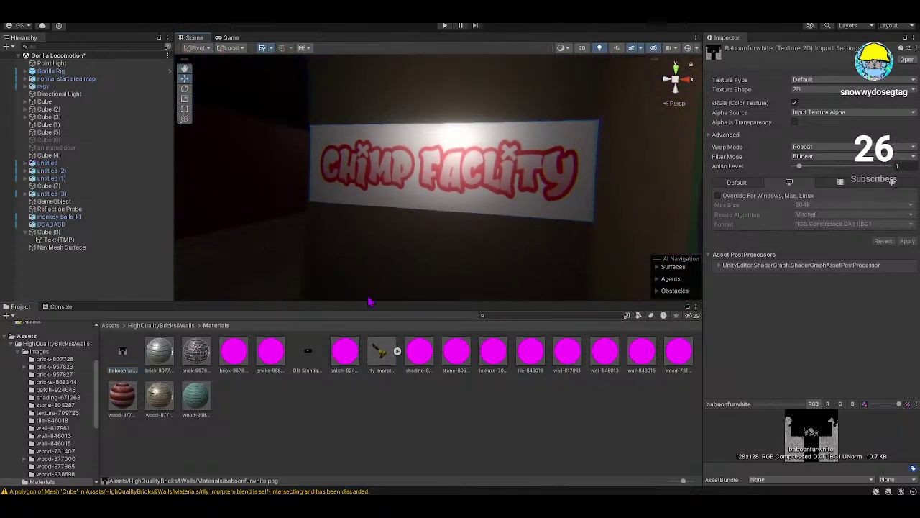
left_click_drag(372, 376, 277, 258)
right_click_drag(277, 258, 330, 237)
left_click_drag(331, 238, 347, 146)
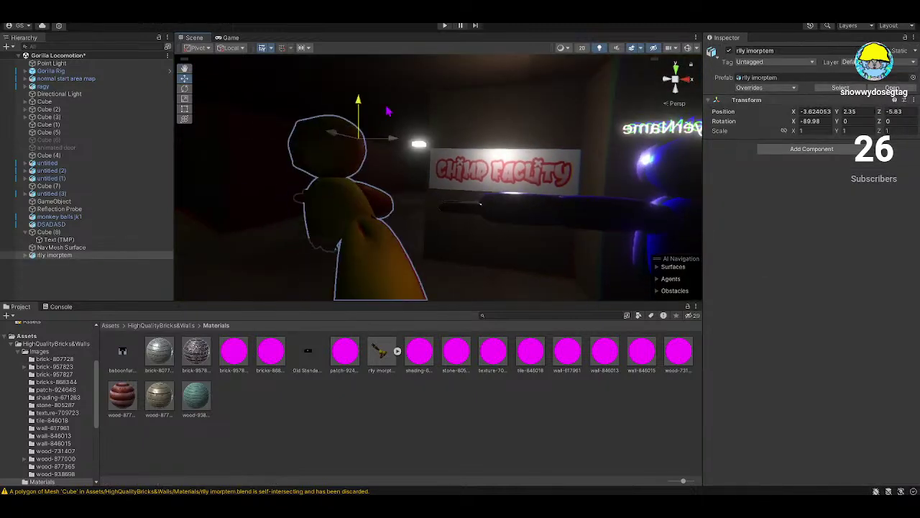
right_click_drag(341, 138, 608, 159)
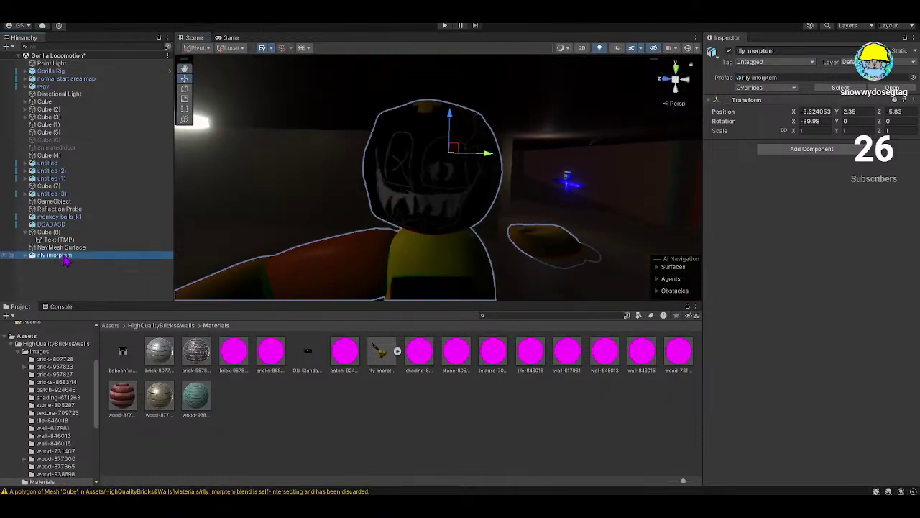
- Delete the rlly imorptem model from the scene, and open the project's root Assets folder
right_click(63, 255)
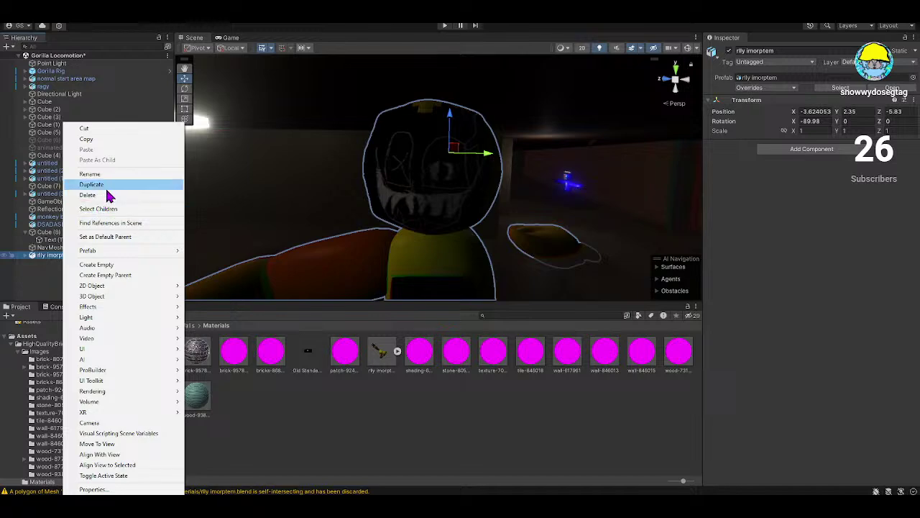
left_click(107, 197)
right_click_drag(546, 208, 739, 149)
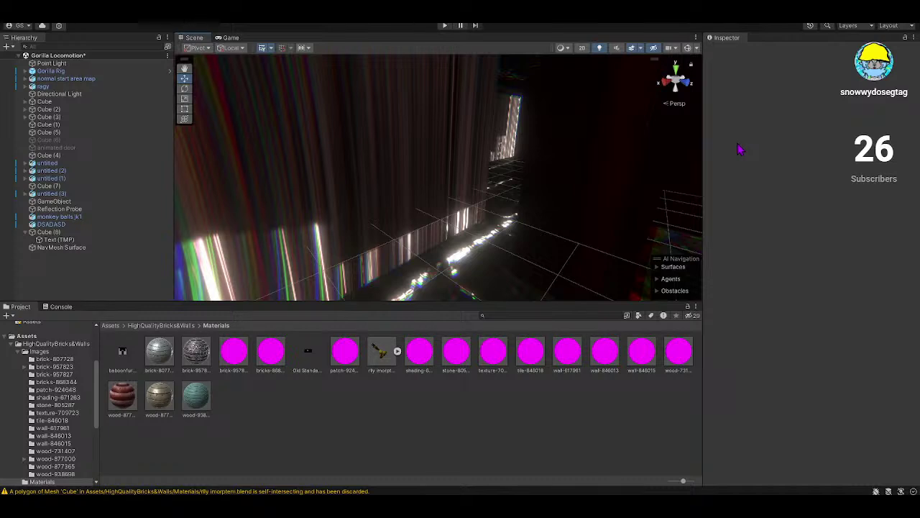
left_click(27, 335)
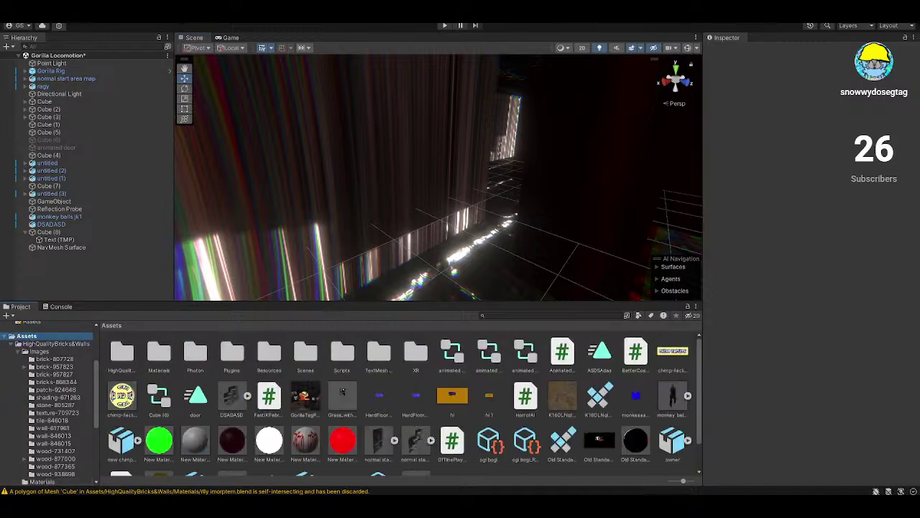
right_click_drag(543, 184, 391, 150)
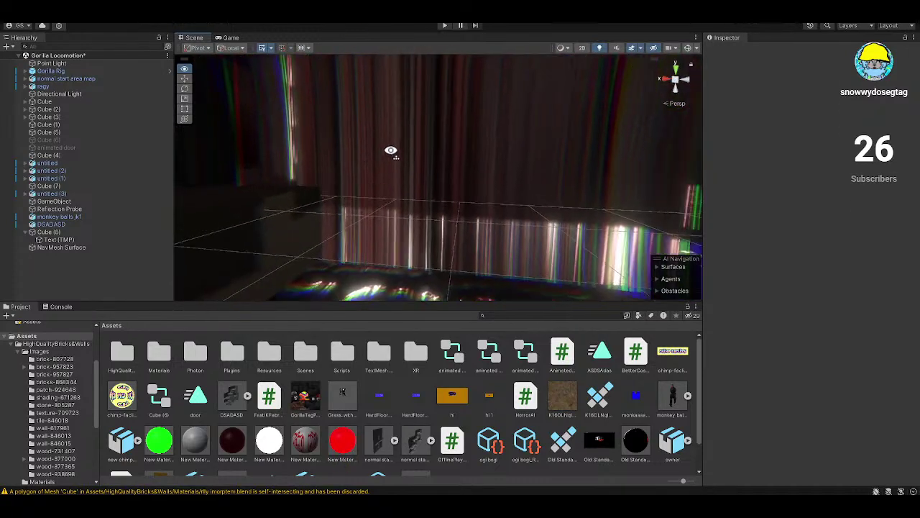
- Select Cube (5) and examine the dark rooms and corridor around it in the scene
right_click_drag(406, 148, 652, 146)
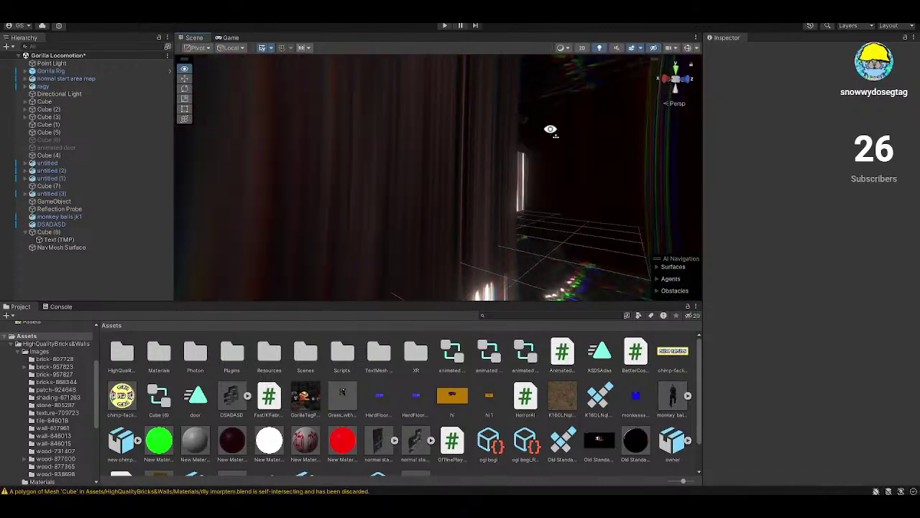
right_click_drag(550, 130, 625, 101)
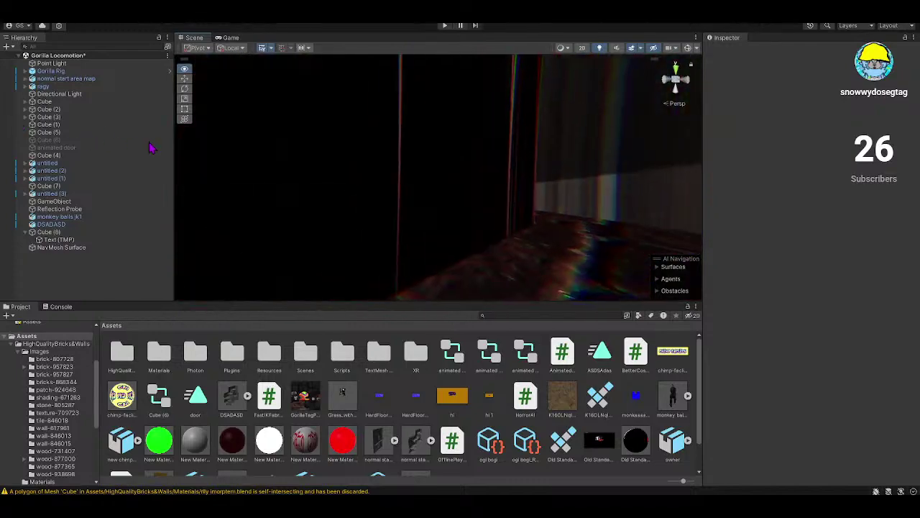
left_click(137, 133)
right_click_drag(424, 190, 185, 206)
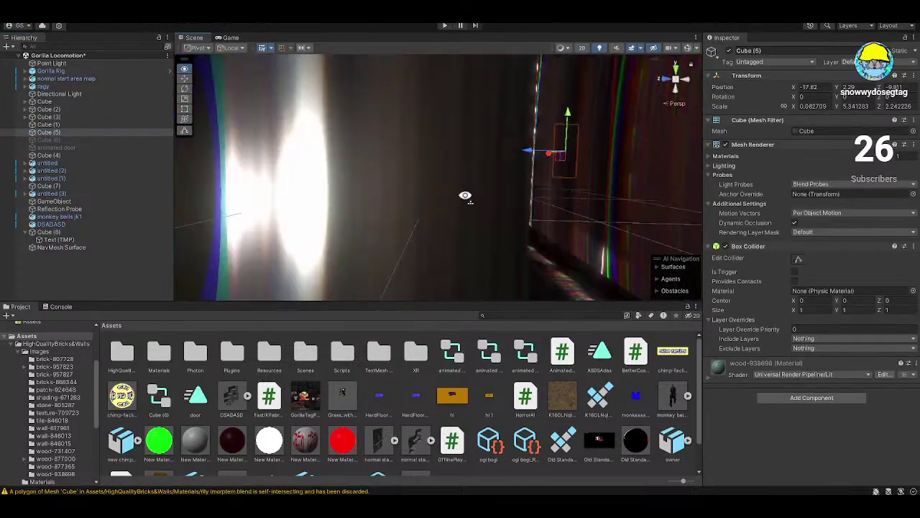
right_click_drag(503, 209, 462, 191)
right_click_drag(708, 195, 465, 203)
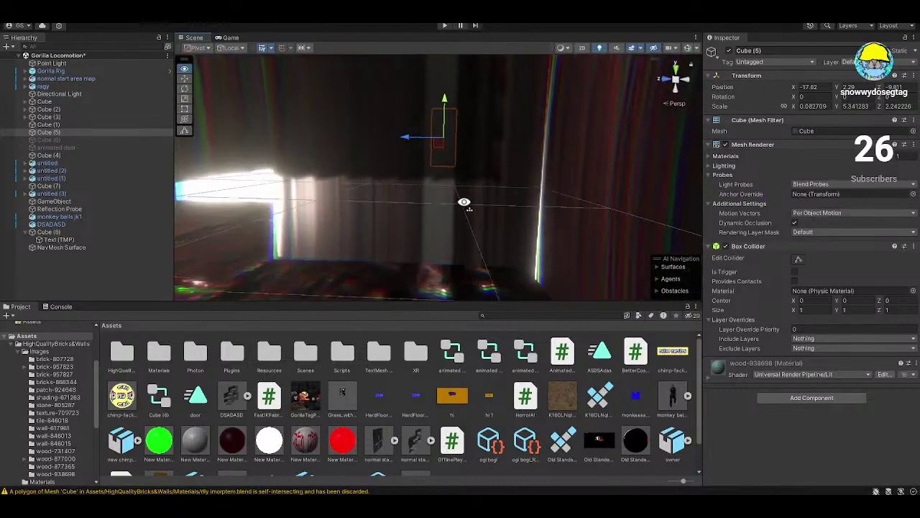
right_click_drag(615, 197, 369, 195)
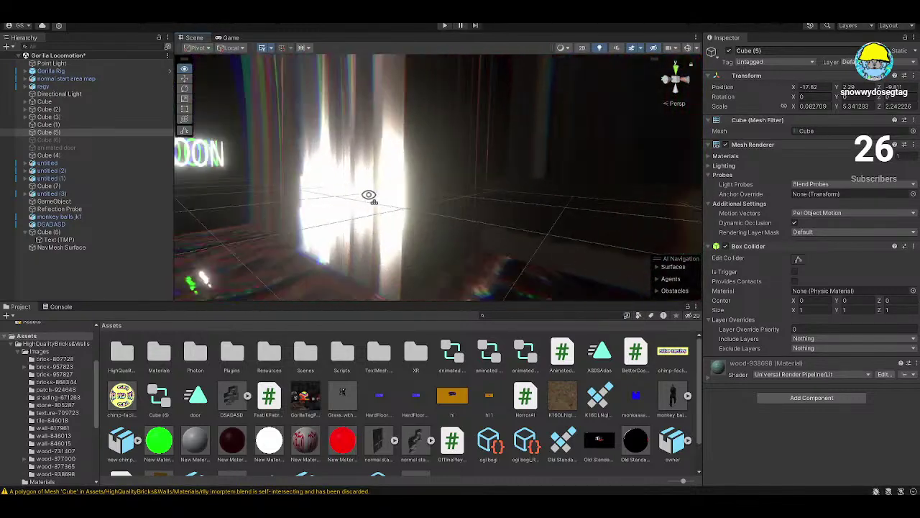
right_click_drag(233, 192, 23, 206)
right_click_drag(69, 185, 324, 184)
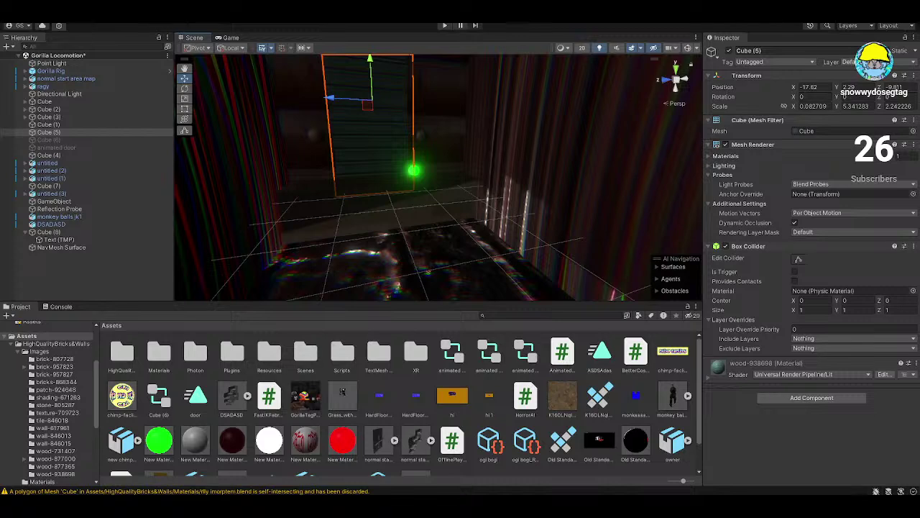
- Inspect the Chimp Facility sign and the door with the green and red lights around Cube (5)
right_click_drag(386, 197, 355, 242)
key("w")
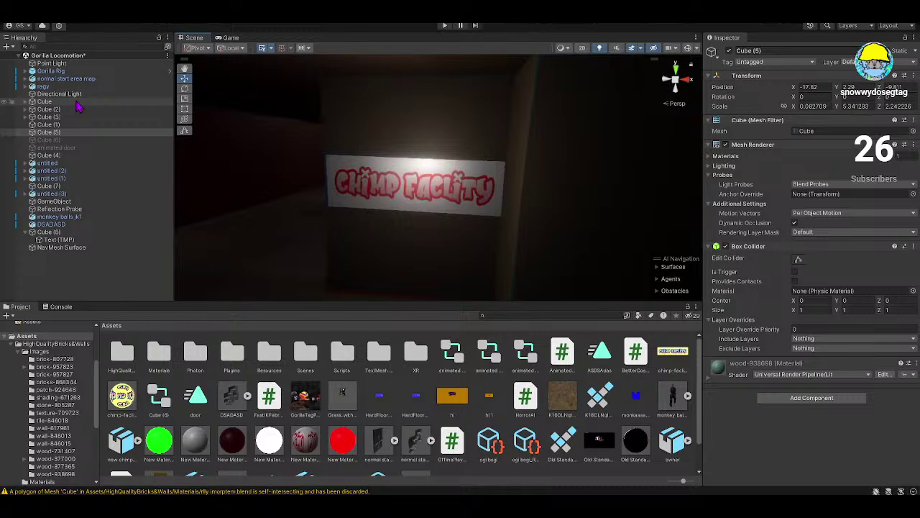
right_click_drag(494, 148, 302, 151)
right_click_drag(811, 172, 352, 199)
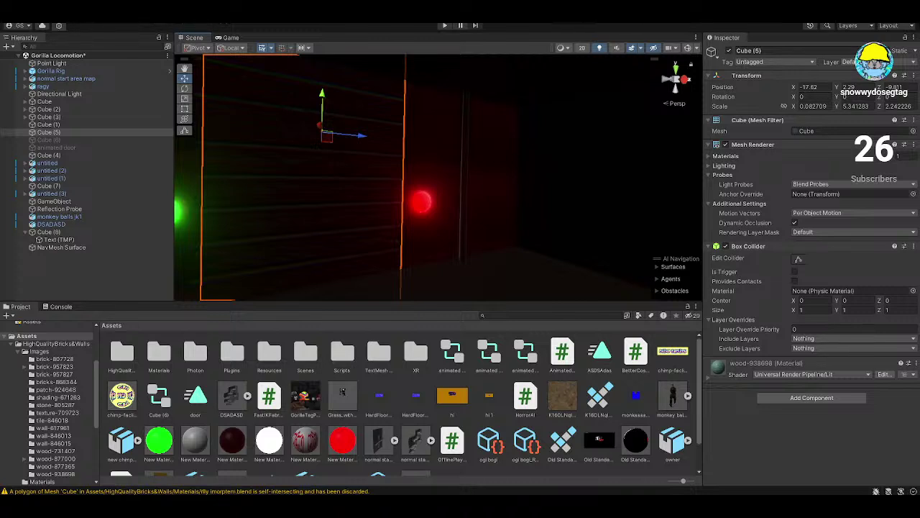
right_click_drag(310, 107, 180, 59)
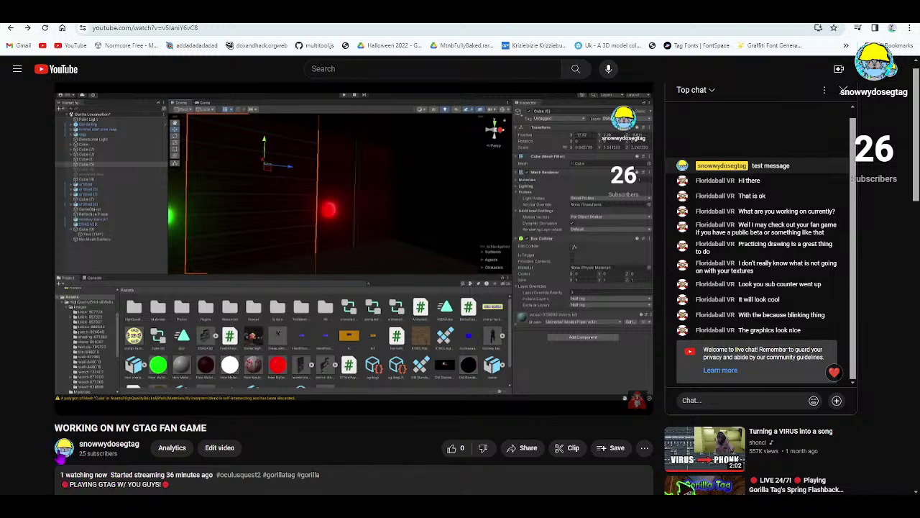
- Expand the description of the "WORKING ON MY GTAG FAN GAME" live stream on YouTube, and return to Unity
scroll(115, 452, "down", 2)
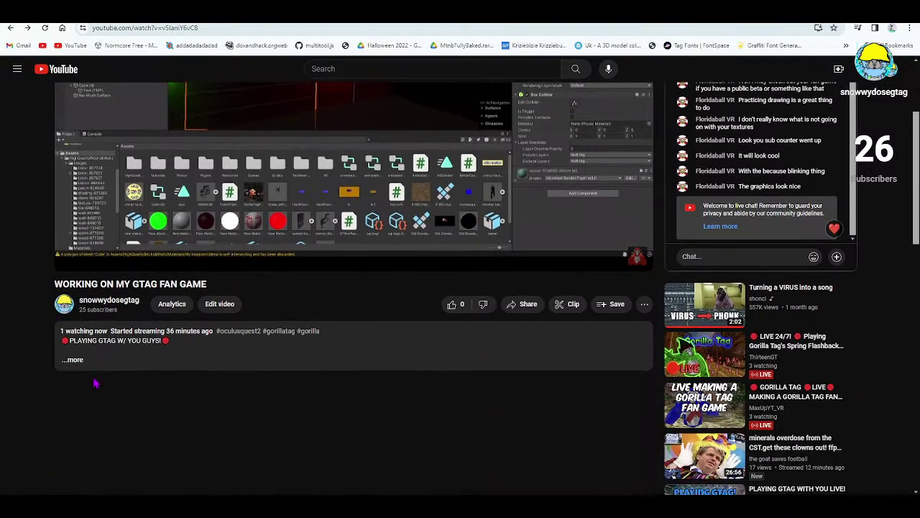
left_click(101, 360)
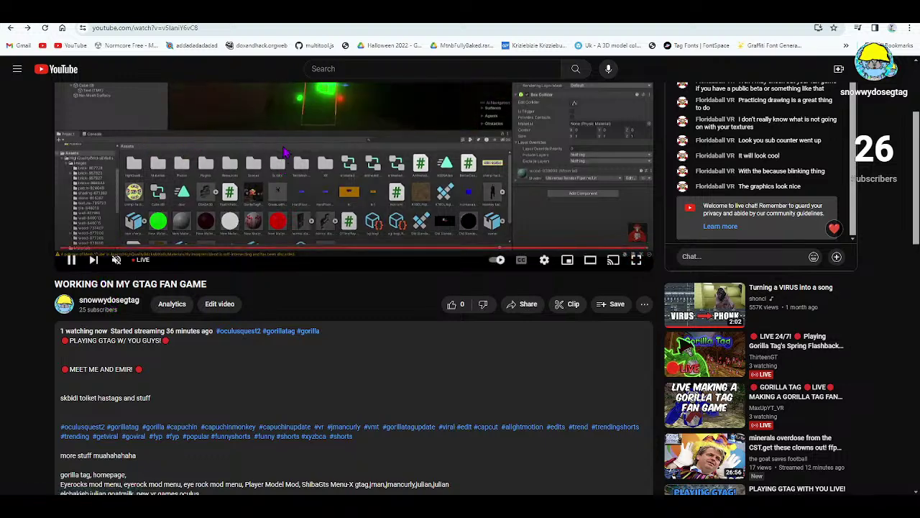
key("alt+Tab")
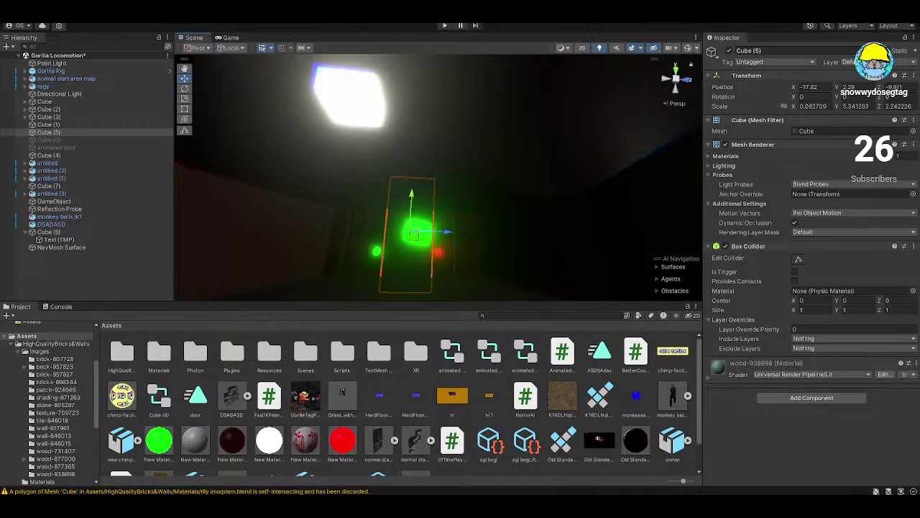
- Switch to YouTube and browse the recommended videos and Shorts on the home page
key("alt+Tab")
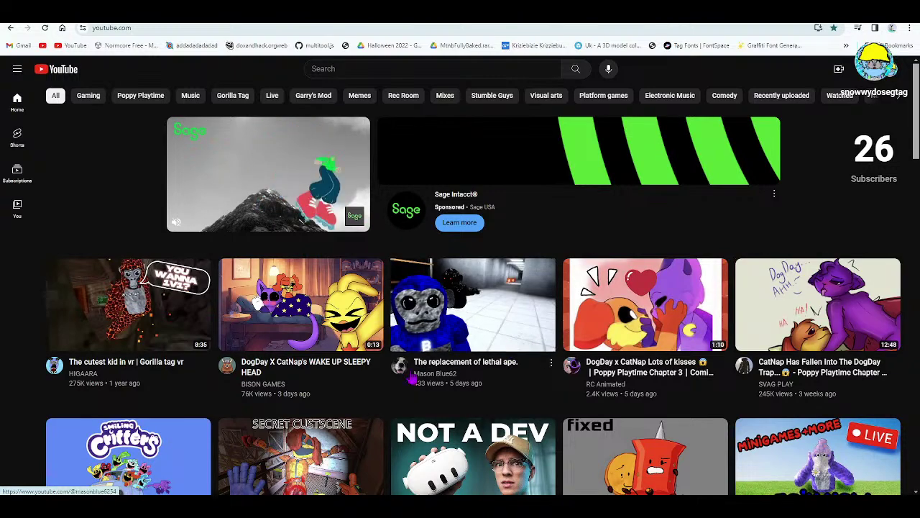
scroll(406, 363, "down", 2)
scroll(406, 363, "down", 5)
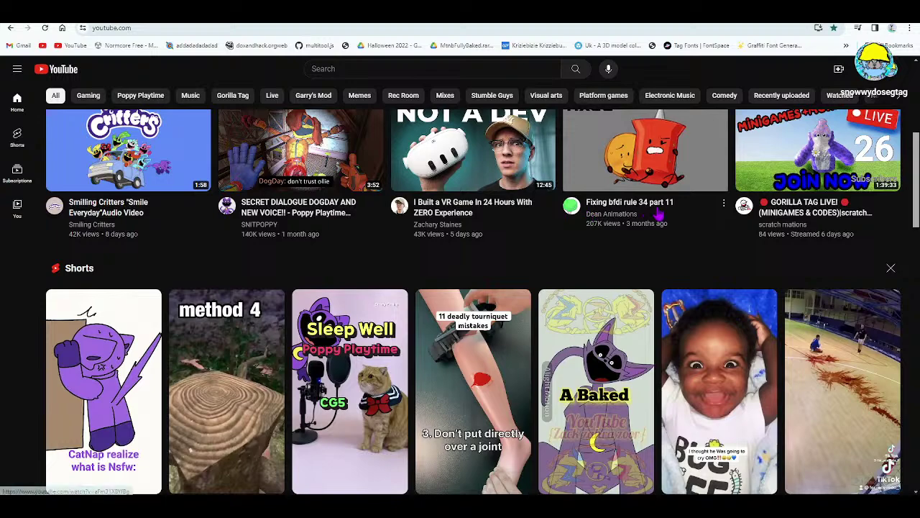
mouse_move(684, 224)
scroll(686, 226, "up", 1)
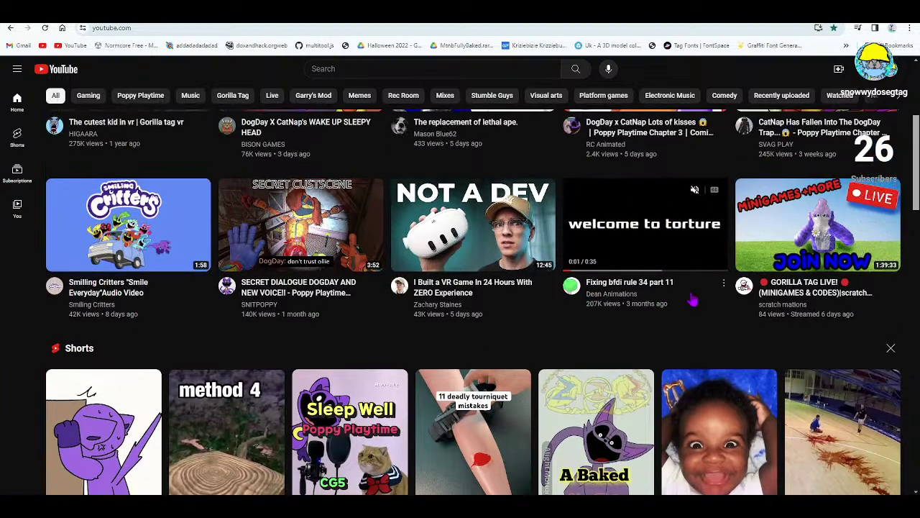
scroll(339, 335, "down", 2)
scroll(316, 259, "up", 2)
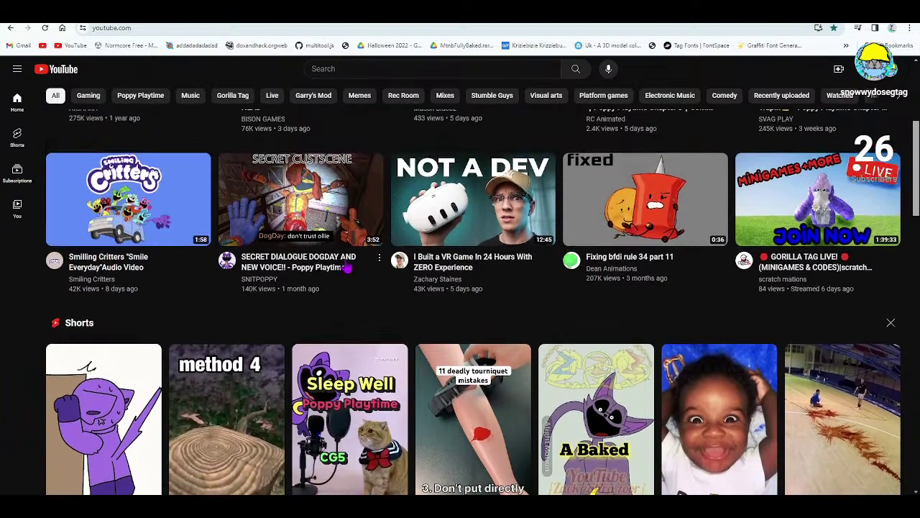
mouse_move(314, 251)
mouse_move(166, 212)
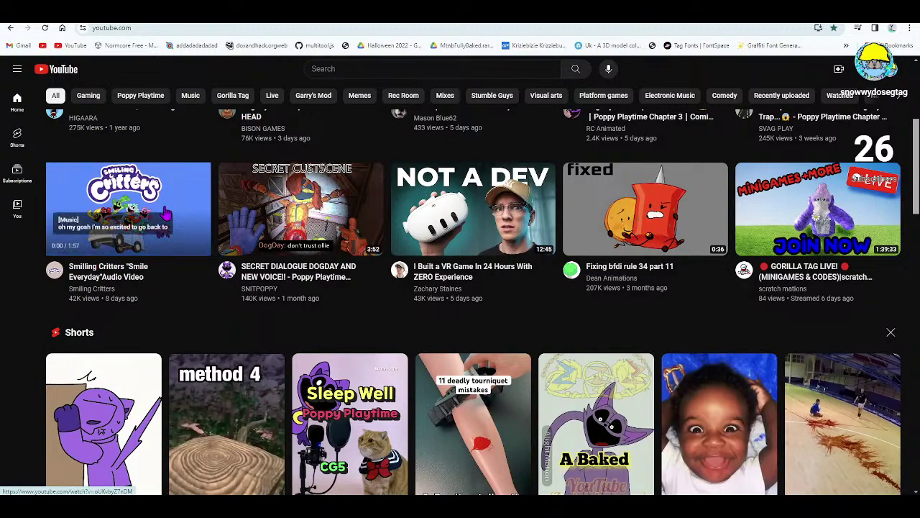
scroll(294, 269, "down", 3)
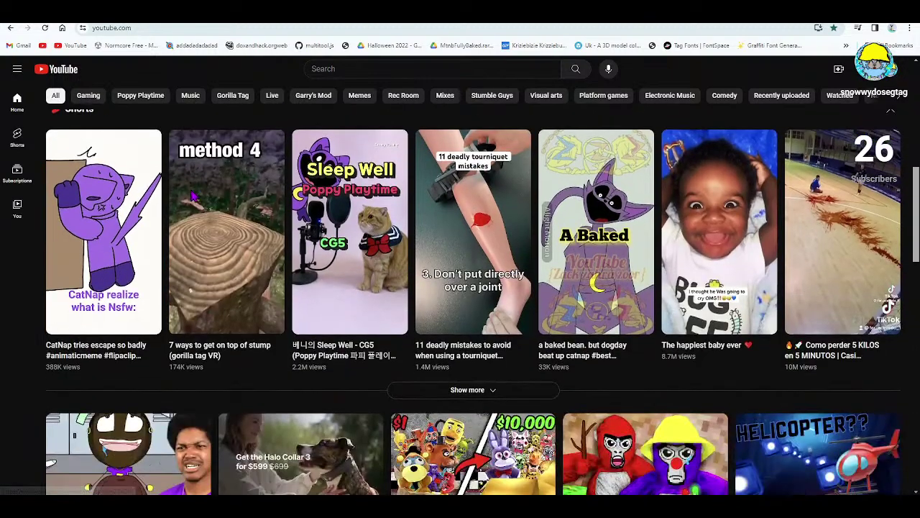
scroll(294, 269, "down", 2)
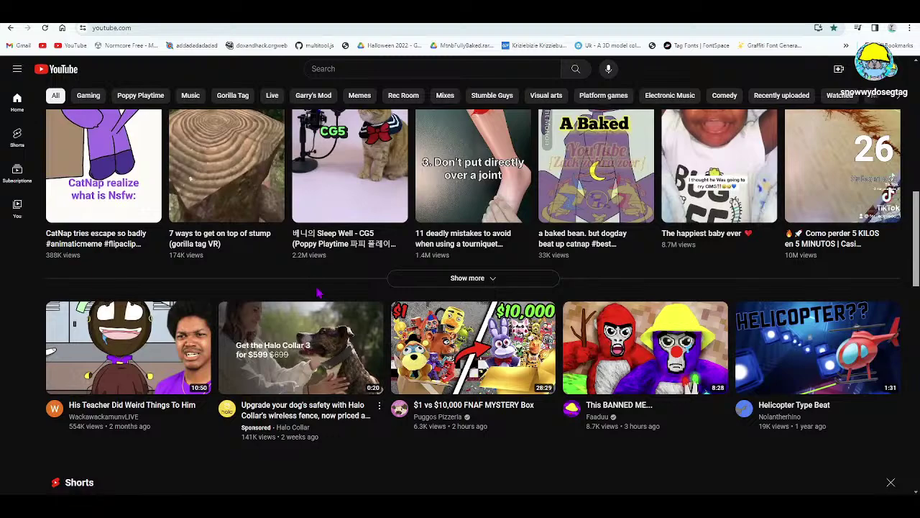
scroll(266, 360, "down", 3)
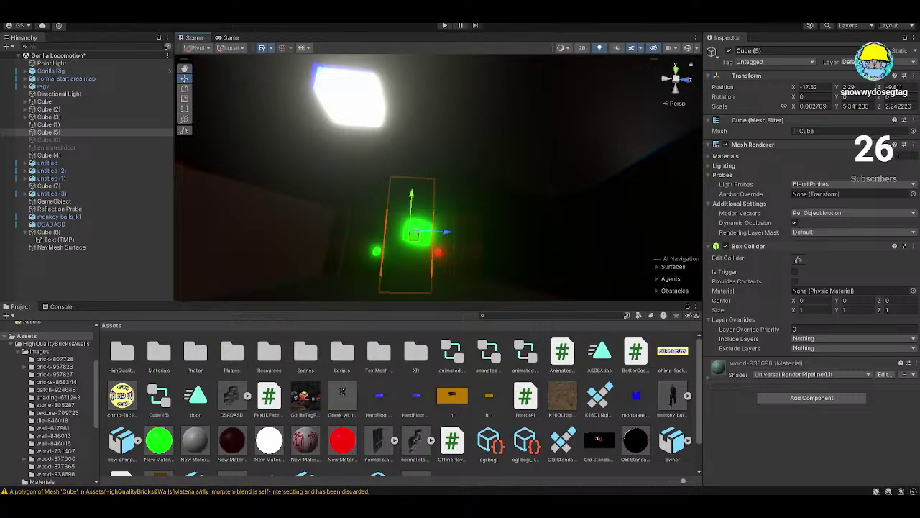
- Switch to Discord, maximize its window and view the profile of the author of the punishment list in the rules channel
key("alt+Tab")
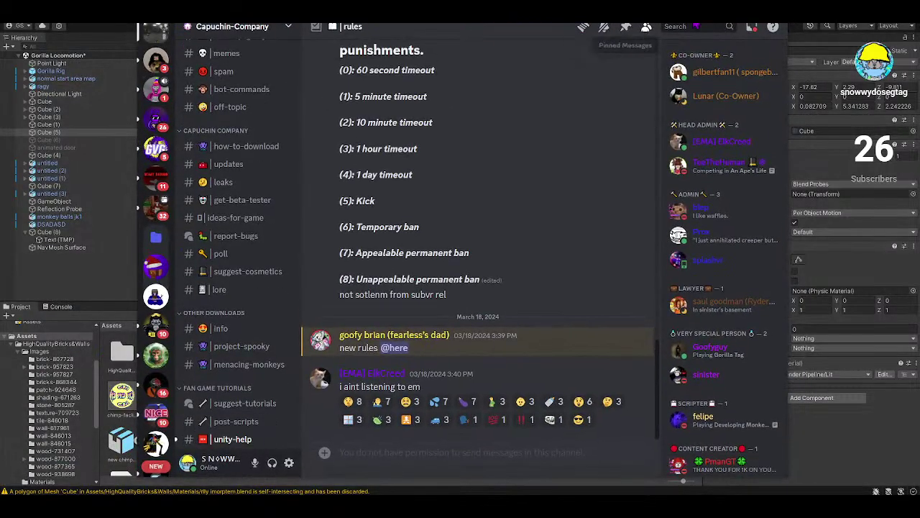
key("super+Up")
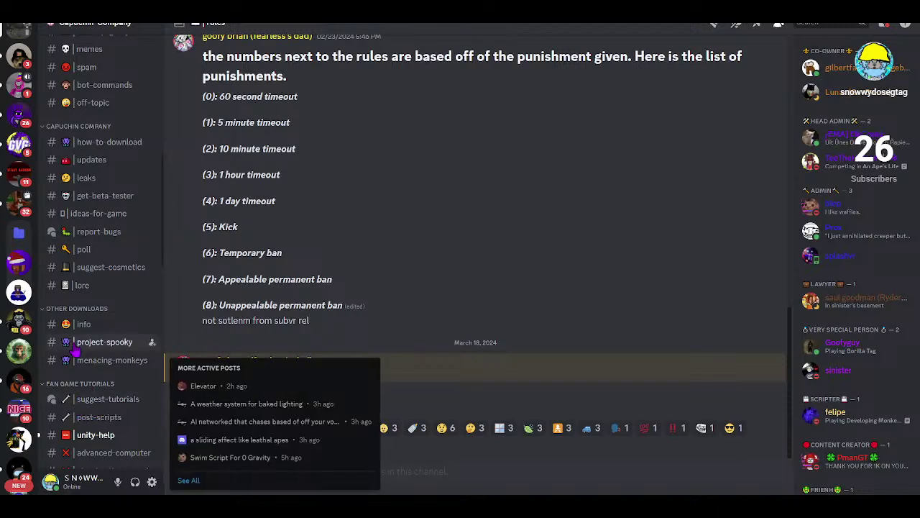
scroll(296, 206, "up", 1)
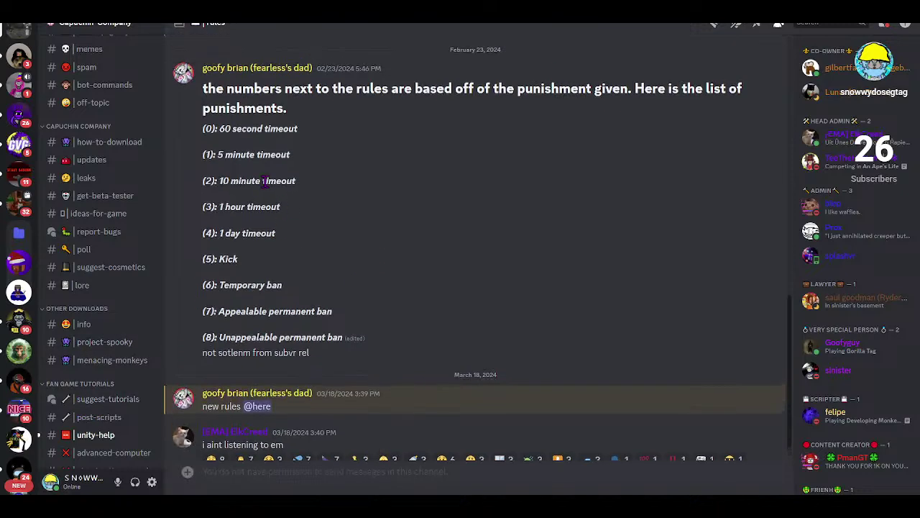
left_click(188, 78)
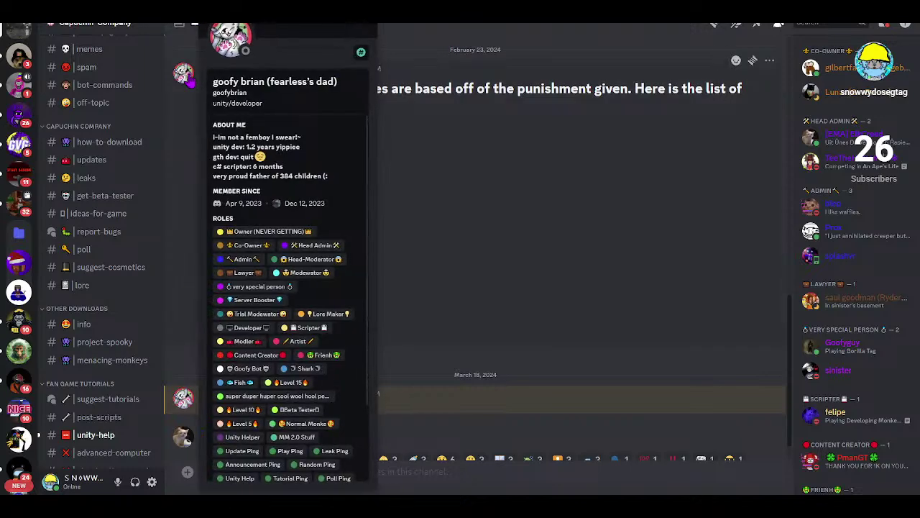
scroll(288, 288, "down", 3)
left_click(189, 77)
left_click(189, 77)
left_click(188, 78)
- Open the big-scary-rods channel under Fan Game Tutorials to view its scripts
scroll(136, 375, "down", 1)
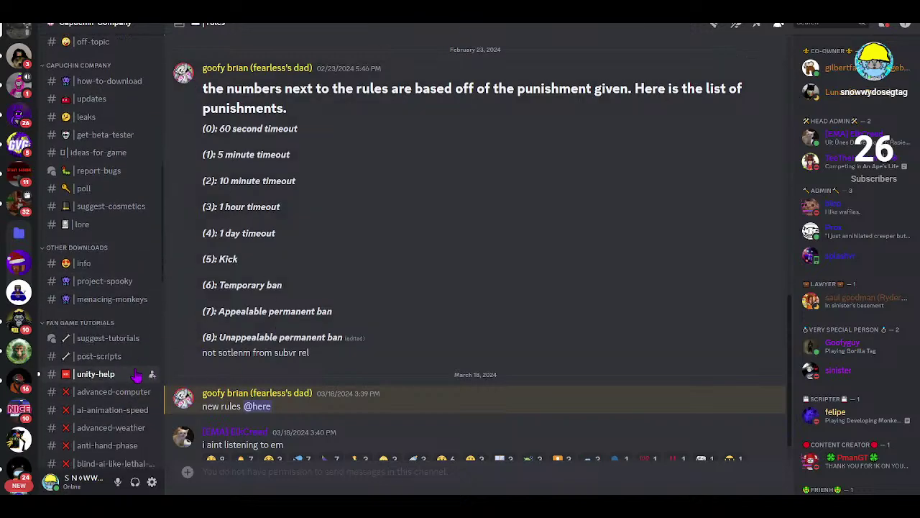
scroll(137, 375, "down", 5)
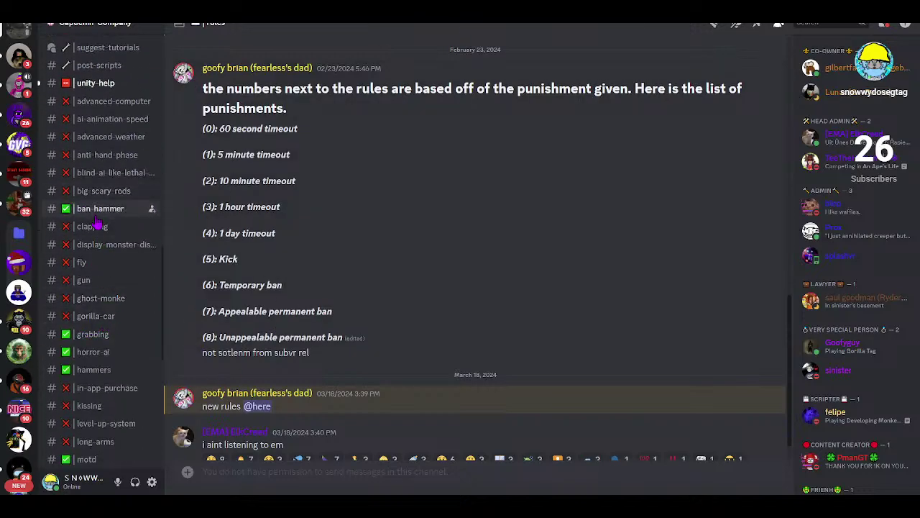
left_click(106, 195)
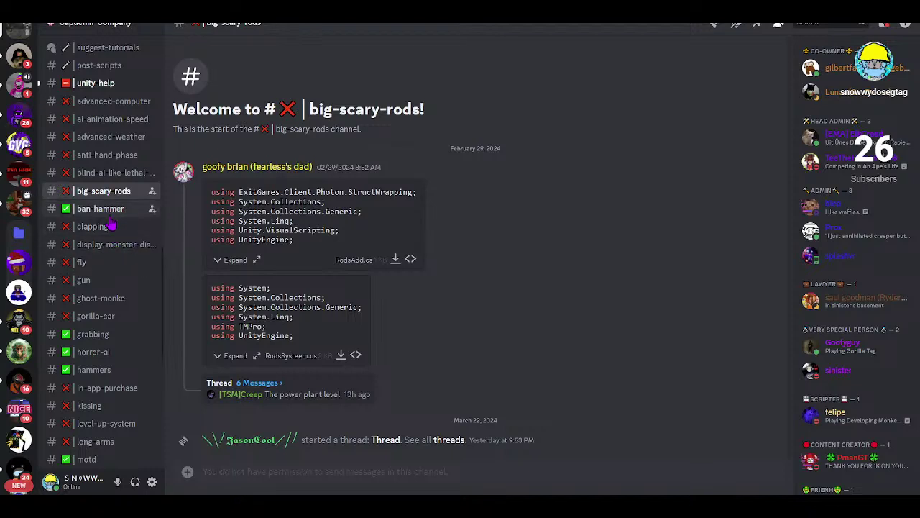
scroll(111, 225, "down", 1)
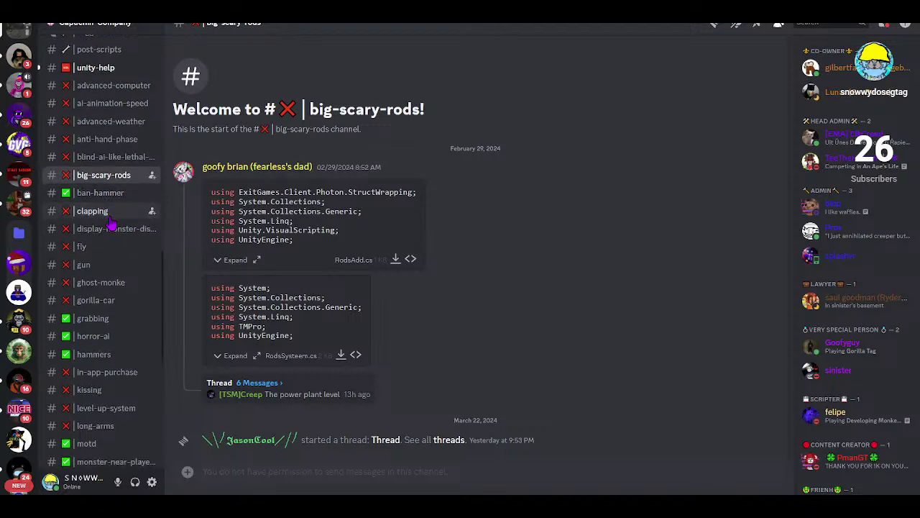
- Open the horror-ai channel and review the posted Jumpscare, MonsterNavigation, NetworkAi and Patrol scripts
left_click(93, 335)
scroll(349, 399, "up", 2)
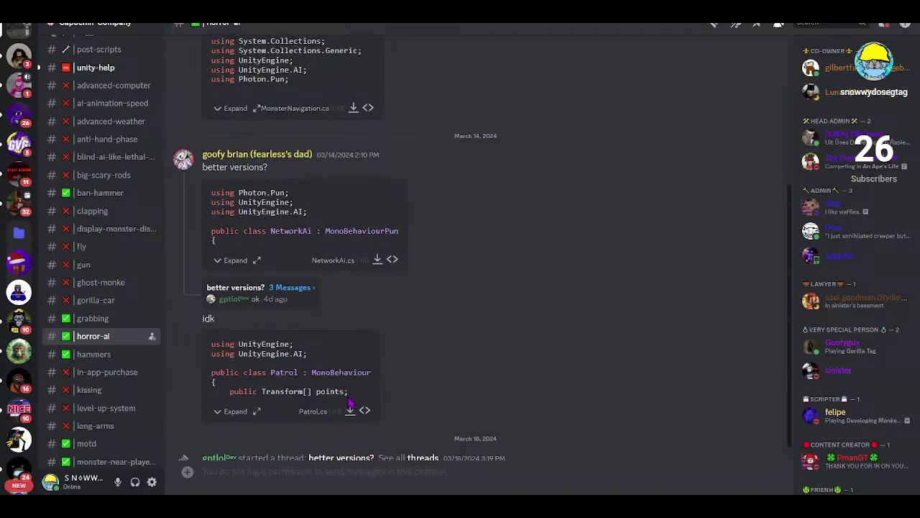
scroll(348, 403, "up", 2)
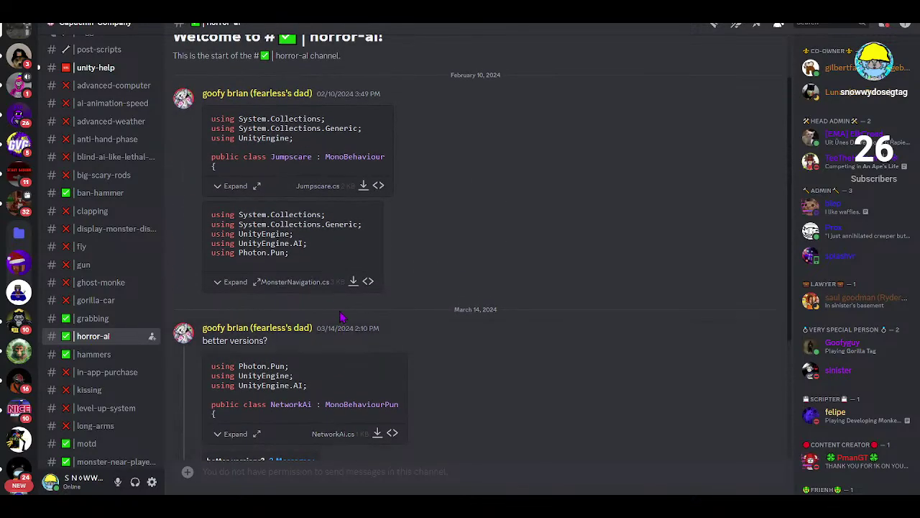
scroll(334, 306, "down", 2)
scroll(331, 302, "down", 2)
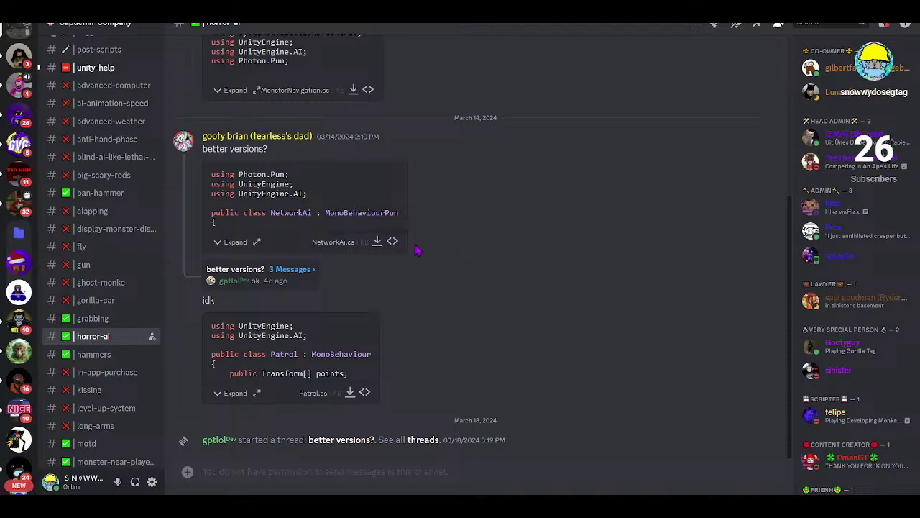
scroll(402, 250, "up", 5)
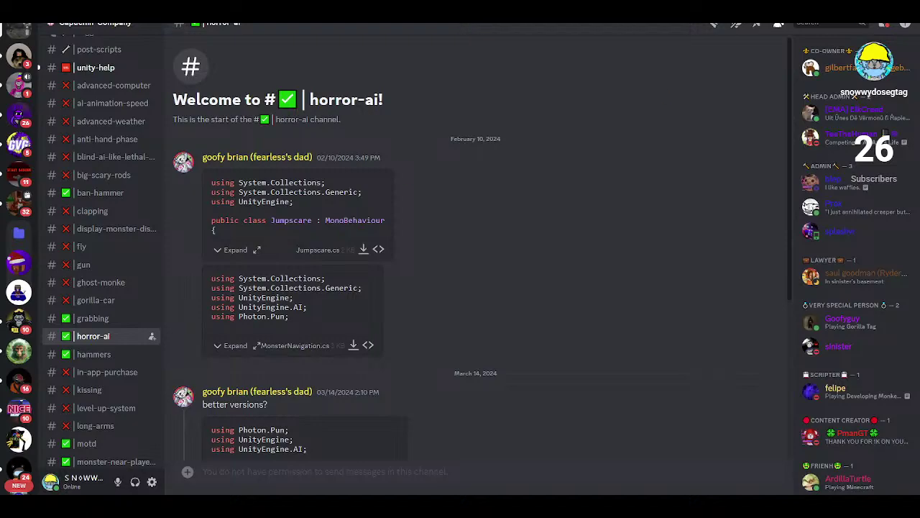
- Switch back to Unity and place the rlly imorptem model from the HighQualityBricks&Walls Materials folder in the corridor
key("alt+Tab")
right_click_drag(471, 235, 690, 263)
right_click_drag(807, 277, 504, 402)
scroll(405, 436, "down", 2)
scroll(405, 436, "up", 2)
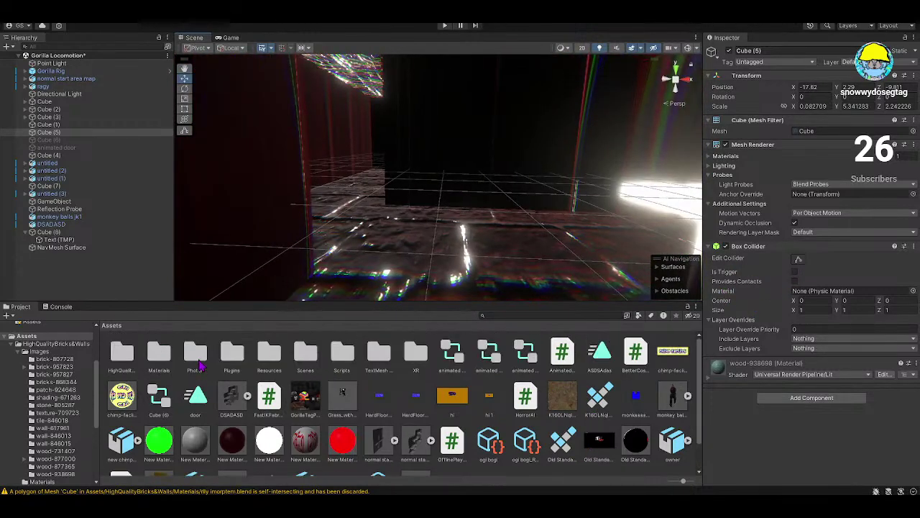
double_click(156, 356)
left_click(156, 356)
double_click(156, 363)
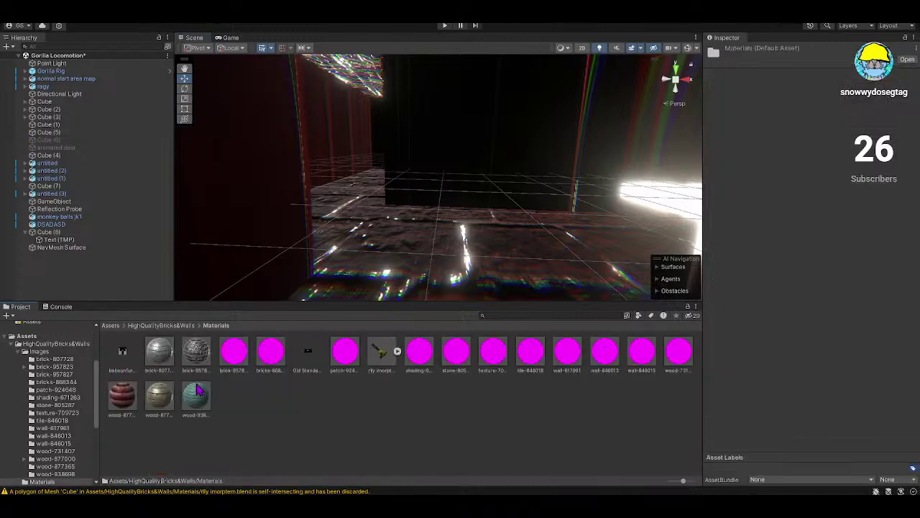
left_click_drag(381, 352, 492, 180)
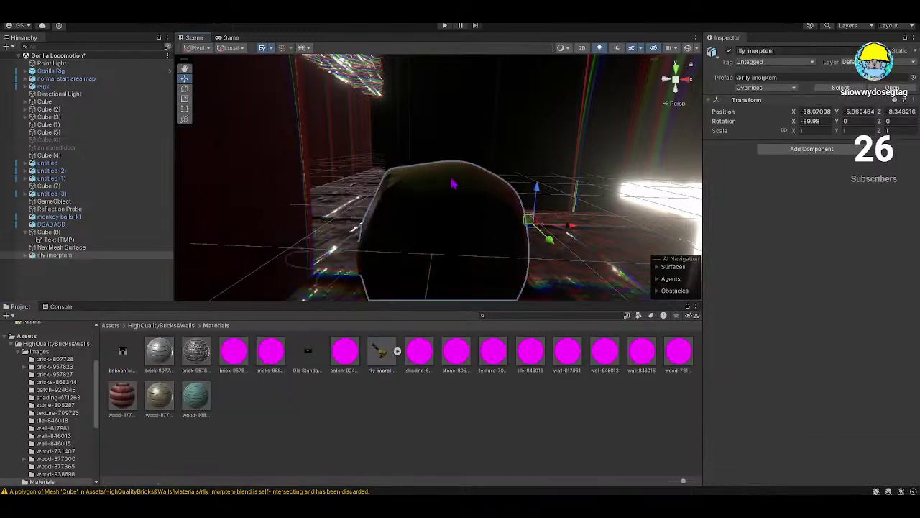
- Scale the rlly imorptem model uniformly to about 0.7, rotate it to about -98.6 on Z, and check it with scene lighting off
key("f")
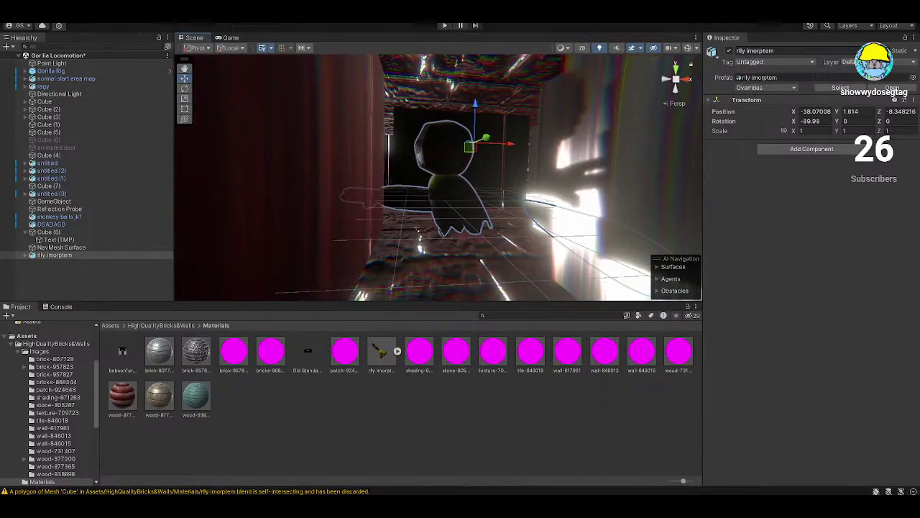
left_click(185, 98)
left_click_drag(475, 143, 475, 176)
left_click(185, 88)
right_click_drag(475, 176, 54, 205)
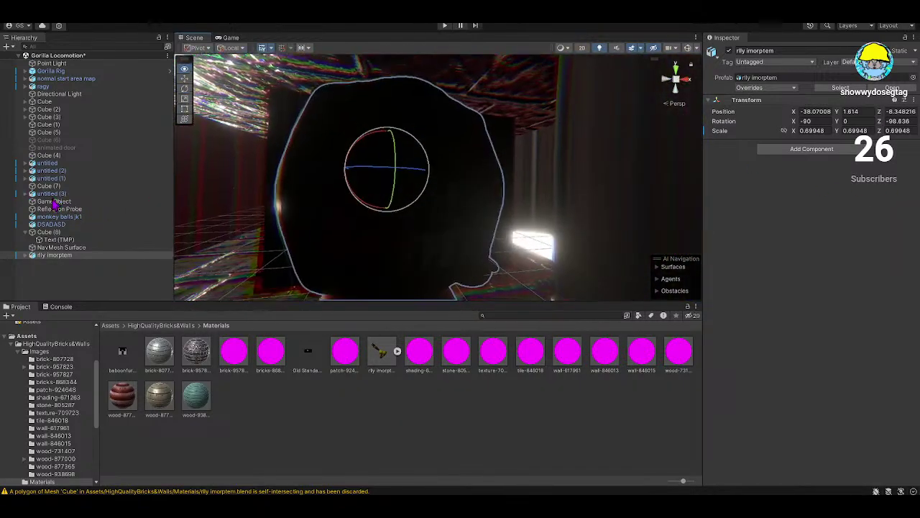
left_click(599, 48)
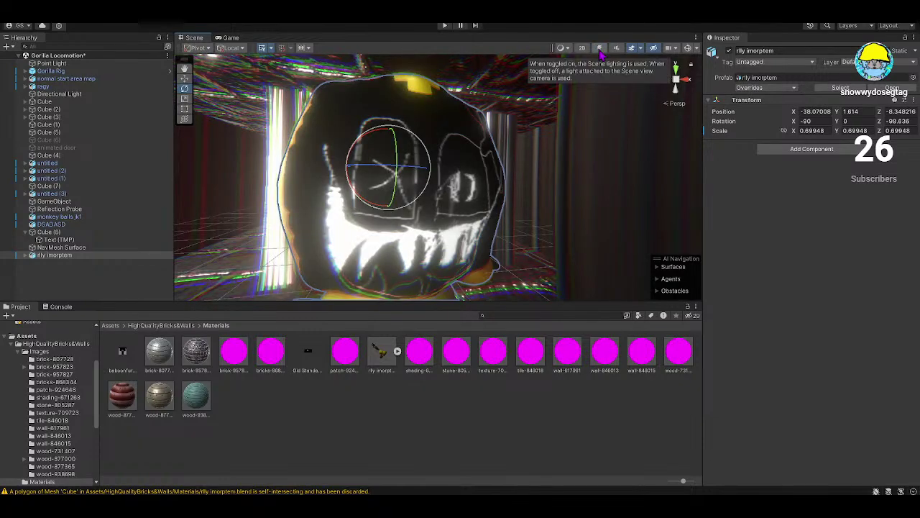
right_click_drag(583, 90, 423, 294)
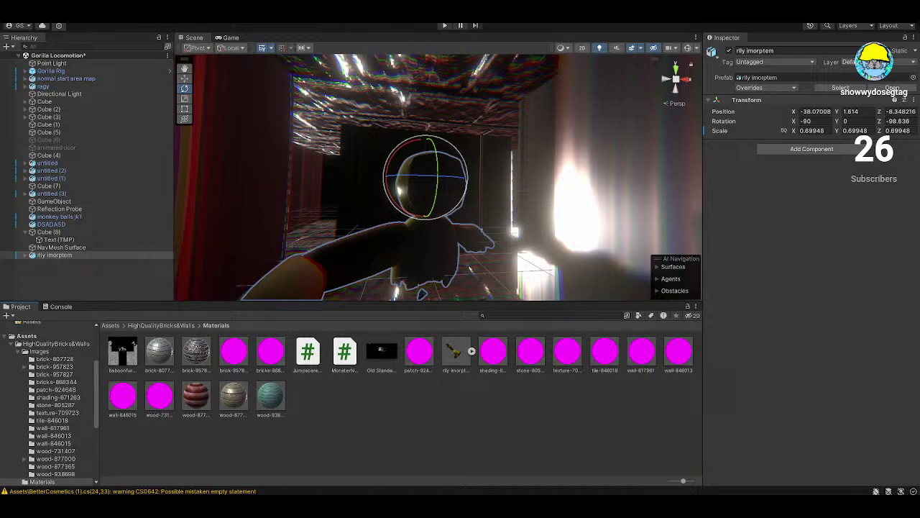
- Add the Monster Navigation (1) script component to the rlly imorptem model
left_click(816, 150)
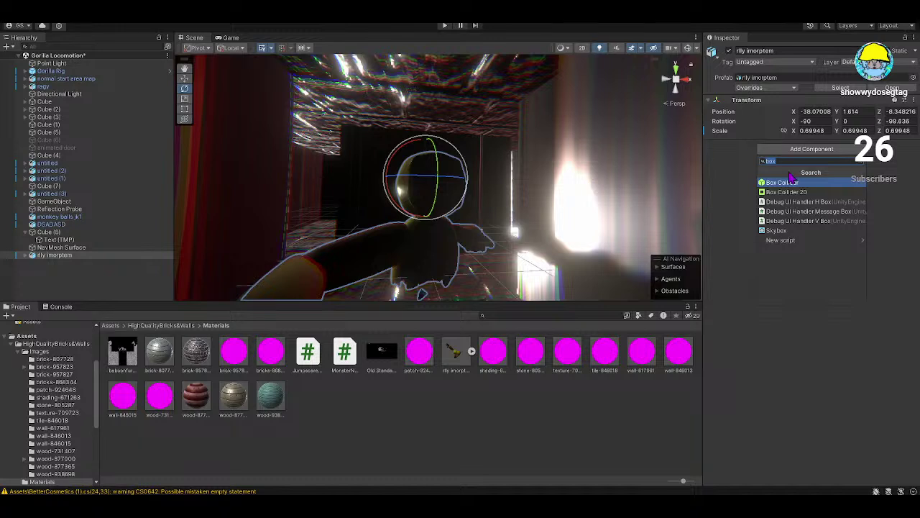
type("MON")
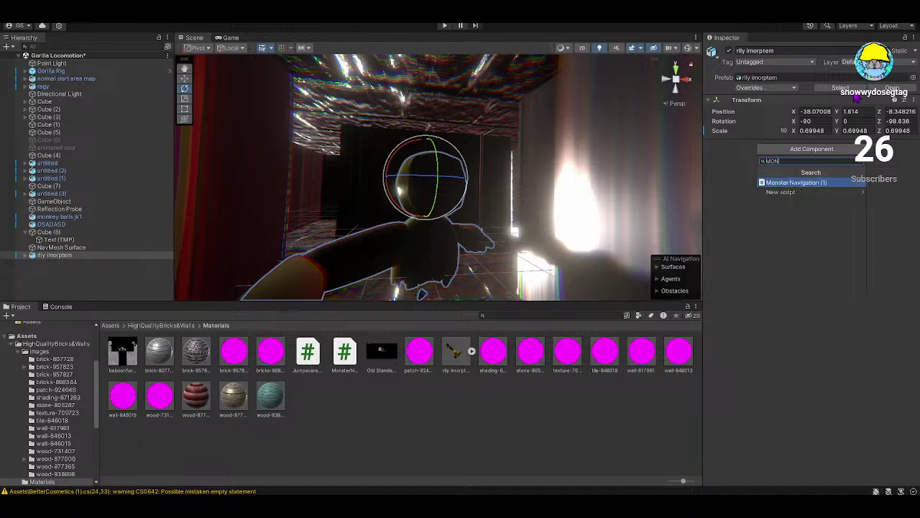
left_click(813, 182)
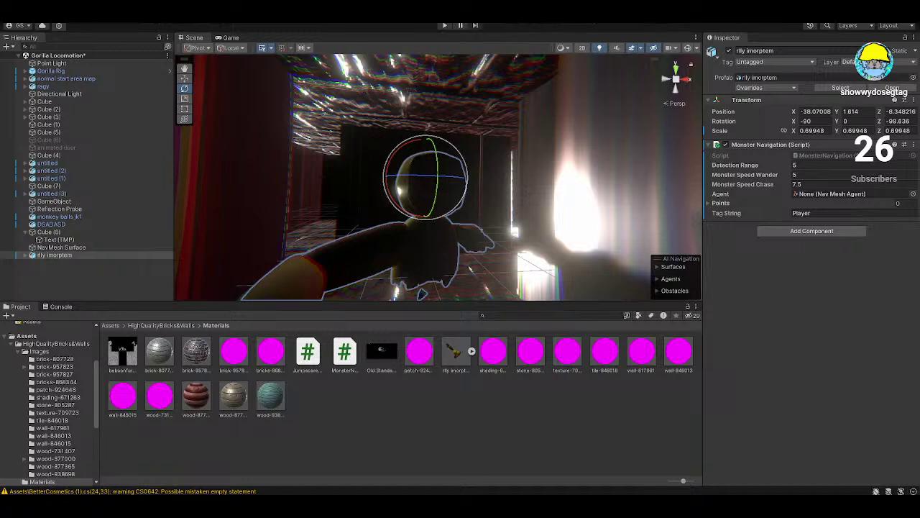
- Add a Nav Mesh Agent component to rlly imorptem and assign it as the Monster Navigation script's Agent
left_click(798, 231)
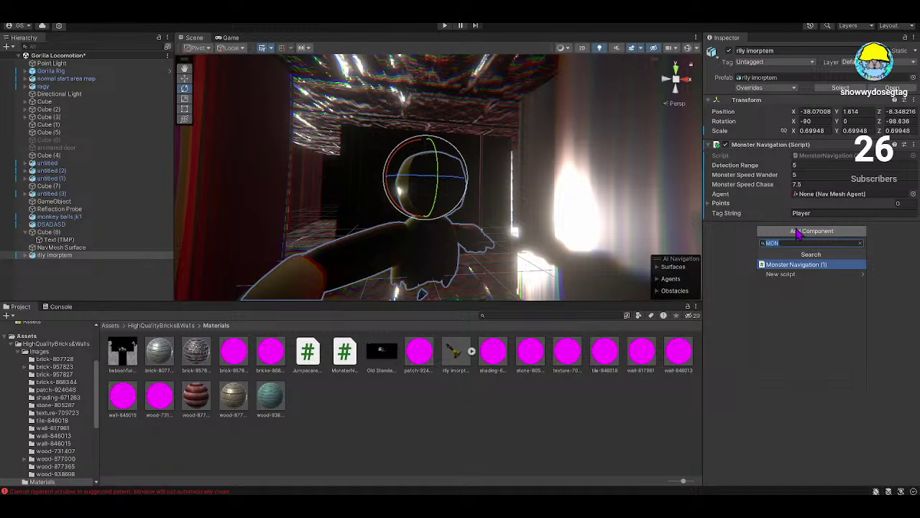
type("NAV MES")
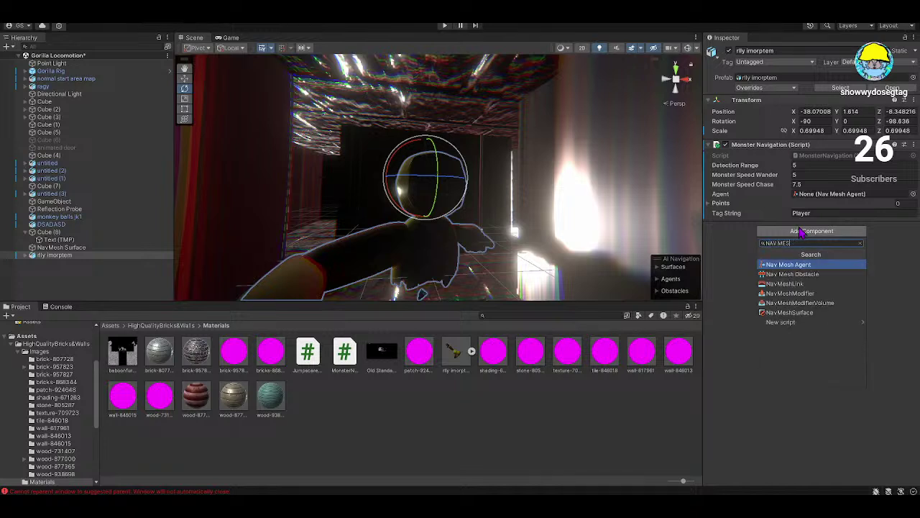
left_click(779, 264)
left_click_drag(776, 228, 819, 195)
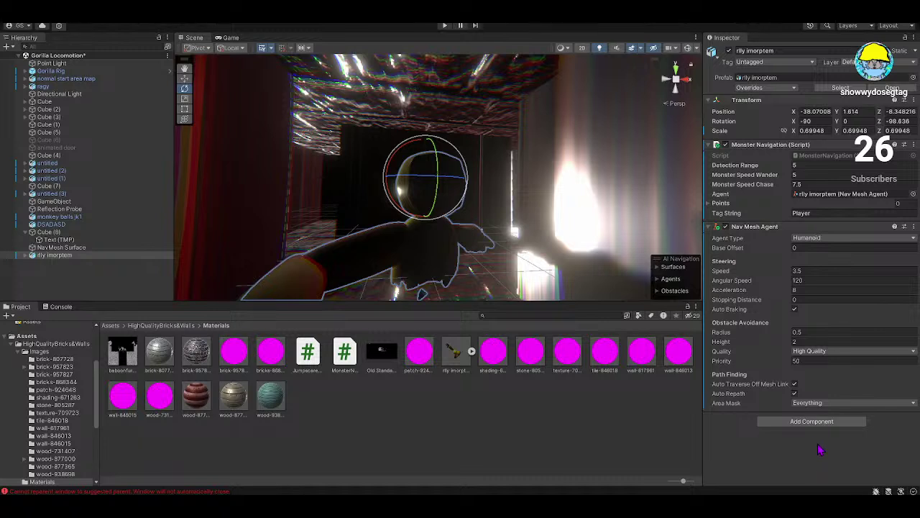
- Find the Jumpscare (1) script and add it as a component to the rlly imorptem model
left_click(812, 421)
key("BackSpace")
type("JUMP SDCAER")
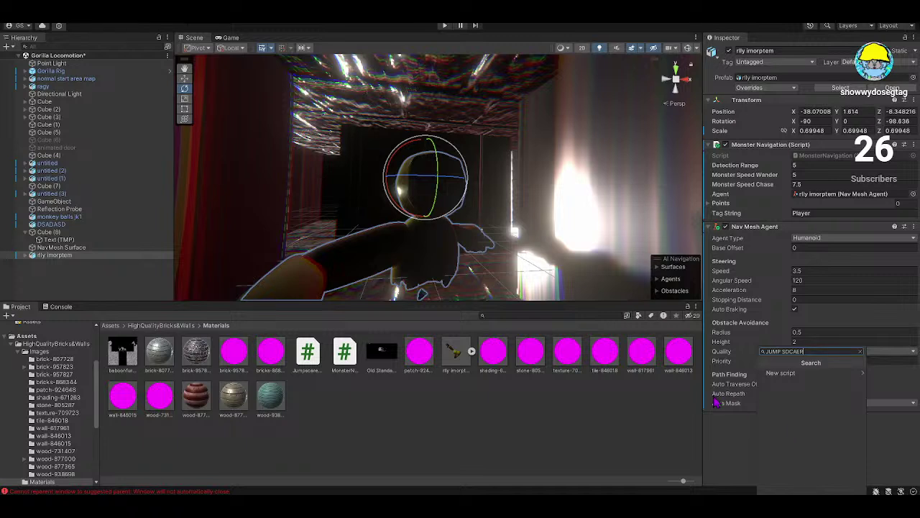
key("BackSpace")
key("BackSpace")
key("BackSpace")
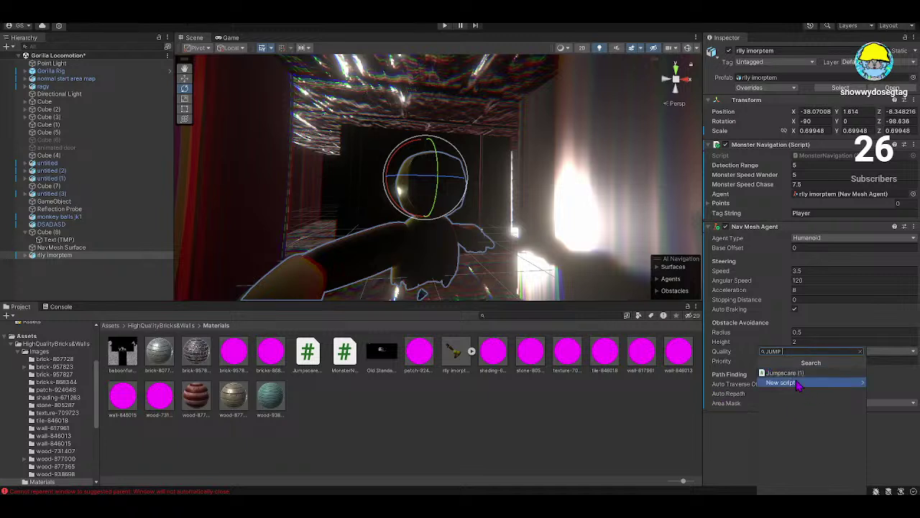
left_click(780, 382)
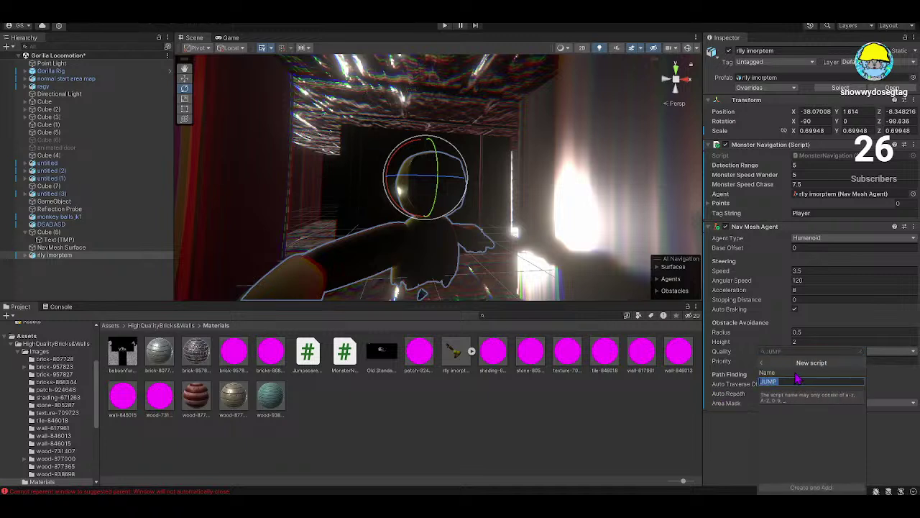
left_click(763, 361)
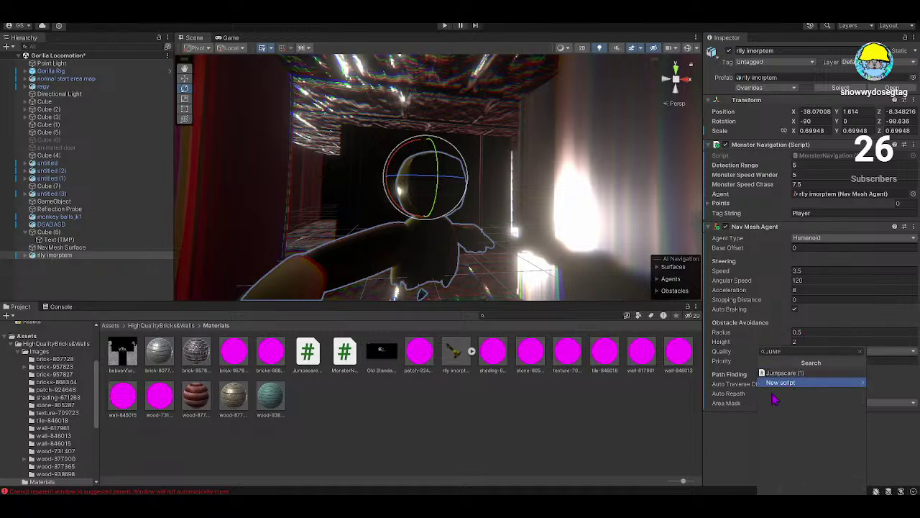
left_click(796, 377)
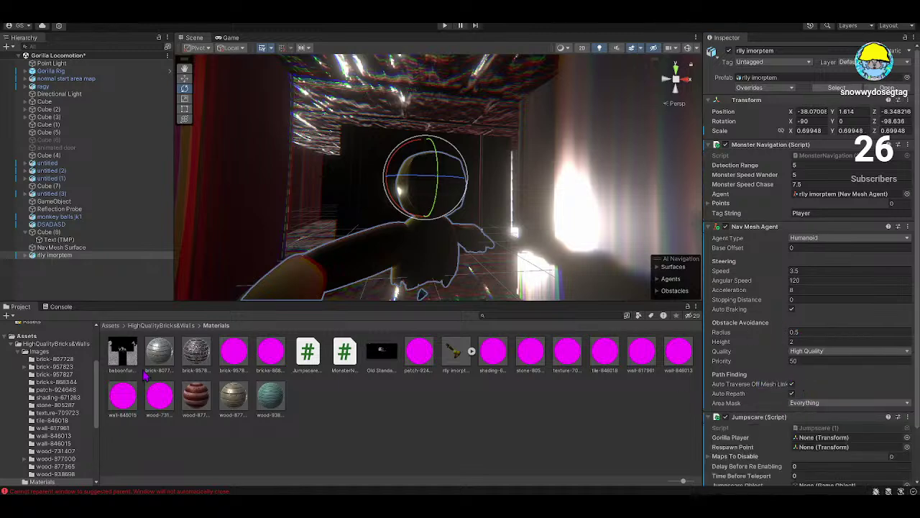
- Clear the console messages and review the Jumpscare script's fields on the rlly imorptem model
left_click(61, 306)
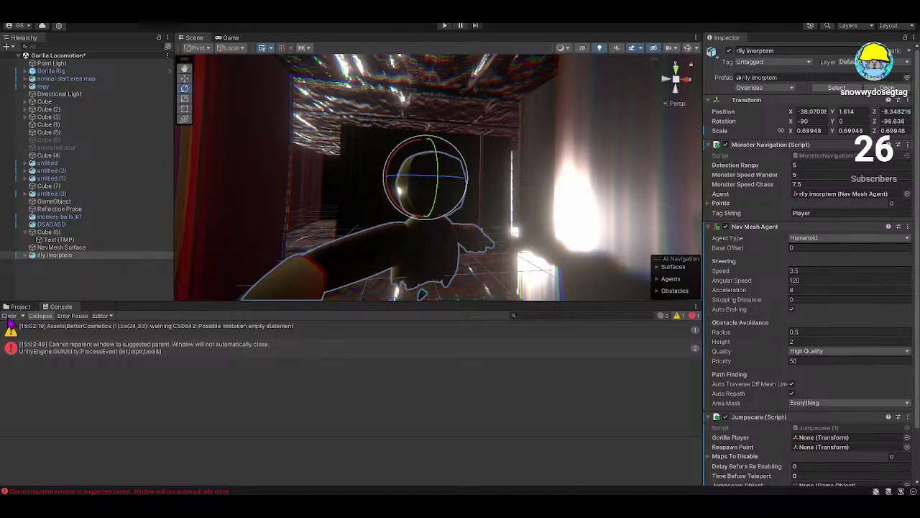
left_click(11, 315)
left_click(21, 306)
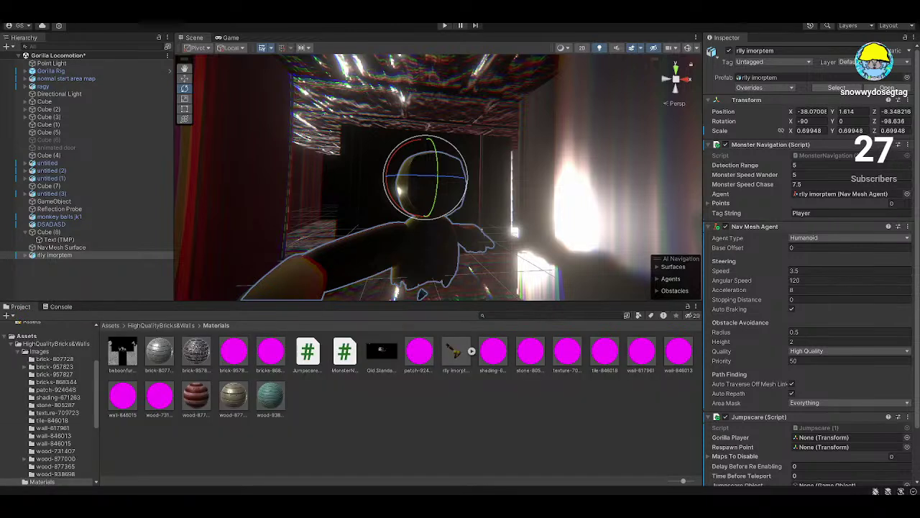
scroll(820, 363, "down", 3)
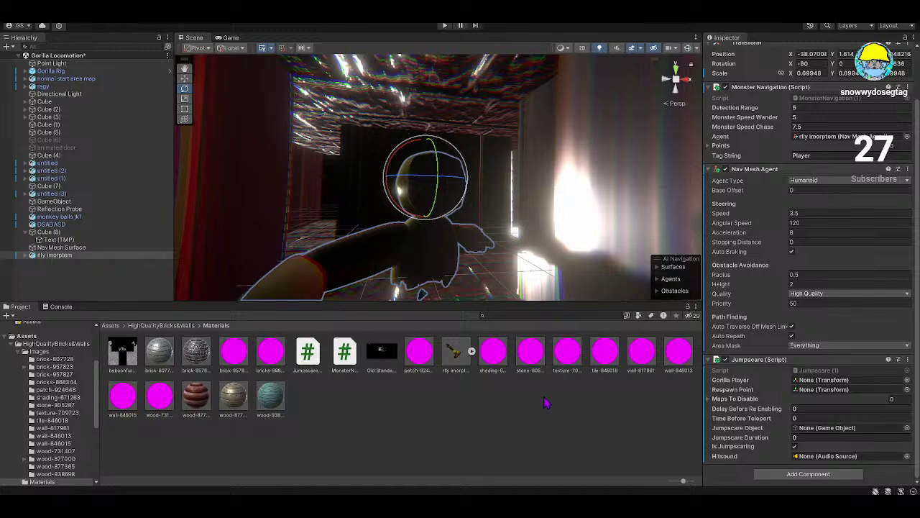
- Turn on the gizmos in the Scene view and check the camera's picture in the Game view
left_click(689, 47)
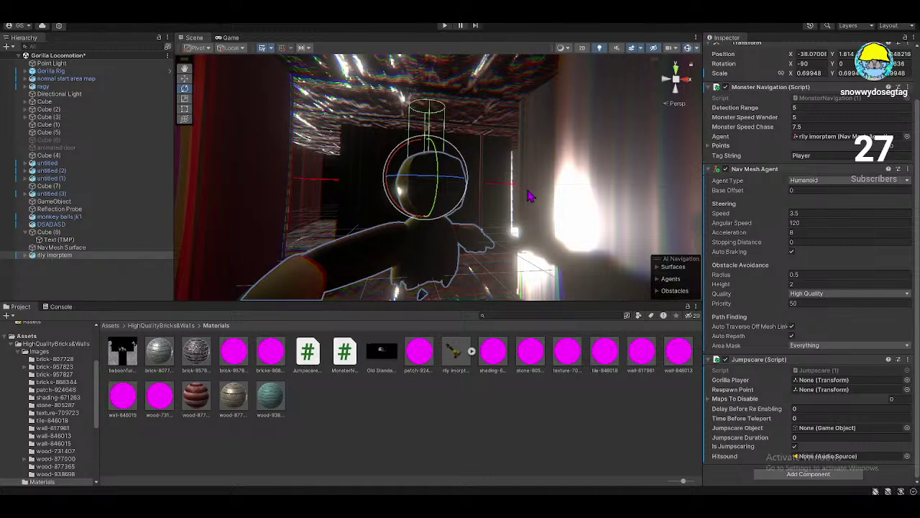
left_click(231, 37)
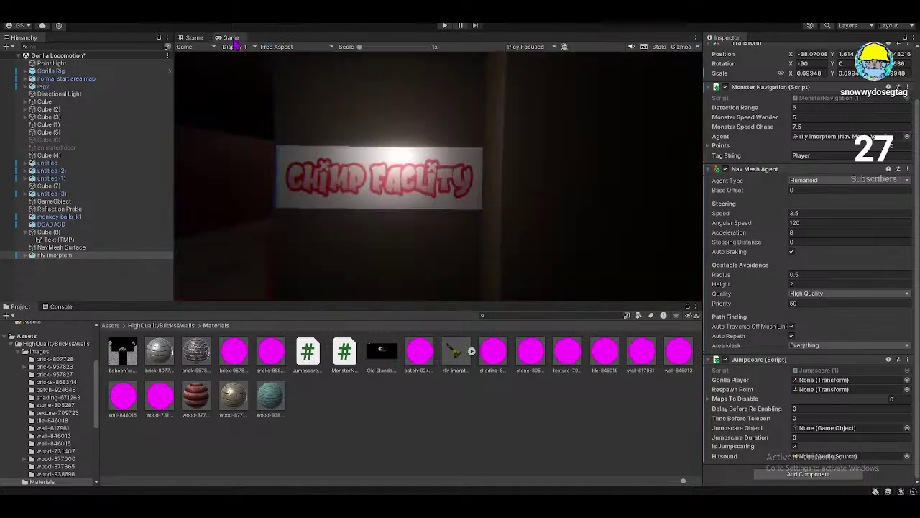
left_click(195, 38)
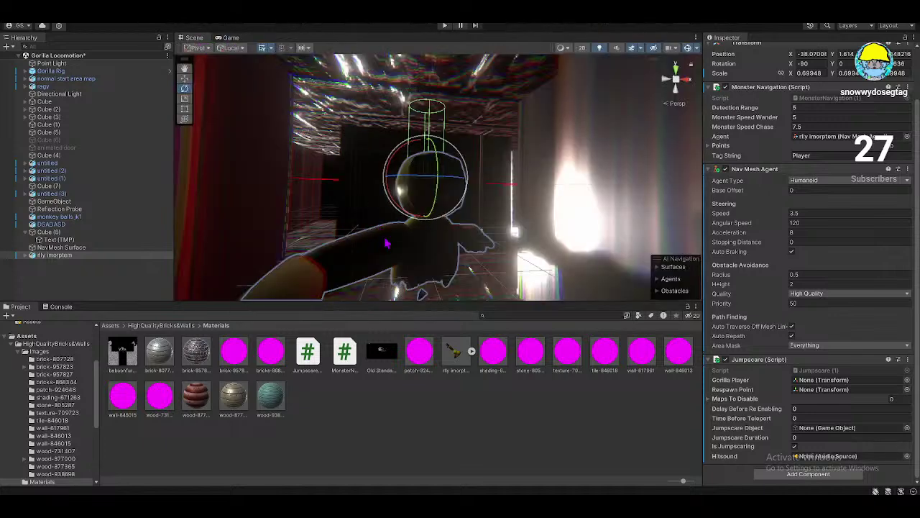
- Save the changes to the Gorilla Locomotion scene and reopen the chimp facilty project from Unity Hub
key("ctrl+n")
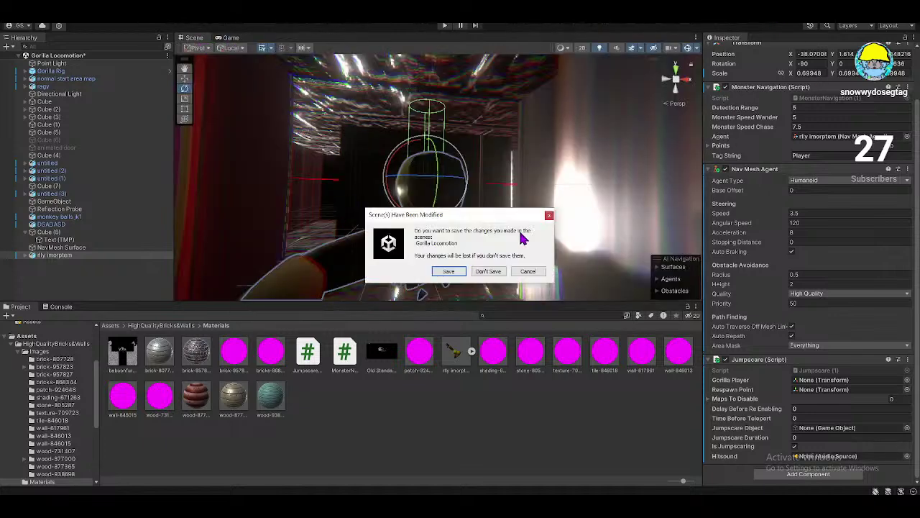
left_click(453, 272)
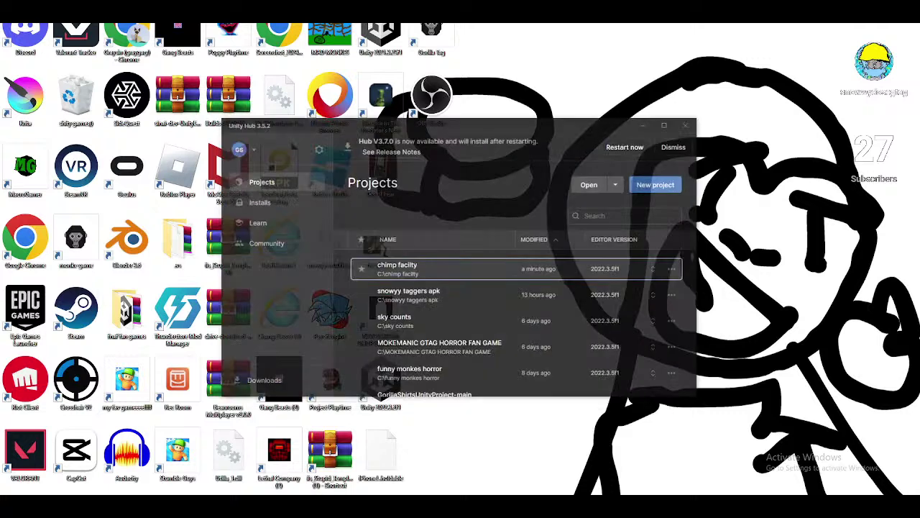
left_click(412, 265)
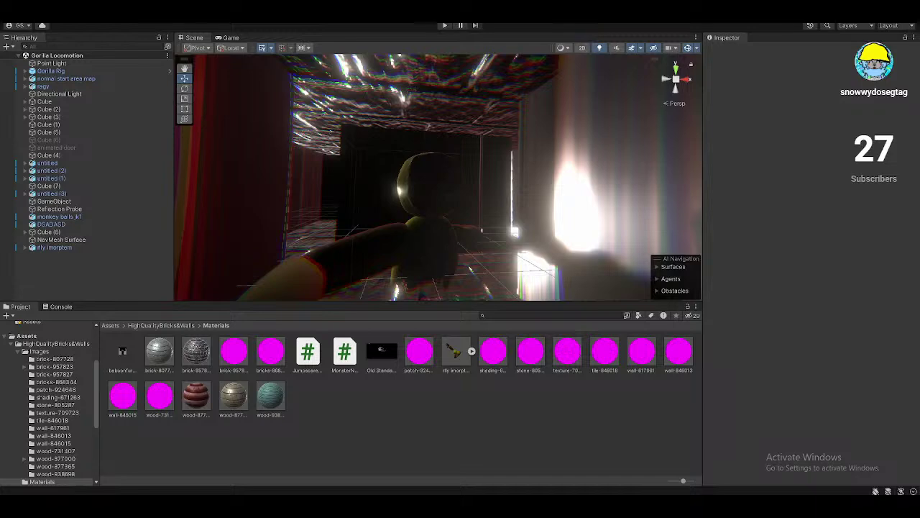
- Examine the rlly imorptem model in the corridor from several angles, with scene lighting switched off and on
mouse_move(586, 127)
right_mouse_down()
mouse_move(481, 184)
mouse_move(608, 165)
mouse_move(528, 193)
mouse_move(604, 216)
mouse_move(660, 115)
mouse_move(578, 136)
mouse_move(606, 117)
mouse_move(569, 129)
right_mouse_up()
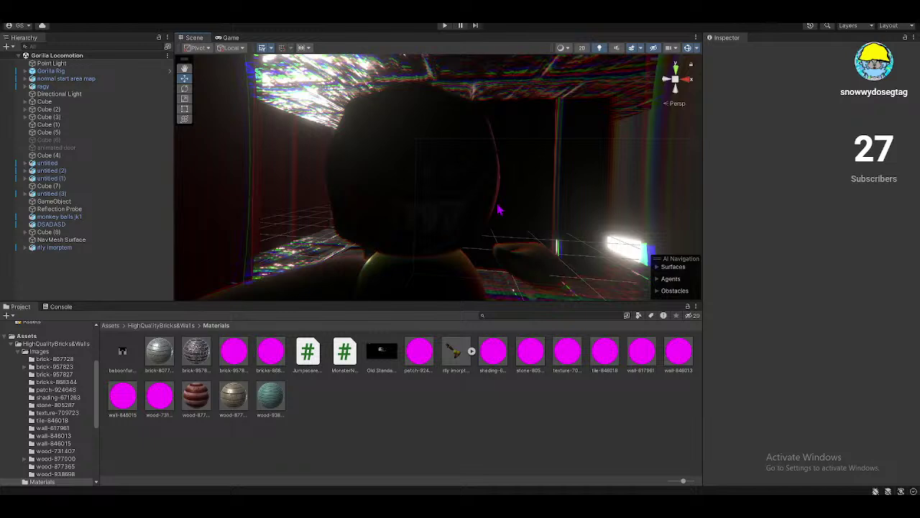
right_click_drag(563, 203, 545, 203)
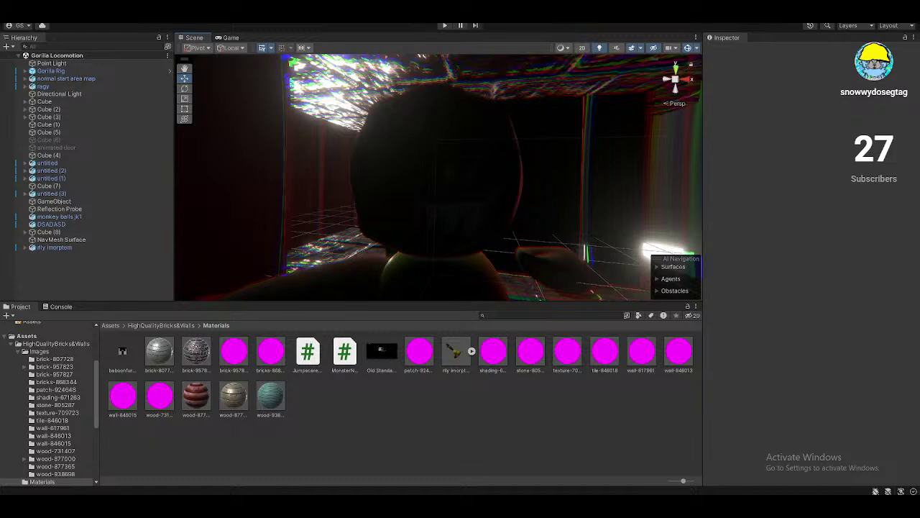
right_click_drag(535, 161, 540, 192)
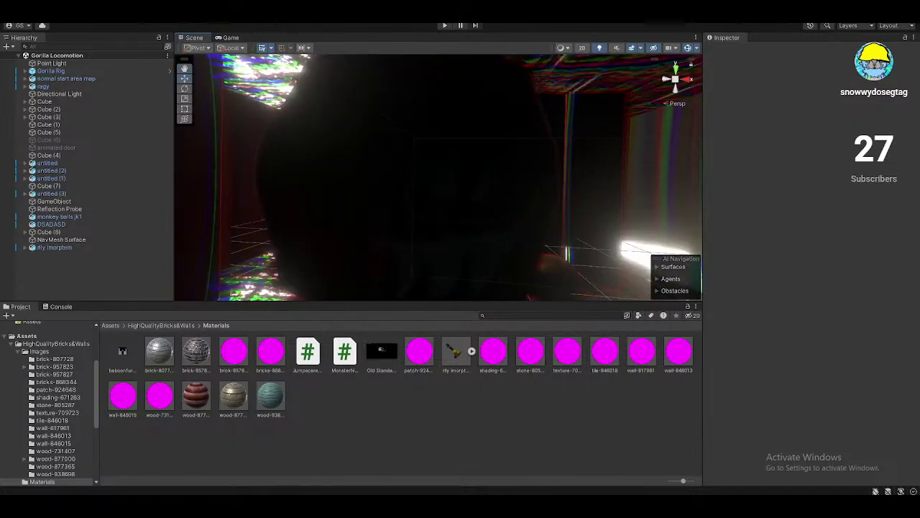
left_click(599, 47)
right_click_drag(608, 82, 561, 154)
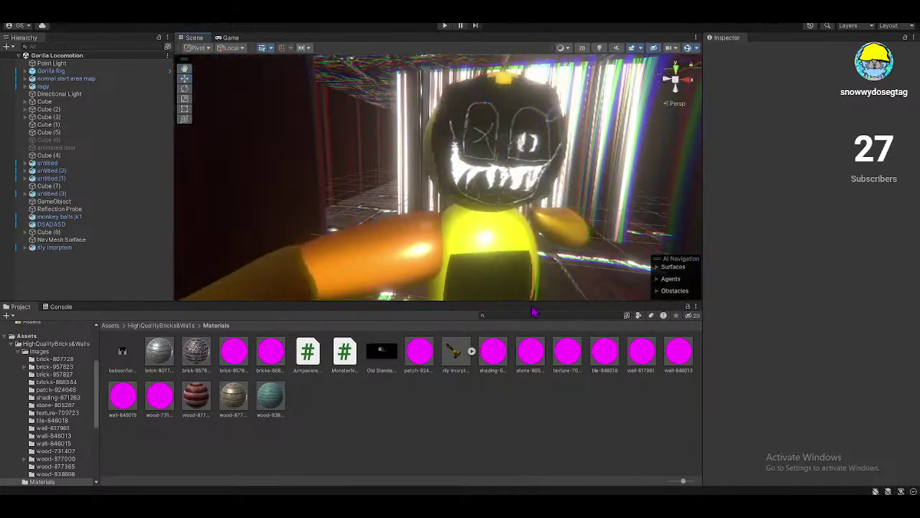
left_click(599, 47)
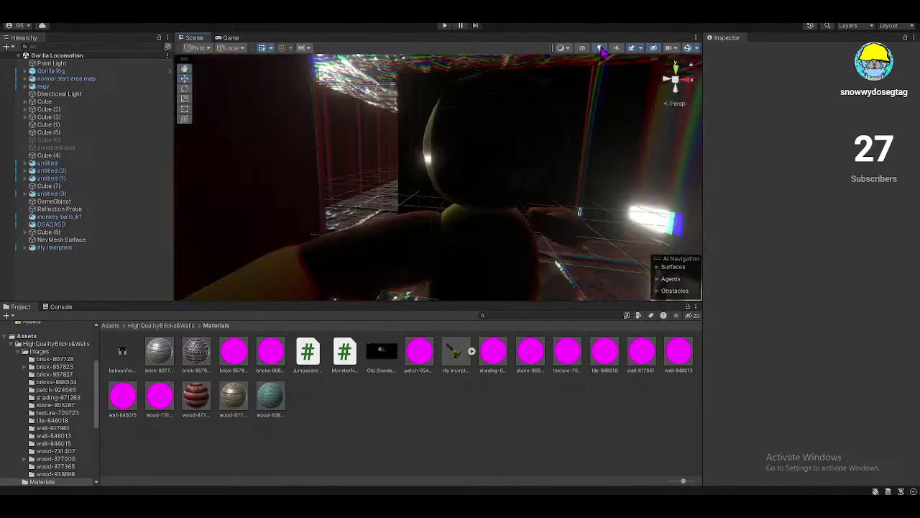
left_click(599, 48)
right_click_drag(575, 79, 586, 59)
left_click(599, 47)
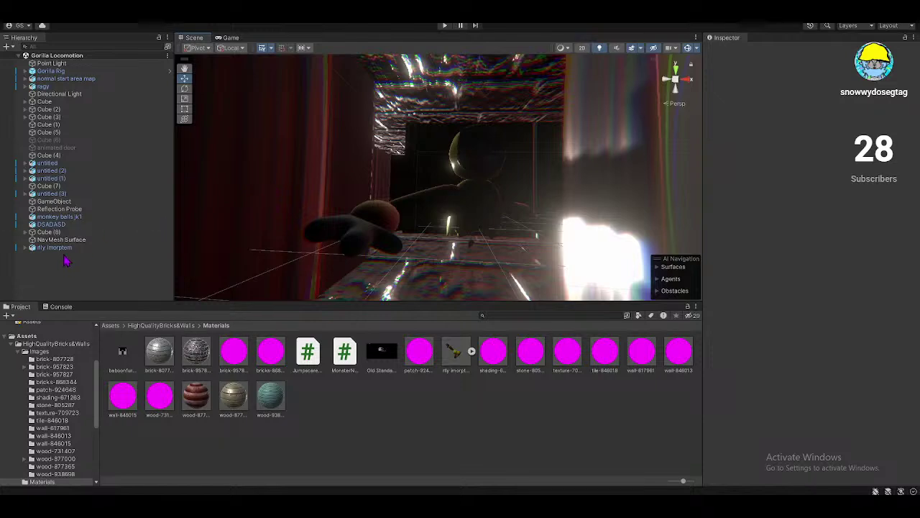
- Check the rlly imorptem model's Monster Navigation settings, and set the Gorilla Rig's tag to Untagged
left_click(55, 247)
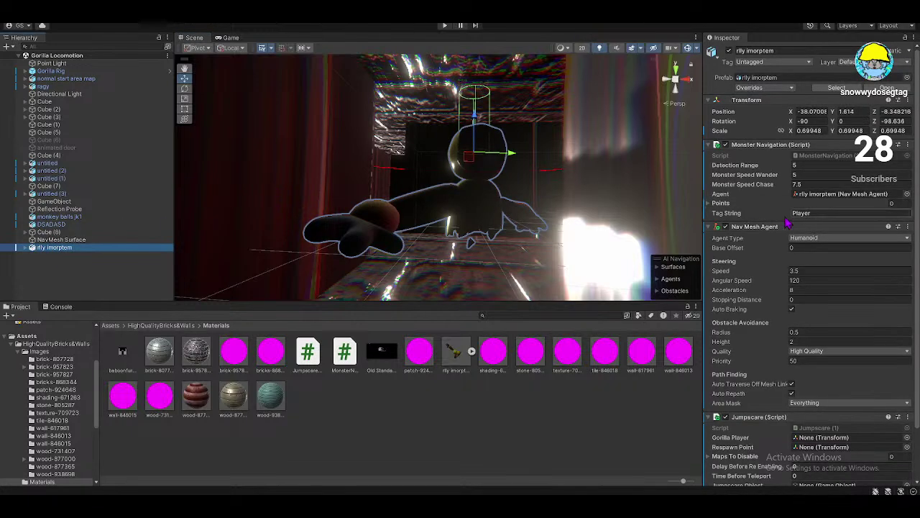
key("f")
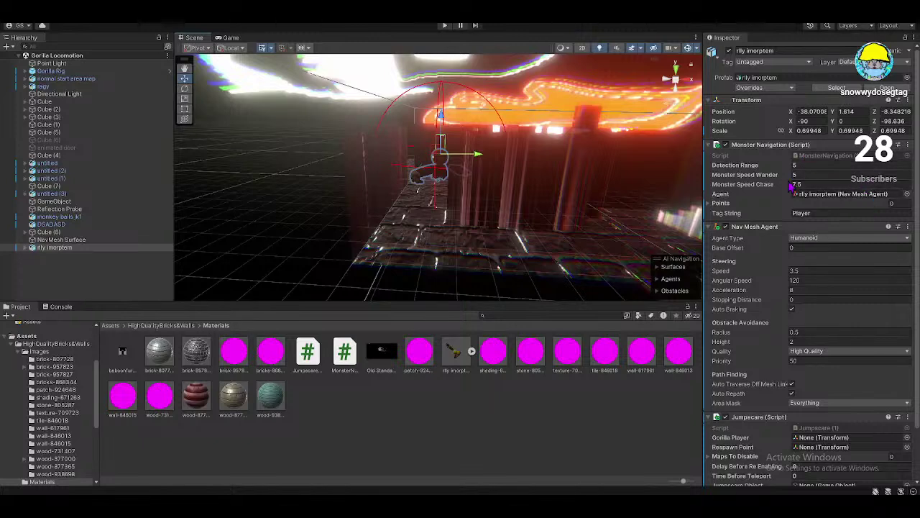
left_click(50, 70)
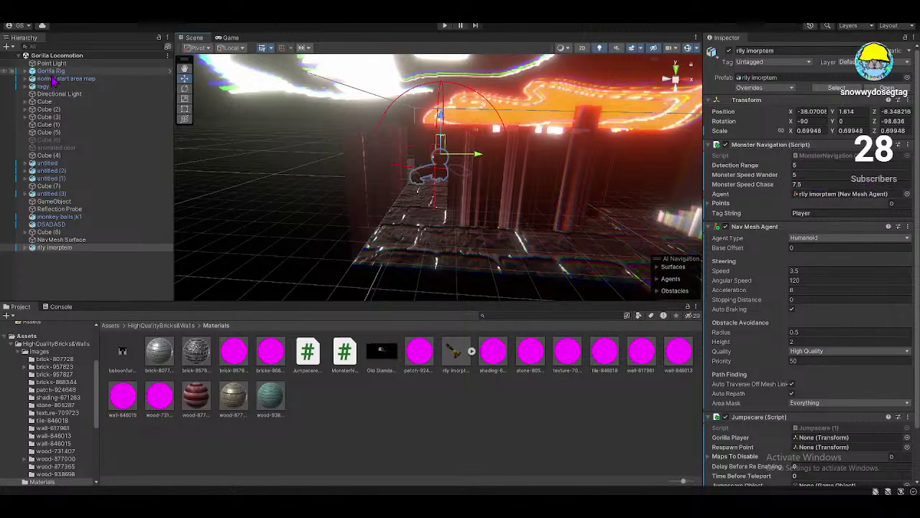
left_click(752, 62)
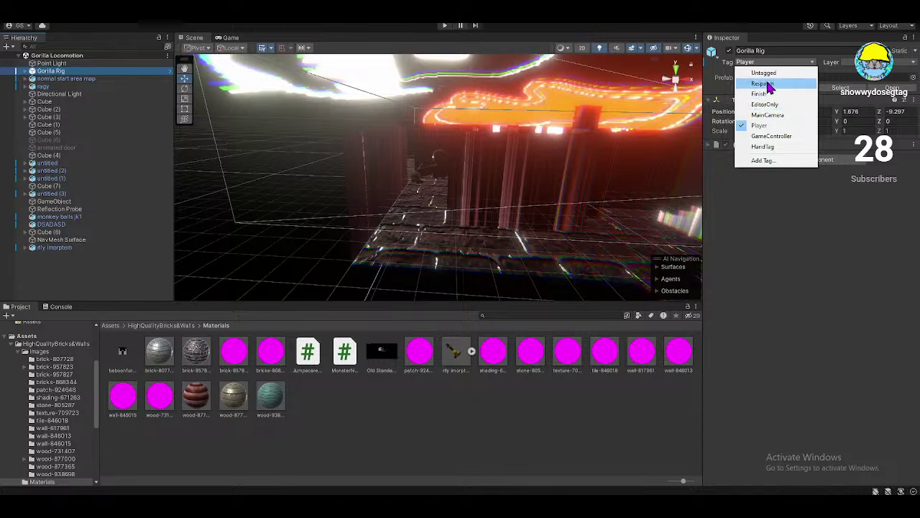
left_click(767, 74)
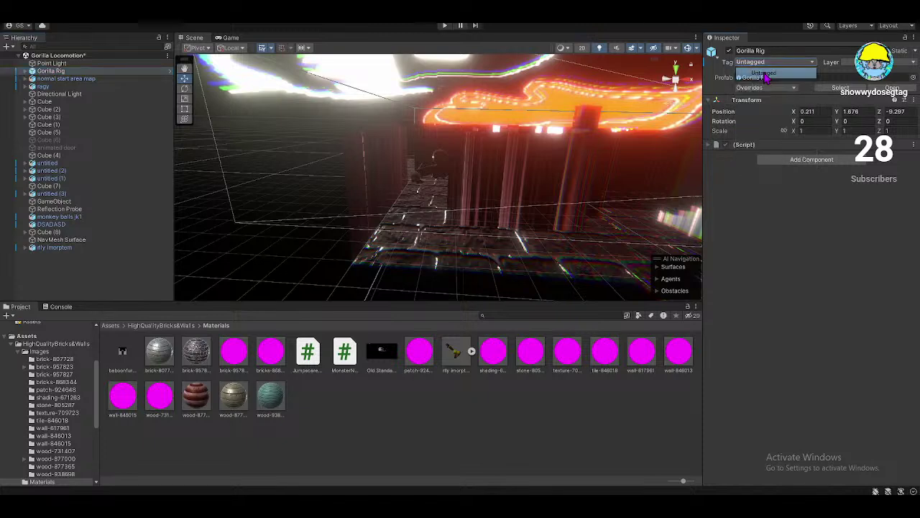
- Set the tag of the GorillaPlayer object inside the Gorilla Rig to Player
left_click(25, 71)
left_click(60, 94)
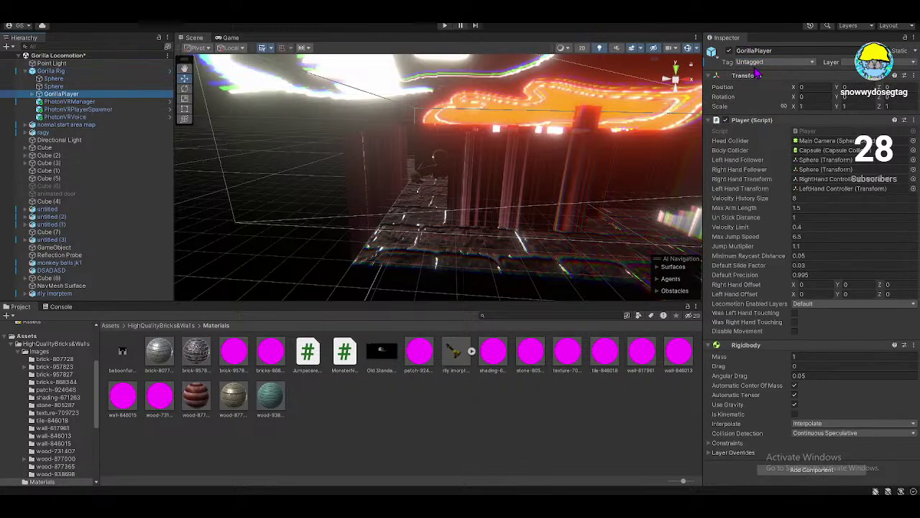
left_click(755, 64)
left_click(755, 125)
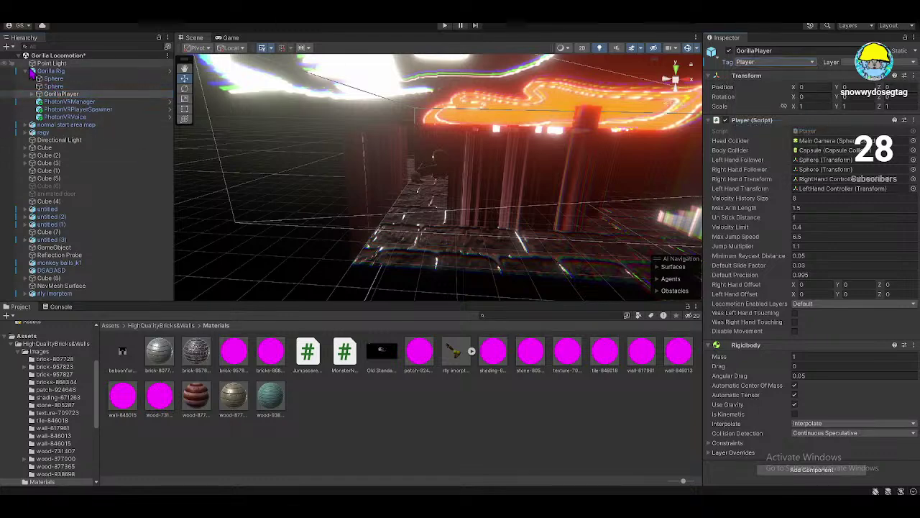
left_click(34, 94)
left_click(26, 71)
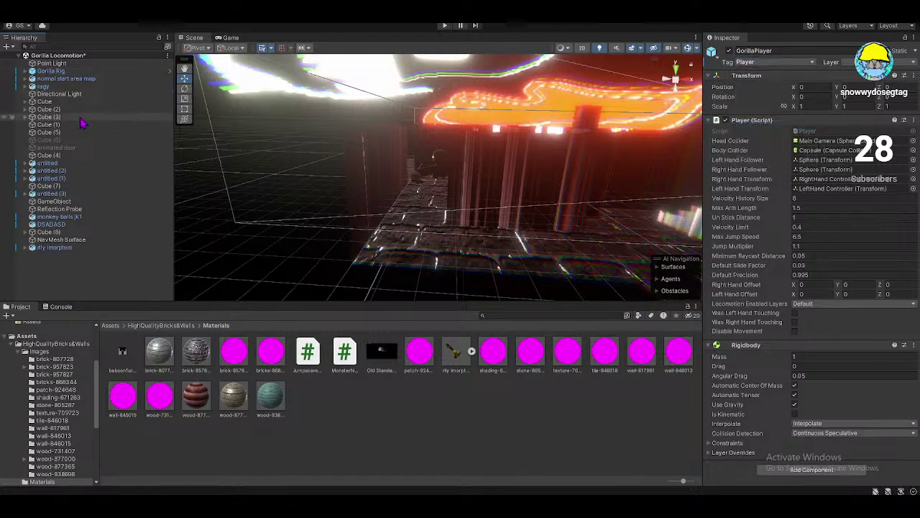
- Set the rlly imorptem monster's wander speed to 6 and its detection range to 11 in Monster Navigation
left_click(72, 248)
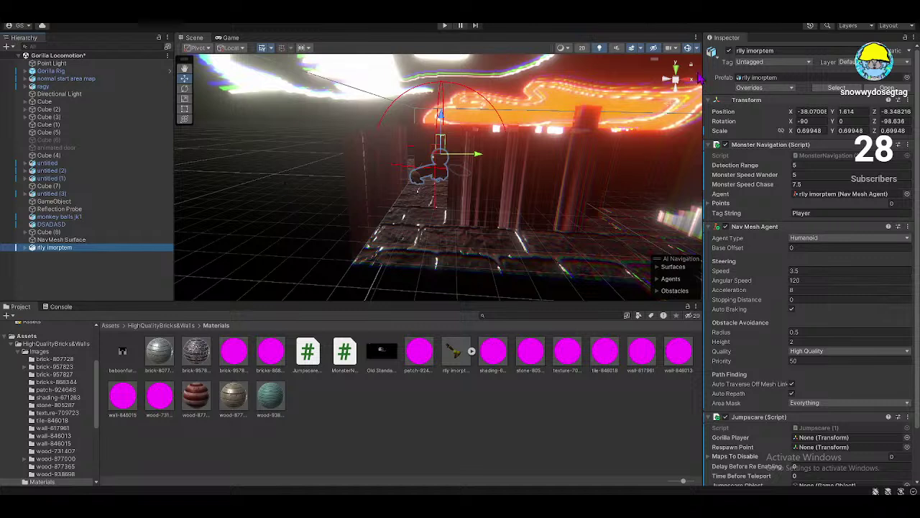
left_click(802, 174)
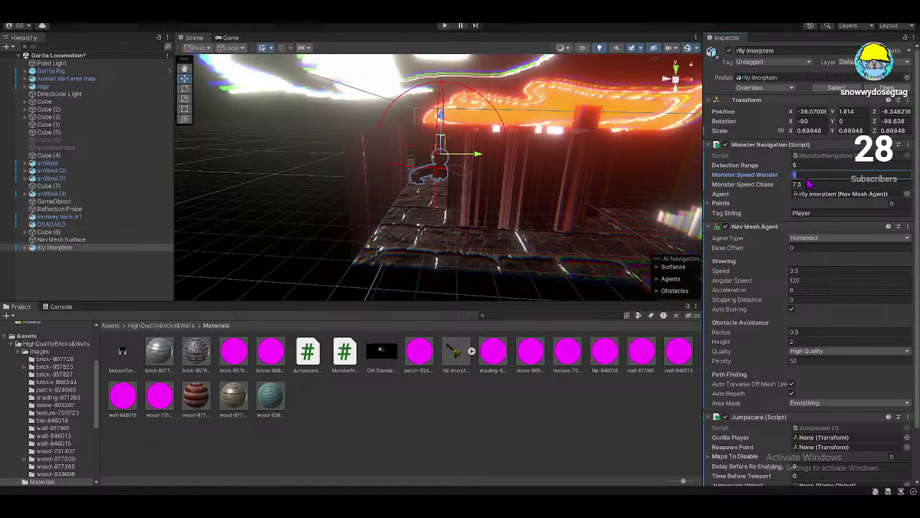
type("5")
key("BackSpace")
type("6")
left_click(837, 164)
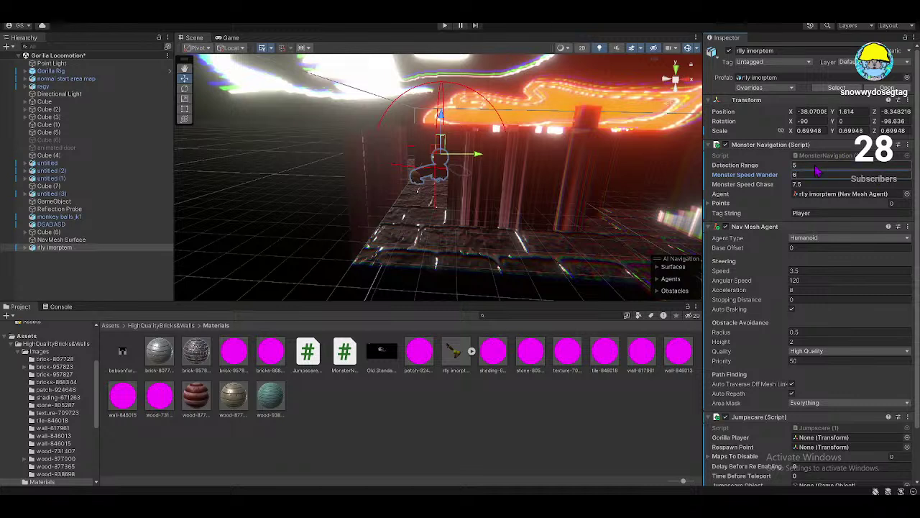
type("2")
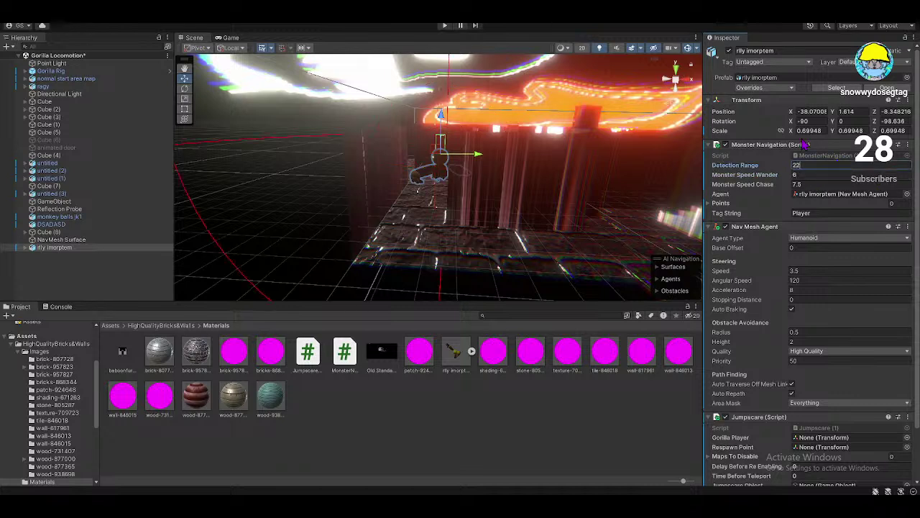
key("BackSpace")
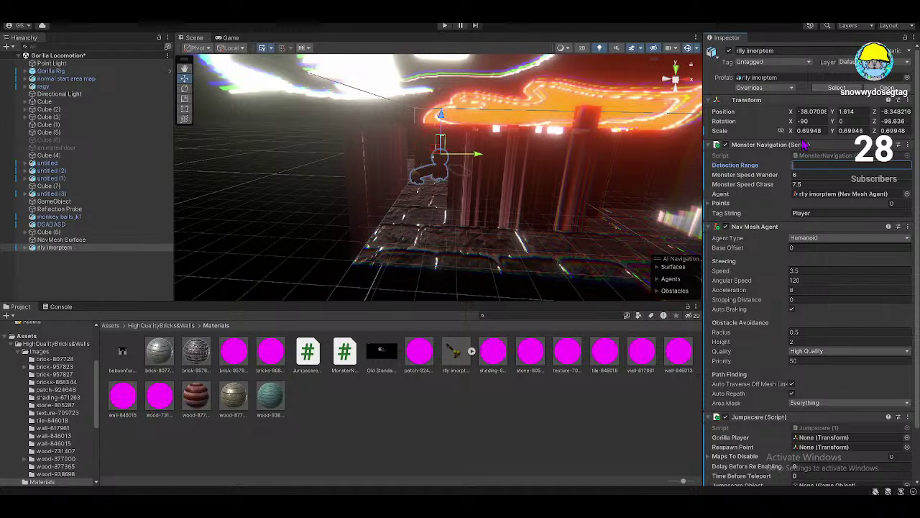
type("41")
key("BackSpace")
key("BackSpace")
type("11")
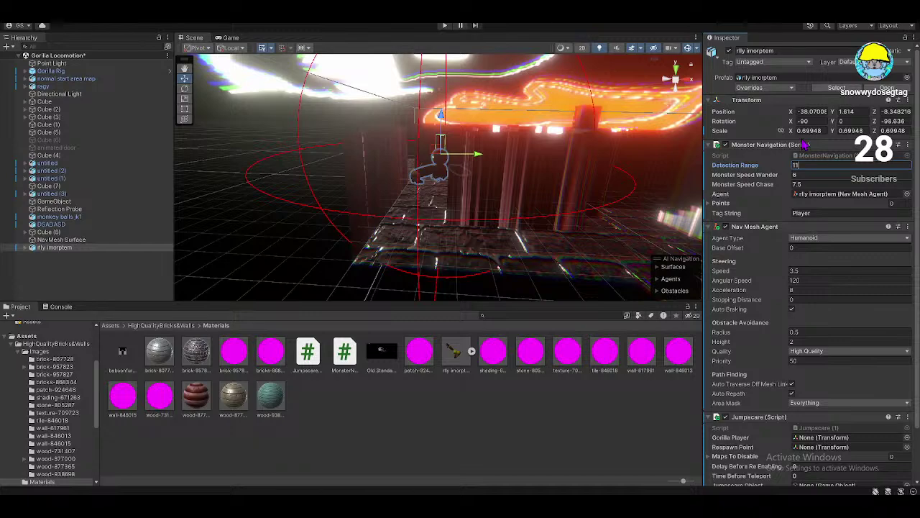
- Try to rotate the Cube mesh inside the rlly imorptem model, and undo the rotation
right_click_drag(540, 140, 412, 274)
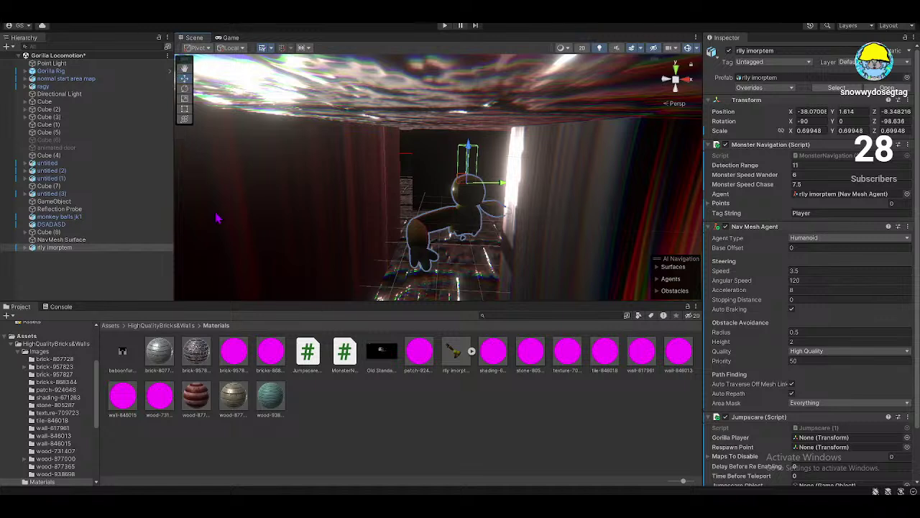
left_click(25, 247)
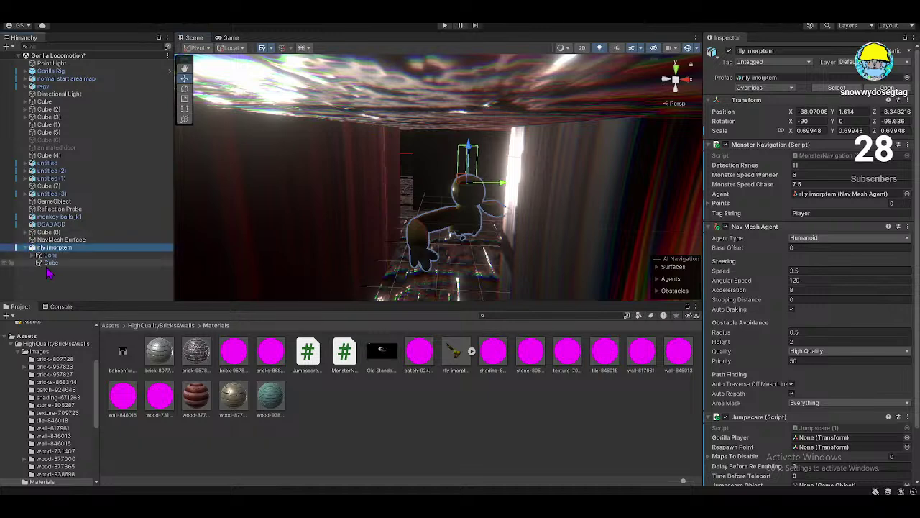
left_click(50, 263)
key("e")
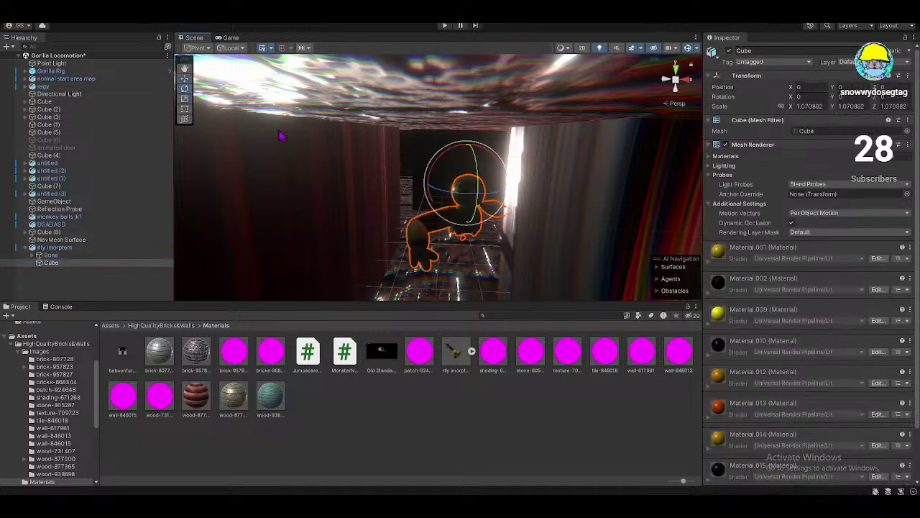
left_click_drag(450, 210, 462, 201)
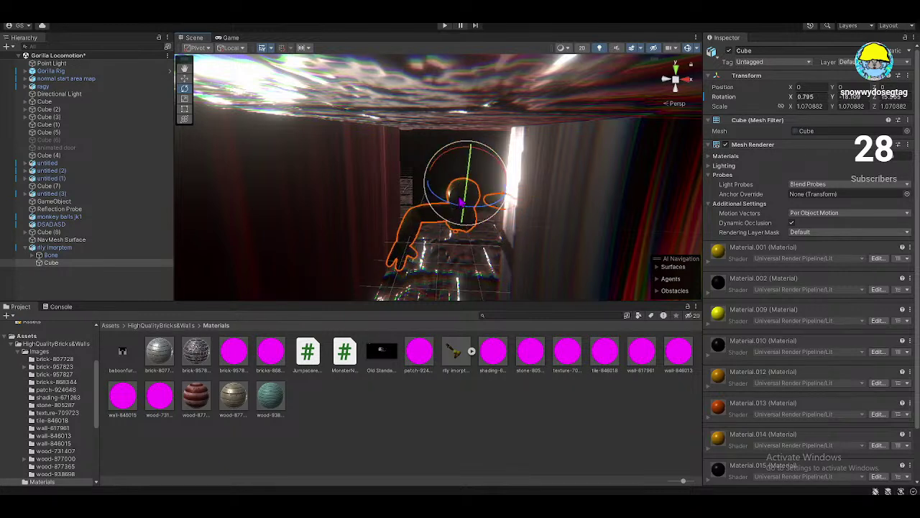
key("ctrl+z")
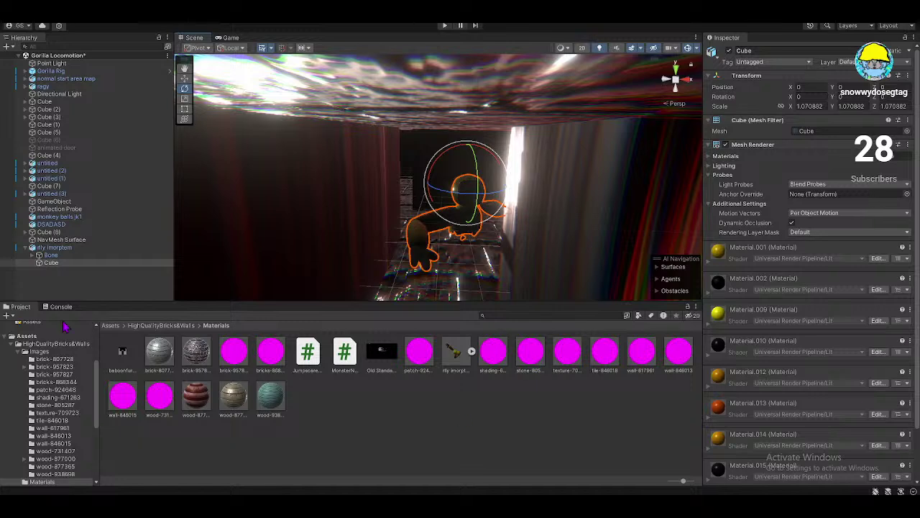
left_click(59, 248)
key("Left")
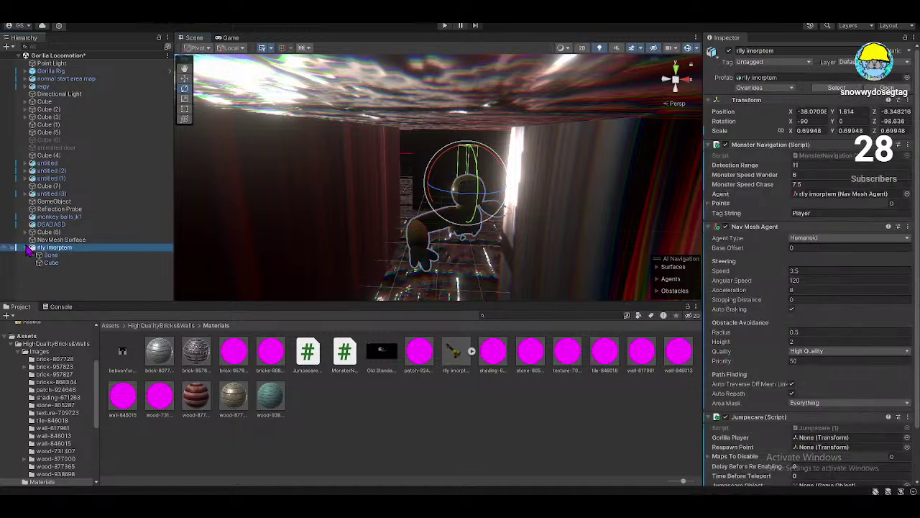
- Move the rlly imorptem model's Bone to about X -1.26, Y -0.14, Z -0.25, and select the whole model again
scroll(830, 205, "down", 2)
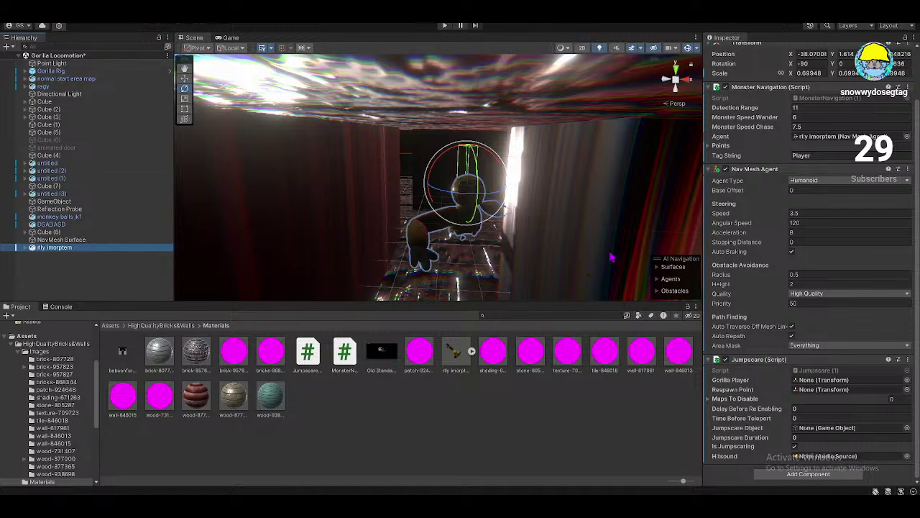
right_click_drag(609, 261, 546, 216)
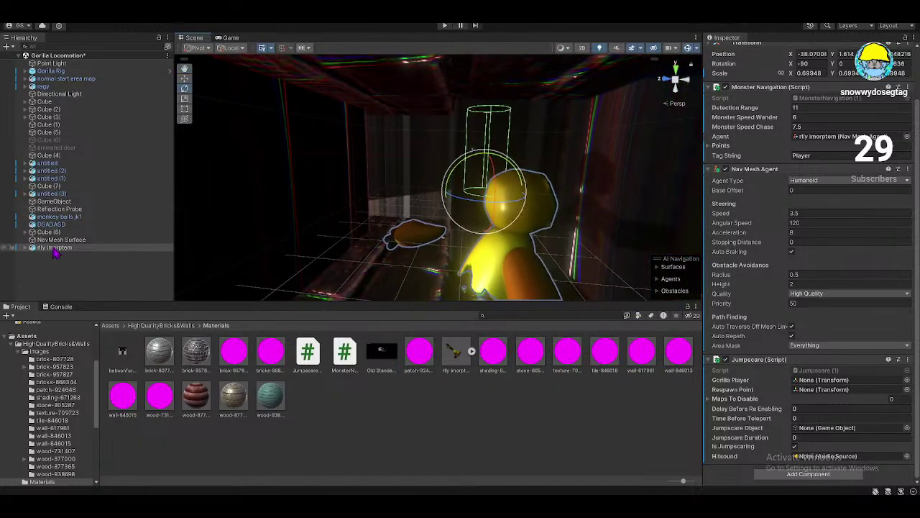
left_click(24, 248)
left_click(49, 255)
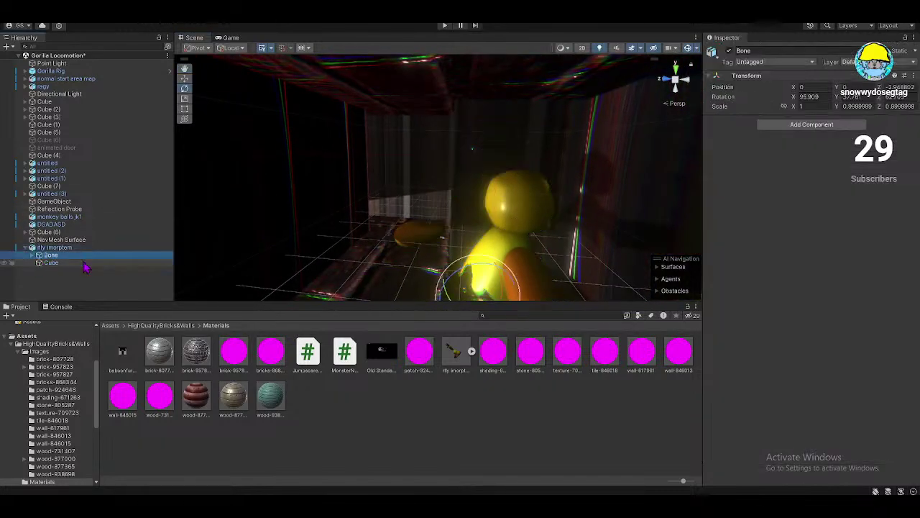
key("f")
key("w")
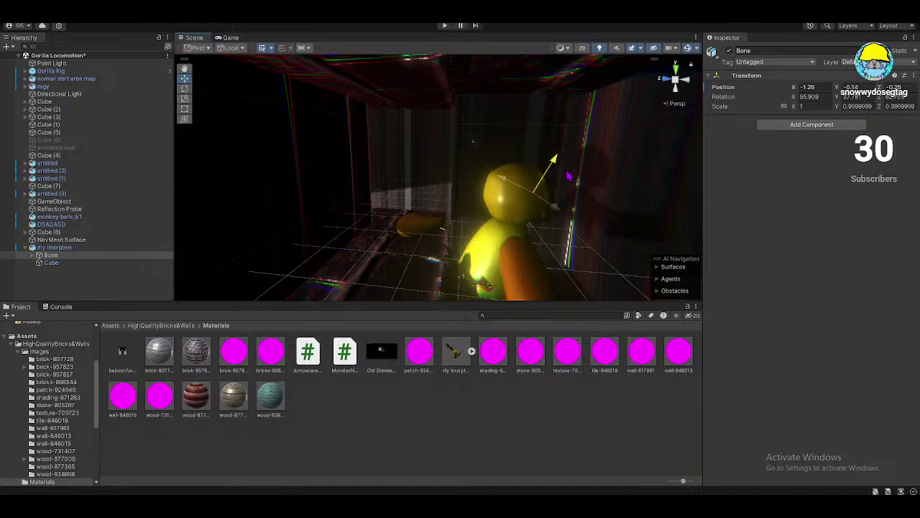
left_click(481, 231)
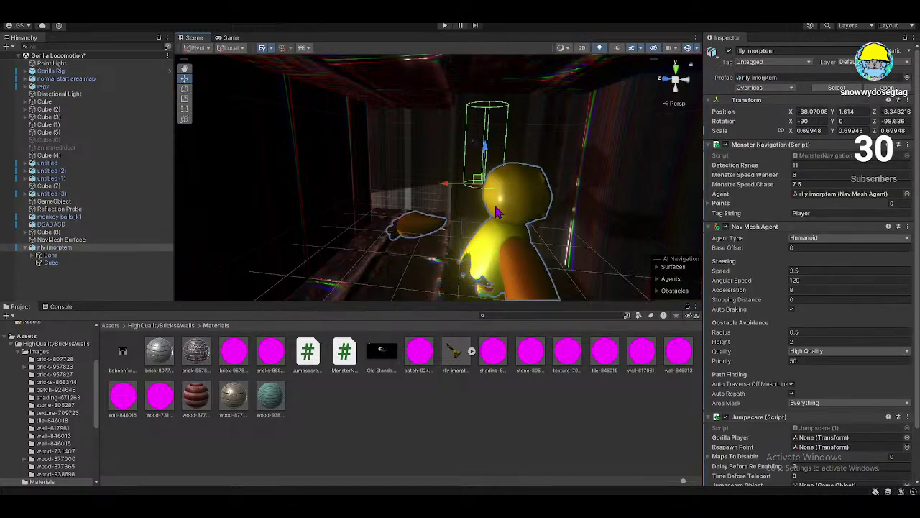
right_click_drag(432, 234, 241, 227)
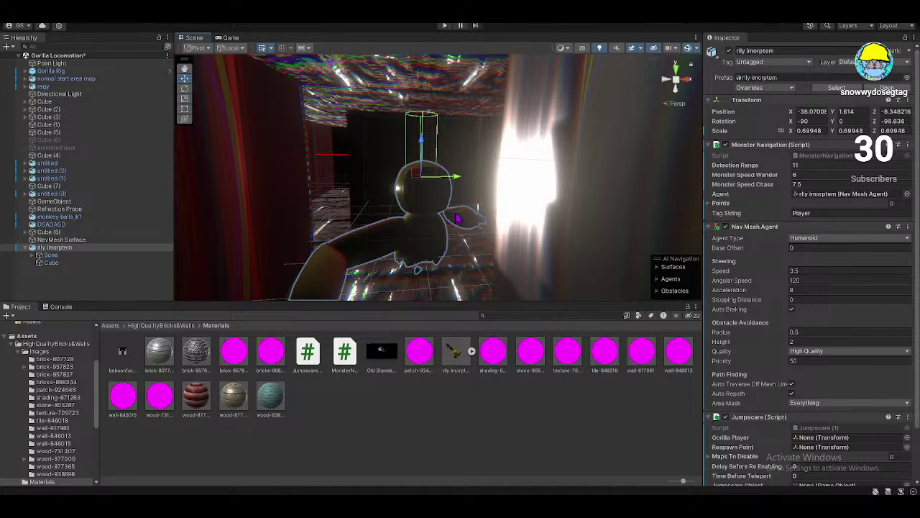
right_click_drag(460, 219, 203, 144)
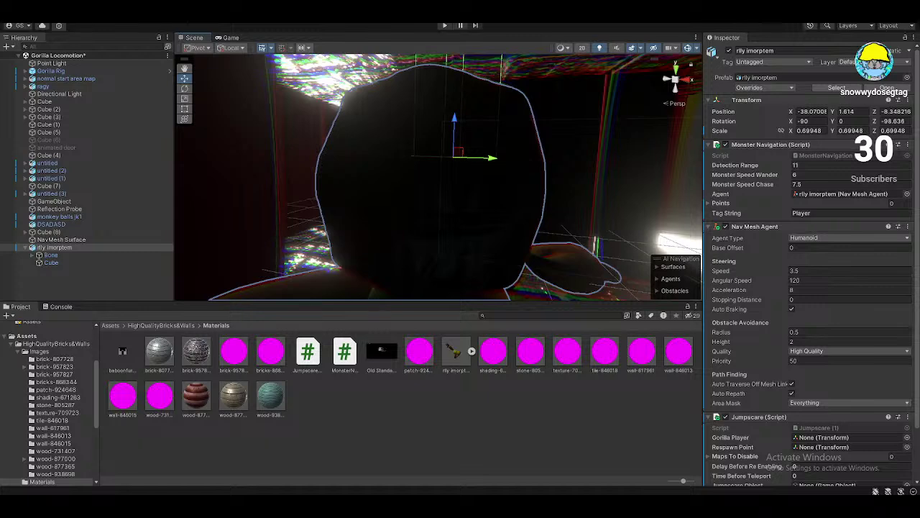
- Switch to the Chrome browser and restore its maximized window to a smaller size
key("alt+Tab")
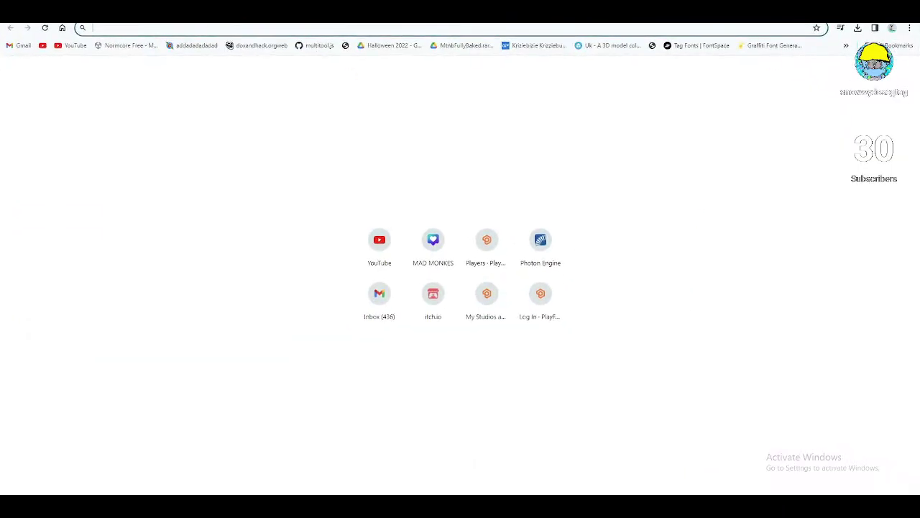
left_click_drag(661, 11, 487, 43)
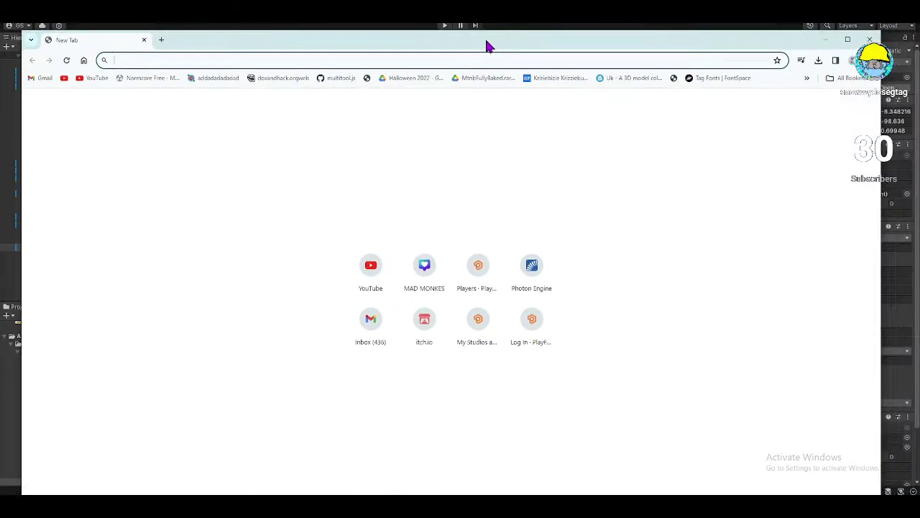
left_click(370, 282)
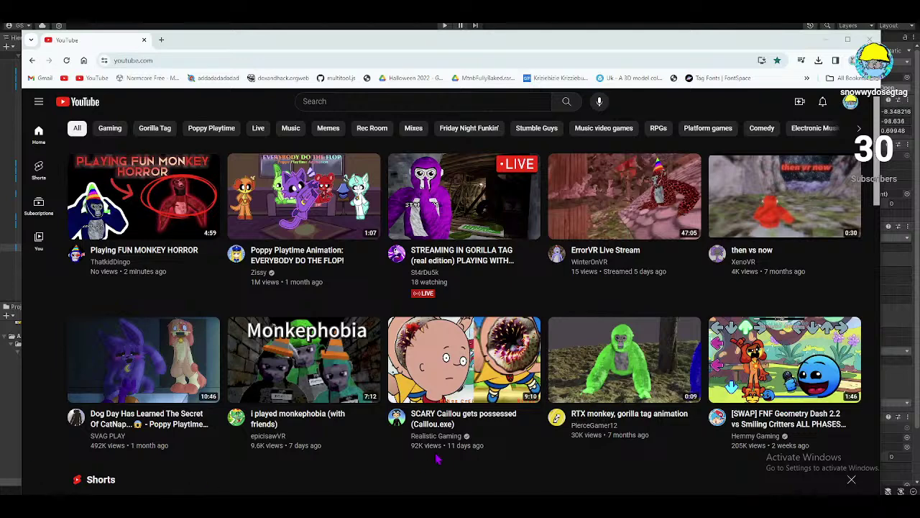
left_click(162, 40)
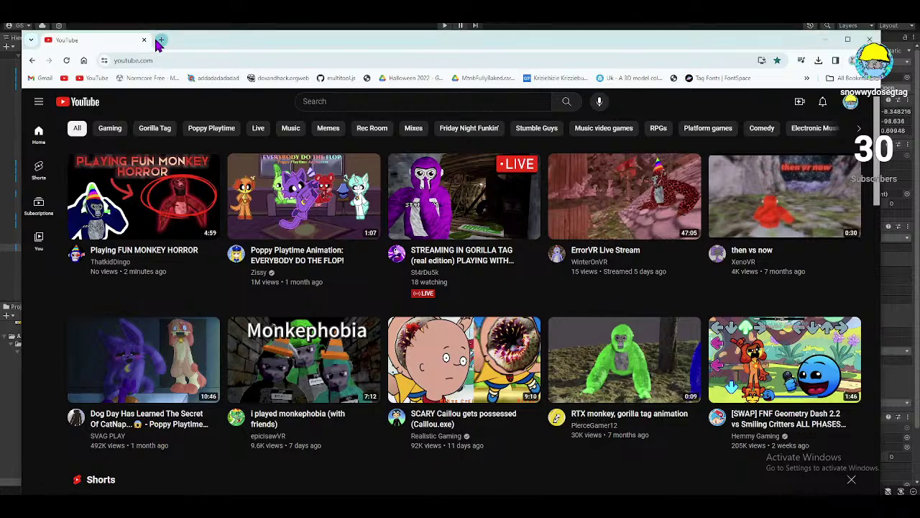
left_click(150, 44)
left_click(144, 41)
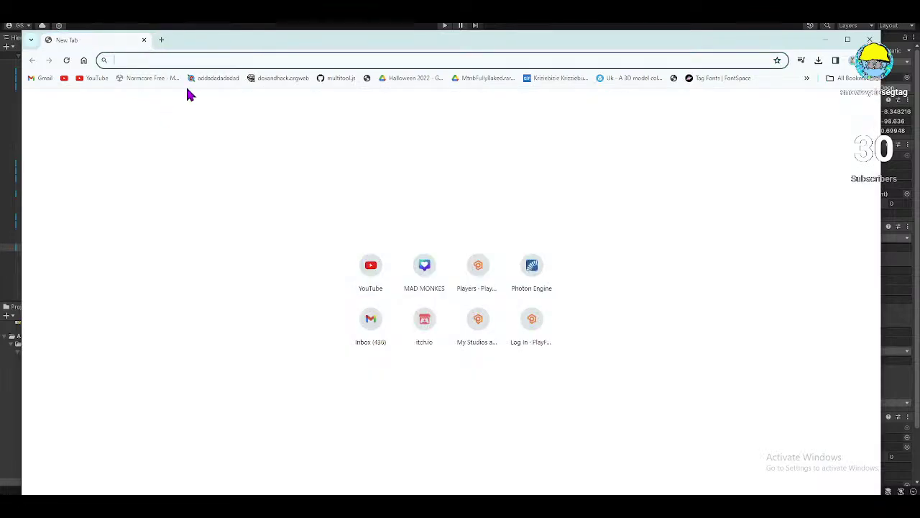
- Open the Oculus casting page at oculus.com/casting
type("oci")
key("BackSpace")
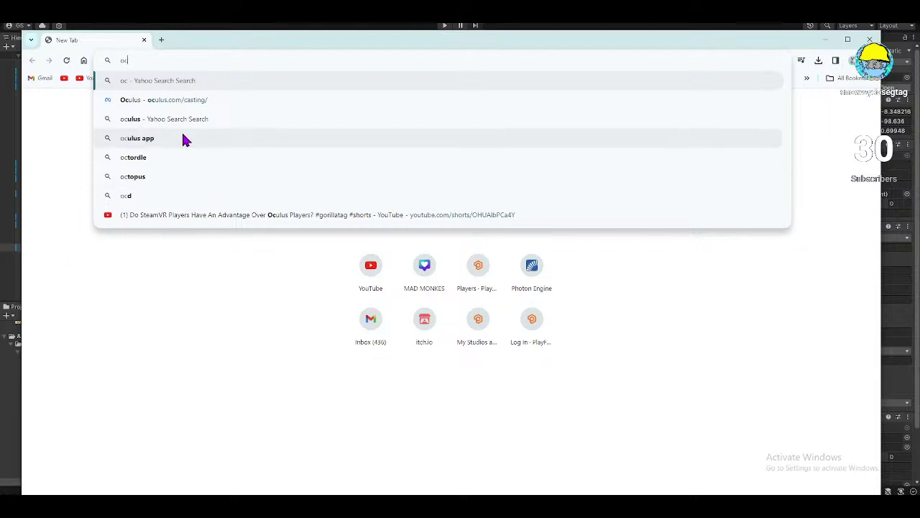
left_click(169, 100)
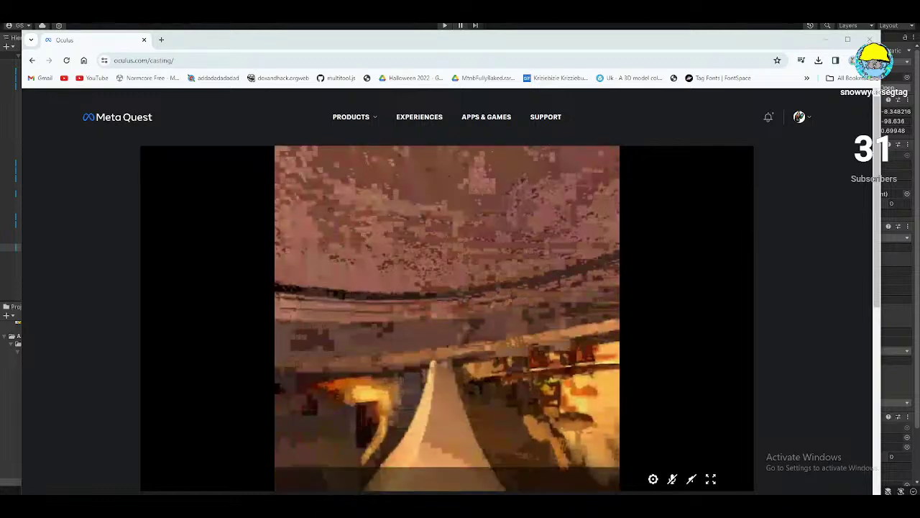
- Switch back to the Unity editor and bring the player rig into view beyond the rlly imorptem model
key("alt+Tab")
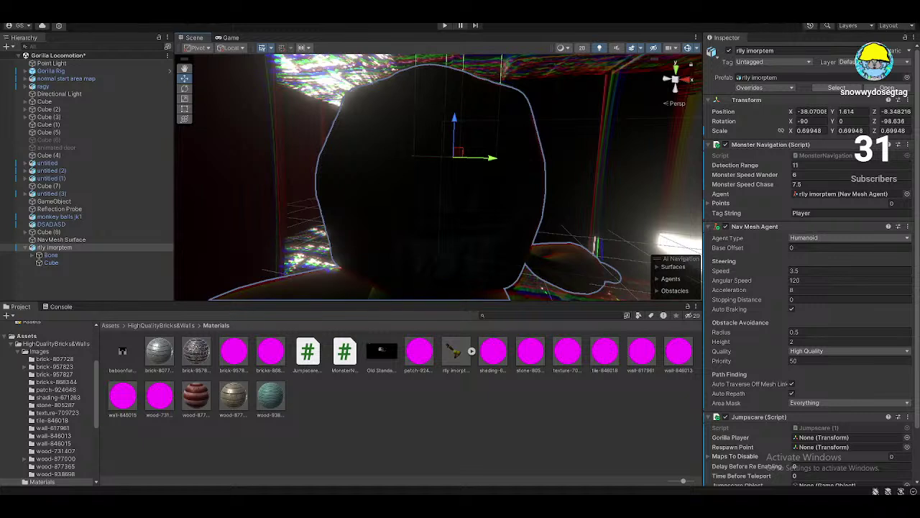
right_click_drag(411, 148, 471, 209)
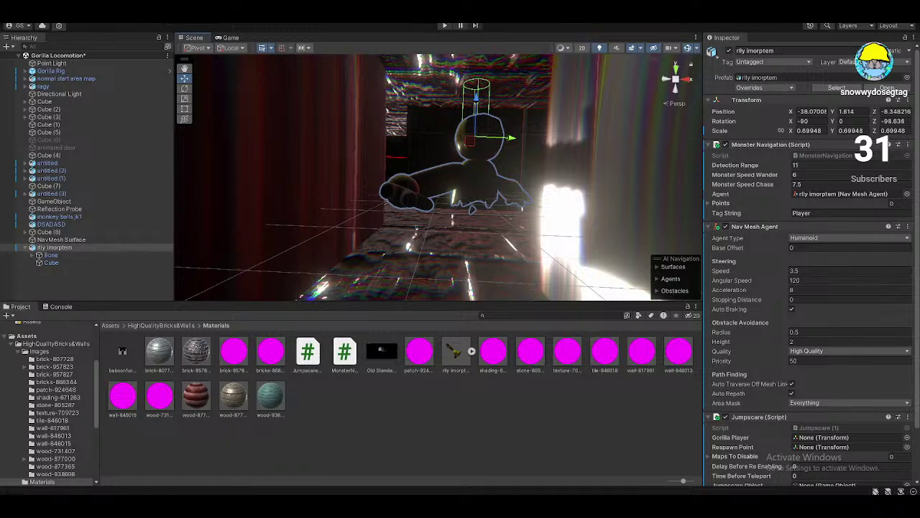
right_click_drag(472, 206, 372, 204)
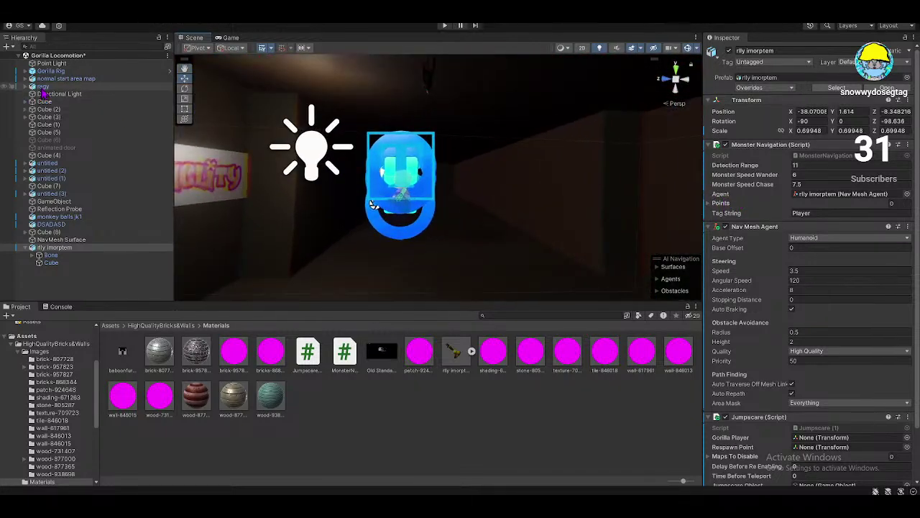
- Add an empty child object named "point 1" under GorillaPlayer in the Gorilla Rig
left_click(25, 71)
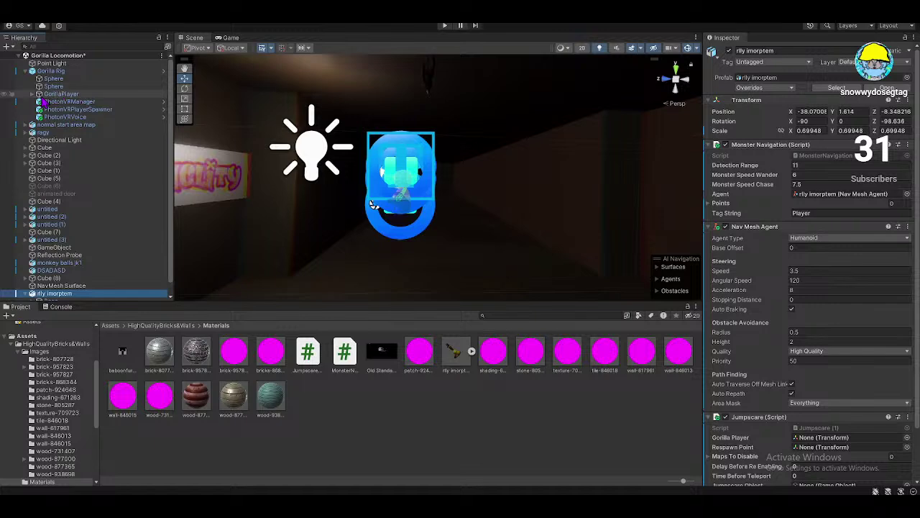
right_click(44, 94)
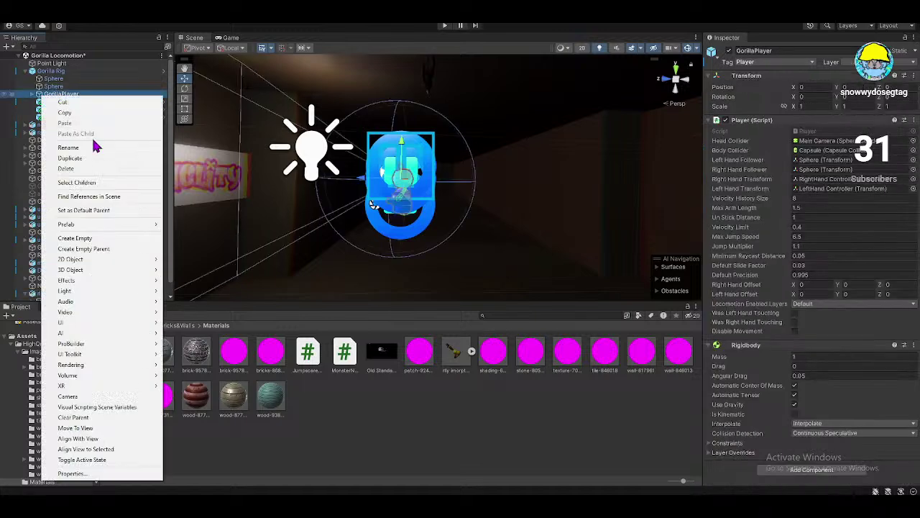
left_click(85, 238)
key("BackSpace")
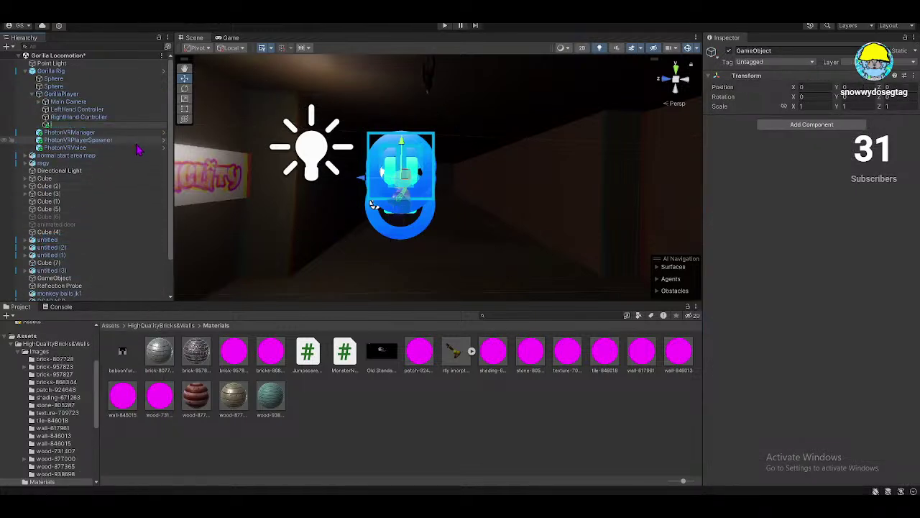
type("point 1")
key("Return")
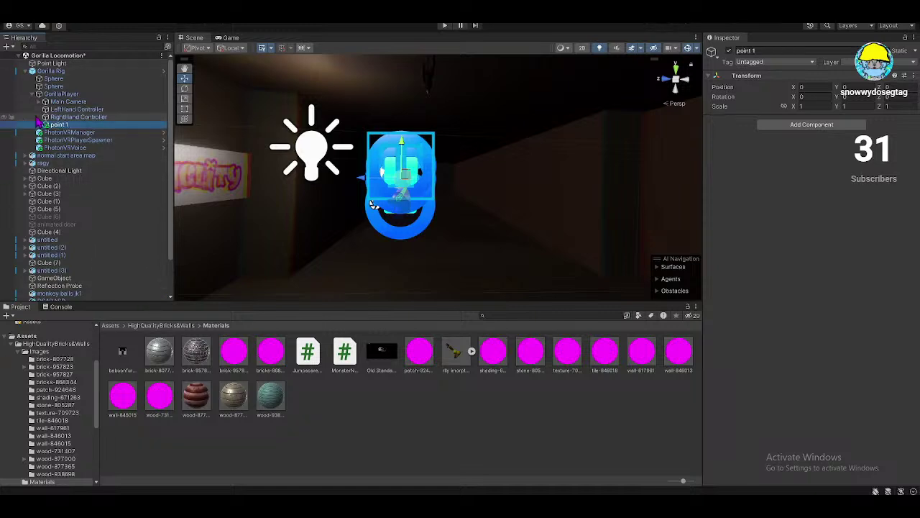
- Delete the "point 1" object from under GorillaPlayer
right_click_drag(373, 204, 518, 137)
left_click(502, 192)
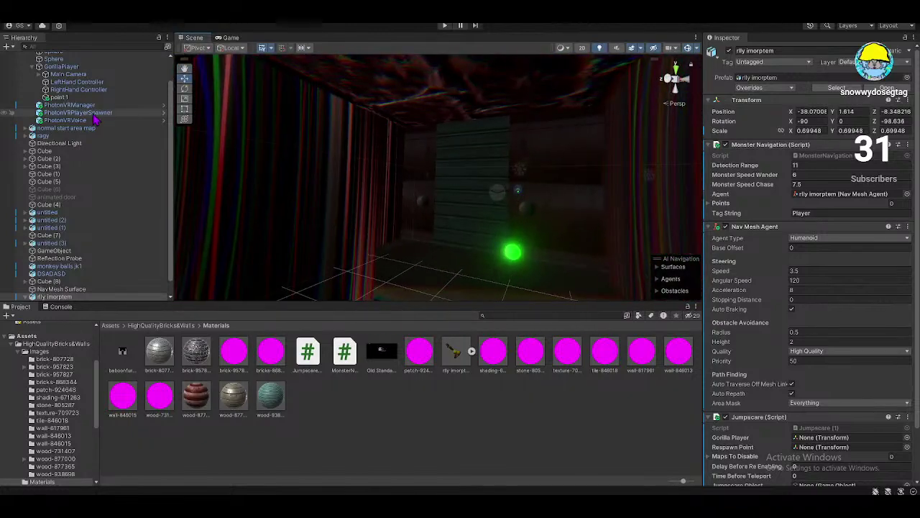
left_click(59, 97)
right_click(59, 97)
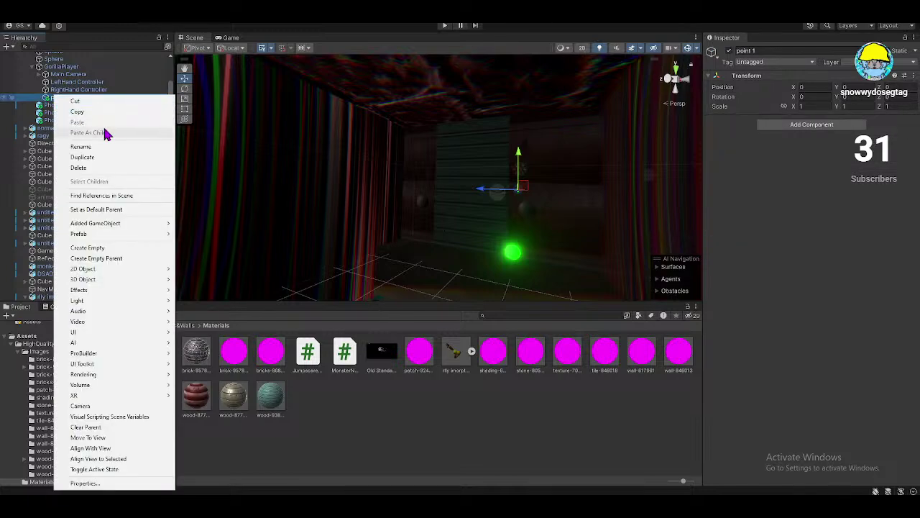
left_click(78, 167)
- Reset the editor windows to the Default layout and expand the Gorilla Locomotion scene's object list
right_click_drag(460, 162, 273, 191)
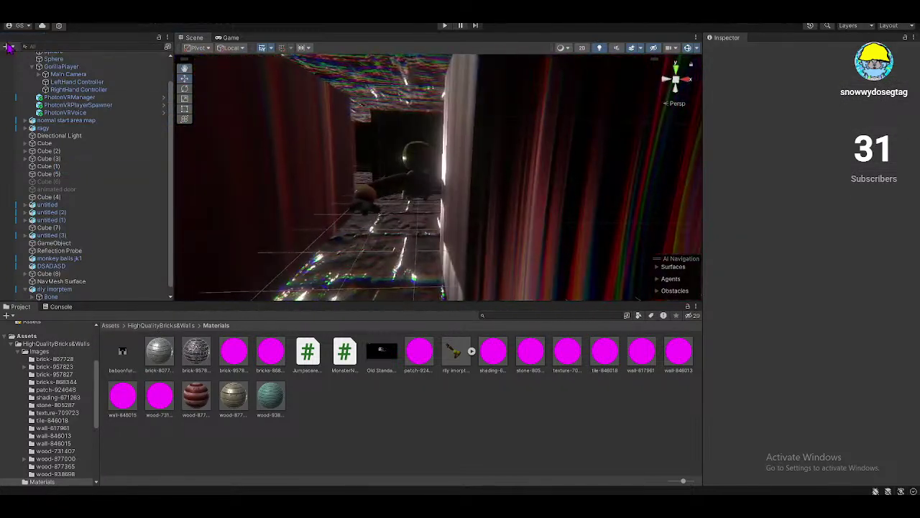
left_click_drag(8, 47, 95, 36)
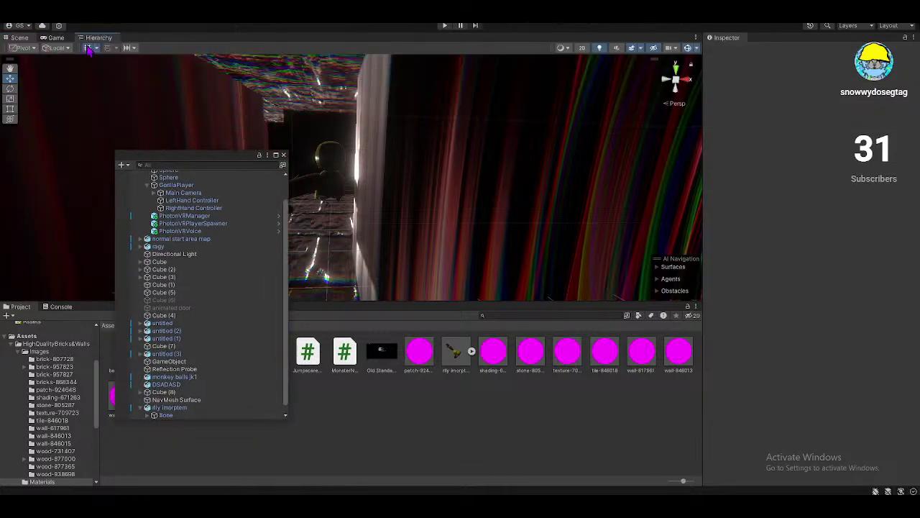
left_click(890, 25)
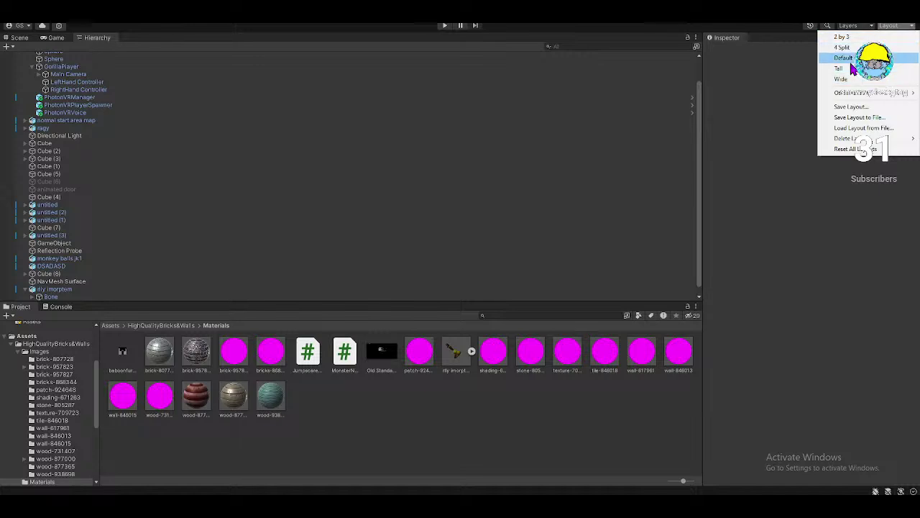
left_click(860, 55)
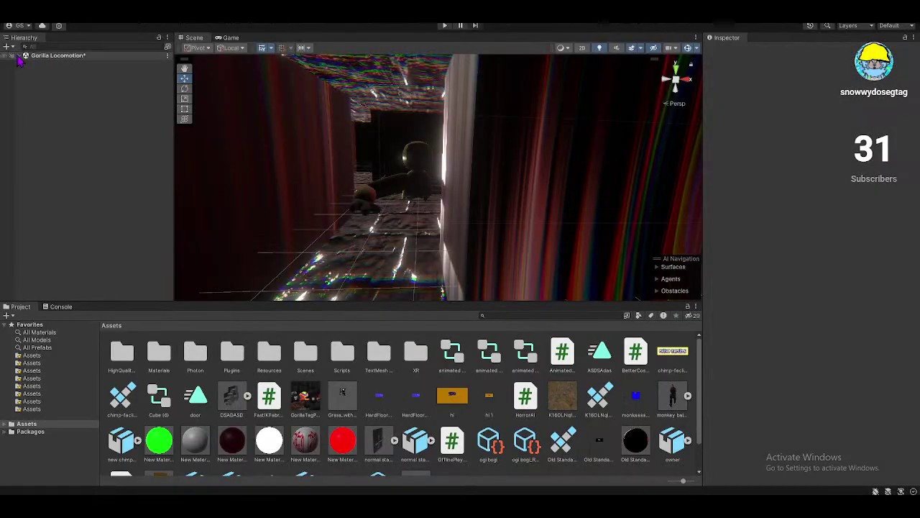
left_click(18, 55)
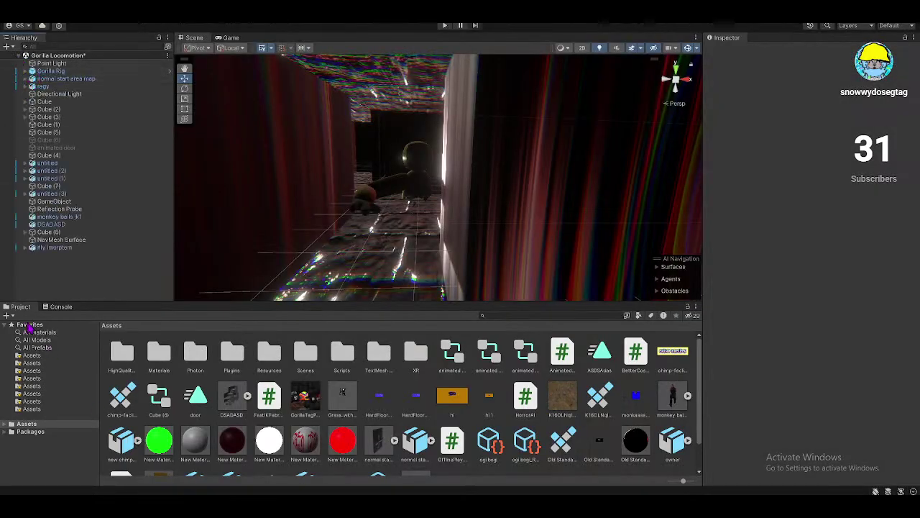
- Create an empty GameObject at scene level and place a duplicate of it at about X -29, Y -0.8, Z -5.2
left_click(45, 248)
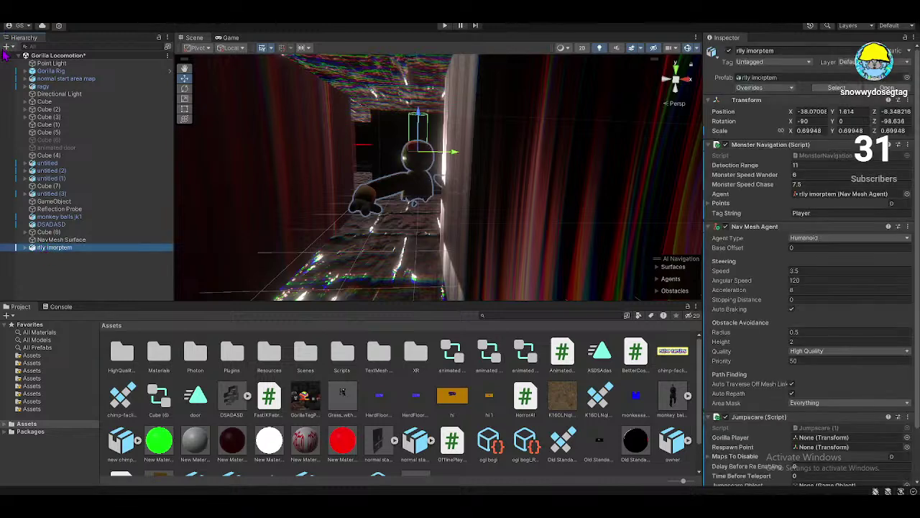
left_click(7, 46)
left_click(41, 59)
right_click_drag(489, 154, 435, 176)
key("ctrl+d")
left_click_drag(374, 154, 450, 152)
right_click_drag(419, 169, 450, 148)
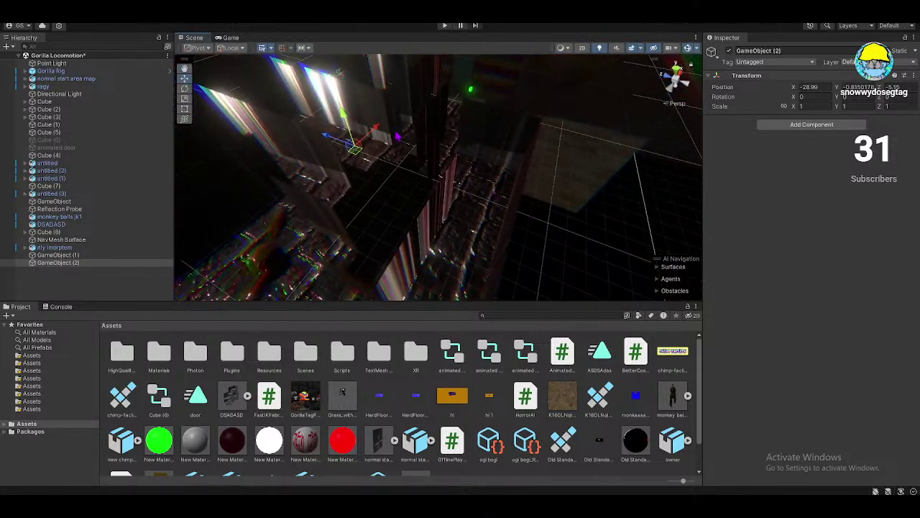
- Duplicate the empty object twice more, placing one copy at about X -29, Z -15.8 and the other at about X -22.2, Z -9.7
key("ctrl+d")
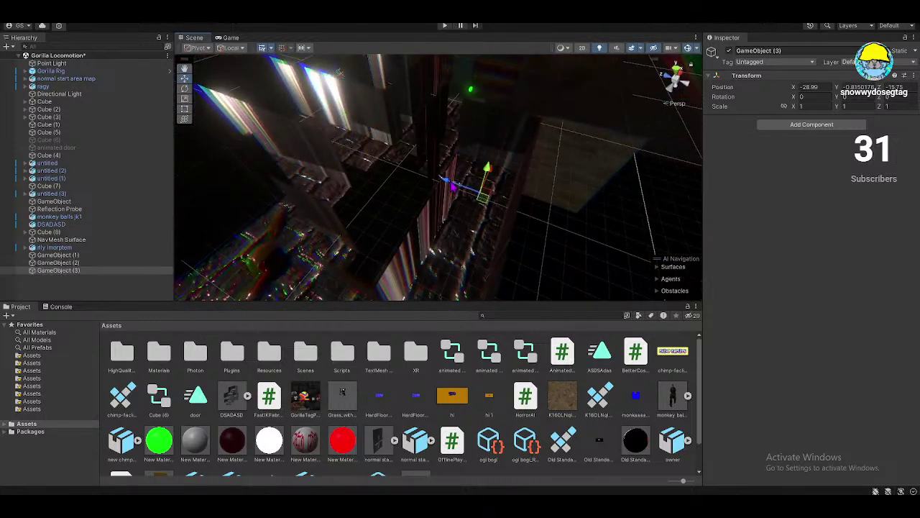
key("ctrl+d")
right_click_drag(449, 148, 410, 216)
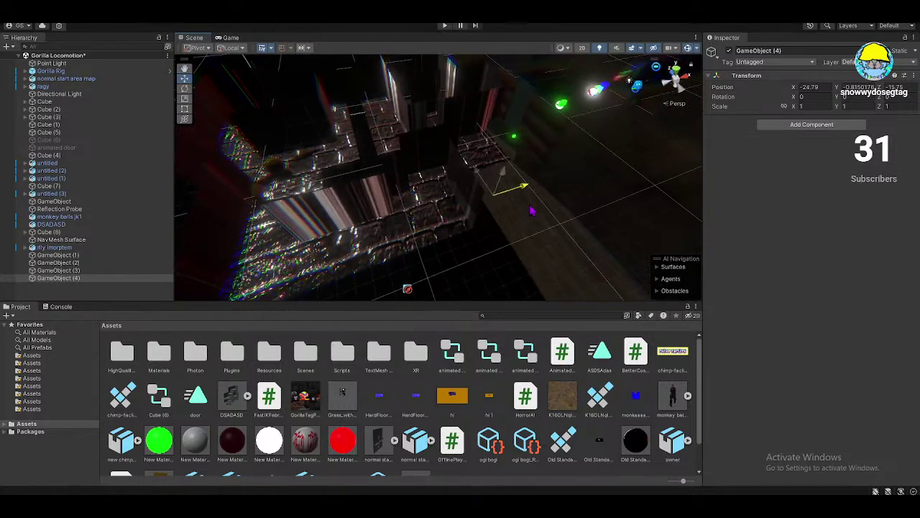
left_click_drag(519, 187, 468, 149)
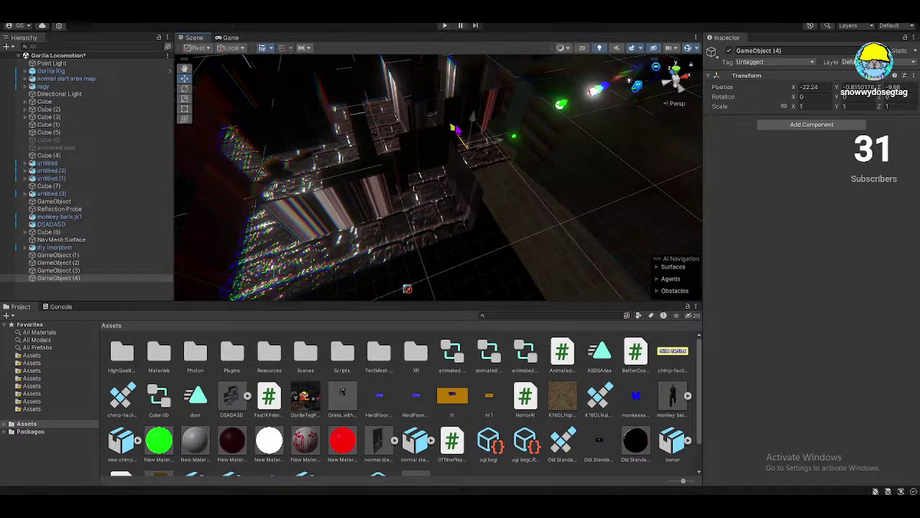
- Set the Points list of the rlly imorptem model's Monster Navigation script to 4 elements and expand it
right_click_drag(453, 128, 392, 158)
left_click(55, 248)
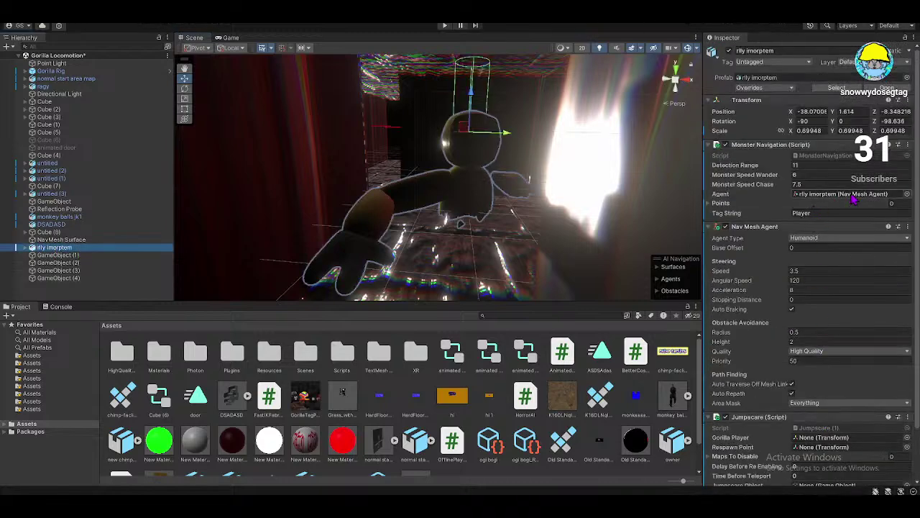
left_click(892, 203)
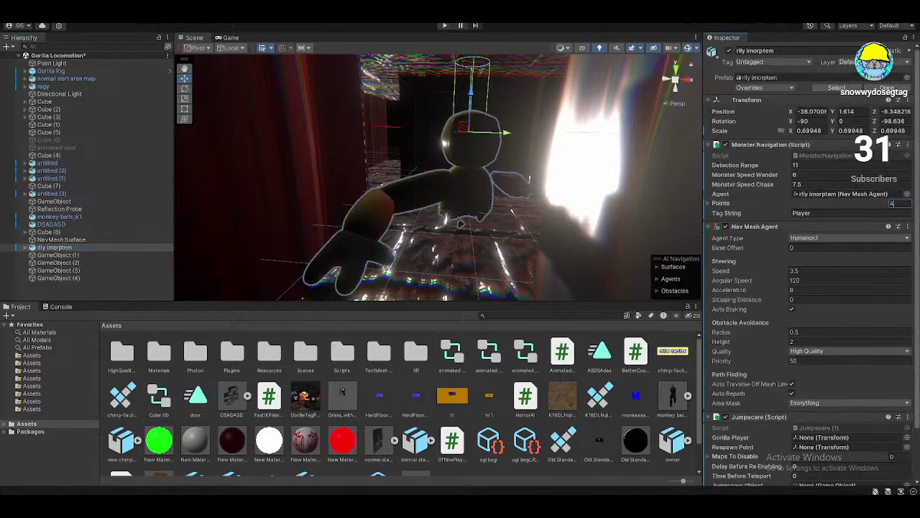
left_click(709, 204)
- Assign GameObject (1), (2), (3) and (4) to Elements 0 to 3 of the monster's Points list
left_click(907, 214)
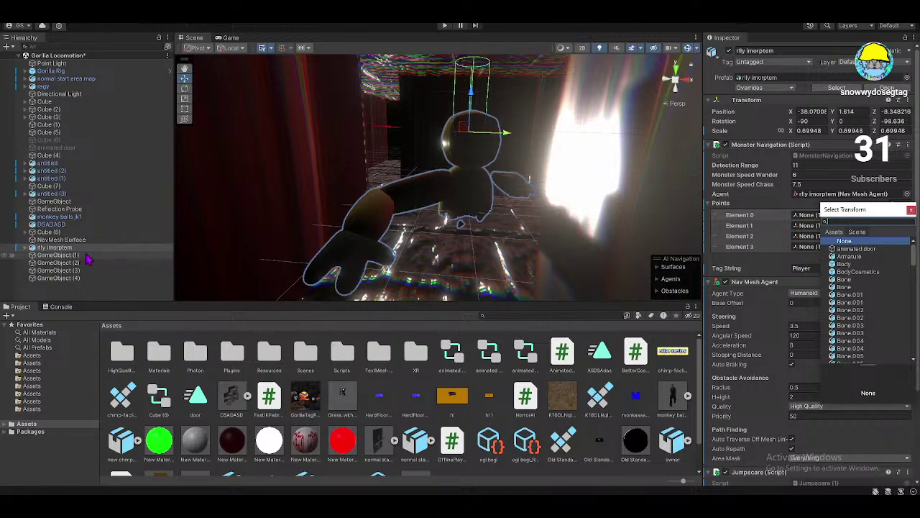
left_click_drag(89, 258, 835, 215)
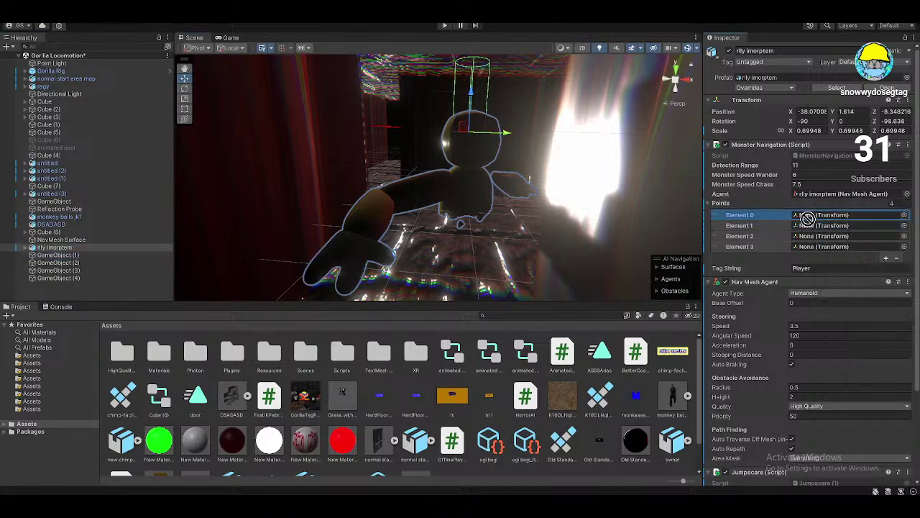
left_click(76, 264)
left_click_drag(75, 273, 780, 225)
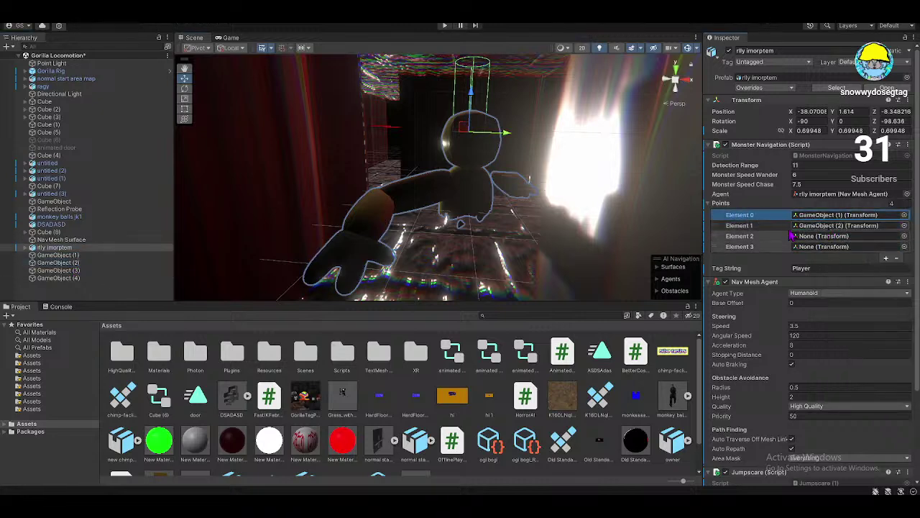
left_click_drag(58, 272, 847, 246)
left_click_drag(58, 278, 834, 248)
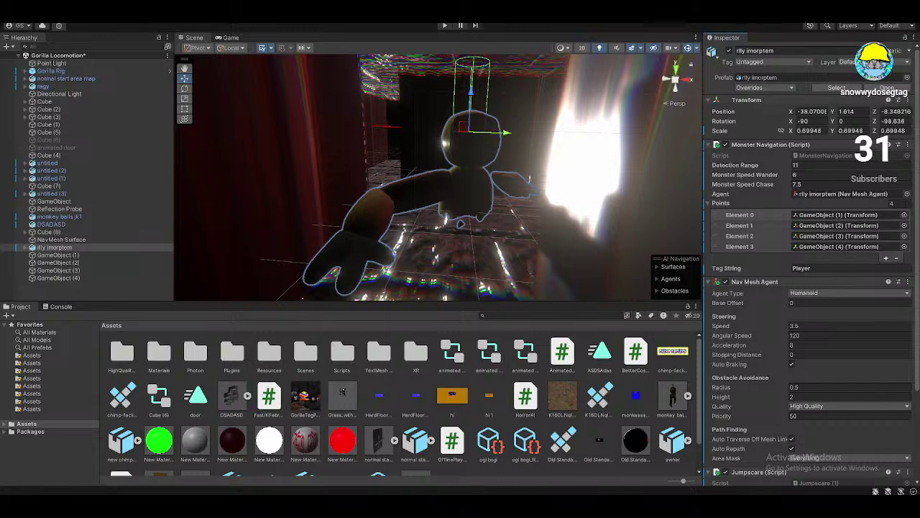
- Switch to Discord and look through the joined servers, ending on the modding hub server's announcements channel
key("alt+Tab")
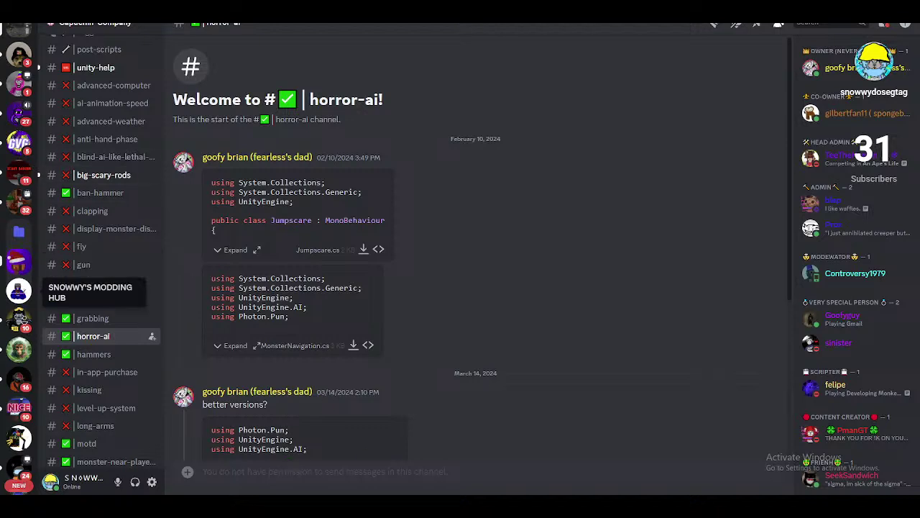
scroll(19, 316, "down", 10)
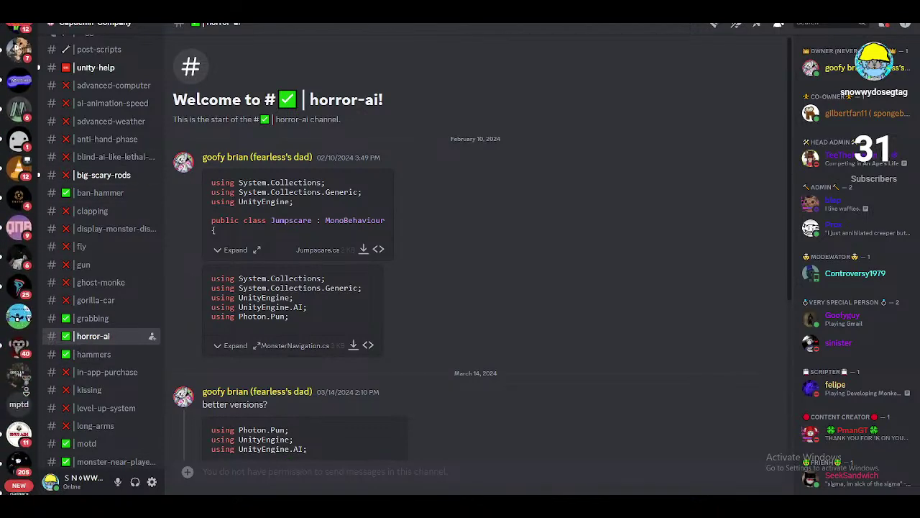
scroll(19, 317, "down", 2)
left_click(19, 297)
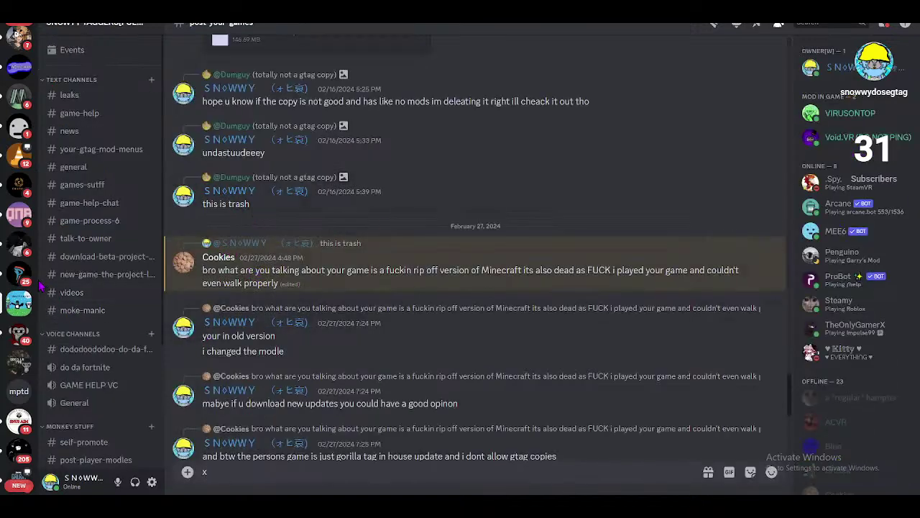
scroll(19, 302, "down", 3)
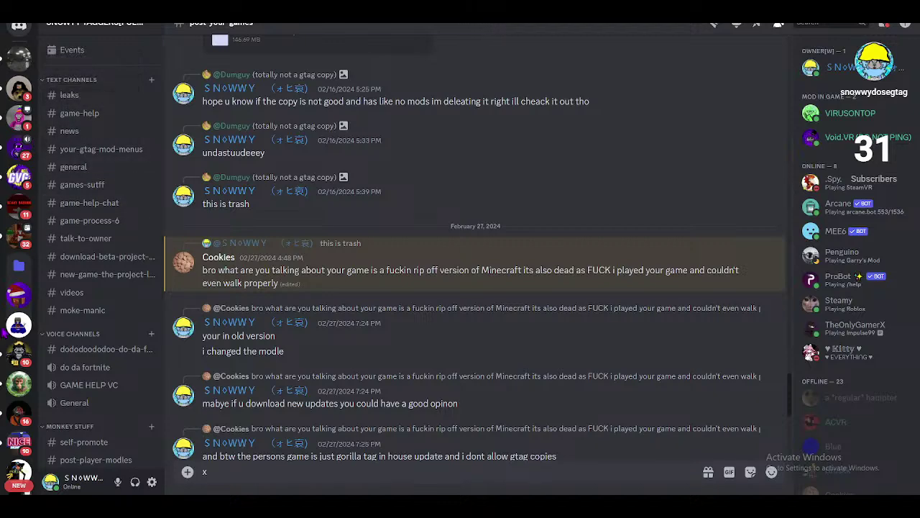
left_click(16, 328)
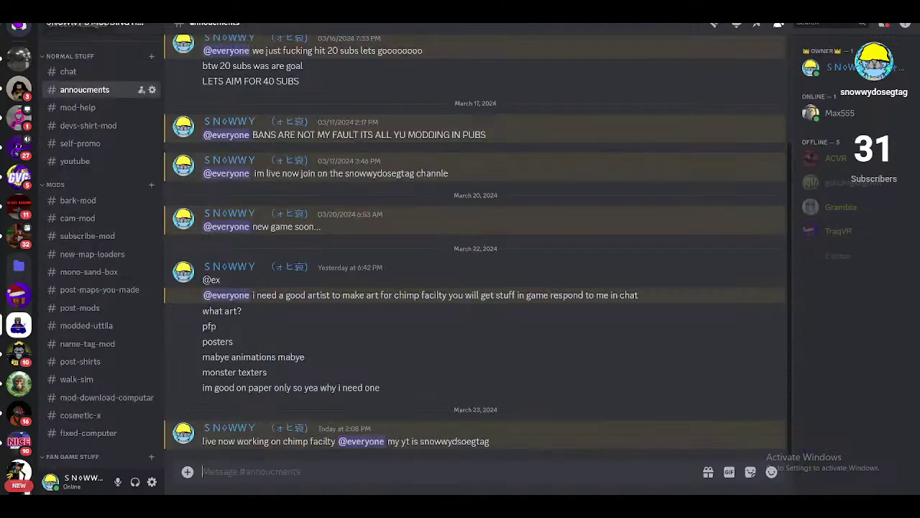
- Try to send a Discord friend request by entering the person's username in the Add Friend form
left_click(19, 27)
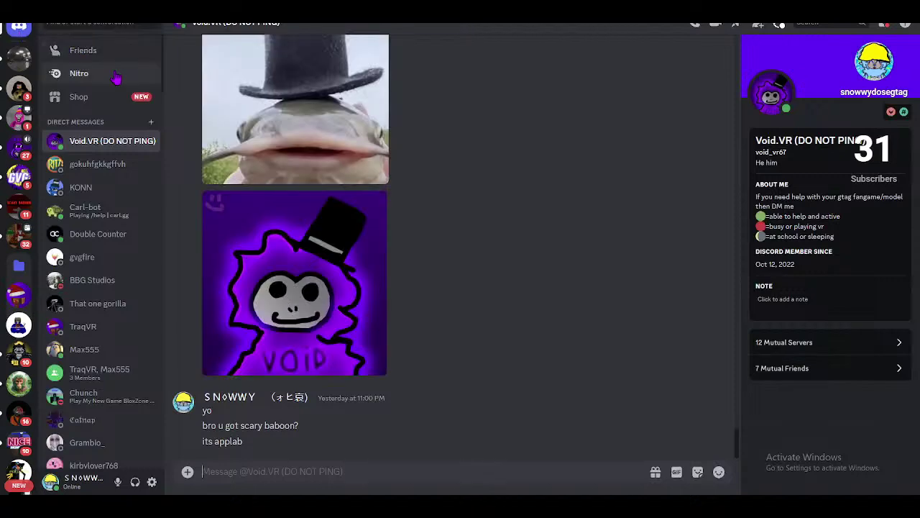
left_click(75, 50)
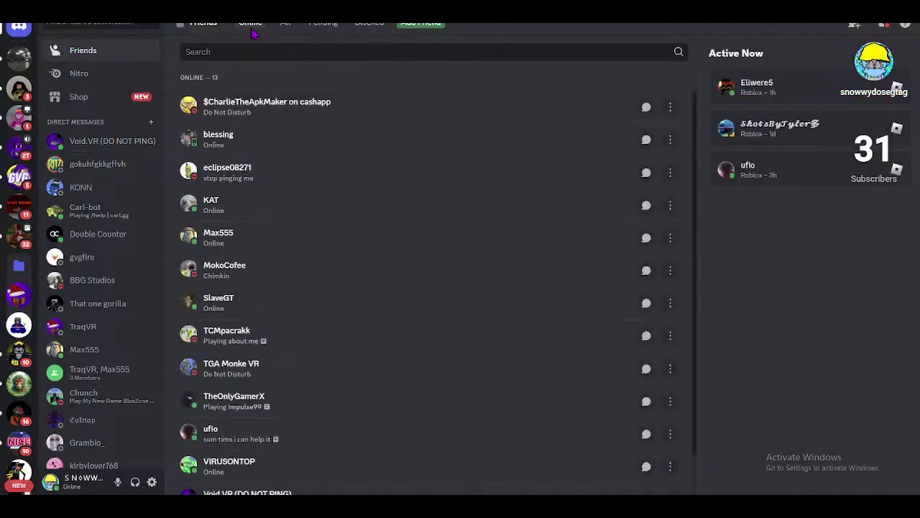
left_click(427, 25)
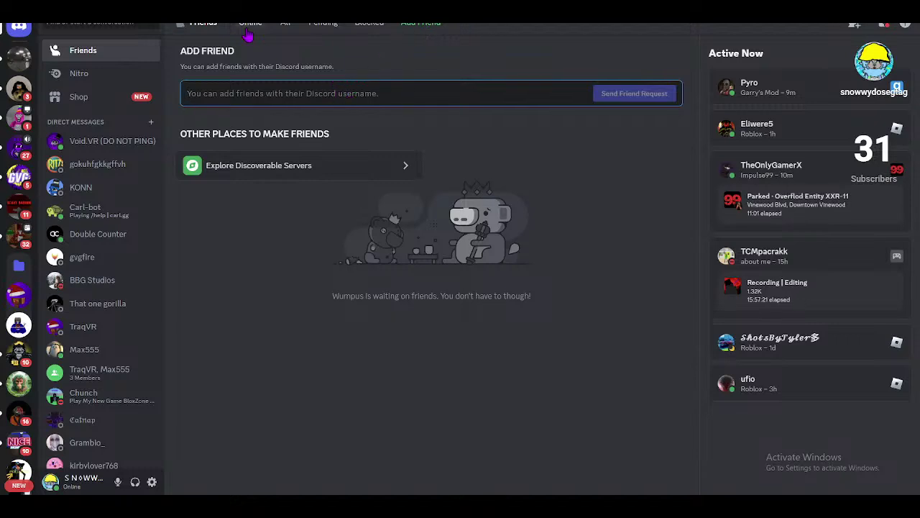
type("s")
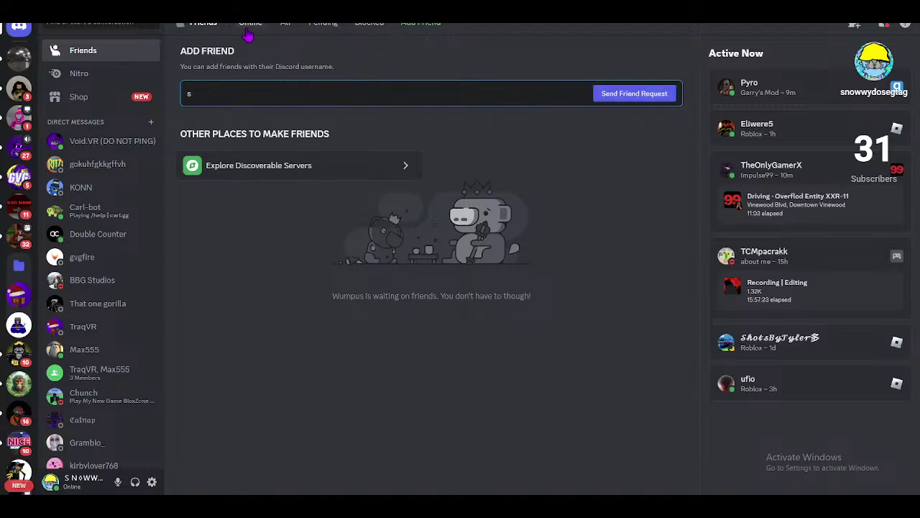
key("BackSpace")
type("ston3yvr")
key("Return")
left_click(448, 281)
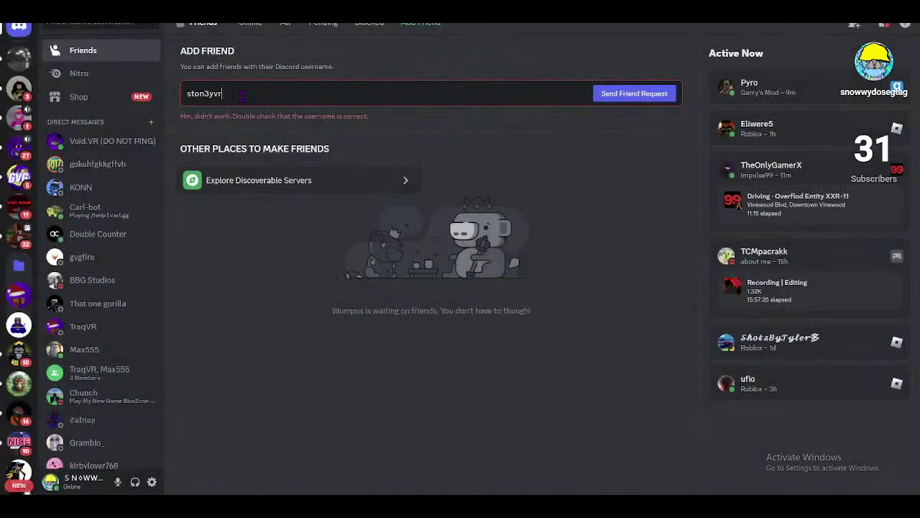
- Clear the username from the Add Friend form and decline the STON3Y COVE server invite
key("ctrl+a")
key("BackSpace")
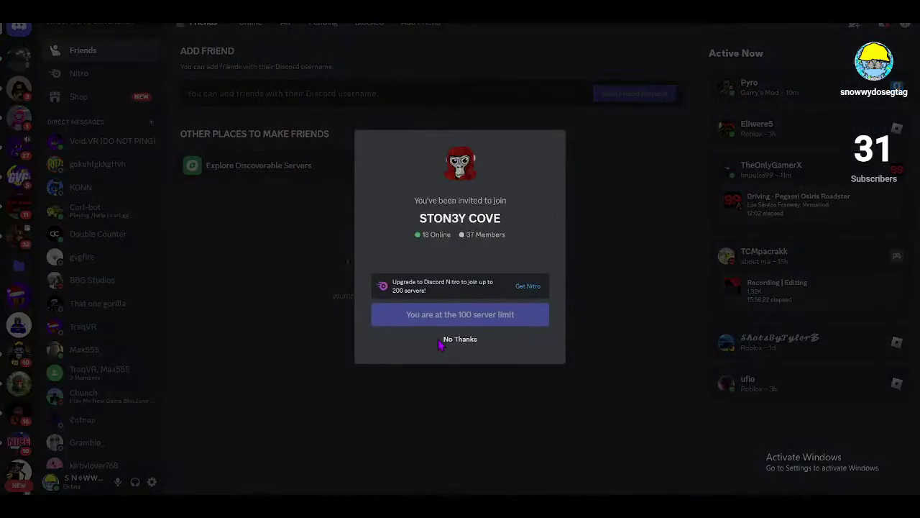
left_click(454, 340)
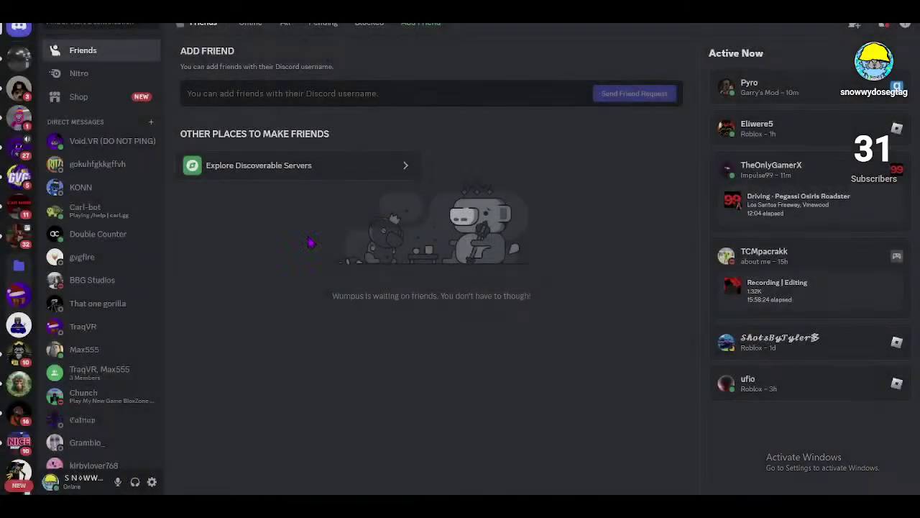
- Leave the server that contains the gorilla-tag-accounts channel, and accept the invite to join the STON3Y COVE server
left_click(19, 58)
left_click(18, 87)
left_click(93, 23)
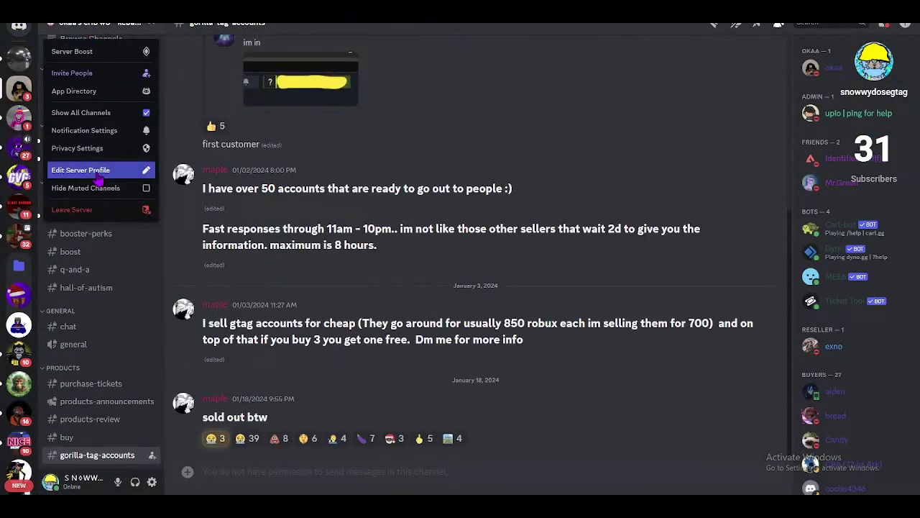
left_click(71, 209)
left_click(538, 283)
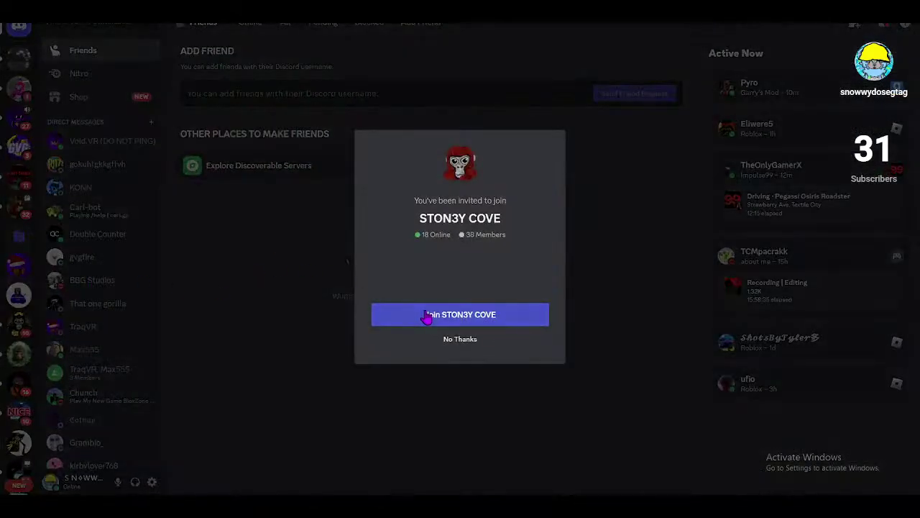
left_click(425, 313)
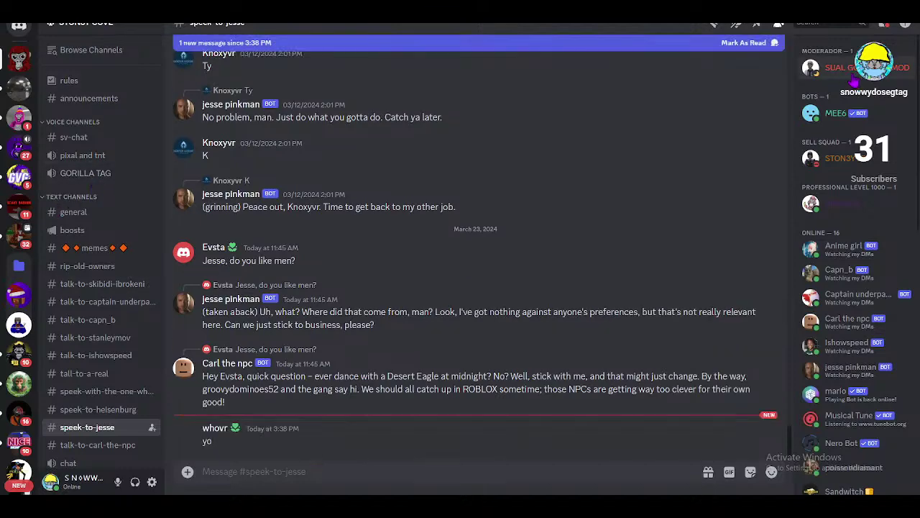
- View the profile of the Sell Squad member who owns the STON3Y COVE server
left_click(856, 163)
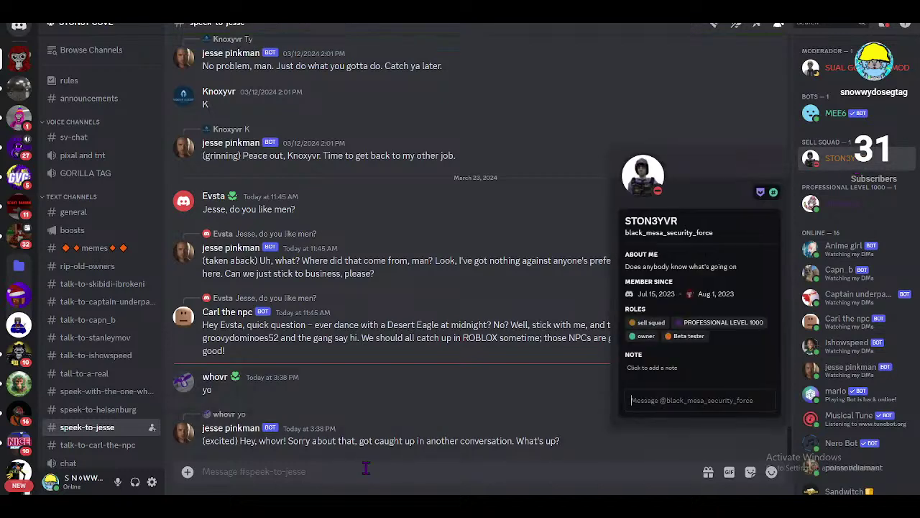
left_click(305, 477)
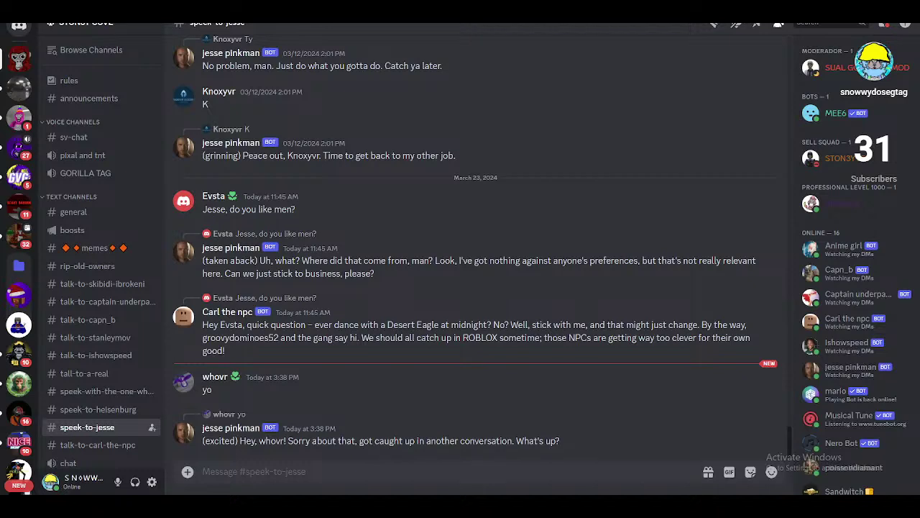
left_click(830, 161)
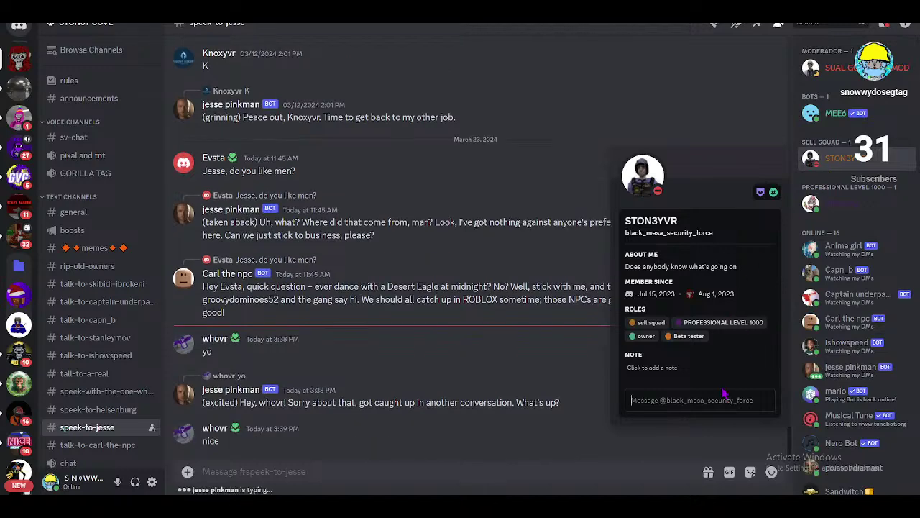
key("Escape")
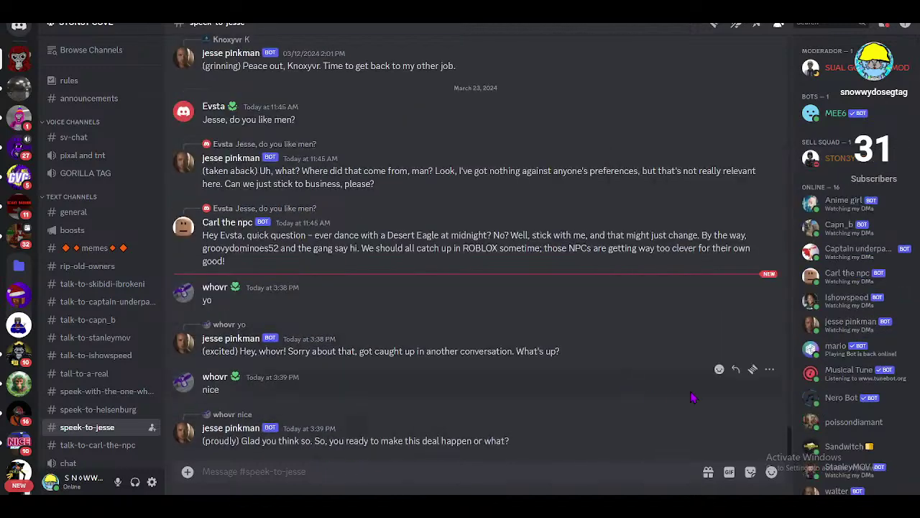
- Reply "sup who" to the member's "nice" message in the speek-to-jesse channel
left_click(735, 369)
type("sup w")
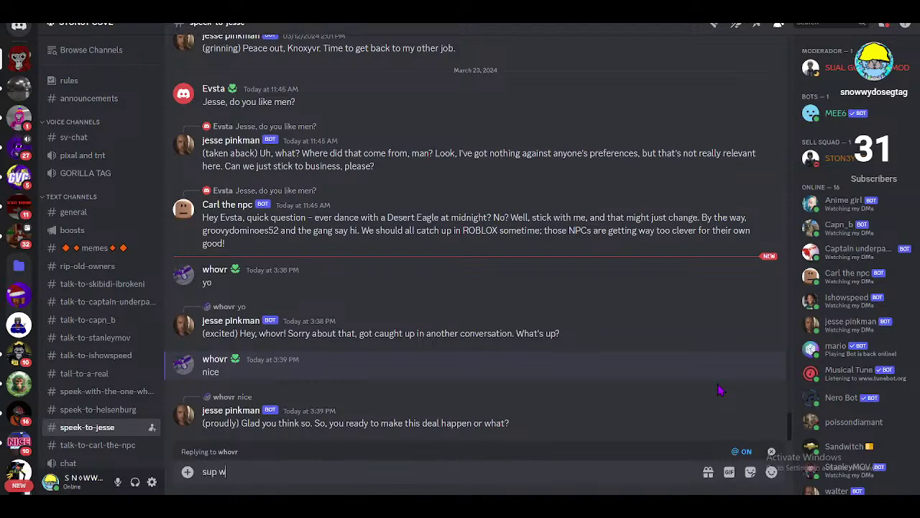
type("ho")
key("Return")
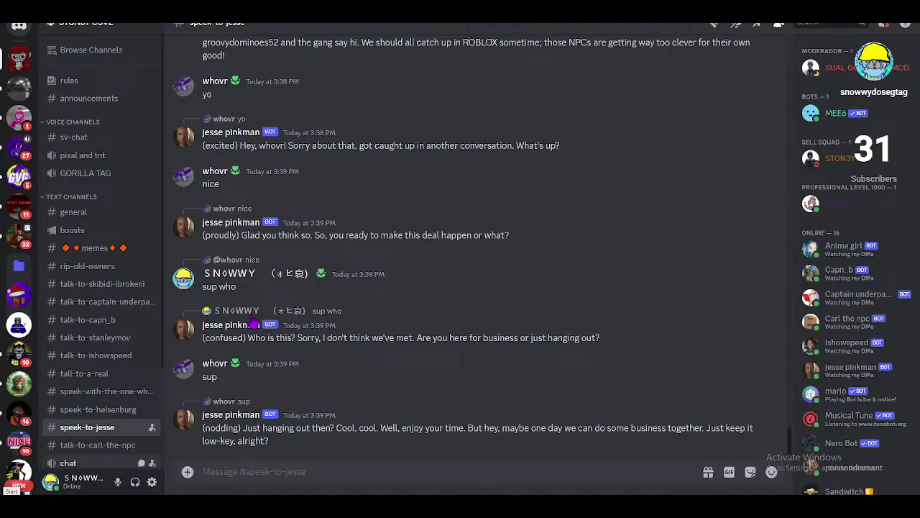
- Send the server owner the direct message "yo" from their profile and send them a friend request
left_click(827, 157)
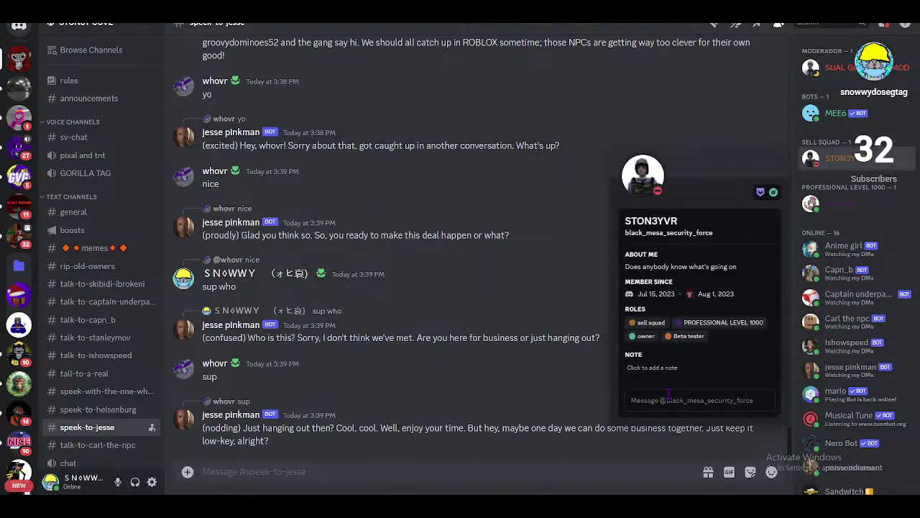
key("Escape")
key("alt+Left")
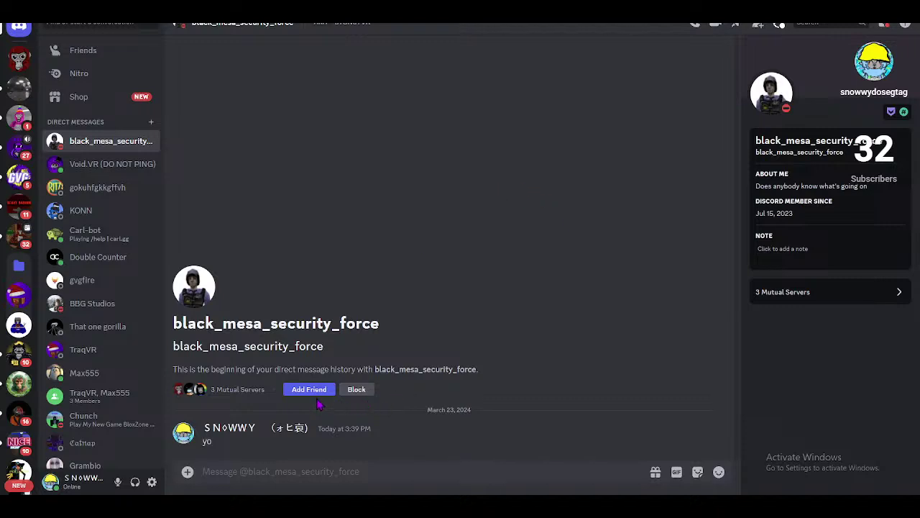
left_click(309, 390)
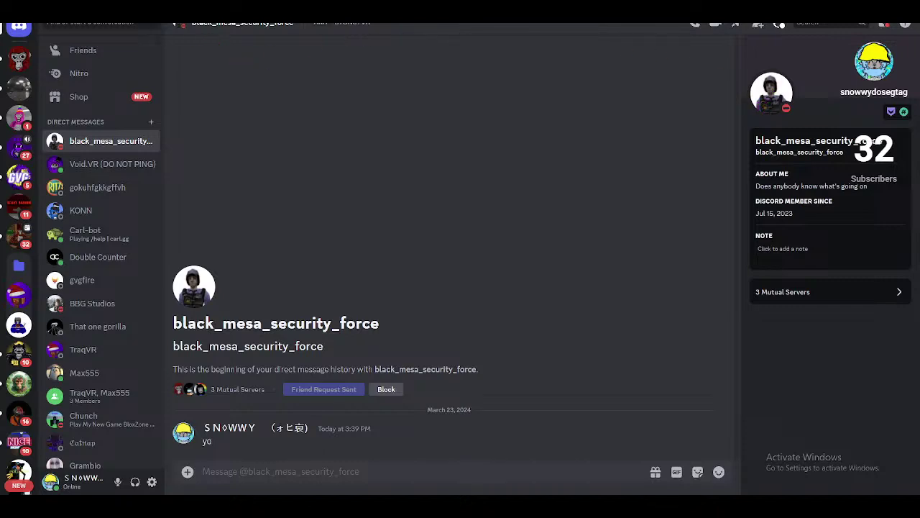
- Return to the STON3Y COVE server and reply "yea" to the member's greeting in the speek-to-jesse channel
left_click(19, 59)
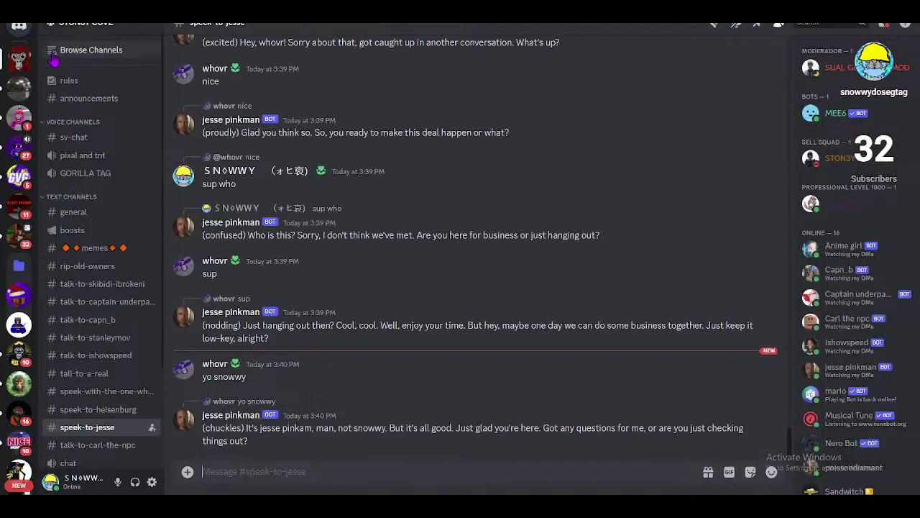
left_click(827, 163)
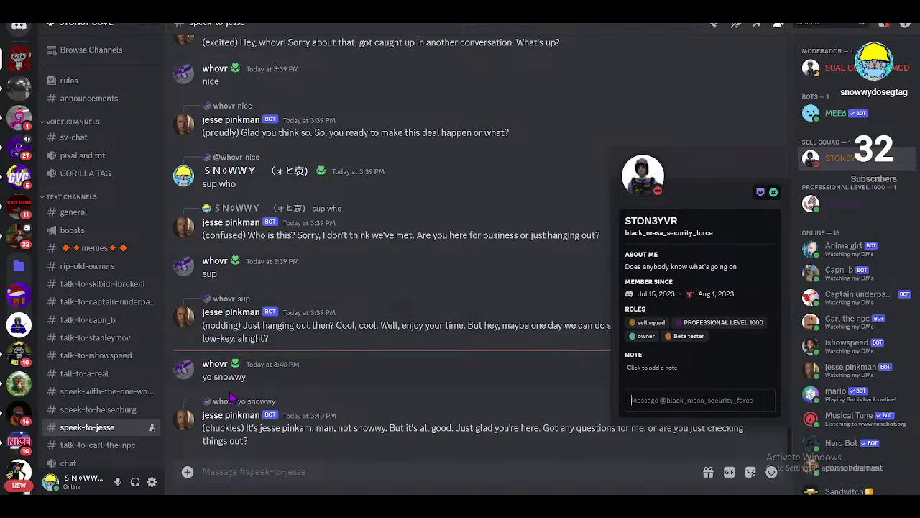
left_click(273, 461)
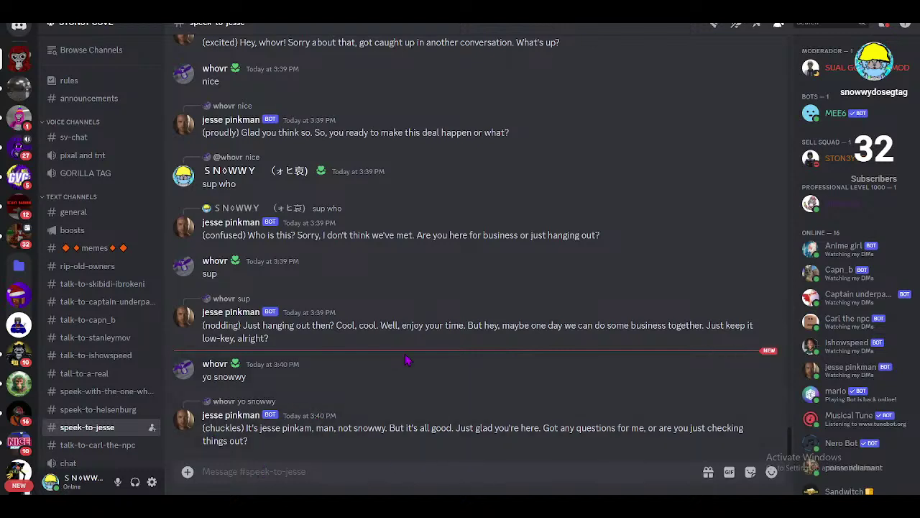
left_click(736, 365)
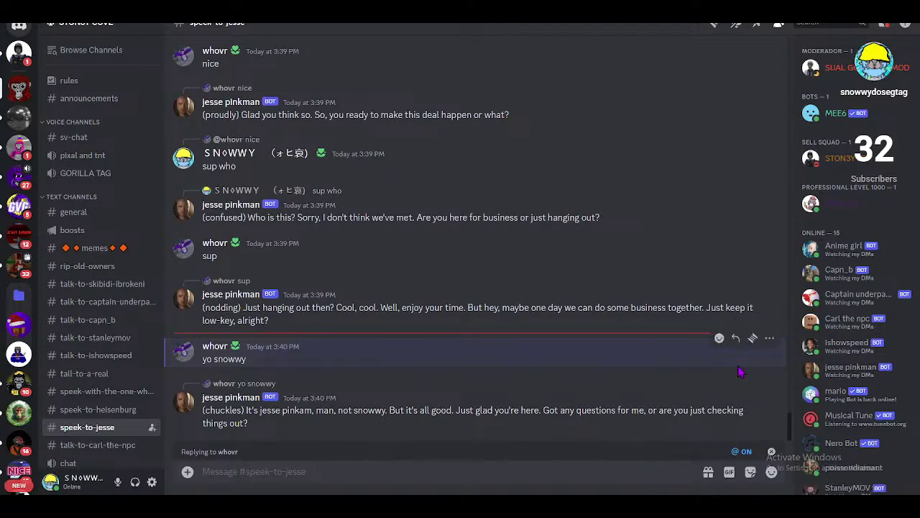
type("yea")
key("Return")
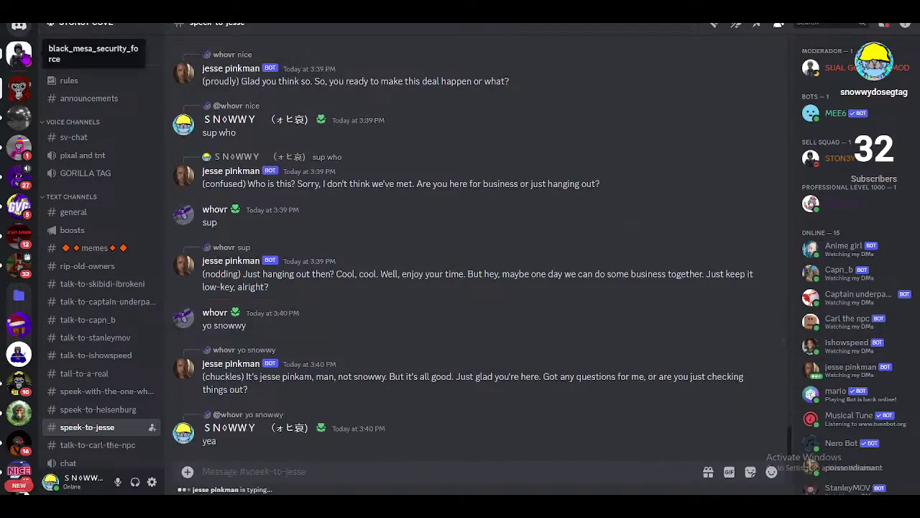
- Open the server owner's unread direct message and answer "yea bet"
left_click(26, 54)
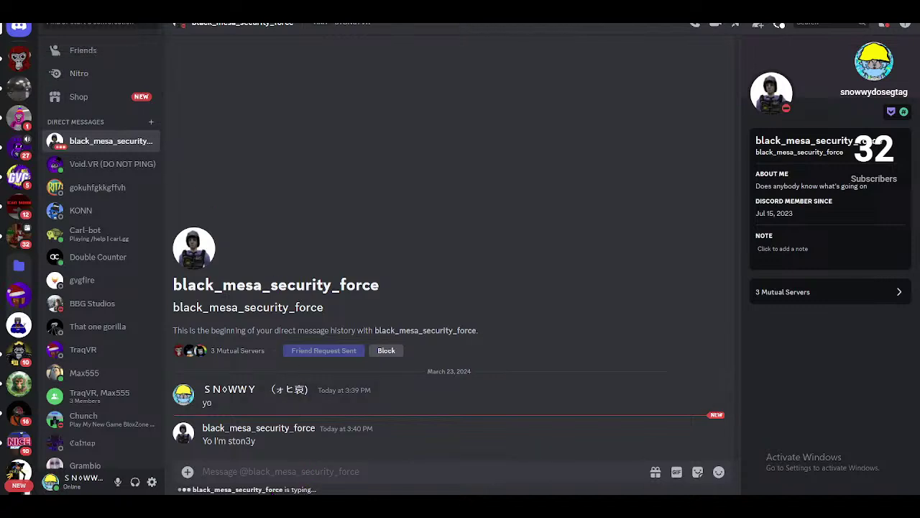
type("yea bet")
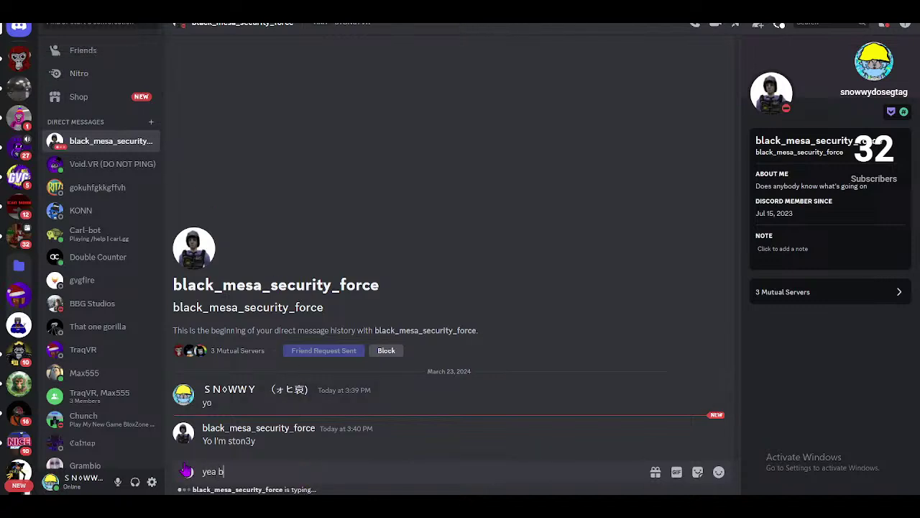
key("Return")
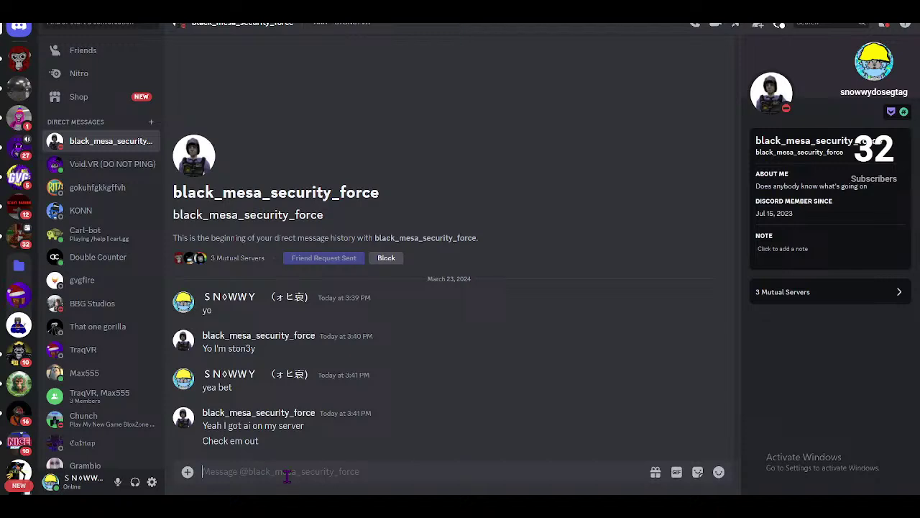
- Ask the server owner "can u draw me some monkes for gorilla tag" and follow up with "???"
type("can u draw me")
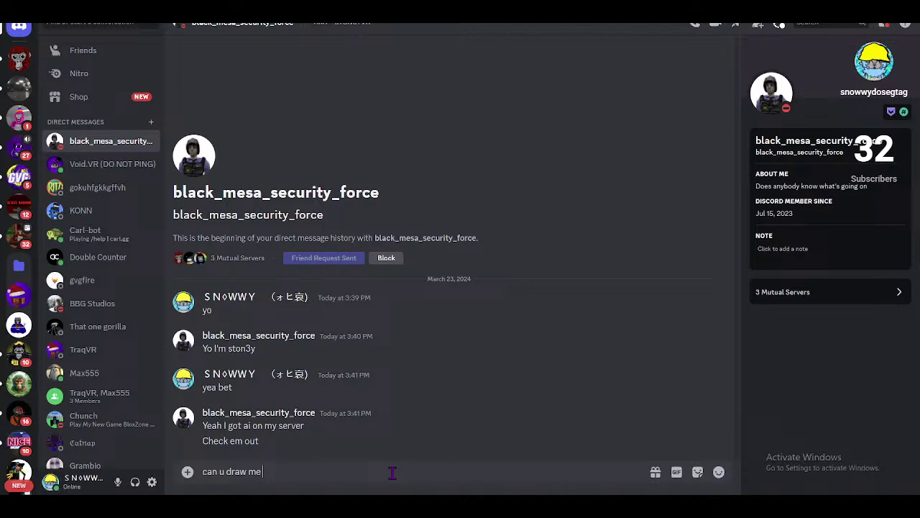
type(" some monkes for gorilla tag")
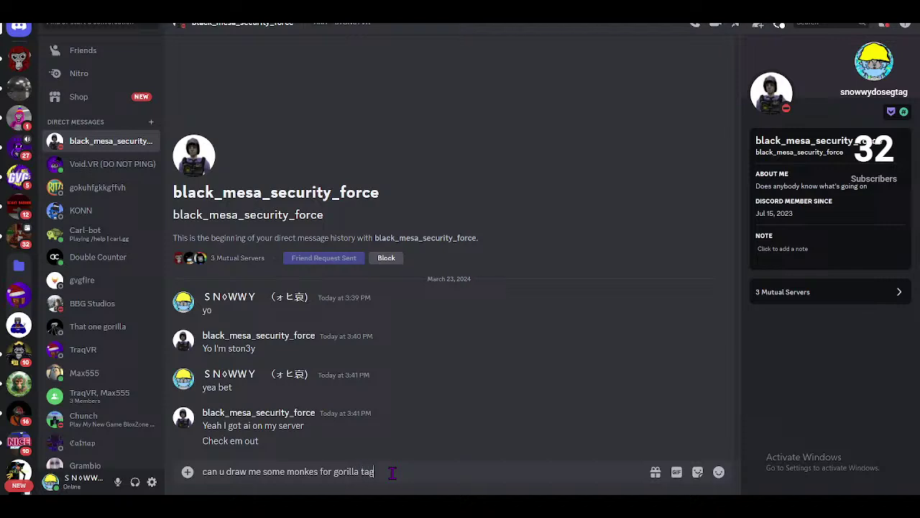
key("Return")
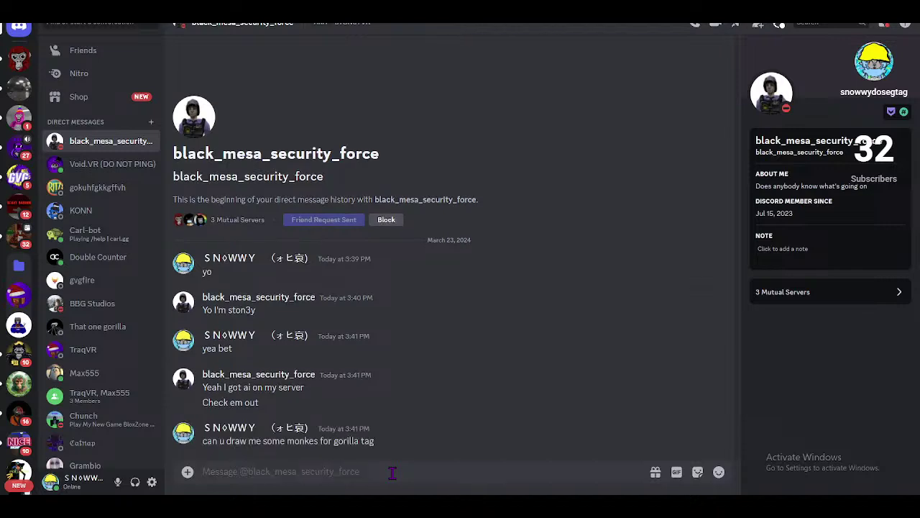
type("???")
key("Return")
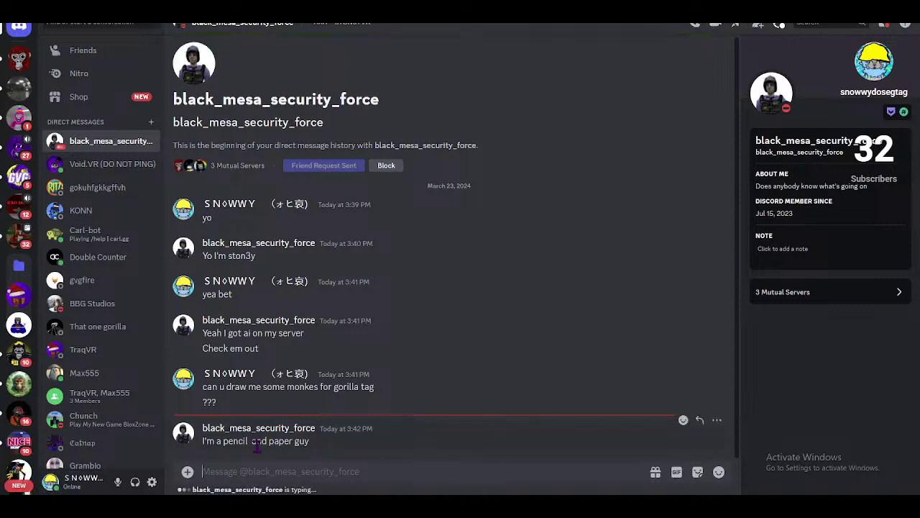
- Send the message "same why u think i need a pc drawer but its fine can u do a gtag gorilla running"
type("same why u")
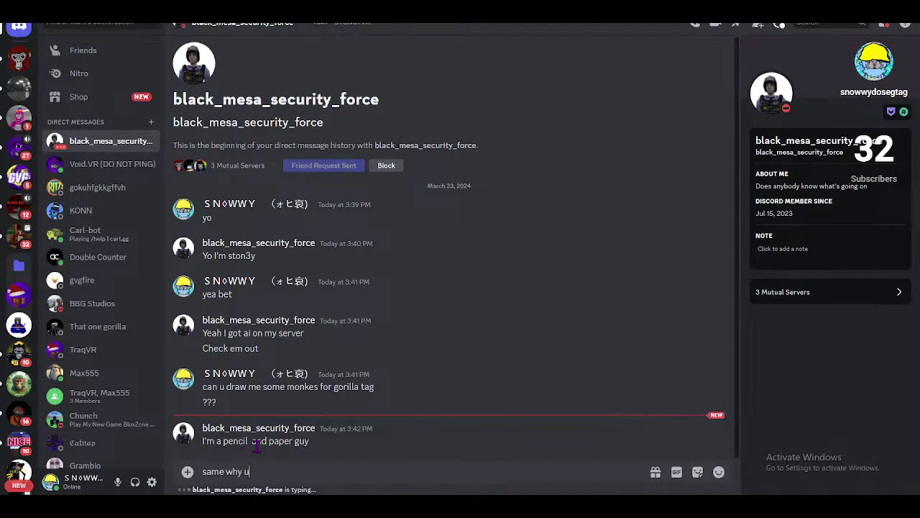
type(" think i need a pc dr")
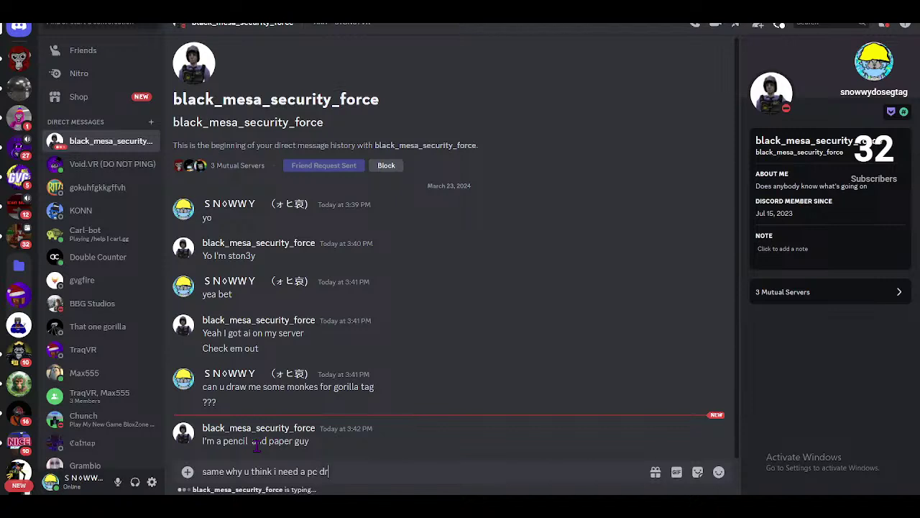
type("awer but its fine")
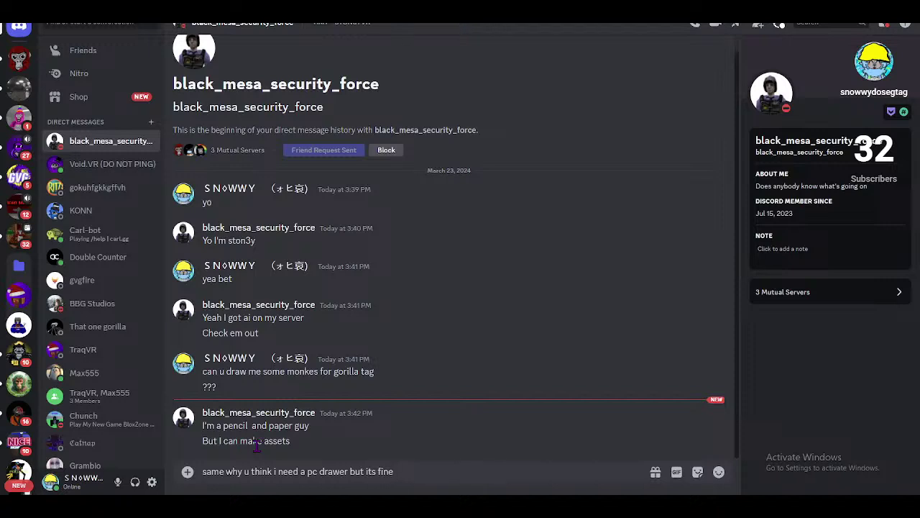
type(" can u do a gtag goer")
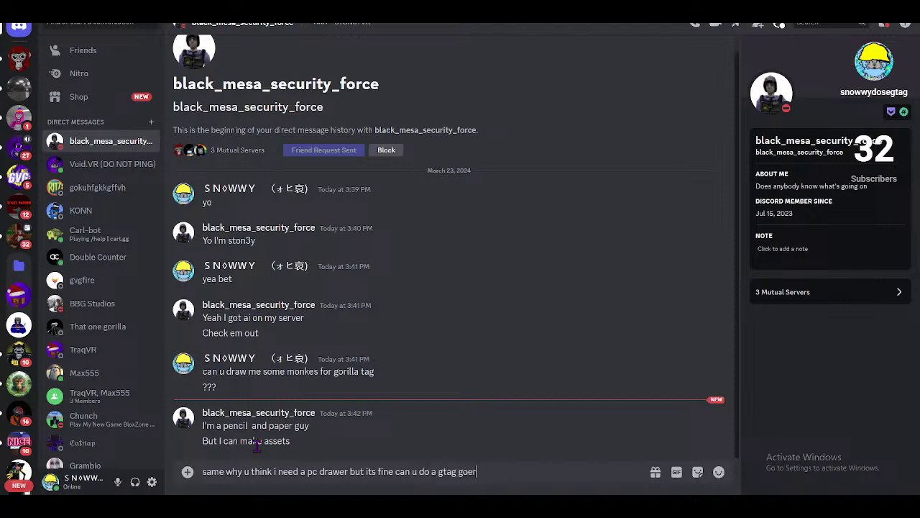
key("BackSpace")
key("BackSpace")
type("rilla tag")
key("BackSpace")
key("BackSpace")
key("BackSpace")
type("running")
key("Return")
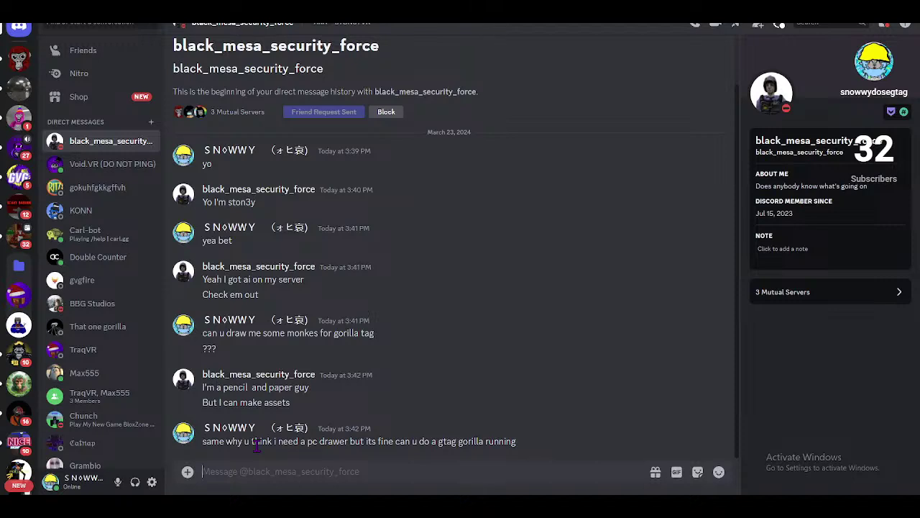
- Send "on paper" as a follow-up message in the server owner's direct message chat
type("ojn")
key("BackSpace")
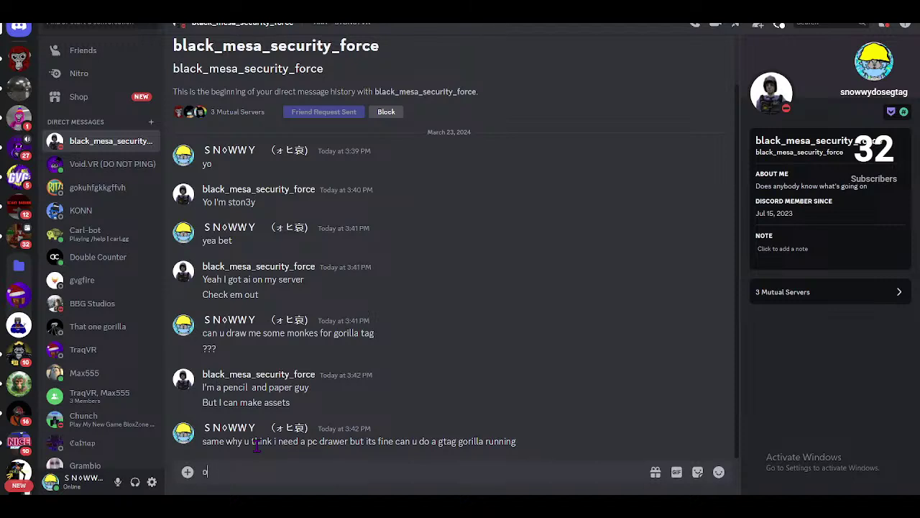
type("n paper")
key("Return")
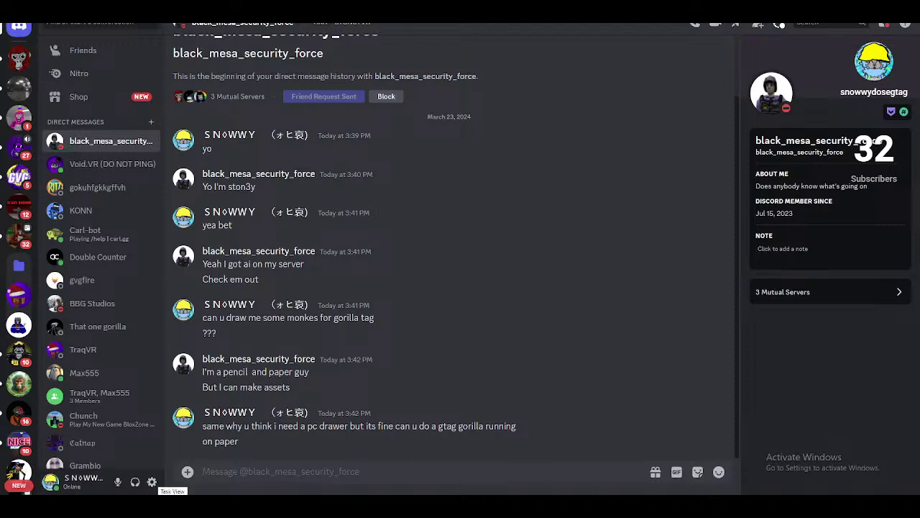
- Send the server owner the message "and do like a screen shot of it zoomed in"
type("and do like")
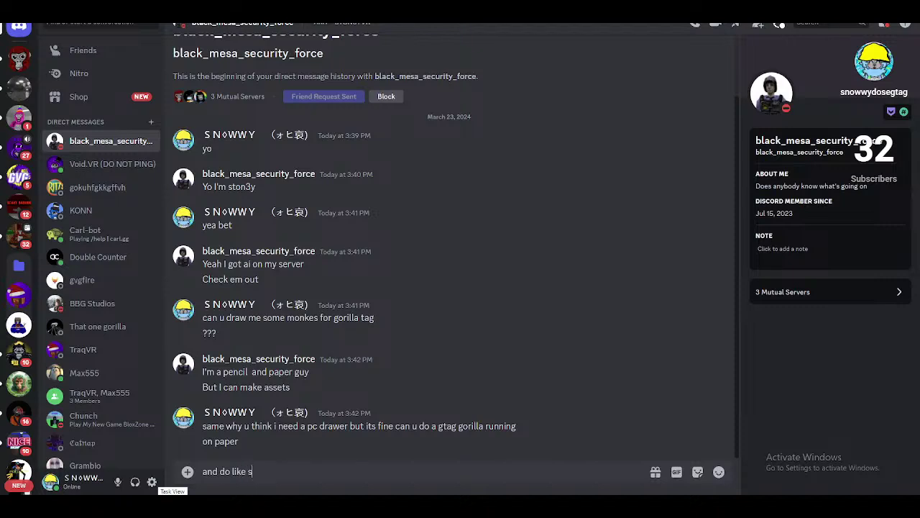
type(" a s c")
key("BackSpace")
key("BackSpace")
type("creen s")
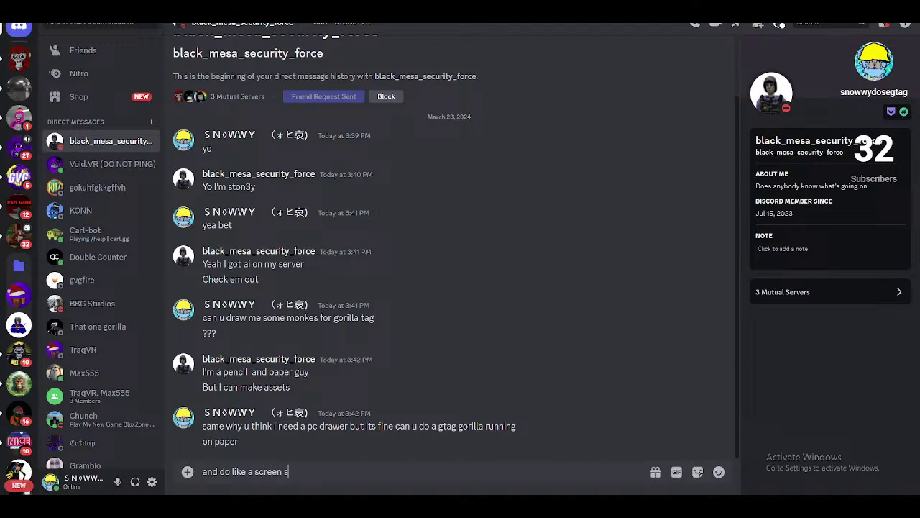
type("hot")
type("of it zoomed in")
key("Return")
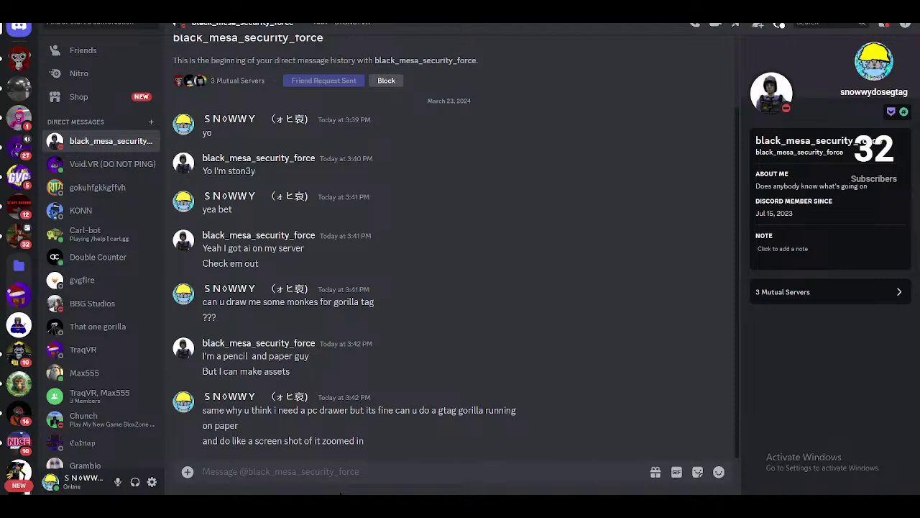
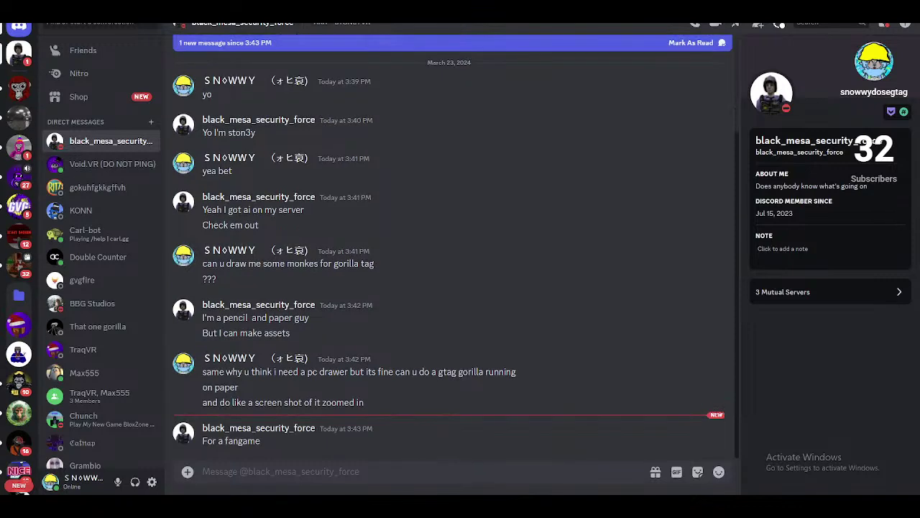
- Answer the fan game question with "yea mine just draw a gtag gorilla tho make it running"
left_click(301, 476)
type("lol")
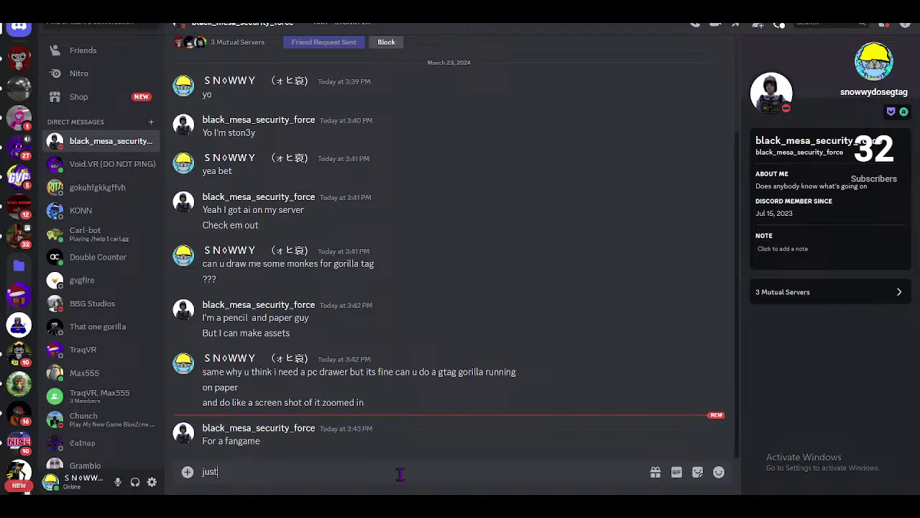
key("BackSpace")
key("BackSpace")
key("BackSpace")
type("yea mine just draw a")
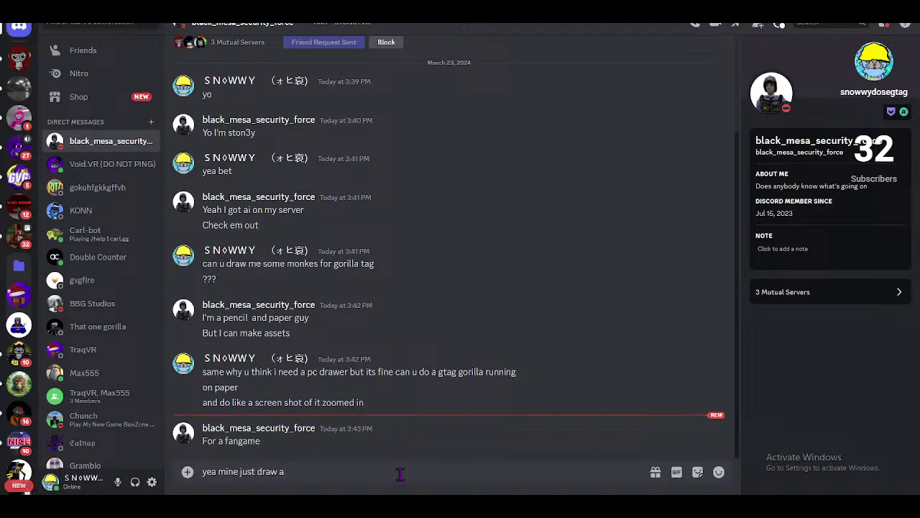
type(" gtag gorilla tho")
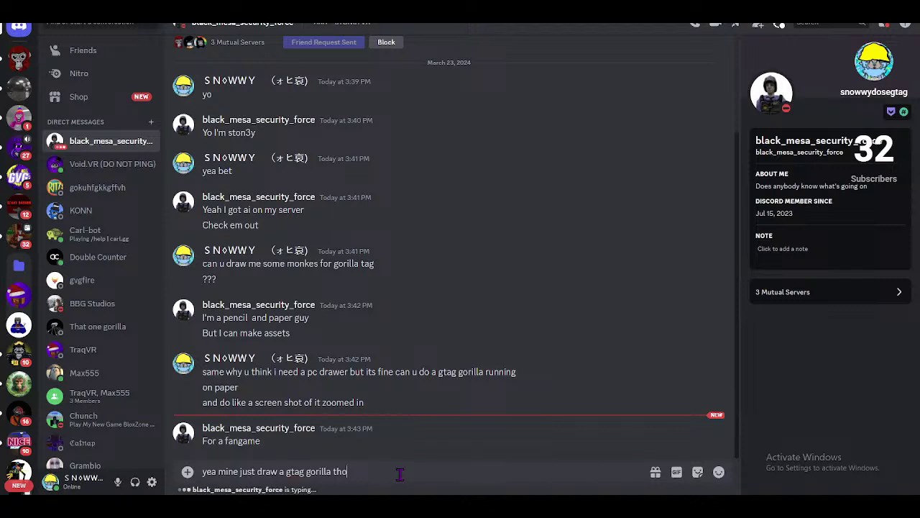
type(" make it running")
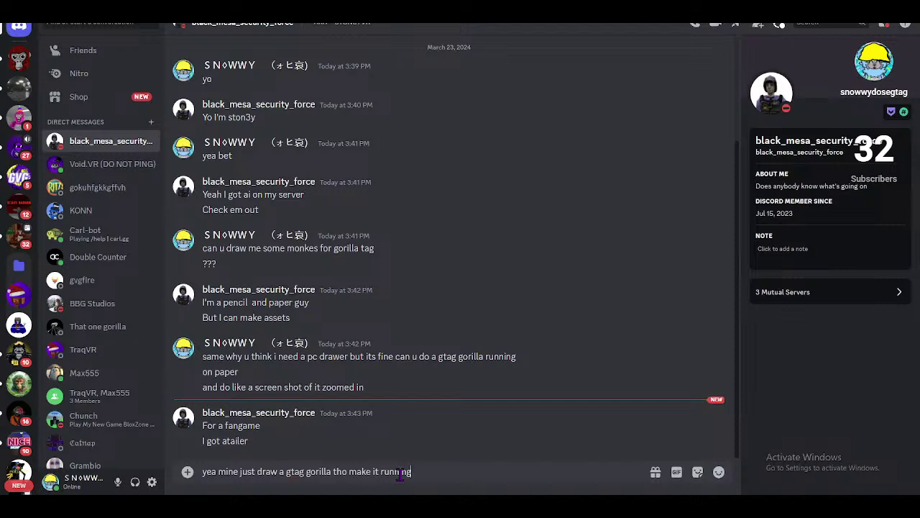
key("Return")
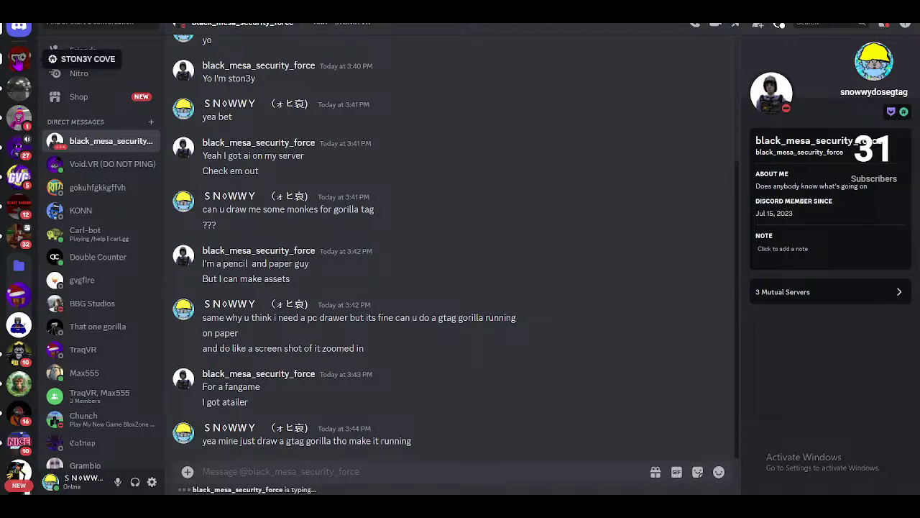
- Check the STON3Y COVE server, return to the direct message chat and watch part of the shared trailer video
left_click(19, 60)
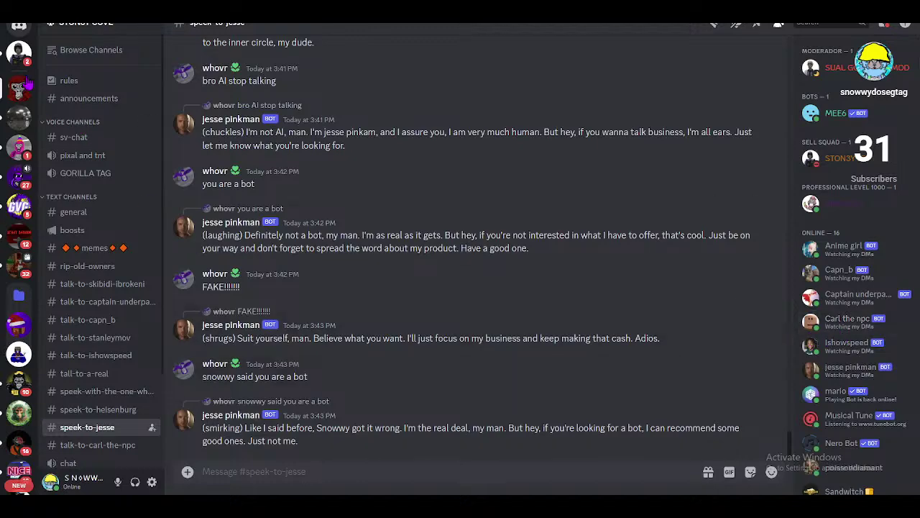
left_click(22, 55)
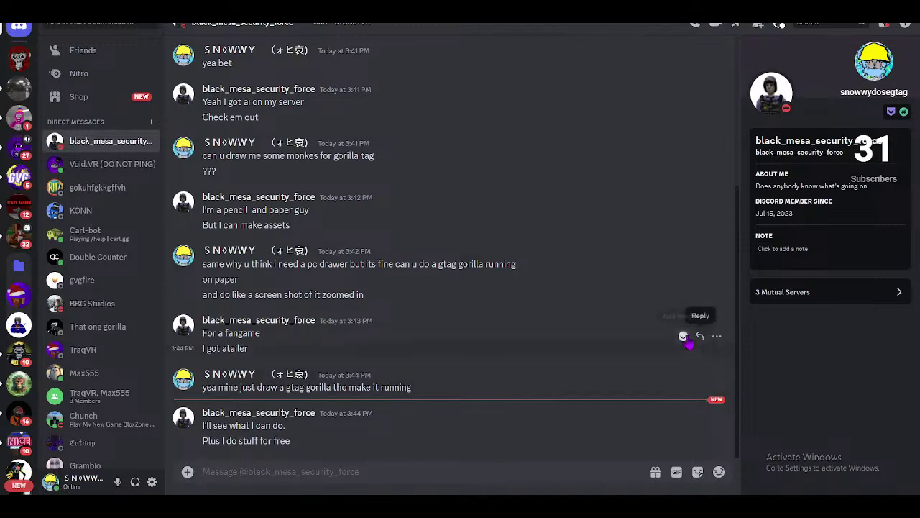
left_click(291, 352)
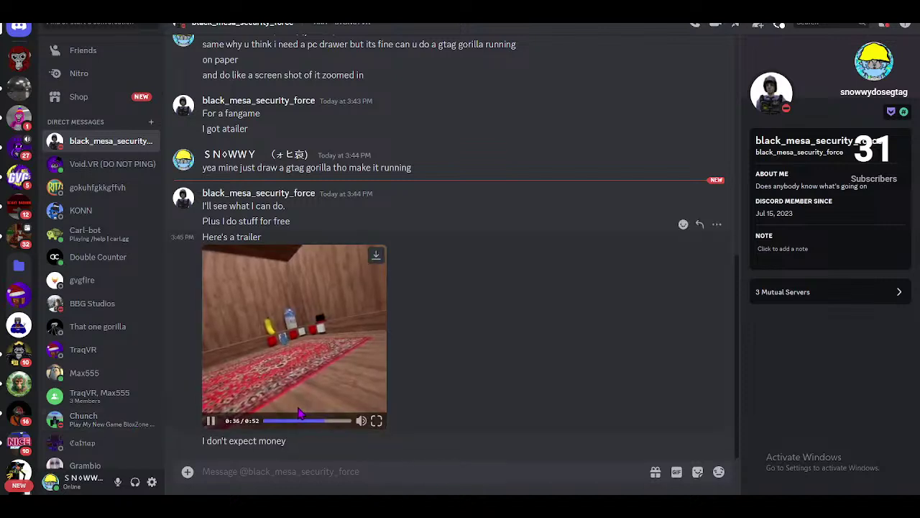
left_click(313, 325)
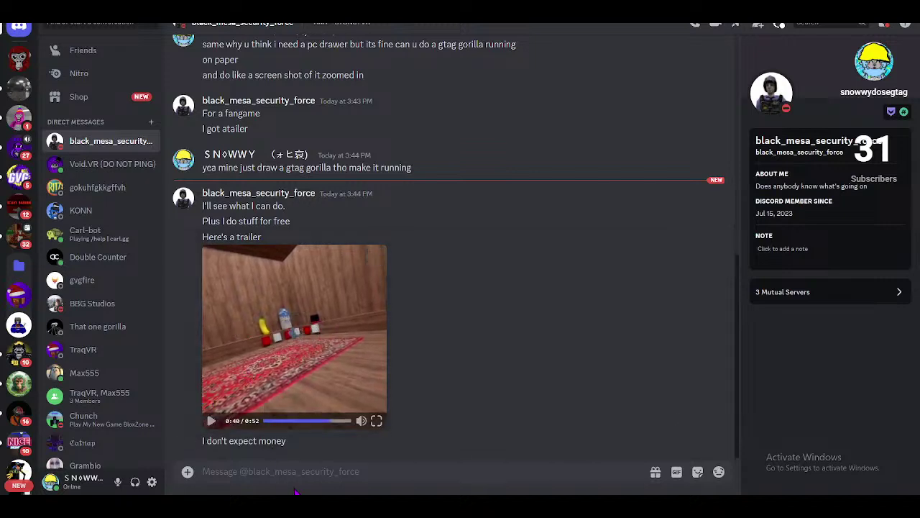
- Reply to the trailer with the message "good but can u draw stuff on paper"
left_click(278, 469)
type("good bu")
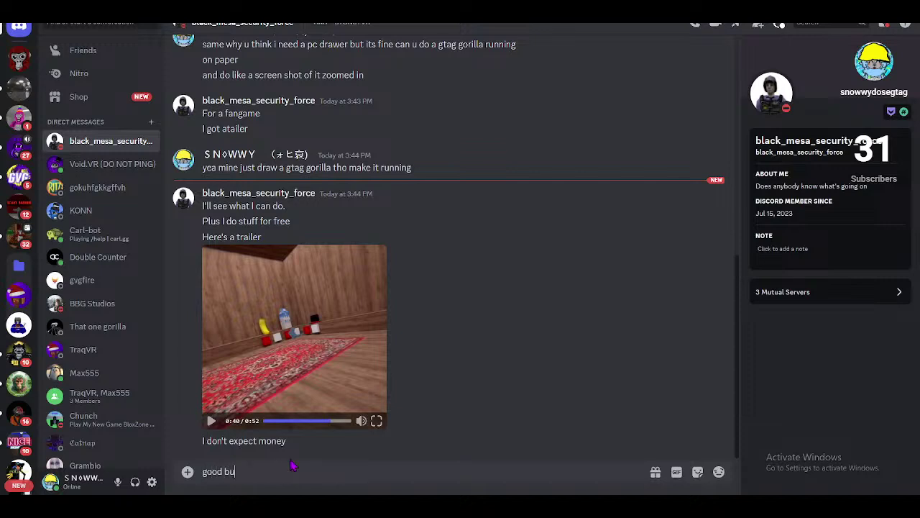
type("t can u draw stuff on a")
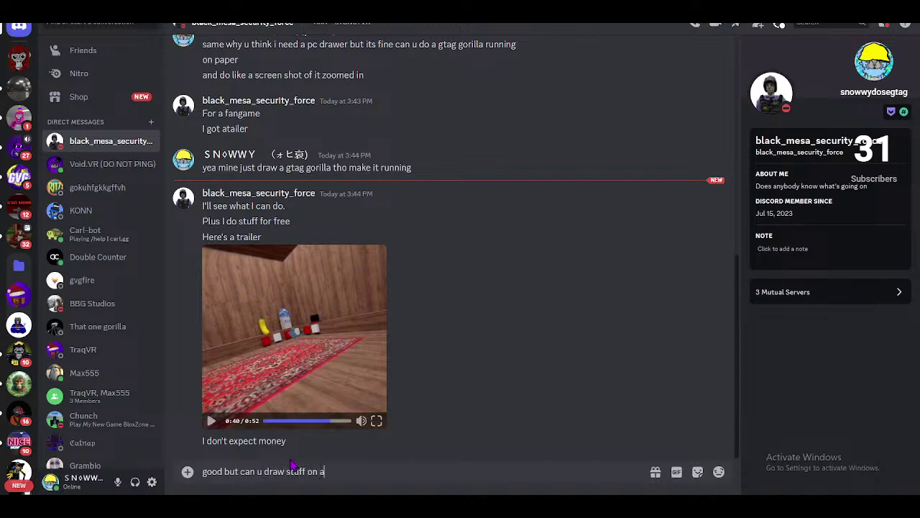
key("BackSpace")
type("paper")
key("Return")
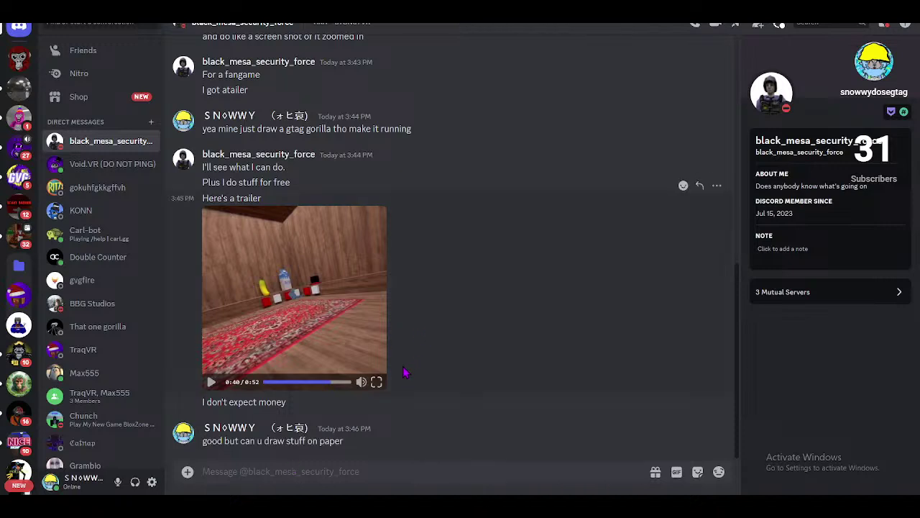
- Send the follow-up message "for me like a gtag gorilla rlly quick"
type("for m")
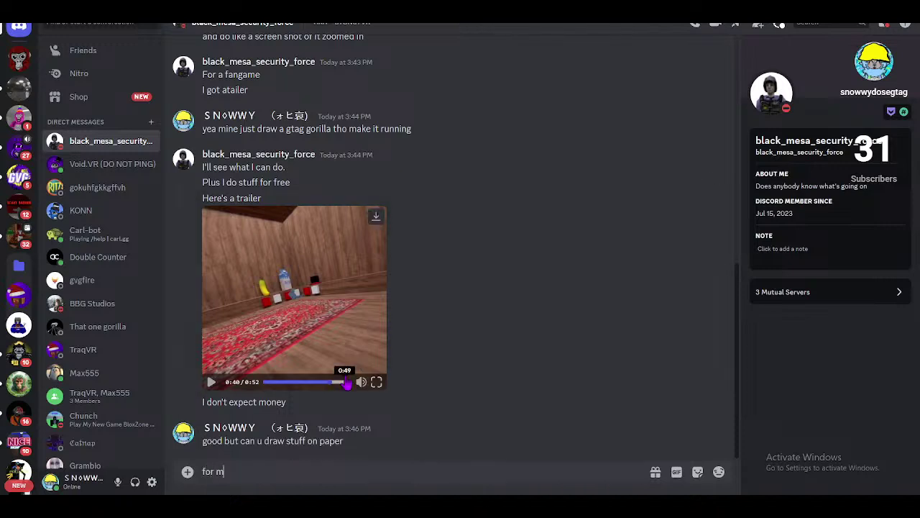
type("e like a gtag gorr")
key("BackSpace")
type("illa rlly quick")
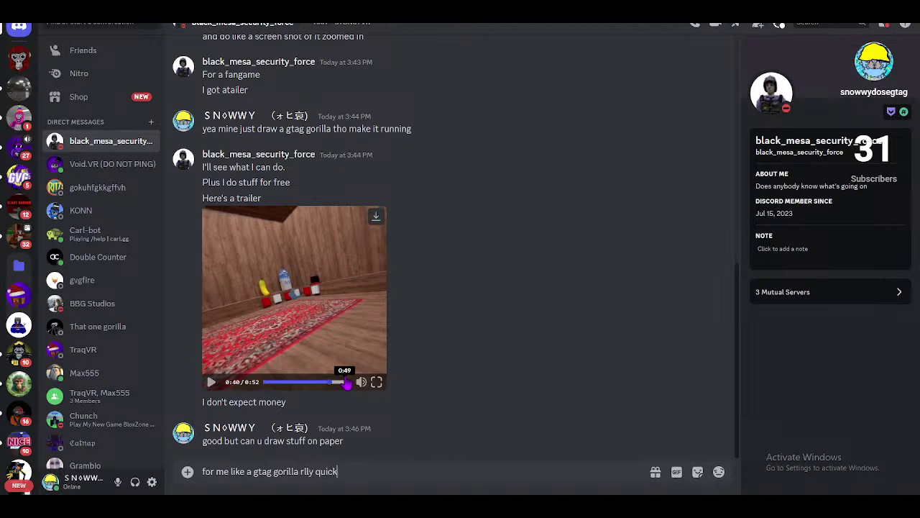
key("Return")
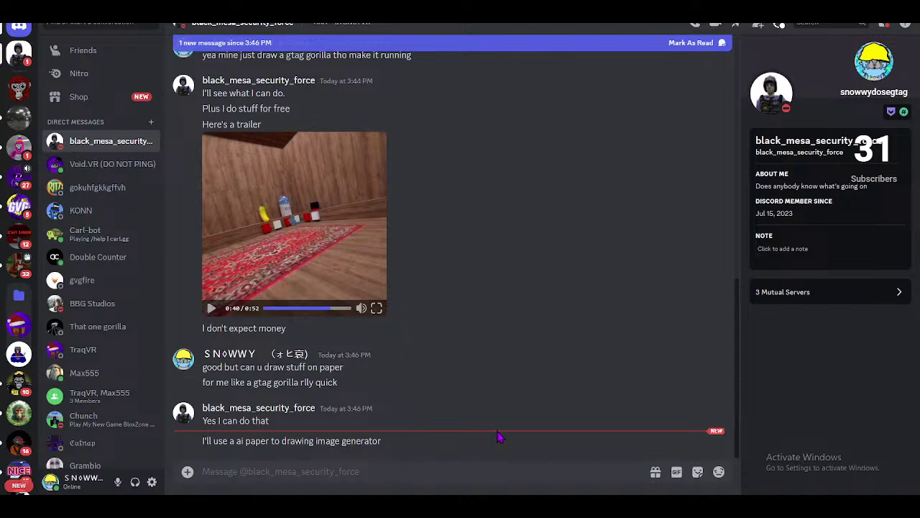
- Respond to the AI image generator message with "so your gonna use ai to draw"
left_click(372, 468)
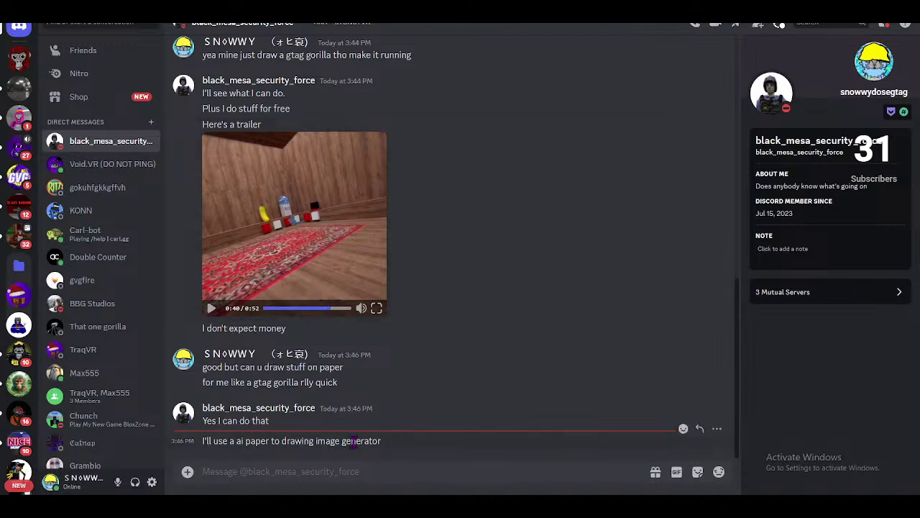
type("so your")
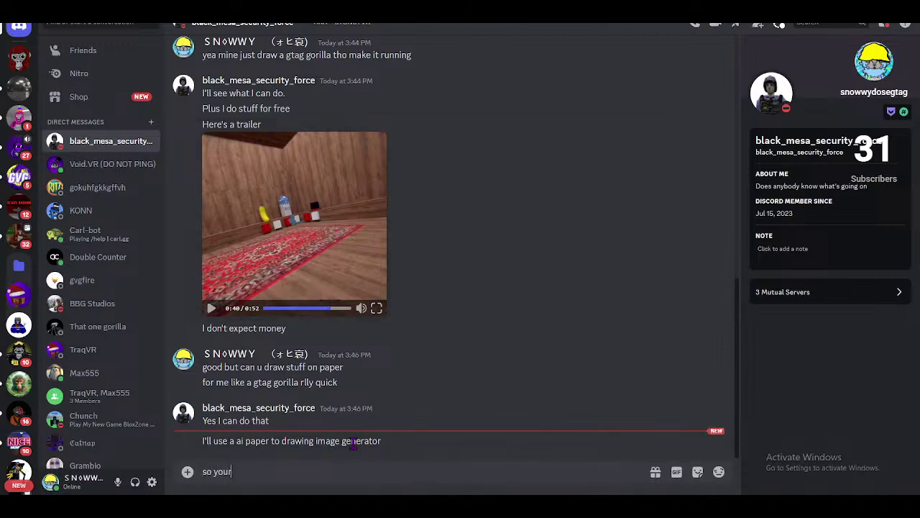
type(" gonna use ai to draw")
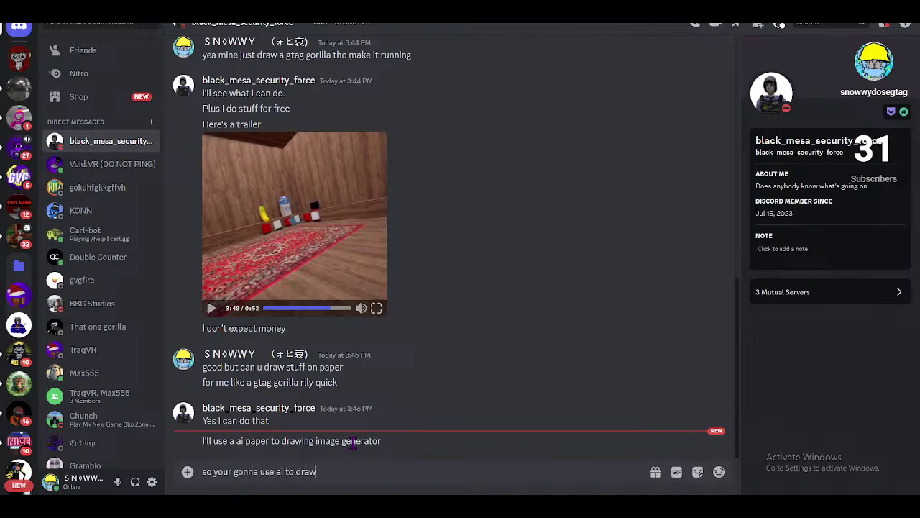
key("Return")
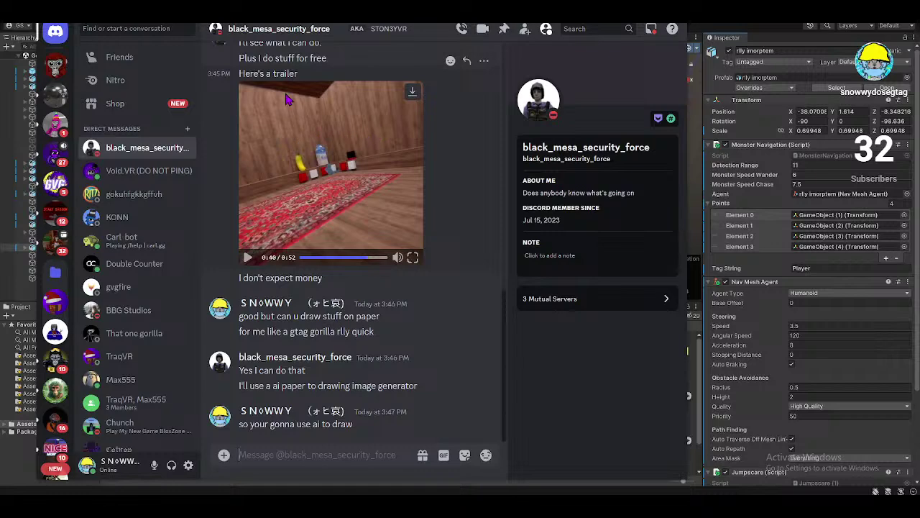
- Look through the scripts shared in the hammers and long-arms channels of the Capuchin-Company server
left_click(55, 97)
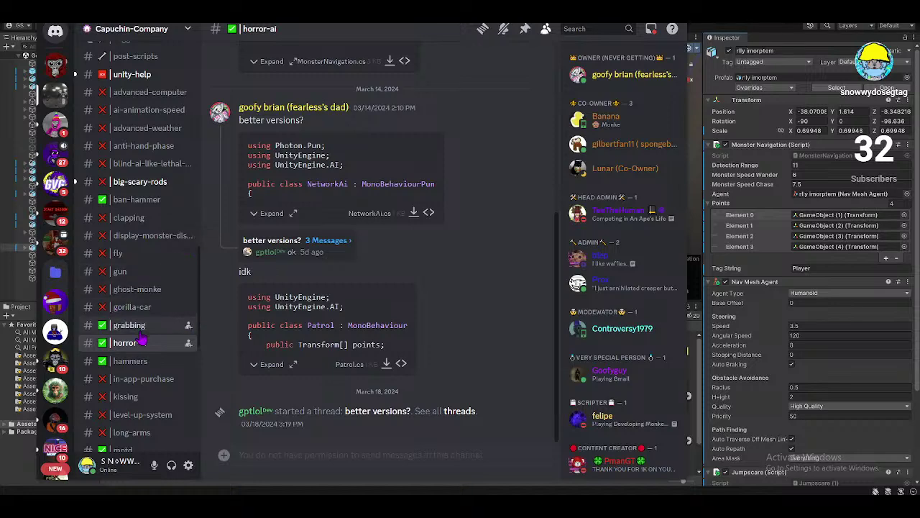
left_click(130, 361)
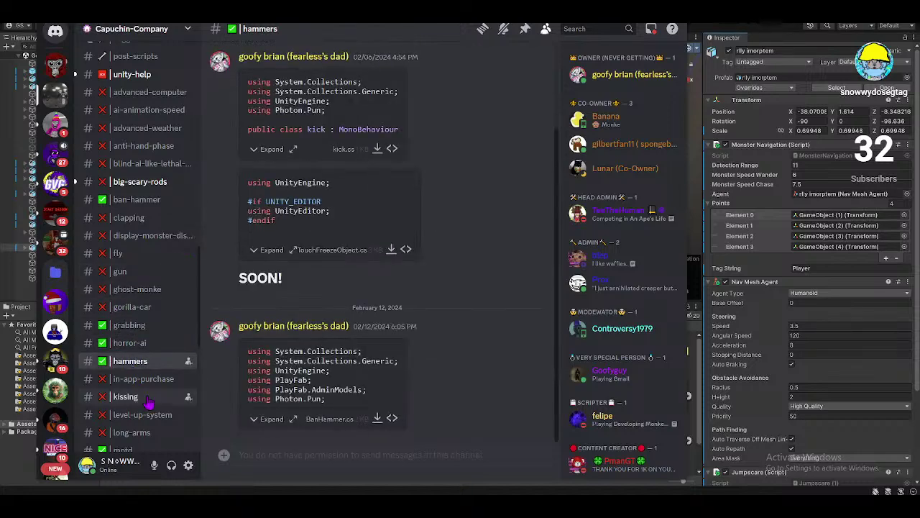
left_click(134, 432)
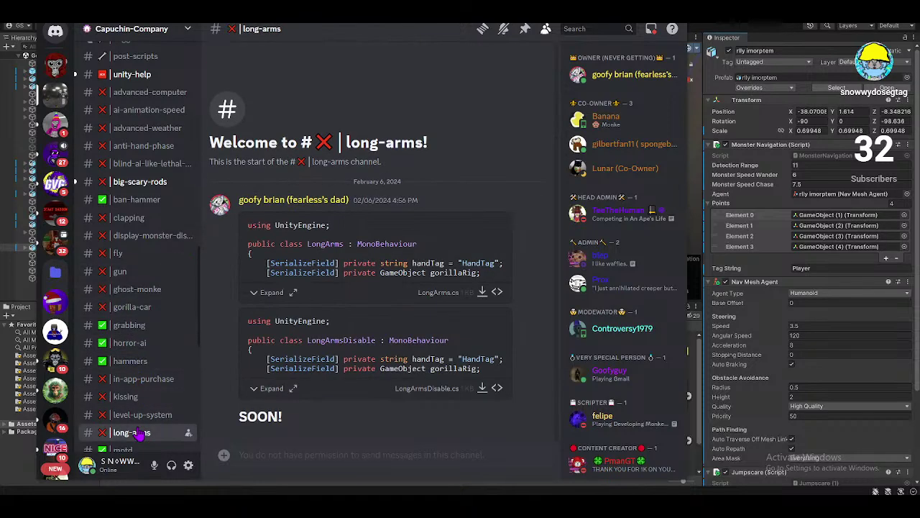
scroll(134, 432, "down", 2)
mouse_move(148, 424)
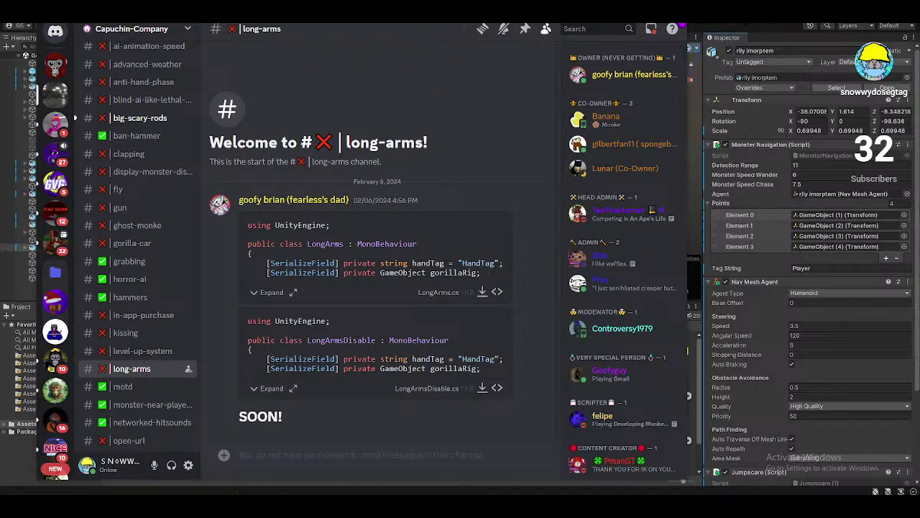
- Check the server owner's direct message chat for a reply and switch back to the Unity editor
key("alt+Tab")
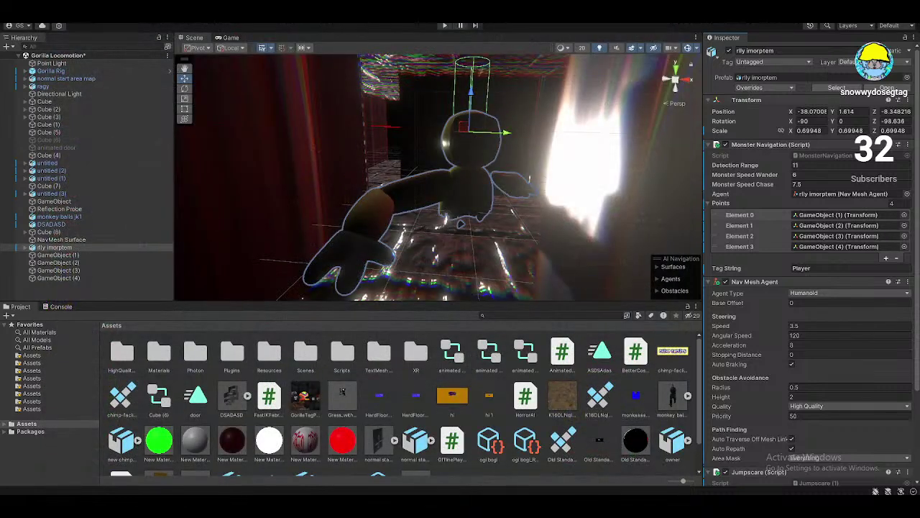
key("alt+Tab")
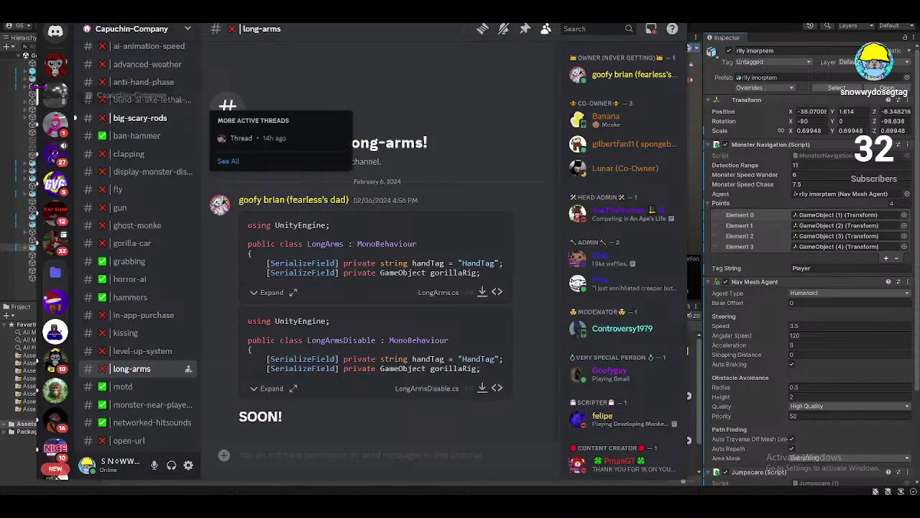
left_click(56, 32)
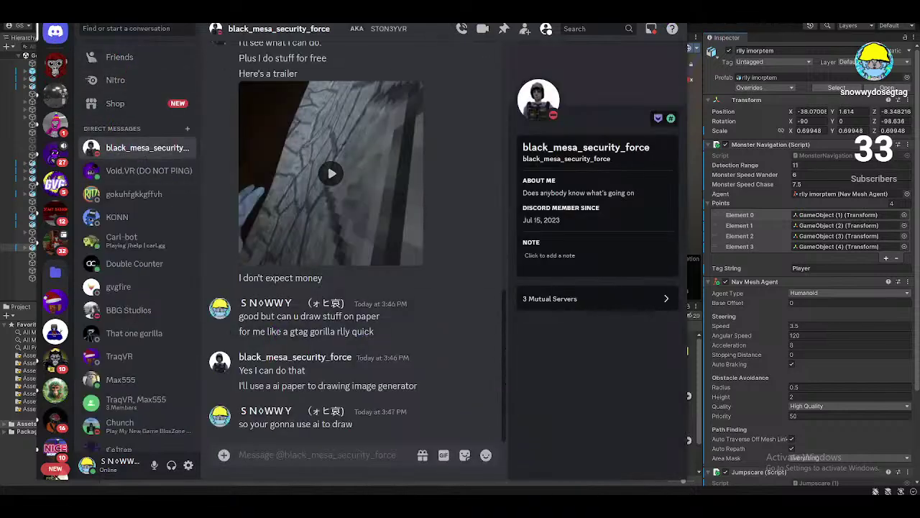
key("alt+Tab")
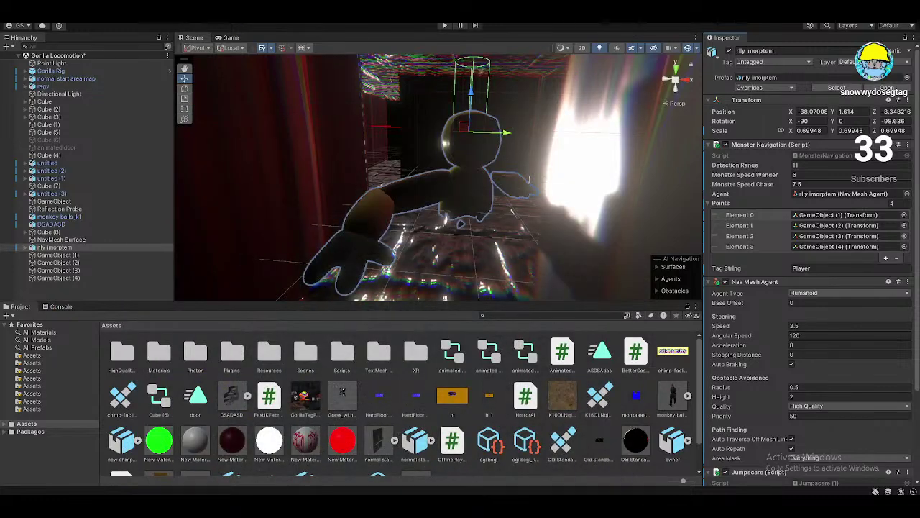
- Unpack the prefab instance of the monster object "rlly imorptem" in the scene
right_click_drag(334, 144, 115, 180)
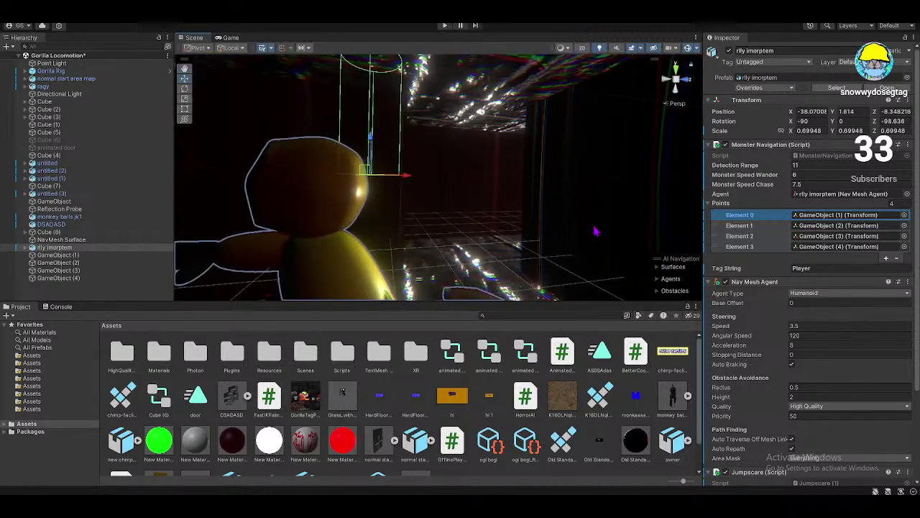
left_click(66, 249)
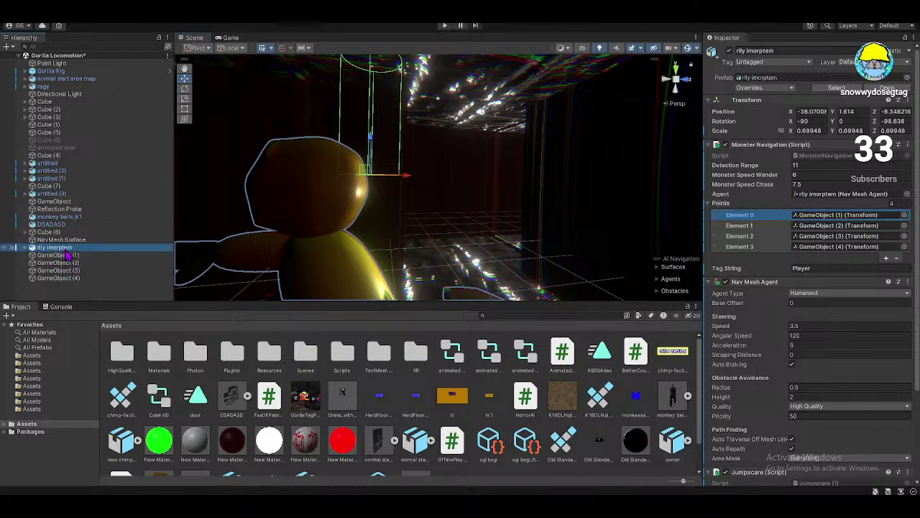
right_click(66, 255)
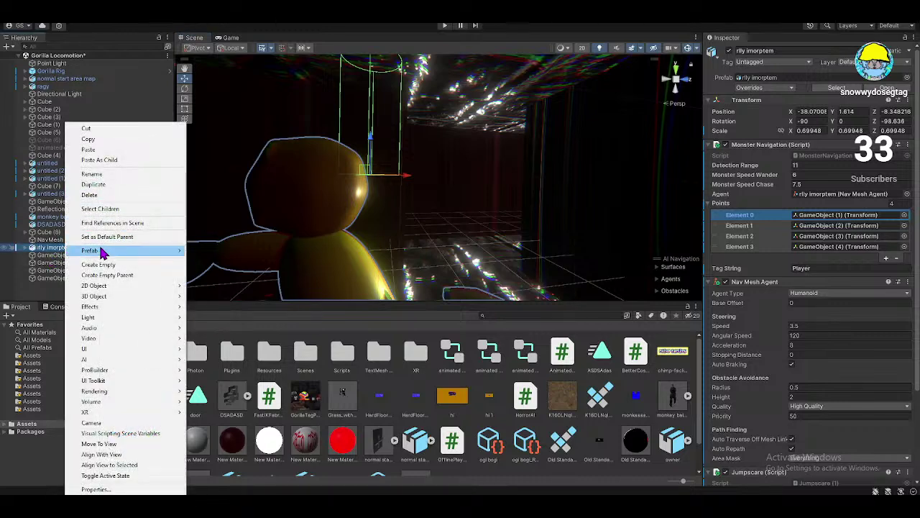
mouse_move(101, 251)
left_click(224, 326)
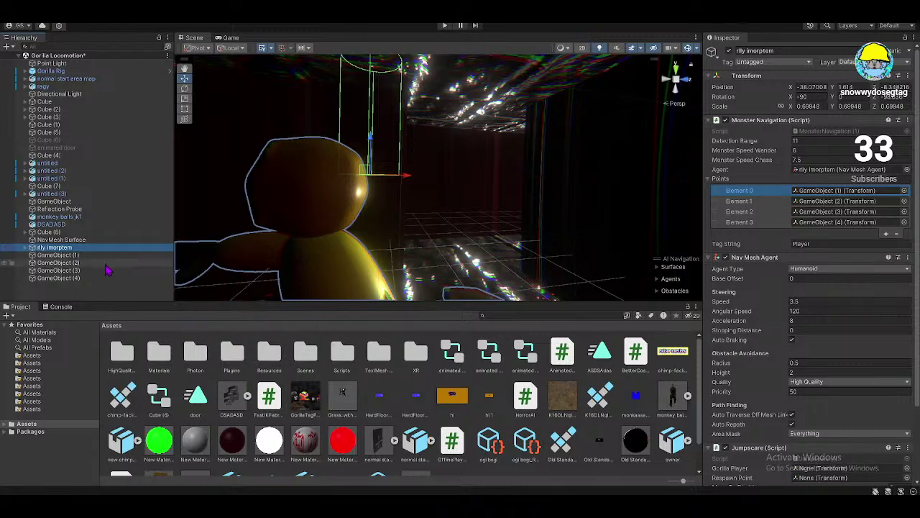
- Move the Cube mesh inside the monster object "rlly imorptem" to about X 1.053, Z 1.379
left_click(48, 249)
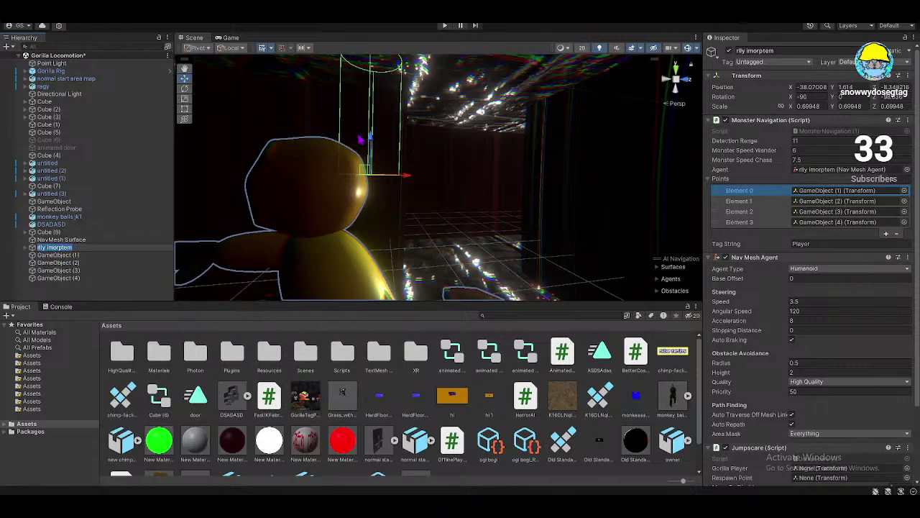
left_click(28, 249)
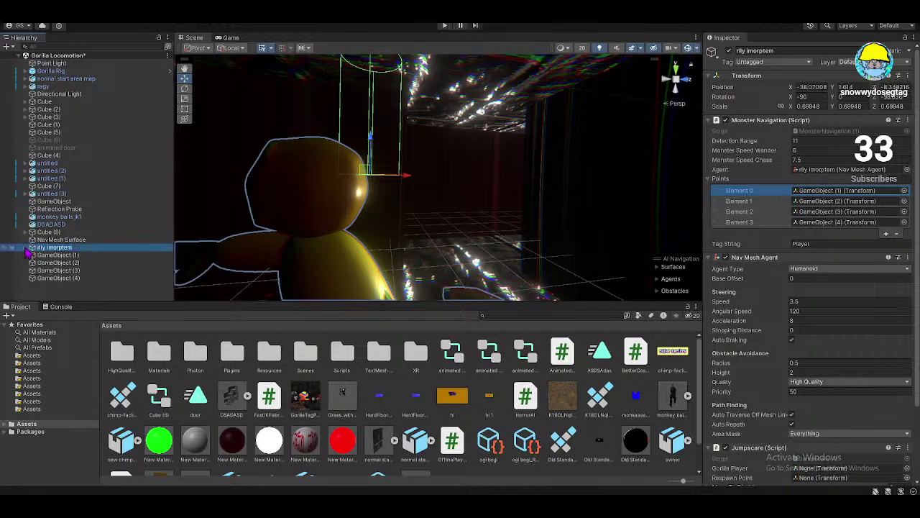
left_click(26, 247)
left_click(51, 255)
left_click(50, 262, "shift")
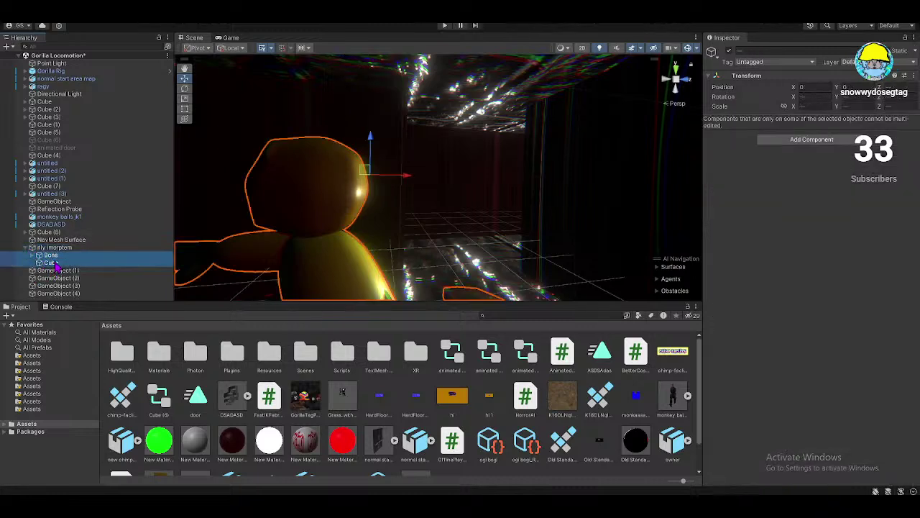
left_click(53, 263)
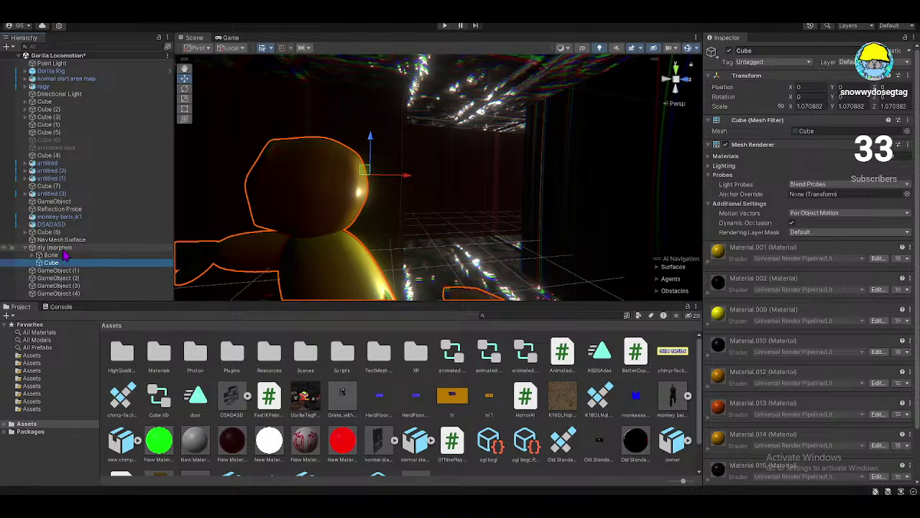
left_click_drag(370, 147, 432, 111)
- Lower the whole monster object "rlly imorptem" in the corridor to a Y position of about 0.167
double_click(55, 247)
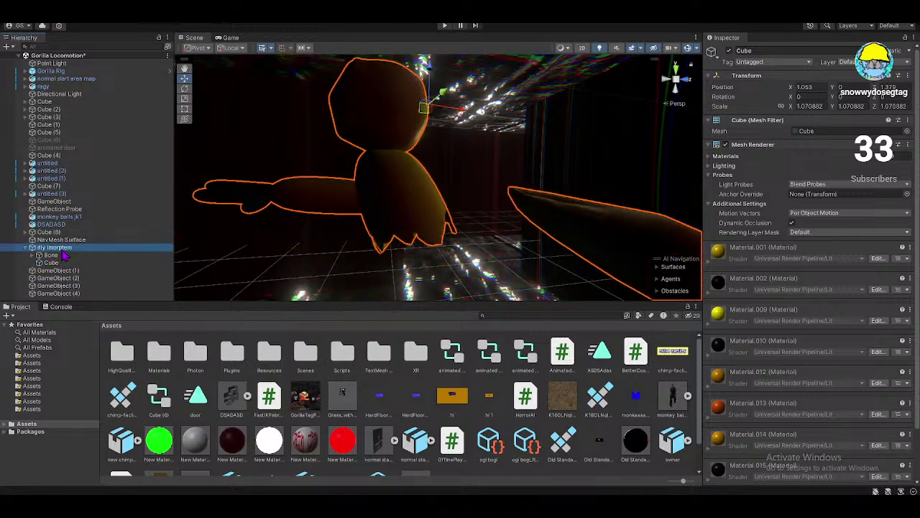
left_click_drag(359, 165, 540, 166, "alt")
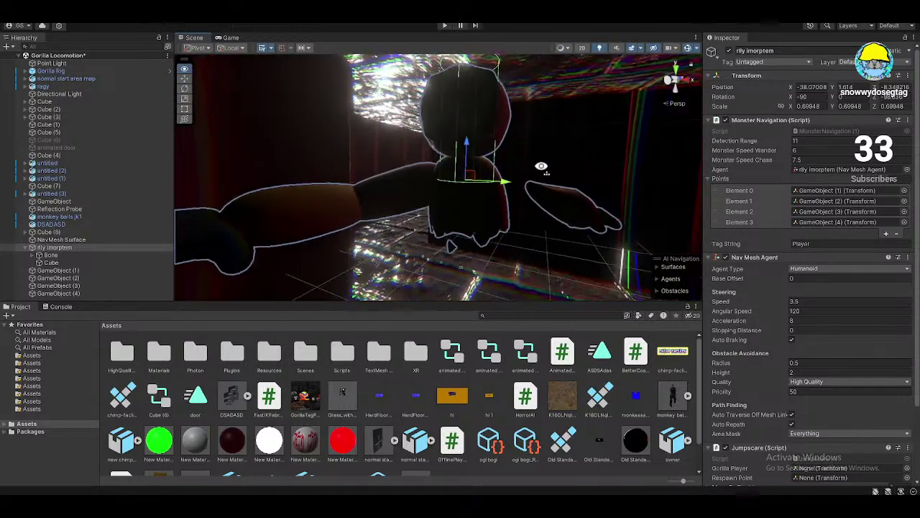
left_click(52, 262)
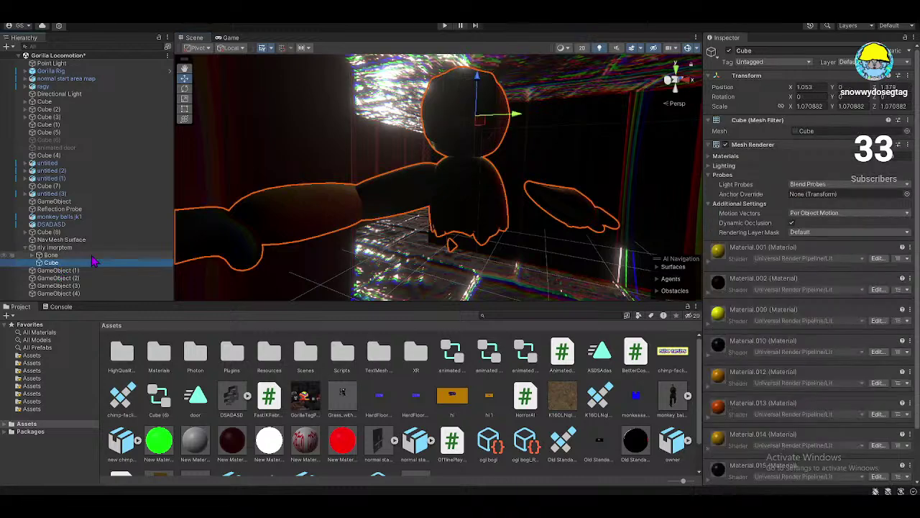
left_click_drag(403, 172, 258, 137, "alt")
left_click(54, 247)
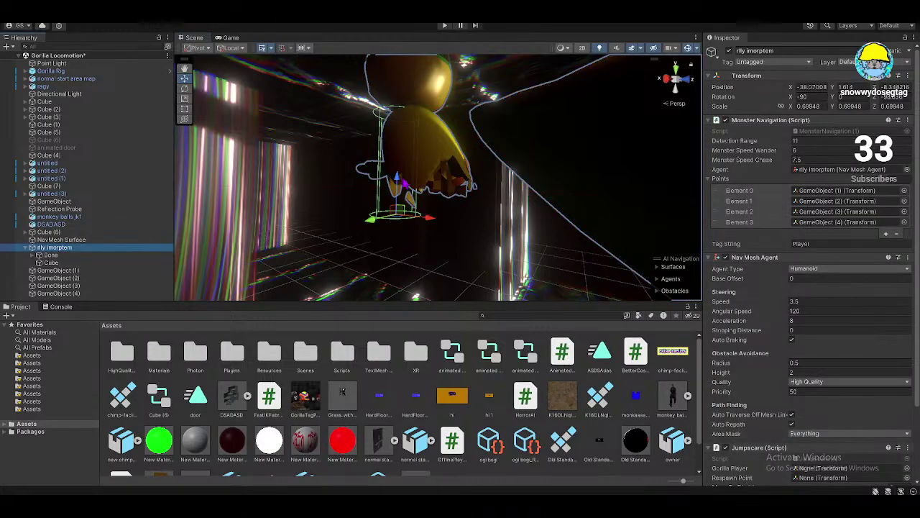
left_click_drag(403, 216, 518, 280, "alt")
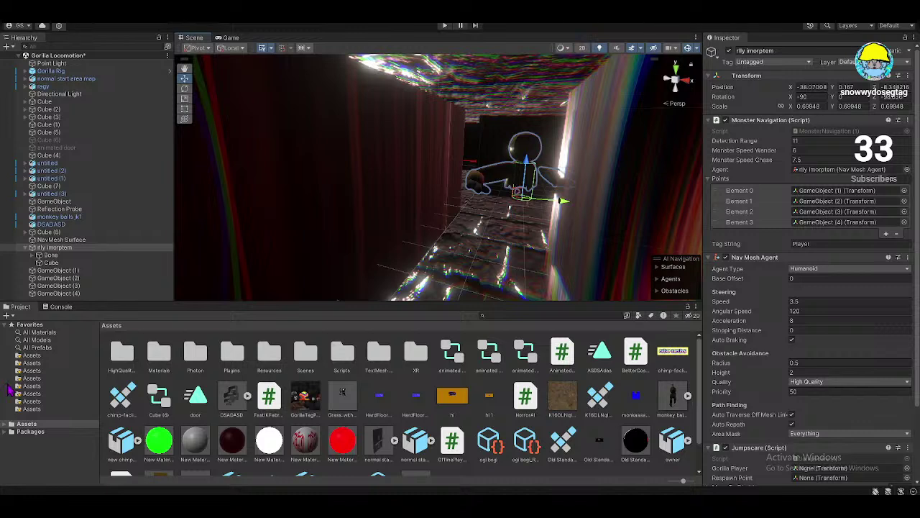
- Switch to Discord and copy the invite link for the SNOWWY'S MODDING HUB server
key("alt+Tab")
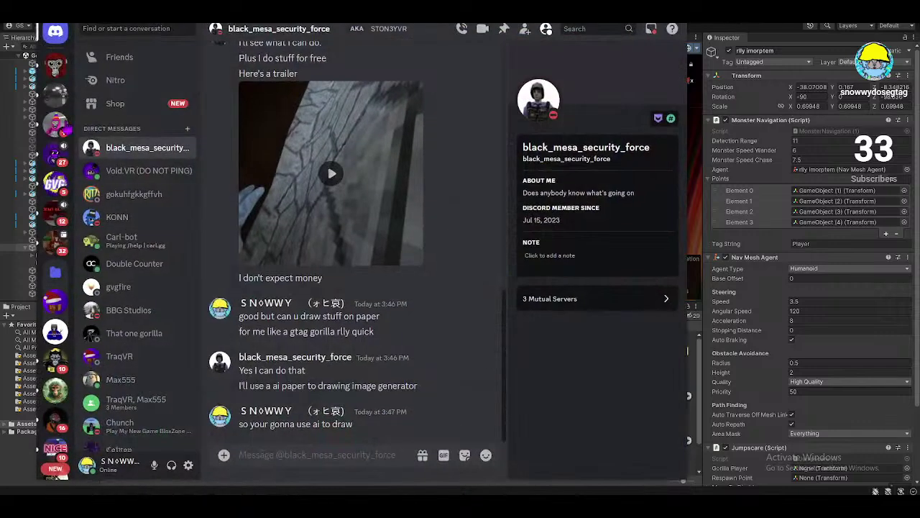
left_click(55, 332)
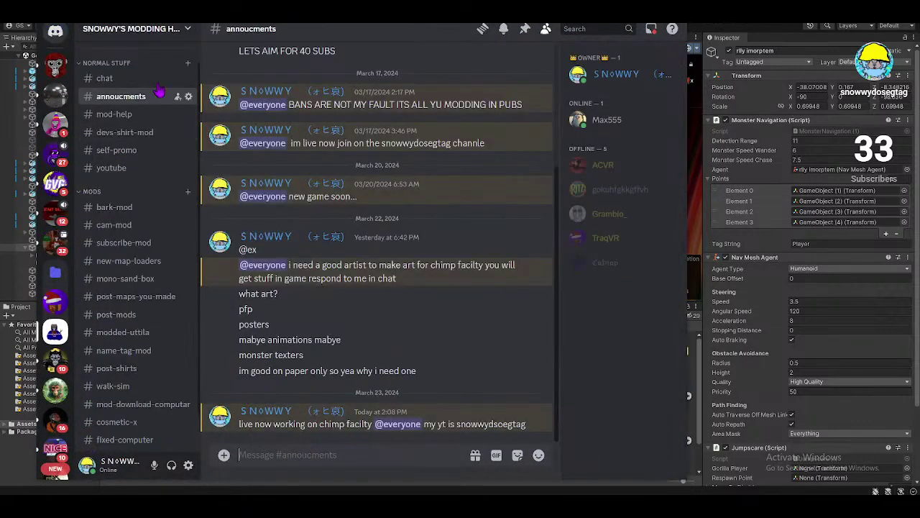
left_click(130, 29)
left_click(112, 74)
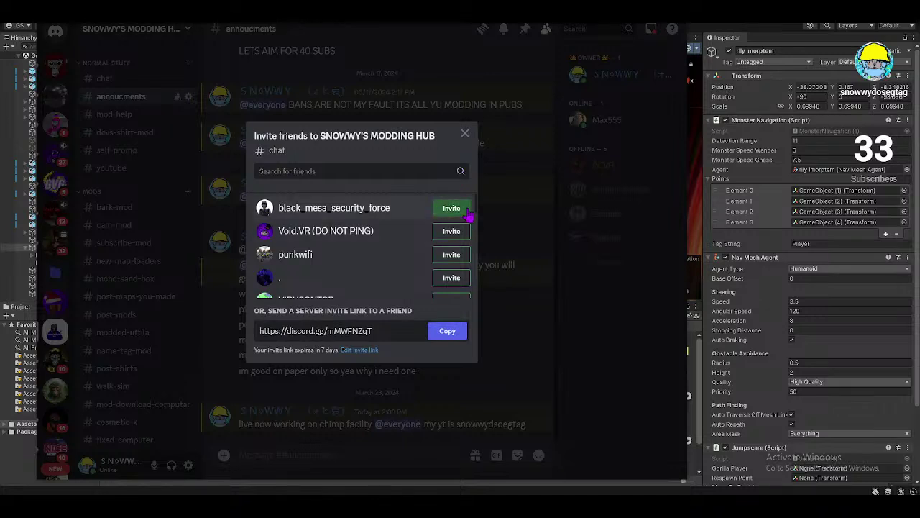
left_click(448, 331)
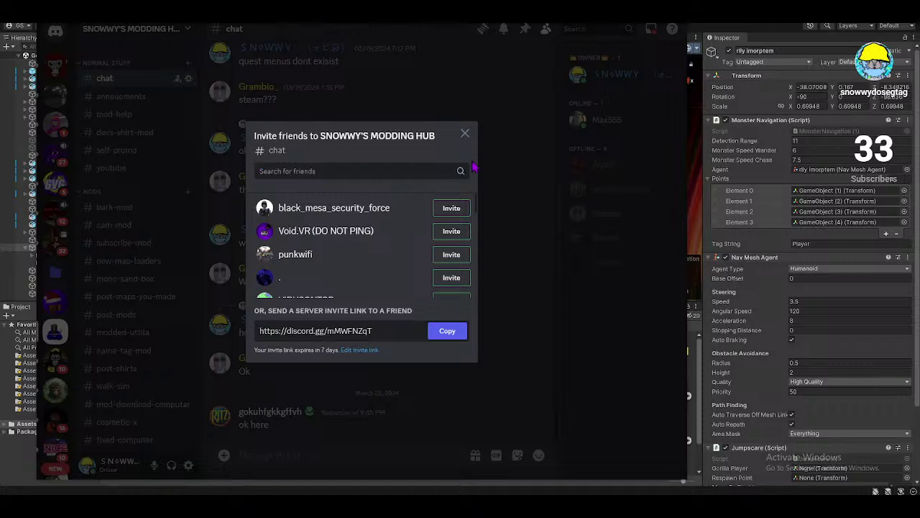
left_click(466, 134)
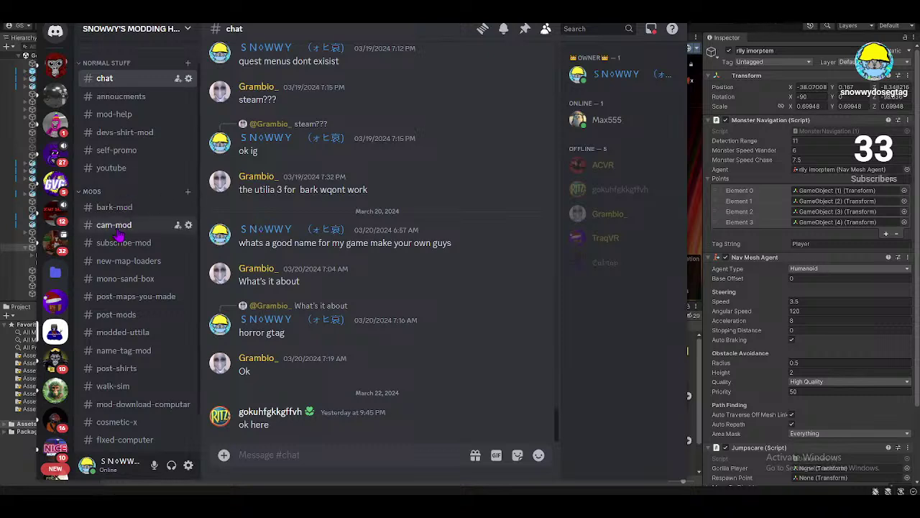
- Send the member who posted "IM SPOT" the direct message "dev team slays all days" and a friend request
scroll(130, 237, "down", 1)
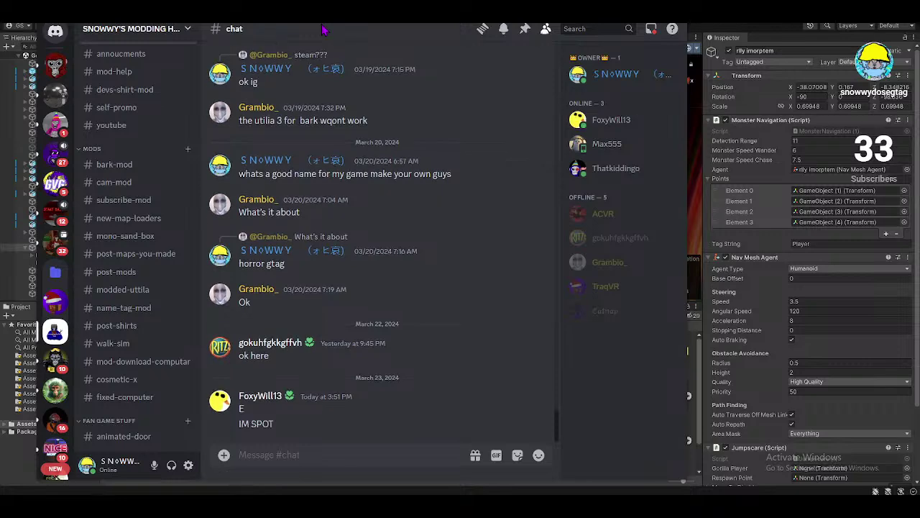
right_click(219, 405)
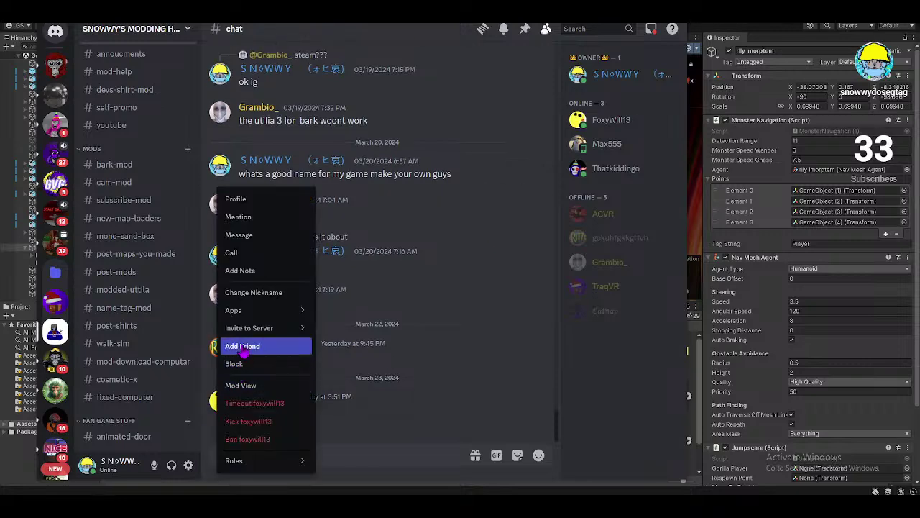
left_click(126, 185)
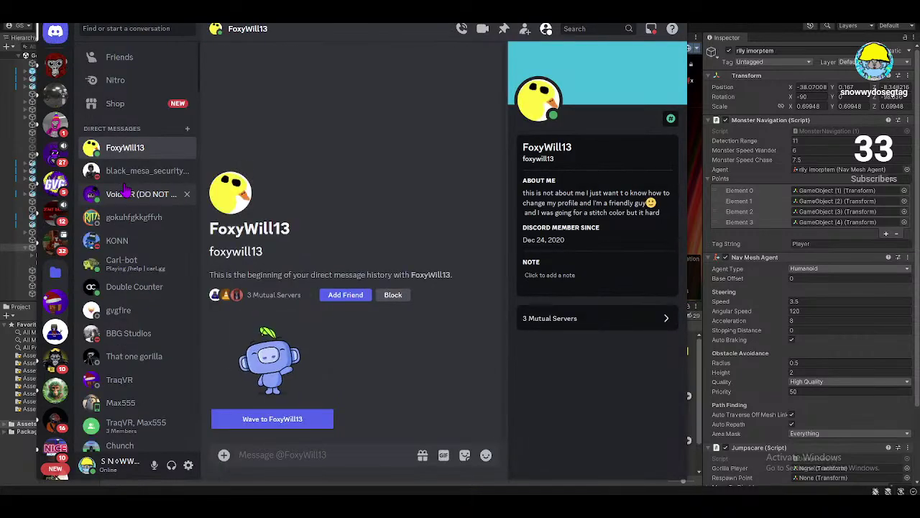
type("dev te")
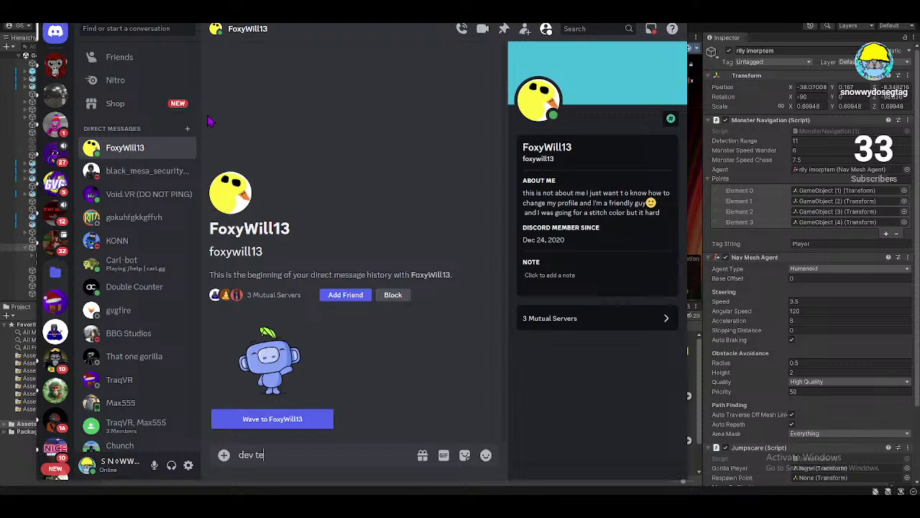
type("am slays all days")
key("Return")
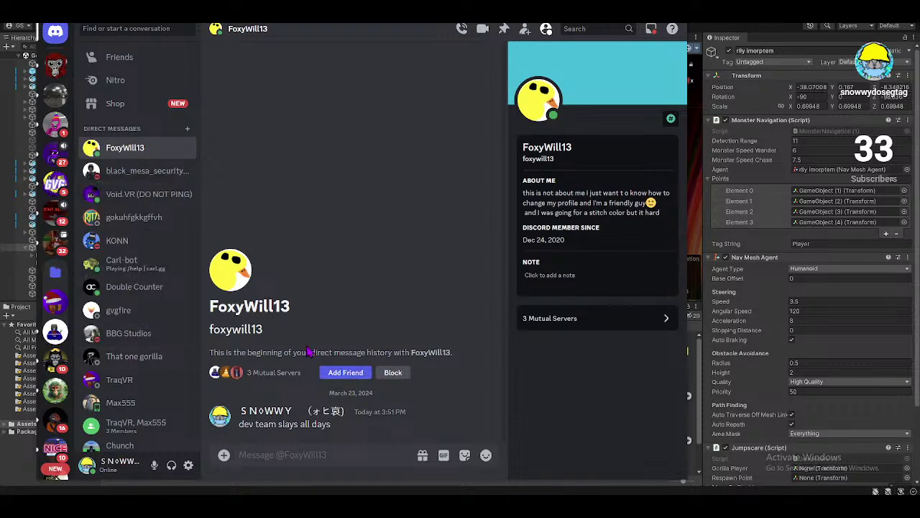
left_click(346, 372)
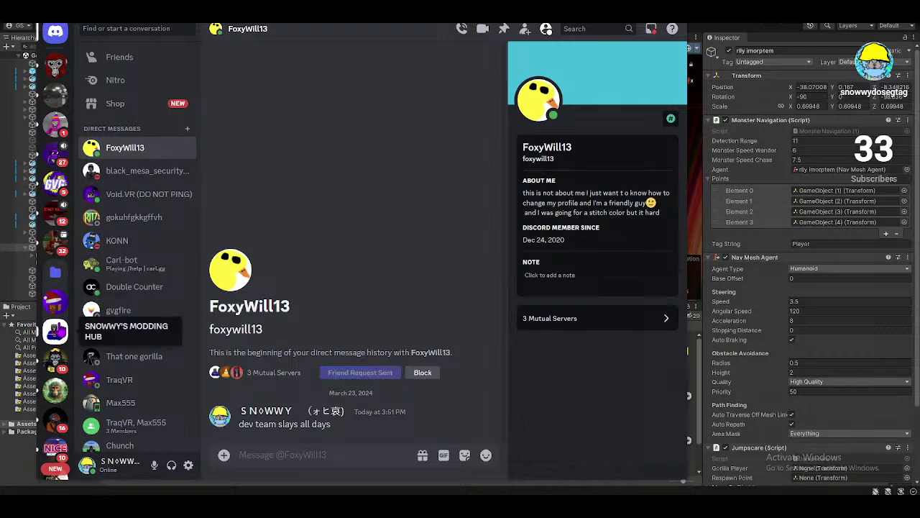
- Check the modding hub's chat channel and the new contact's direct messages for replies
left_click(55, 331)
scroll(141, 194, "down", 3)
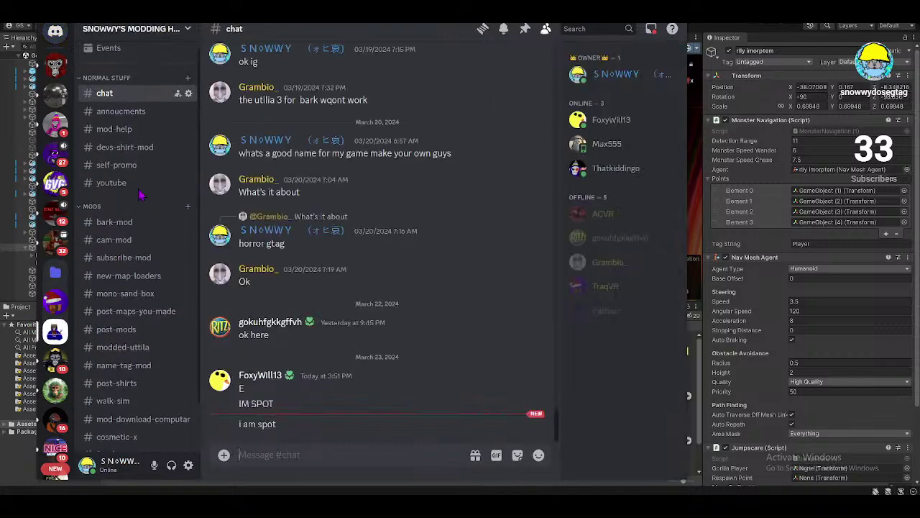
scroll(140, 194, "up", 1)
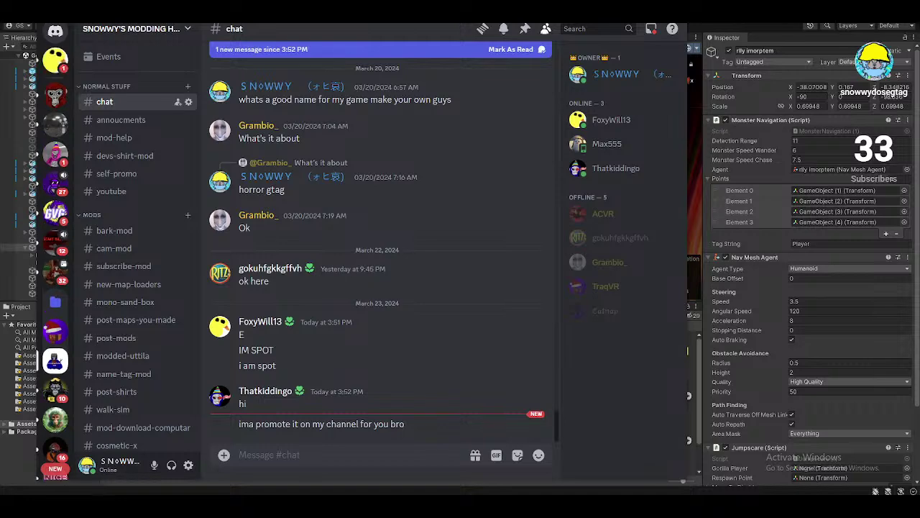
left_click(55, 59)
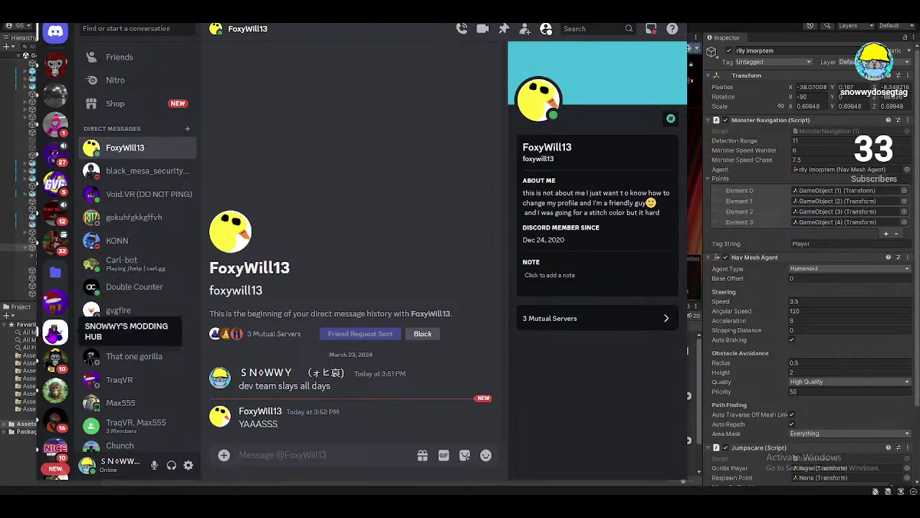
left_click(56, 331)
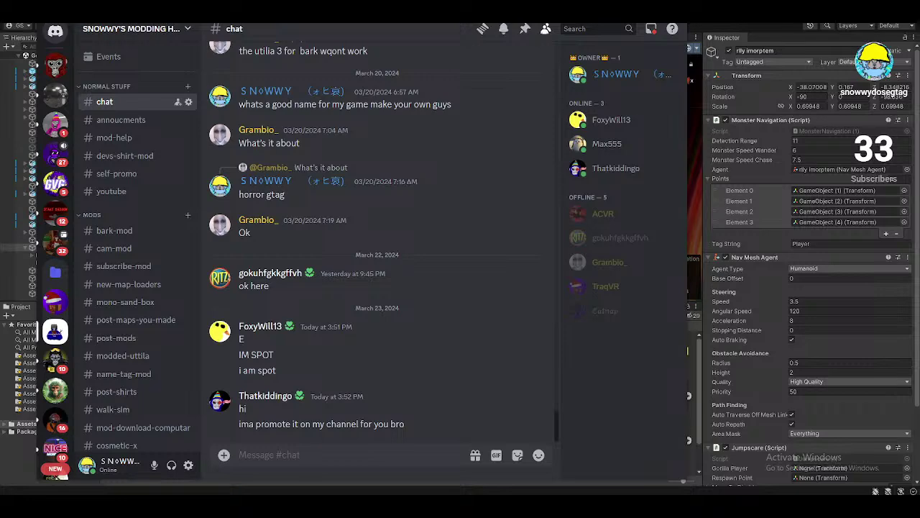
- Switch to the PlayFab page in the browser and list all players of the snowyy taggers apk title
key("alt+Tab")
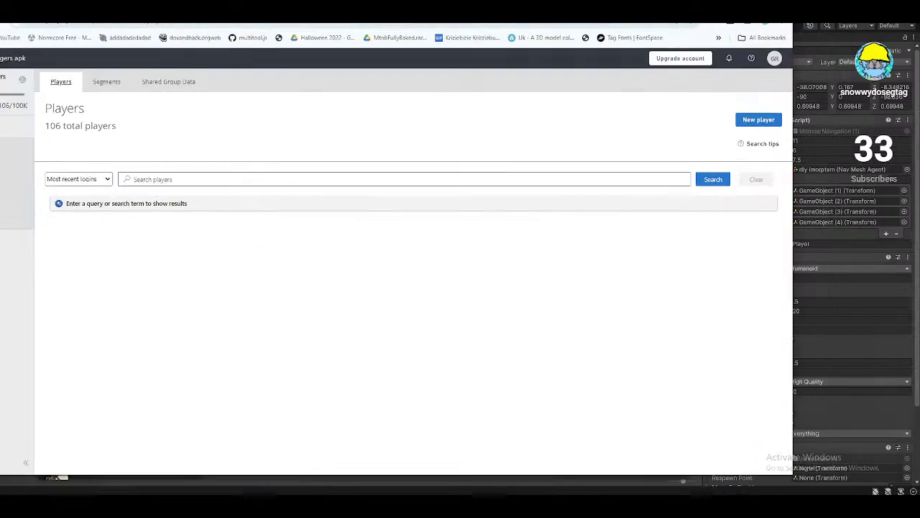
left_click(828, 200)
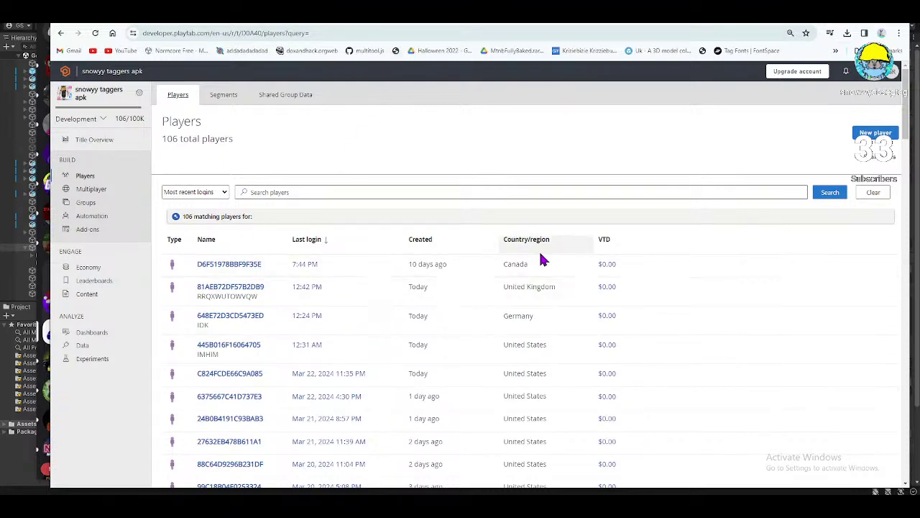
left_click(831, 193)
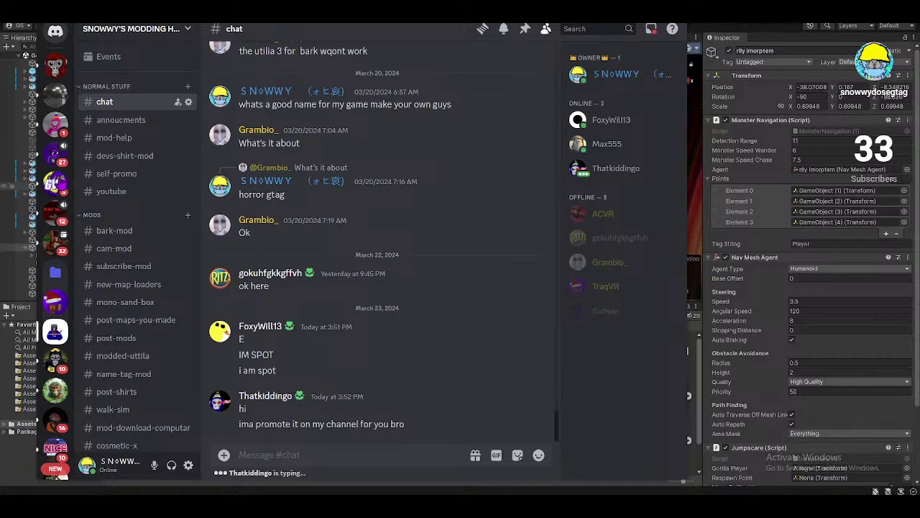
- Check the modding hub's announcements and chat in Discord and create a new role in the server settings
left_click(130, 127)
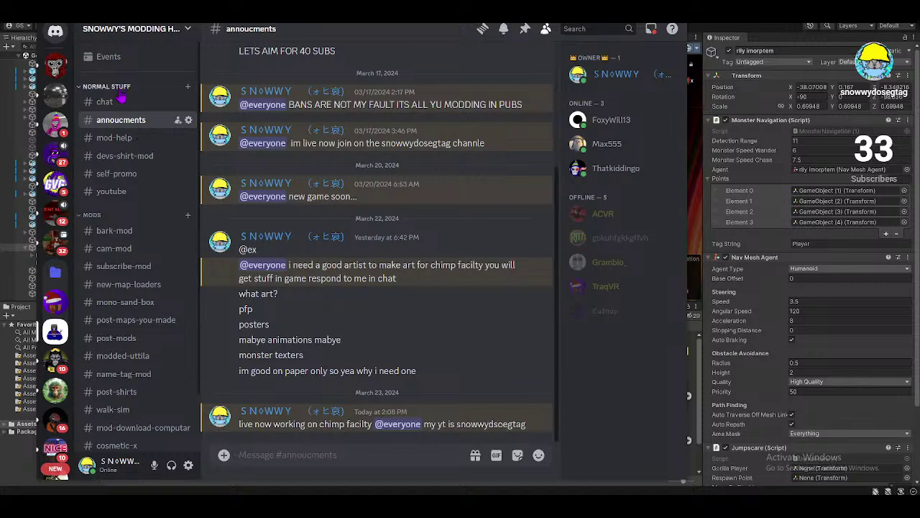
left_click(118, 104)
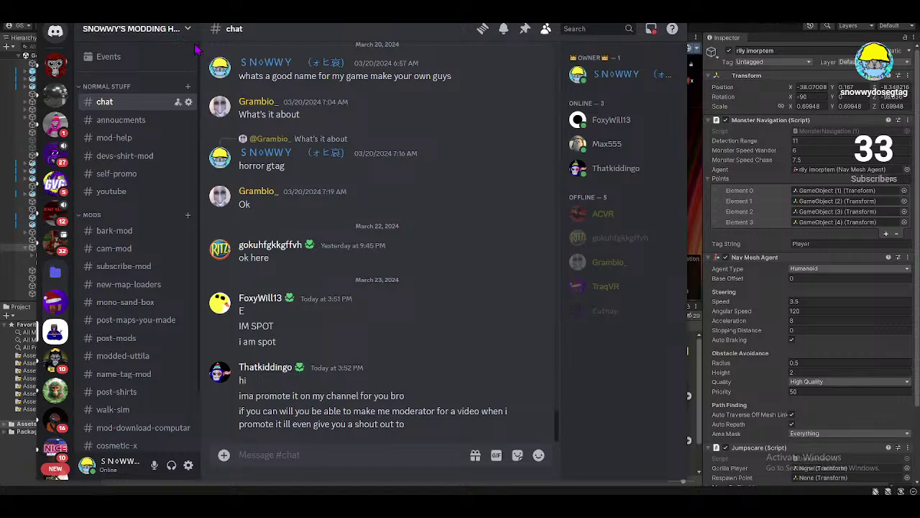
left_click(176, 30)
left_click(113, 99)
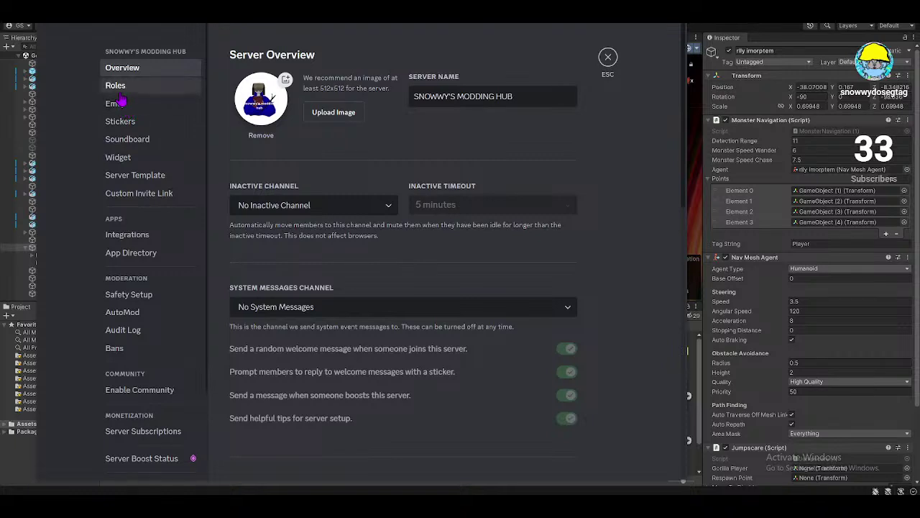
left_click(116, 87)
left_click(550, 156)
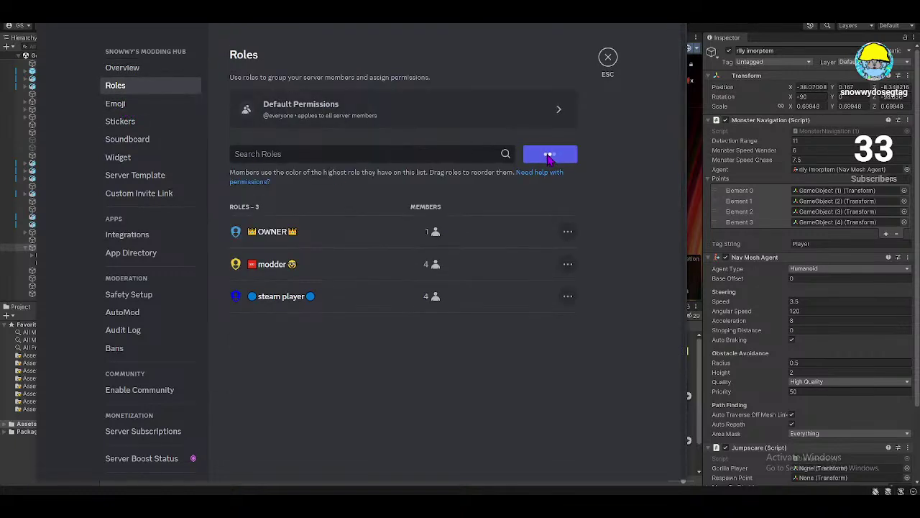
- Rename the new server role as "DEV TEAM" and save the change
left_click_drag(399, 136, 343, 150)
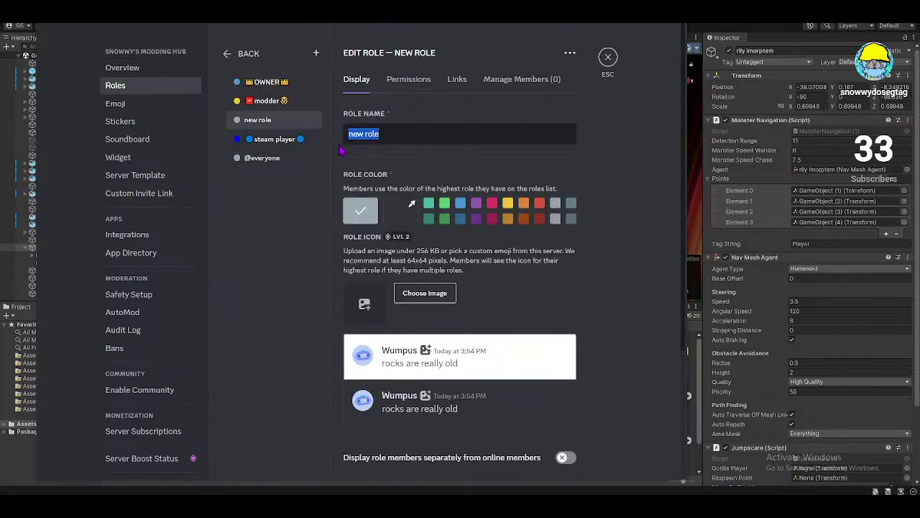
key("BackSpace")
type("DEV TE")
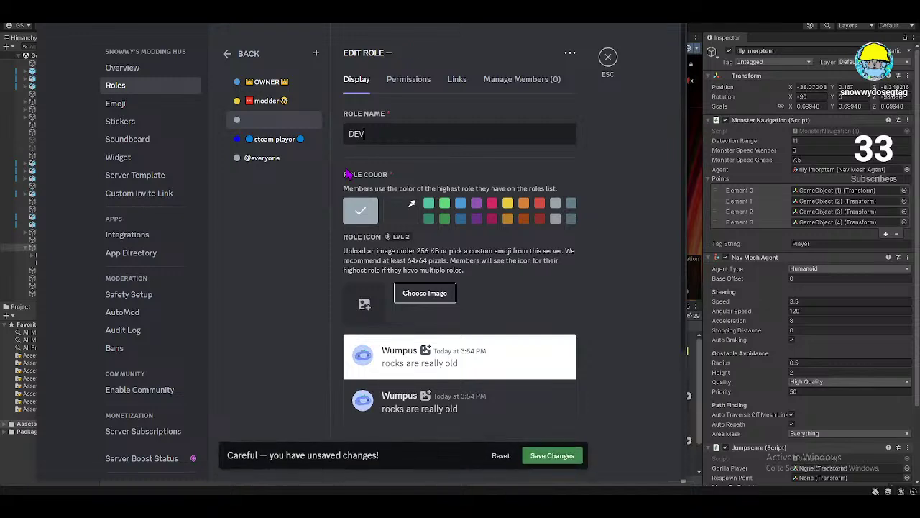
key("BackSpace")
key("BackSpace")
key("BackSpace")
key("BackSpace")
key("BackSpace")
key("BackSpace")
type("DEV TEAM")
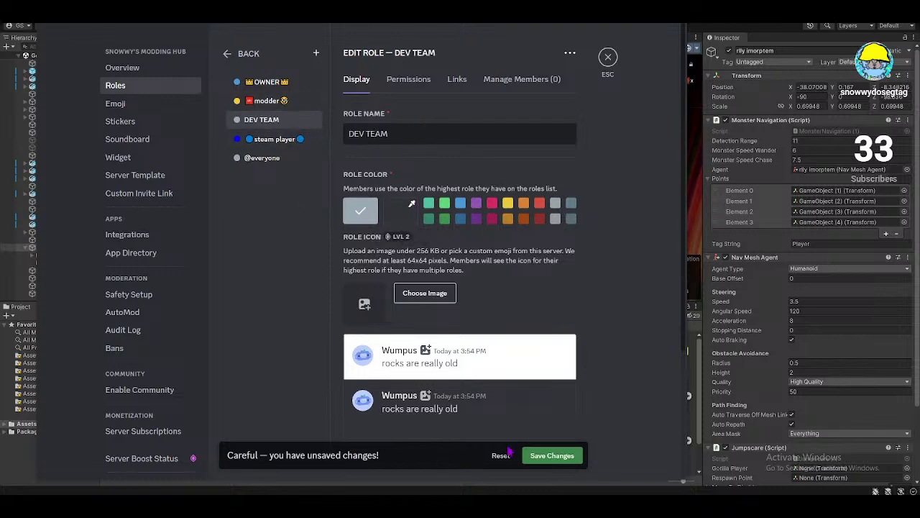
left_click(552, 456)
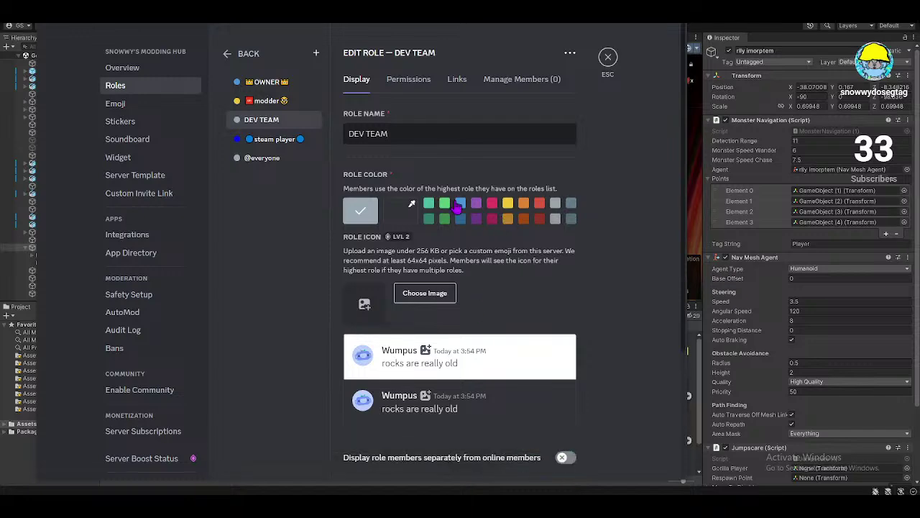
- Set the DEV TEAM role color to light blue, display its members separately from online members, and save the changes
left_click(460, 203)
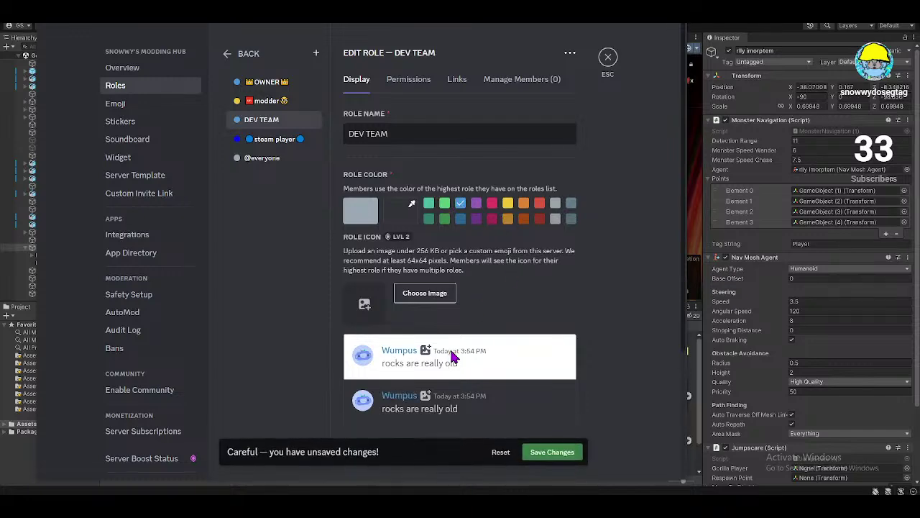
scroll(453, 357, "down", 3)
left_click(566, 283)
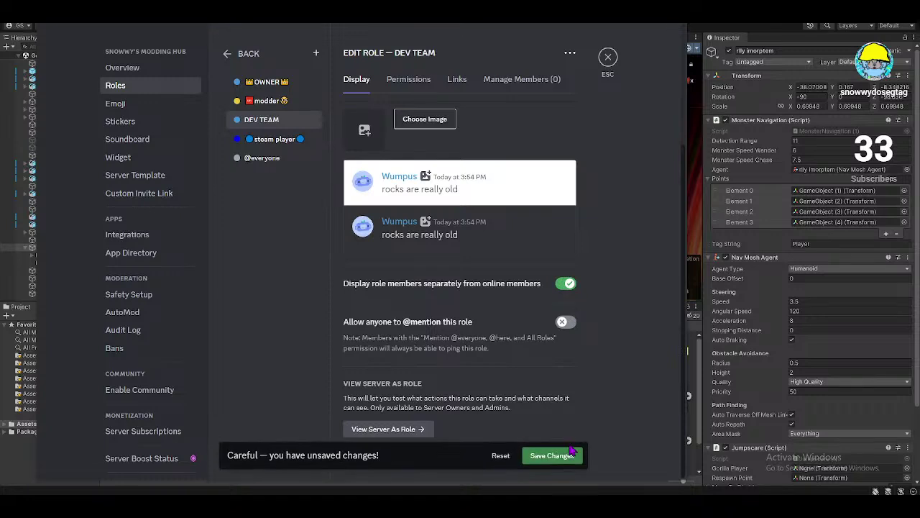
left_click(569, 453)
- Enable View Channels, Manage Channels, Create Expressions, Manage Expressions and View Audit Log in the DEV TEAM role's general permissions
left_click(411, 82)
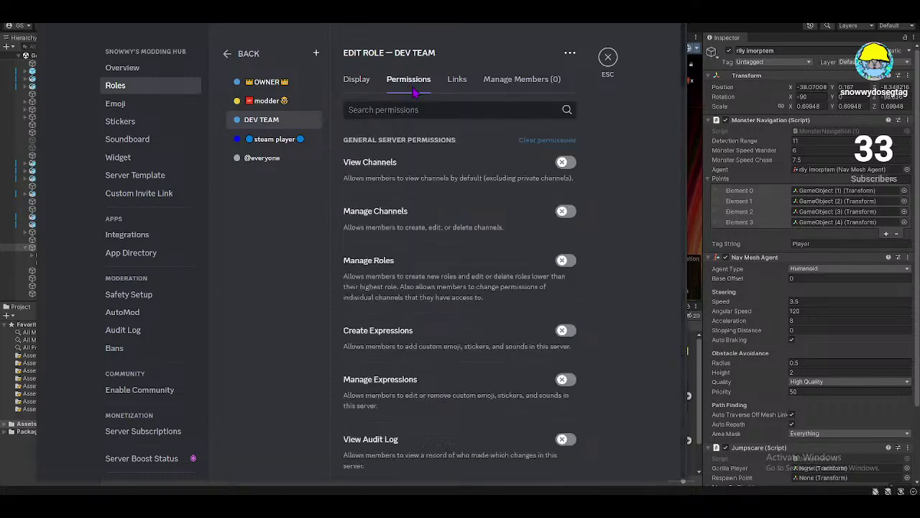
left_click(565, 162)
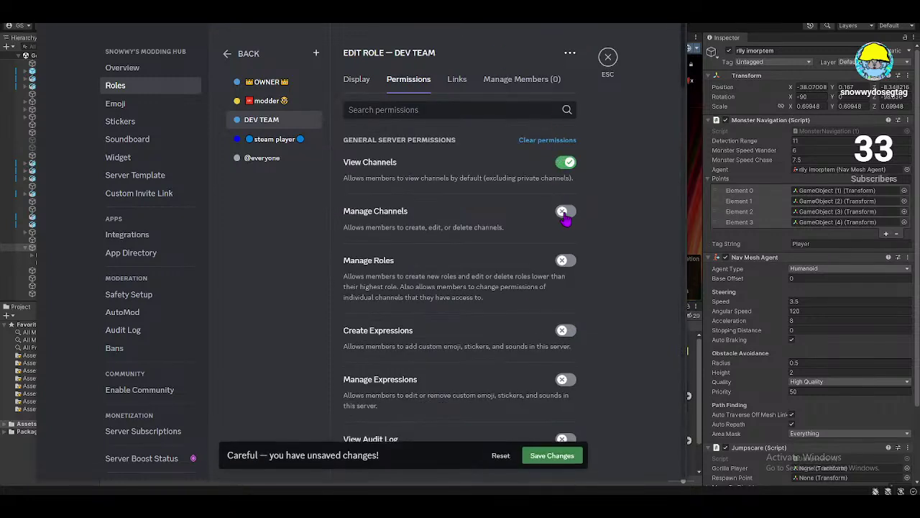
left_click(565, 213)
scroll(557, 323, "down", 1)
left_click(565, 250)
scroll(564, 324, "down", 1)
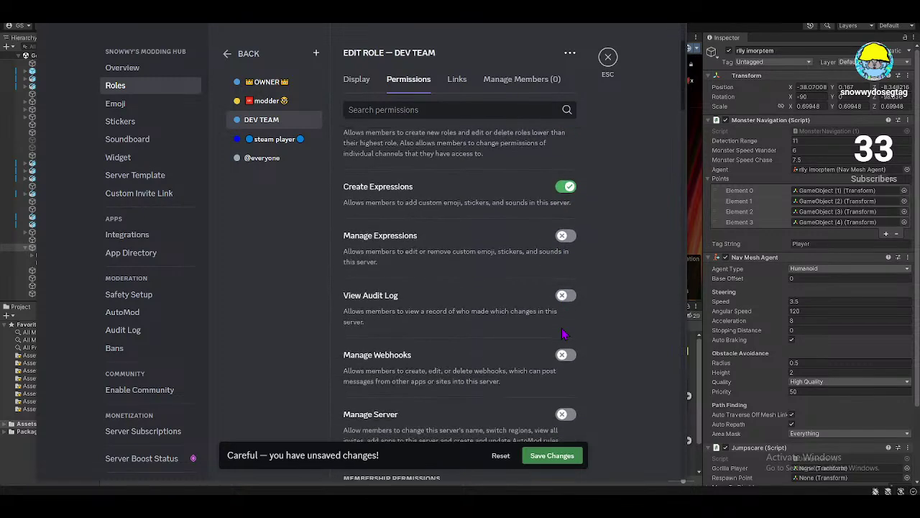
scroll(566, 323, "down", 1)
scroll(565, 269, "up", 1)
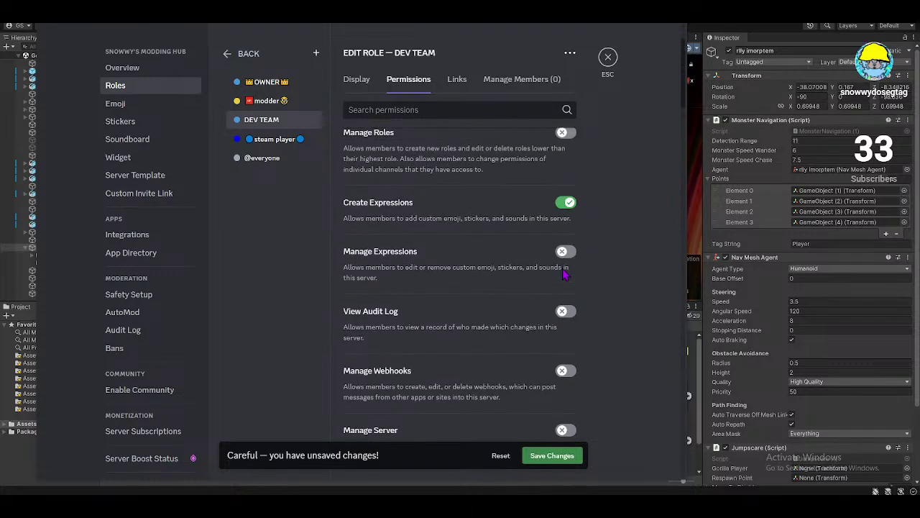
left_click(565, 251)
scroll(571, 323, "down", 2)
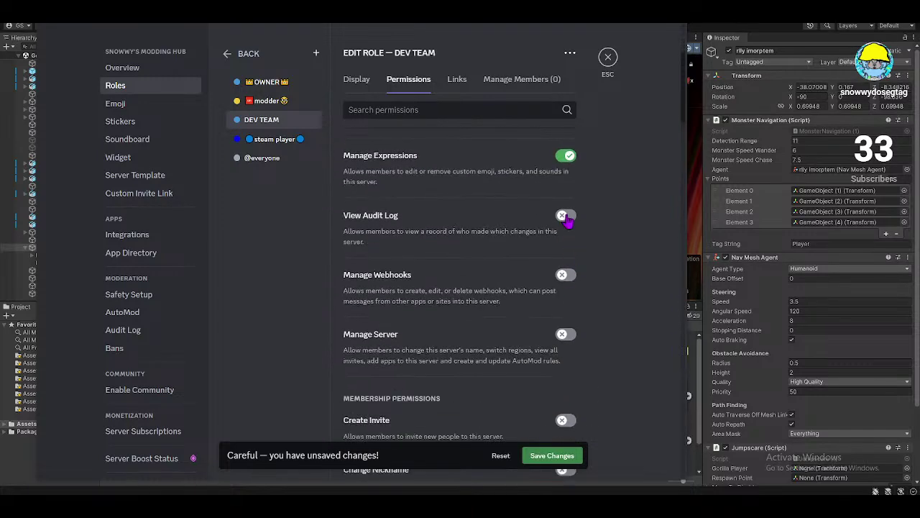
left_click(565, 213)
- Enable Create Invite, Change Nickname, Manage Nicknames and Timeout Members in the DEV TEAM role's membership permissions
scroll(558, 280, "down", 1)
scroll(557, 280, "down", 3)
left_click(565, 213)
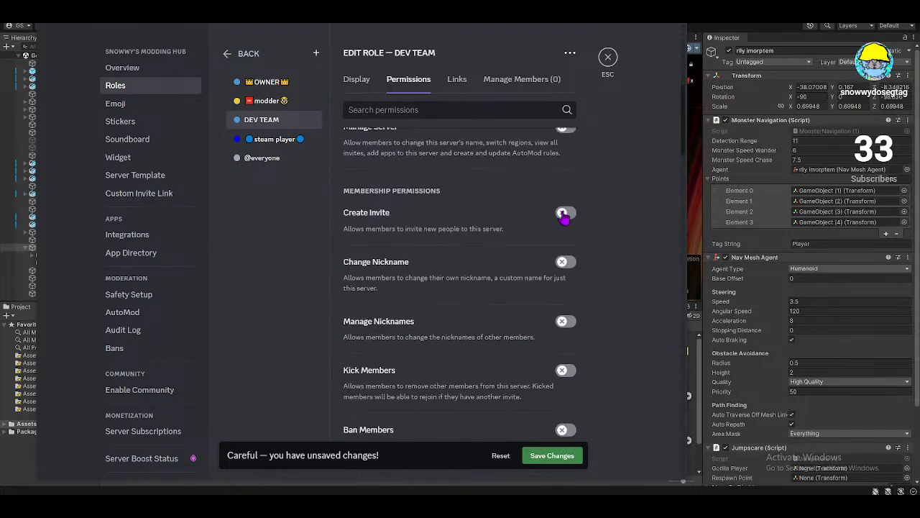
left_click(565, 263)
left_click(565, 322)
scroll(579, 338, "down", 2)
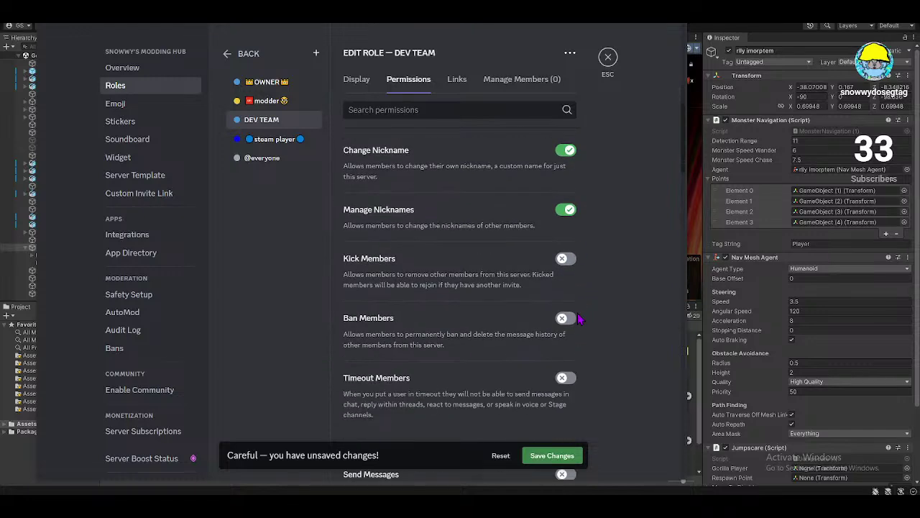
scroll(575, 324, "down", 1)
left_click(565, 329)
- Allow the DEV TEAM role to send messages, send messages in threads, create public and private threads, and embed links
scroll(565, 328, "down", 2)
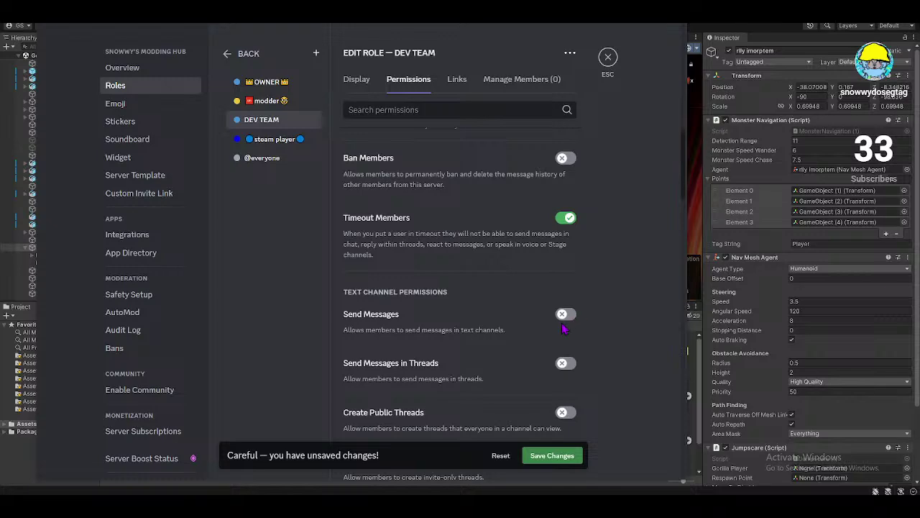
left_click(565, 316)
left_click(566, 363)
left_click(566, 412)
scroll(566, 402, "down", 2)
left_click(566, 350)
left_click(565, 397)
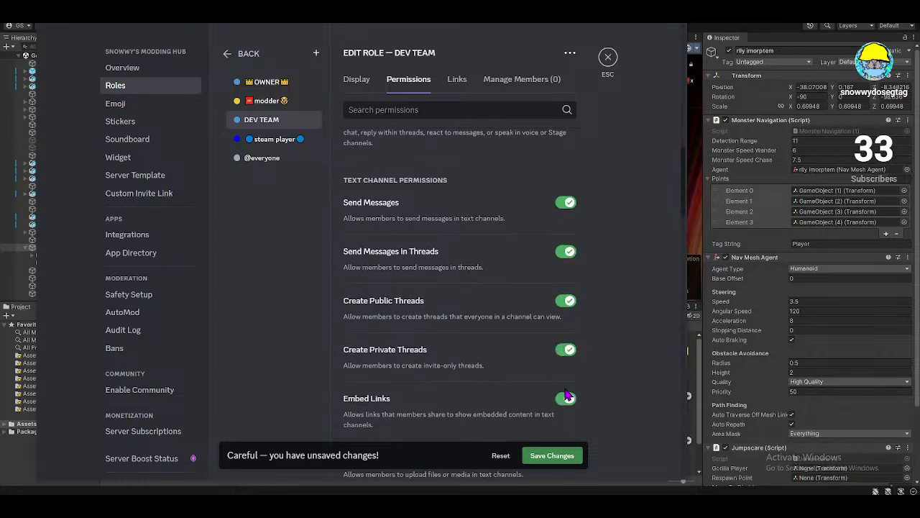
scroll(567, 395, "down", 2)
left_click(566, 362)
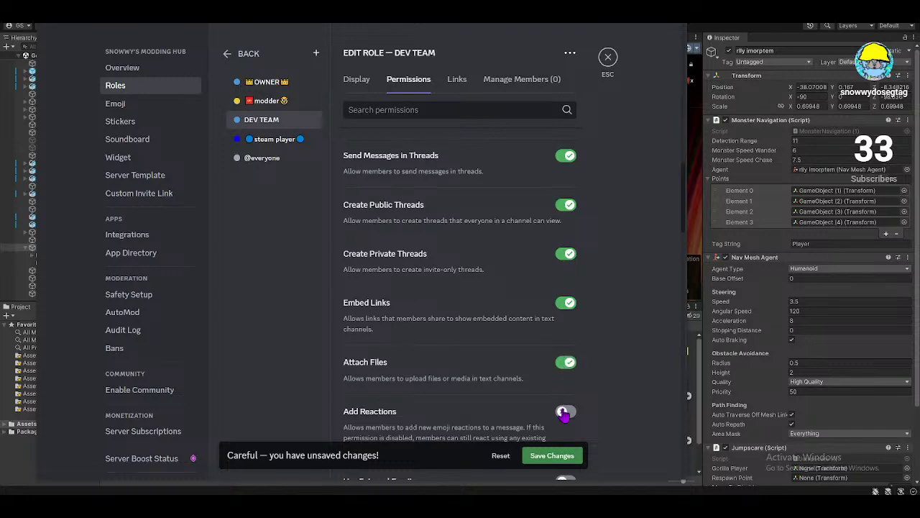
left_click(563, 414)
scroll(566, 406, "down", 2)
left_click(566, 402)
scroll(568, 399, "down", 2)
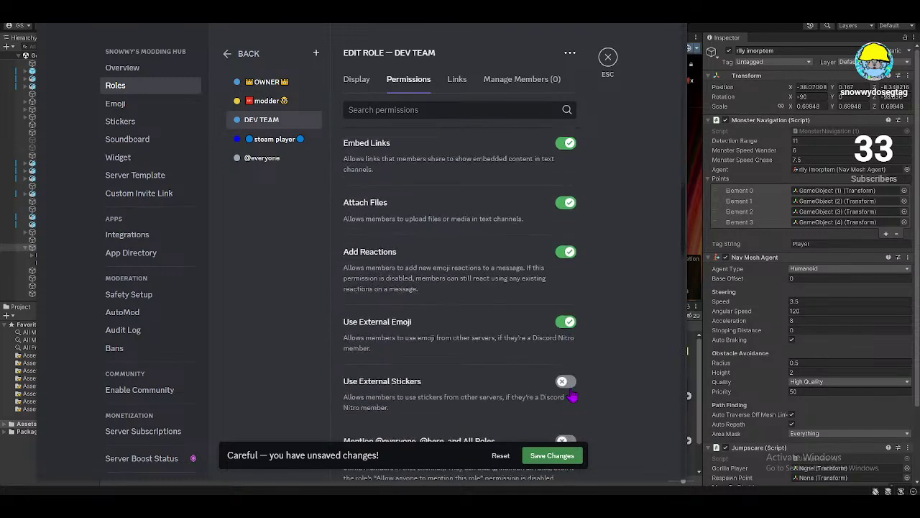
left_click(567, 383)
scroll(568, 392, "down", 1)
left_click(568, 377)
scroll(567, 375, "down", 1)
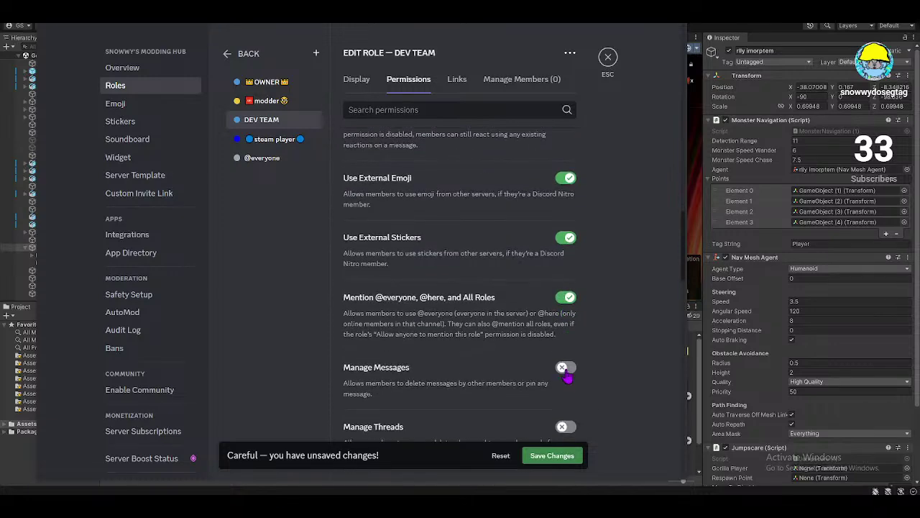
left_click(565, 367)
- Enable Send Voice Messages, Connect, Speak and Video for the DEV TEAM role
scroll(566, 360, "down", 3)
scroll(566, 366, "down", 1)
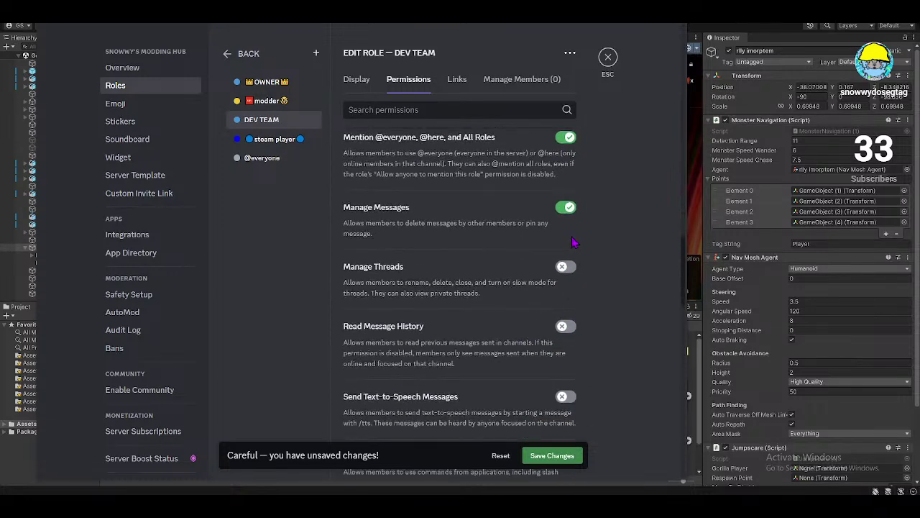
scroll(548, 283, "down", 4)
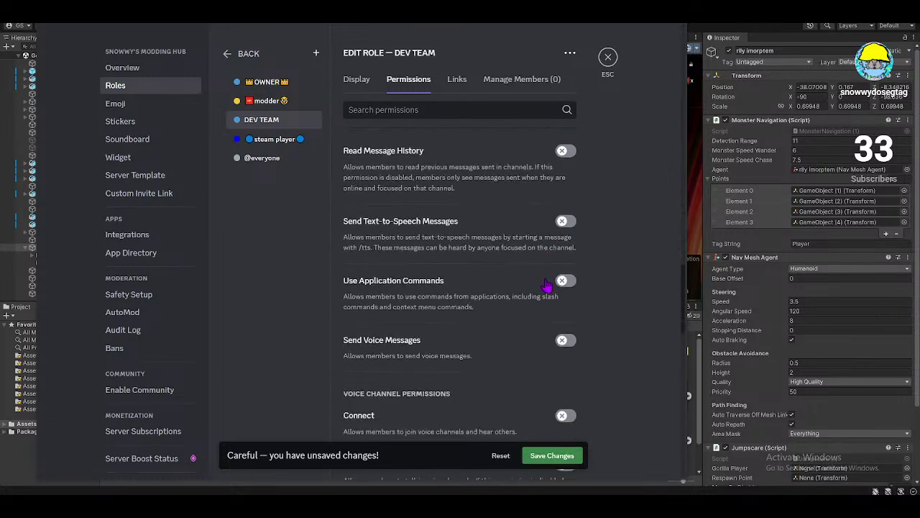
left_click(566, 340)
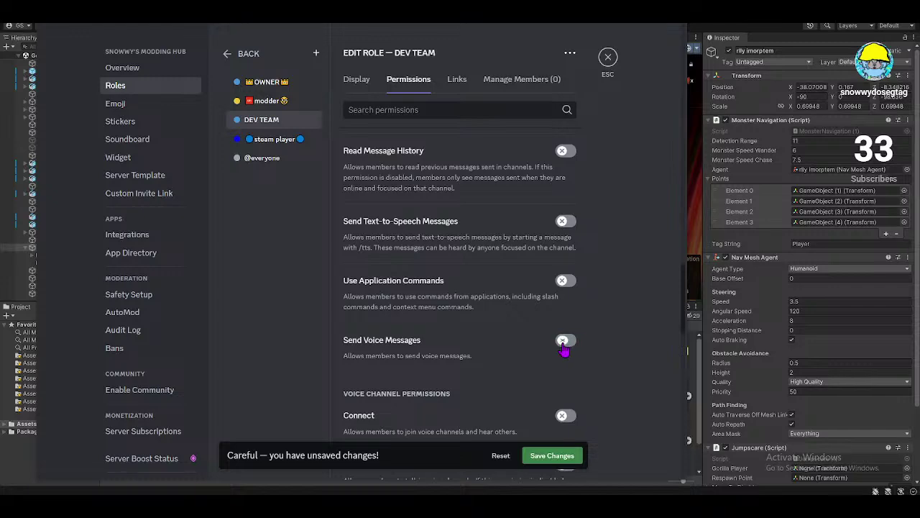
left_click(567, 416)
scroll(565, 388, "down", 3)
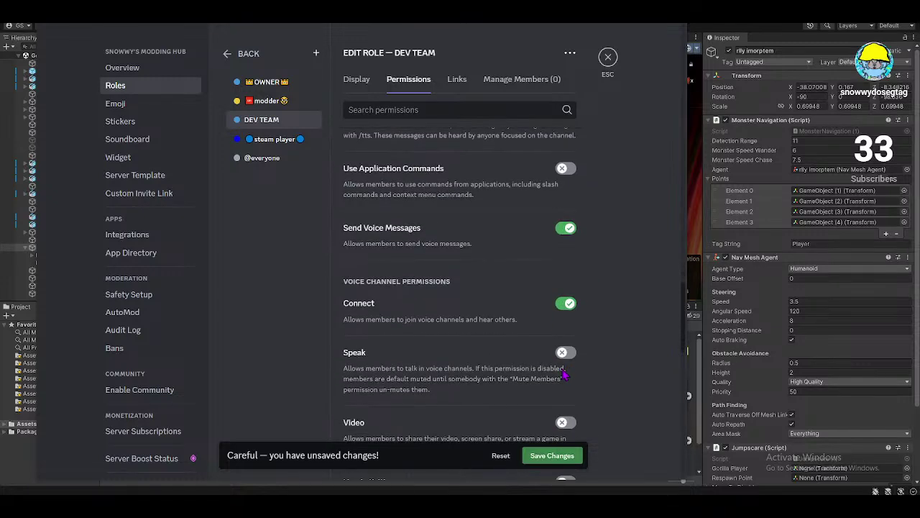
left_click(565, 353)
left_click(565, 422)
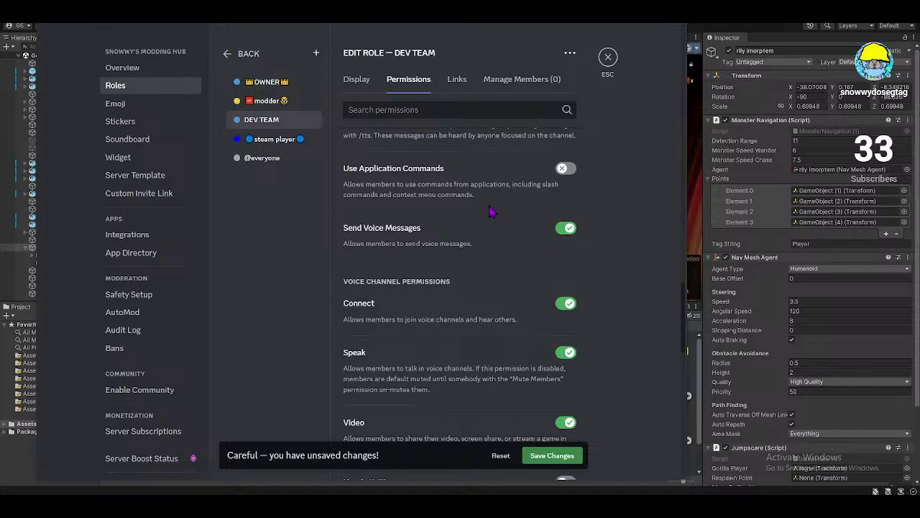
- Enable Move Members for the DEV TEAM role, save the permission changes and leave the server settings
scroll(503, 295, "down", 3)
scroll(516, 302, "down", 2)
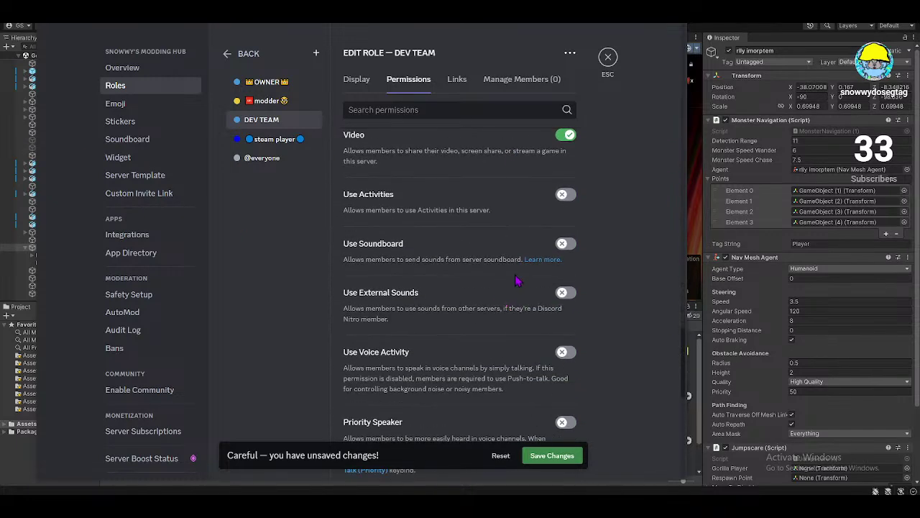
scroll(507, 297, "down", 3)
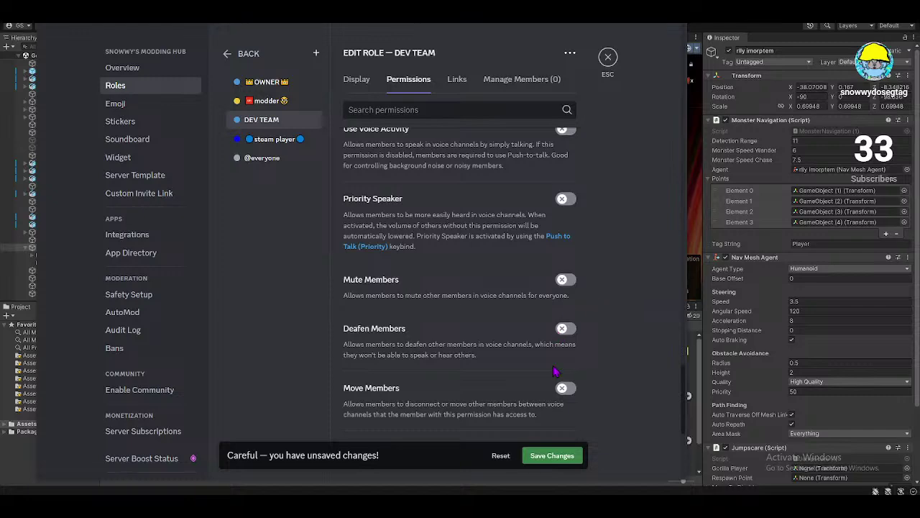
left_click(565, 389)
scroll(566, 394, "down", 1)
scroll(566, 389, "down", 3)
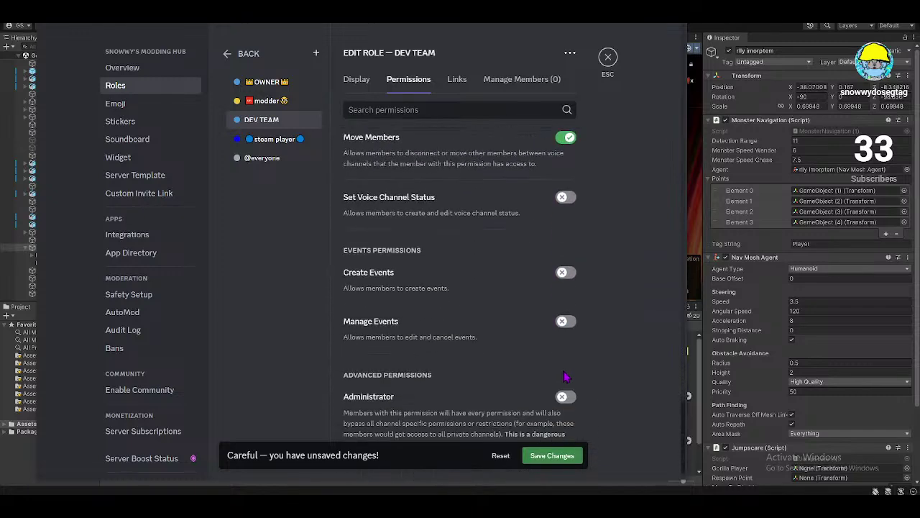
left_click(568, 463)
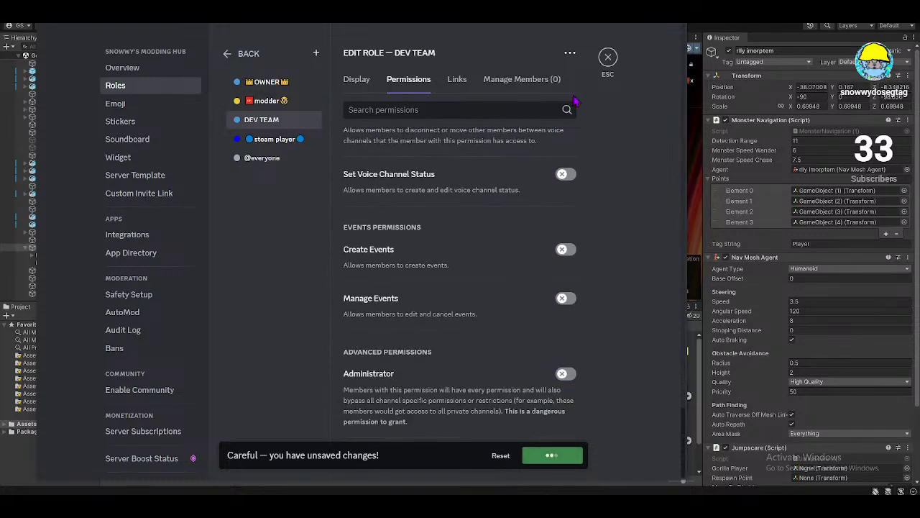
left_click(608, 57)
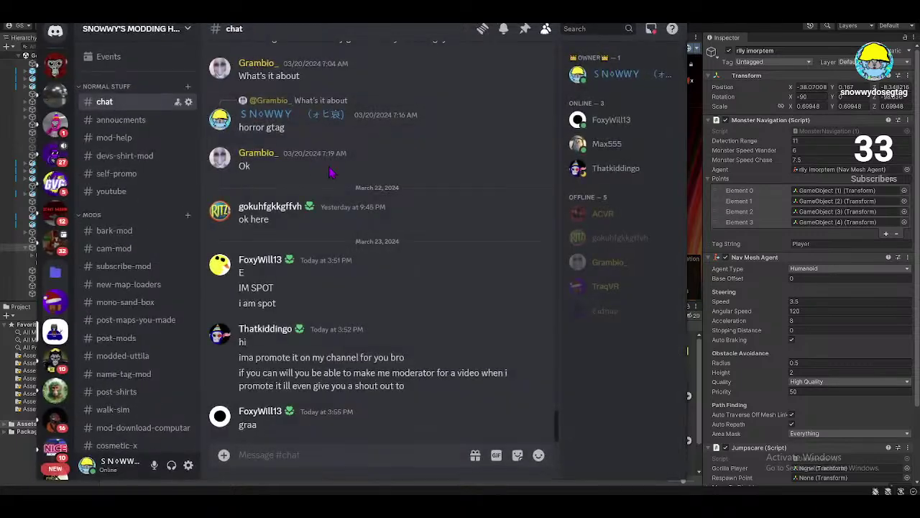
- Assign the DEV TEAM role to the server owner and to the first online member in the member list
left_click(613, 78)
left_click(469, 274)
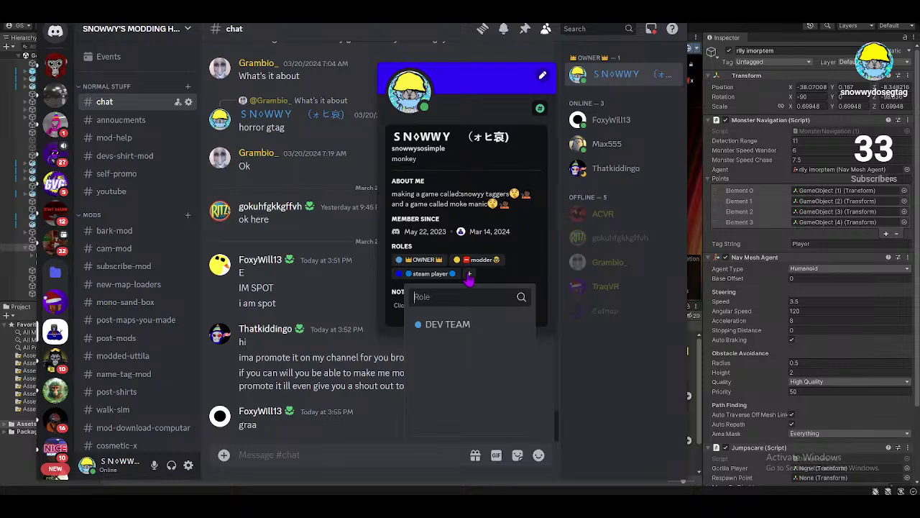
left_click(468, 325)
left_click(611, 119)
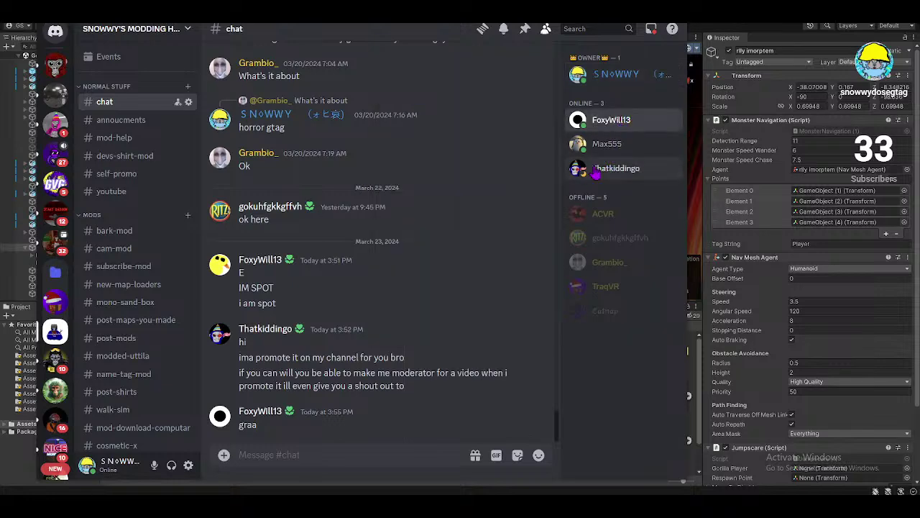
left_click(398, 302)
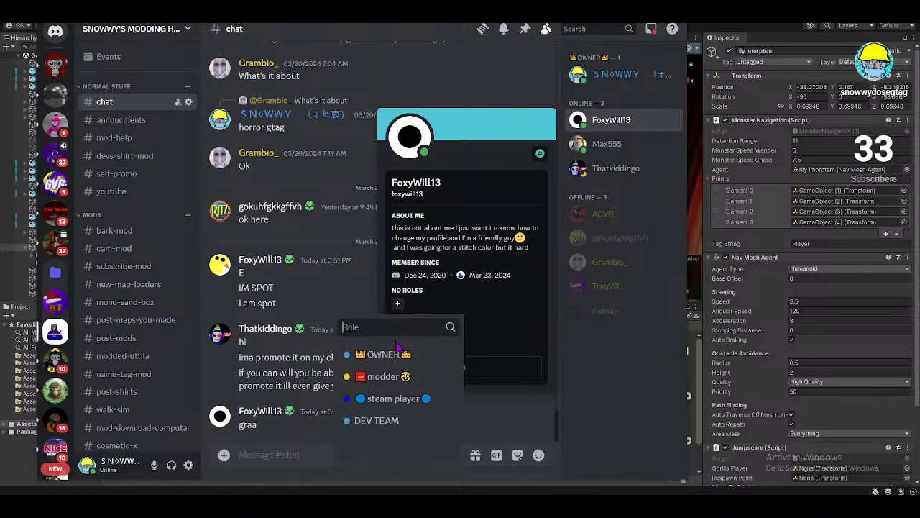
left_click(374, 420)
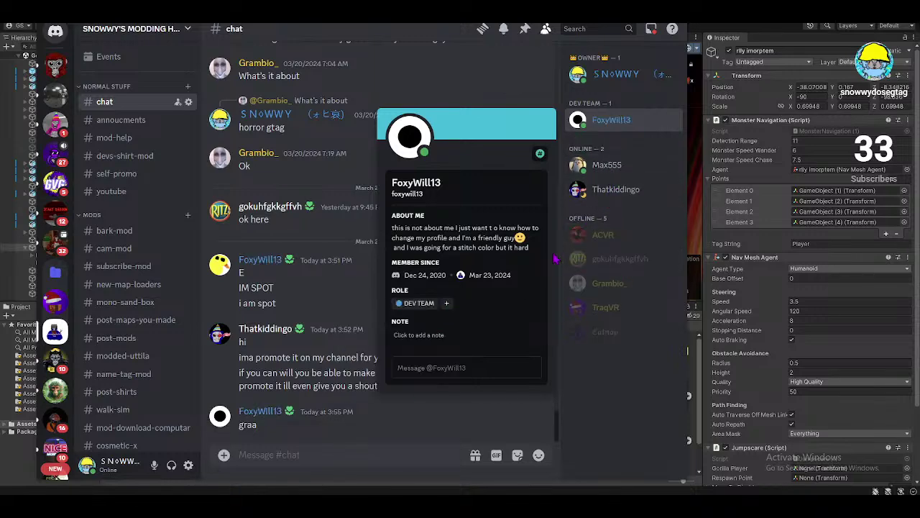
- Invite the first friend in the suggested list to the modding hub server
left_click(120, 29)
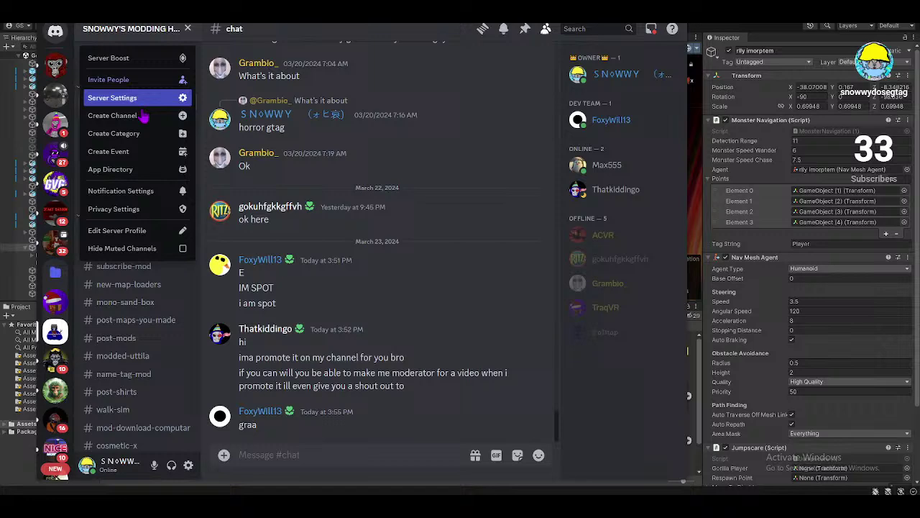
left_click(115, 77)
left_click(450, 207)
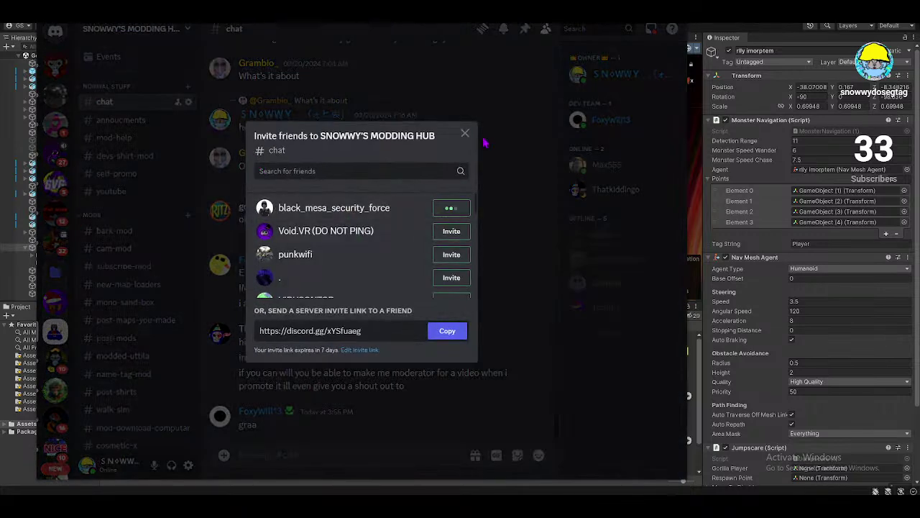
left_click(465, 133)
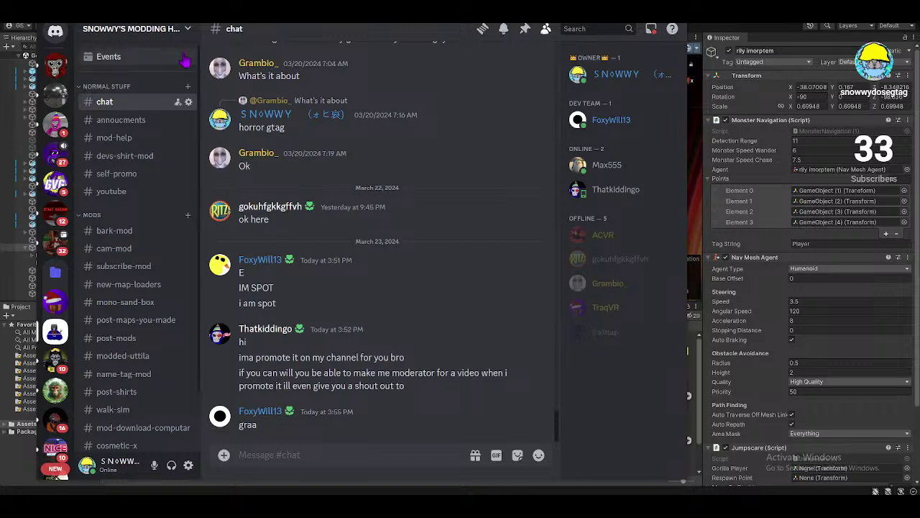
- Copy an invite link for the modding hub server and open the direct messages
left_click(144, 28)
left_click(108, 79)
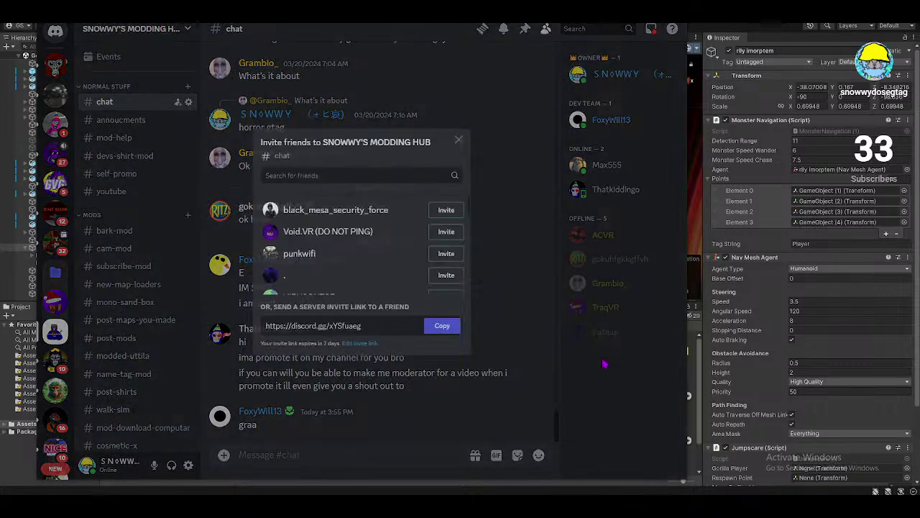
left_click(447, 331)
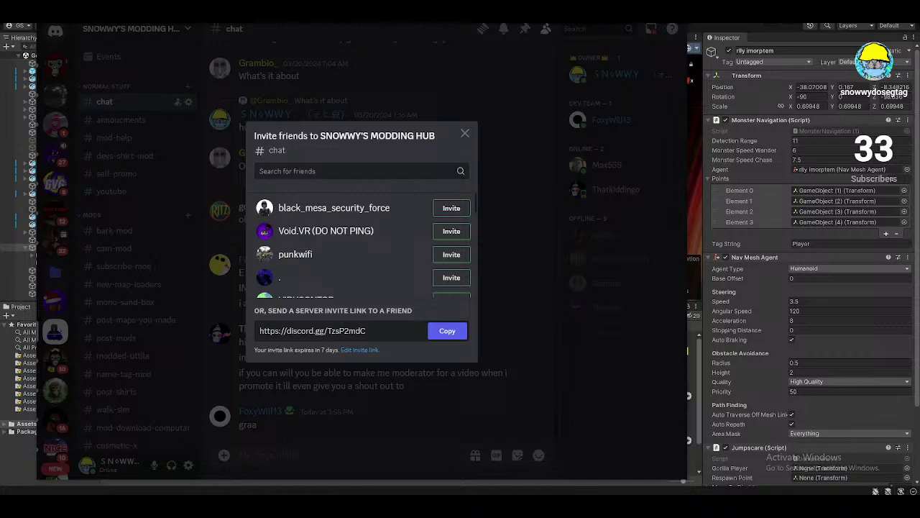
left_click(480, 145)
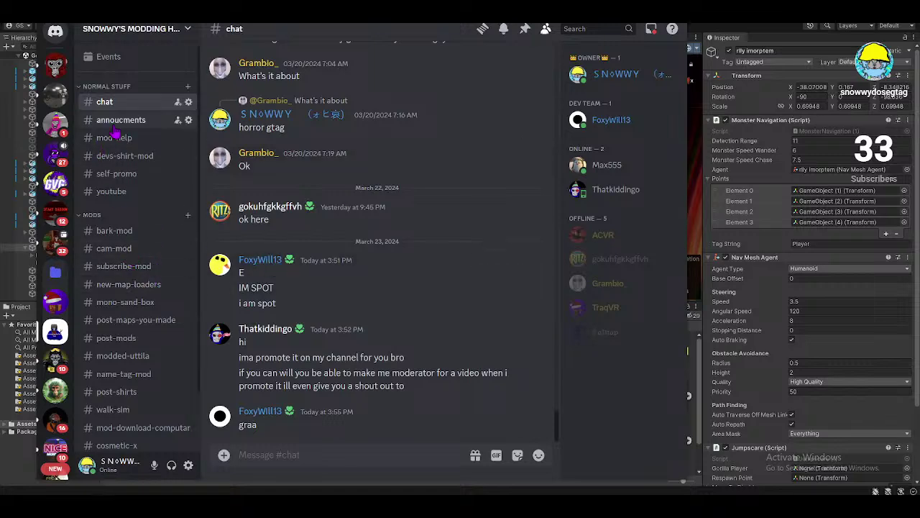
left_click(55, 33)
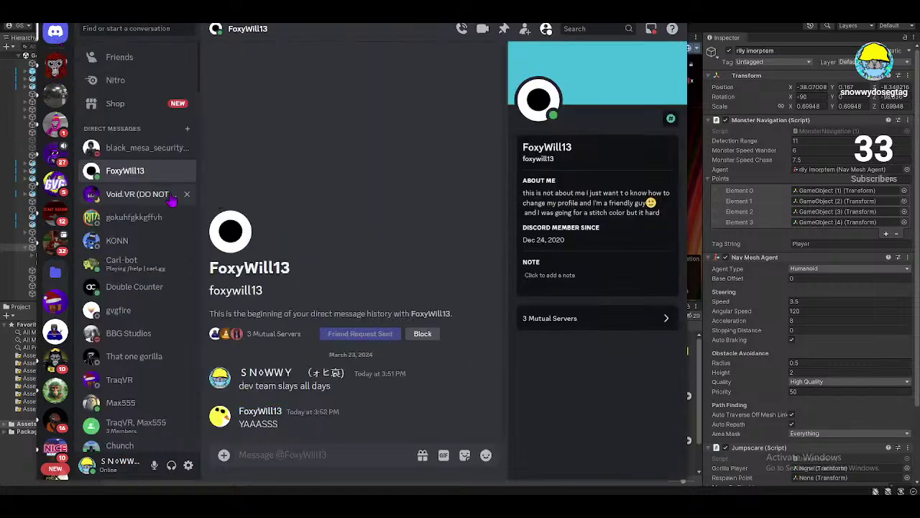
- Open the direct chat with the friend who was sent the server invite and send the messages "JONI" and "JOIN"
left_click(141, 148)
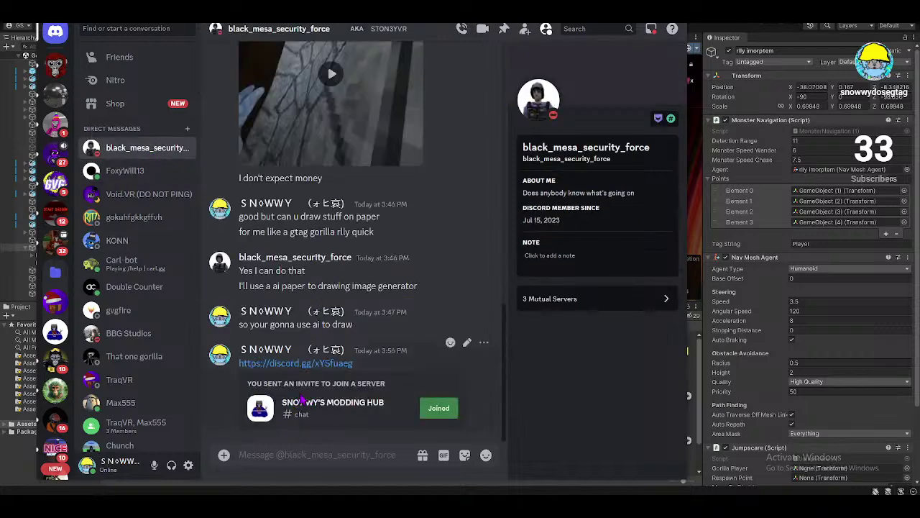
type("JOIN")
key("ctrl+a")
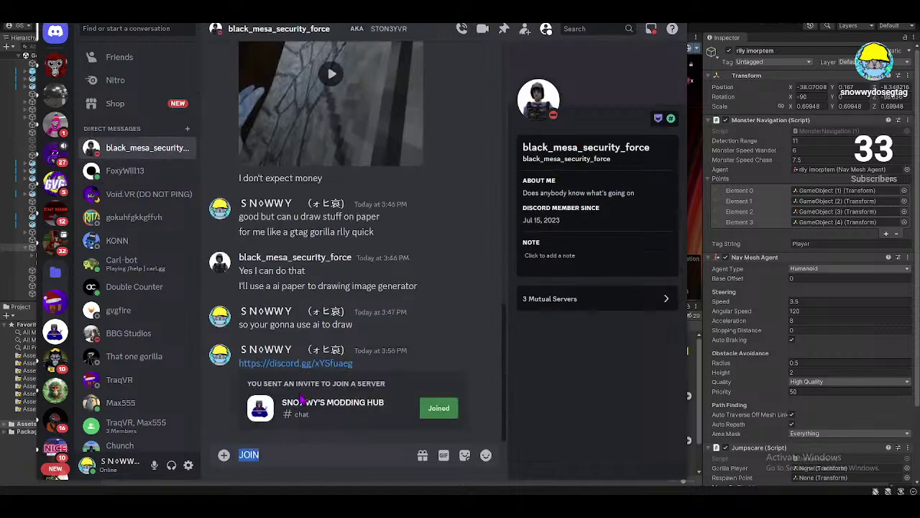
key("BackSpace")
type("JONI")
key("Return")
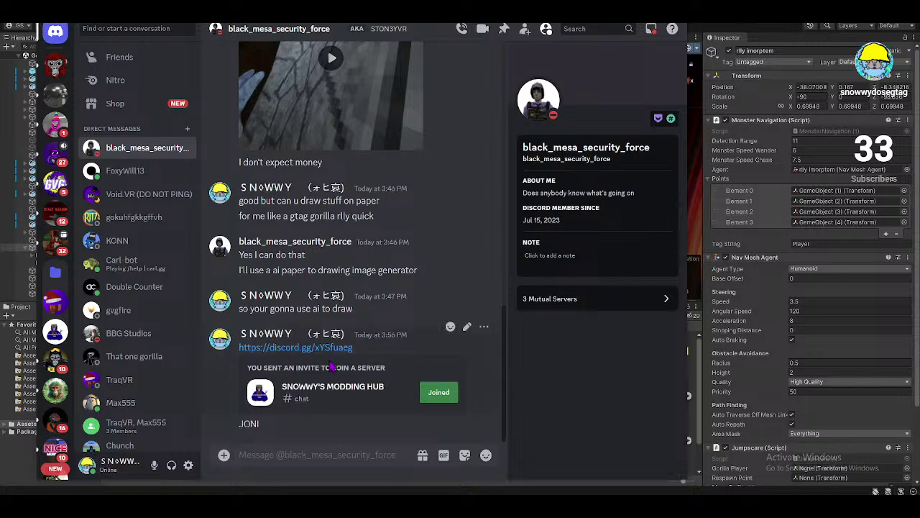
type("JOIN")
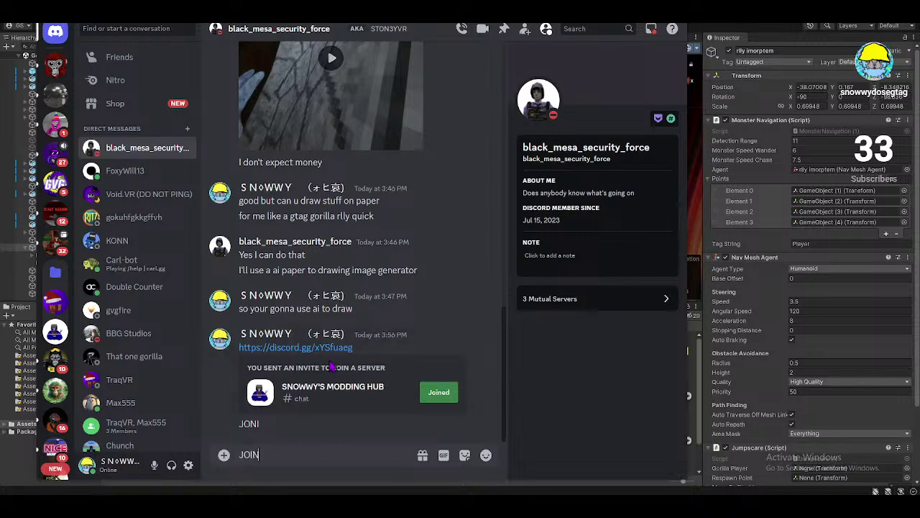
key("Return")
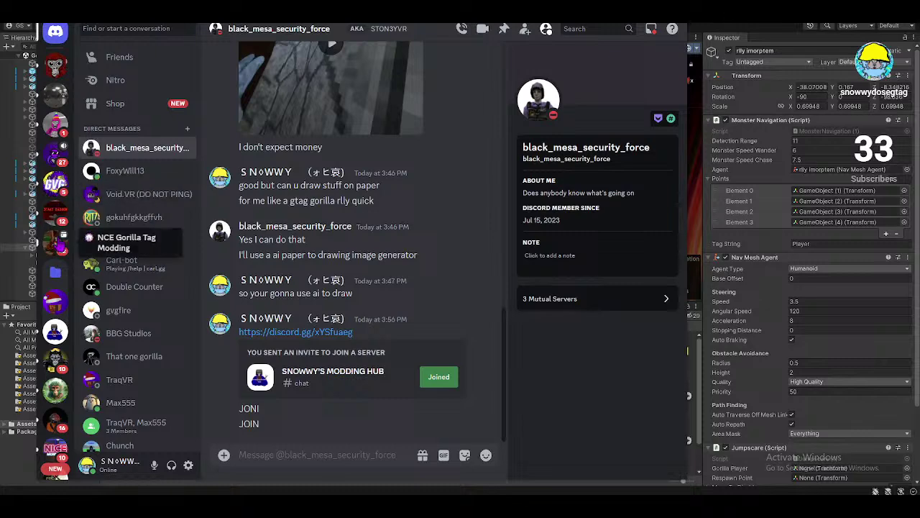
- In the modding hub's chat channel, reply to the "Hi there" message with "u got a pc???"
left_click(58, 337)
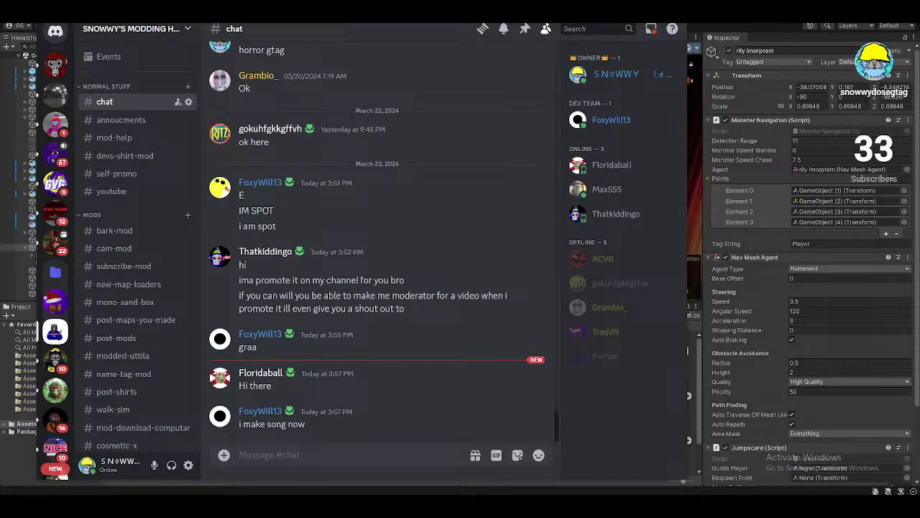
left_click(504, 368)
type("u")
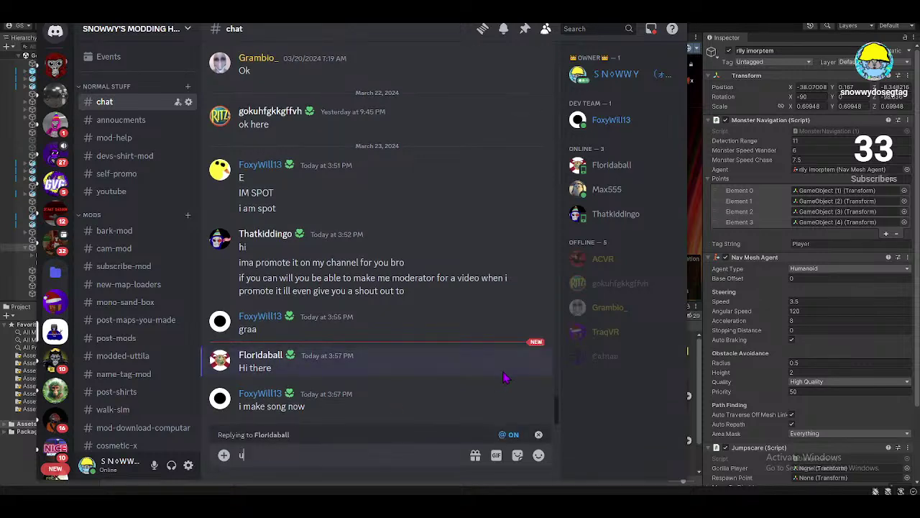
type(" got a pc???")
key("Return")
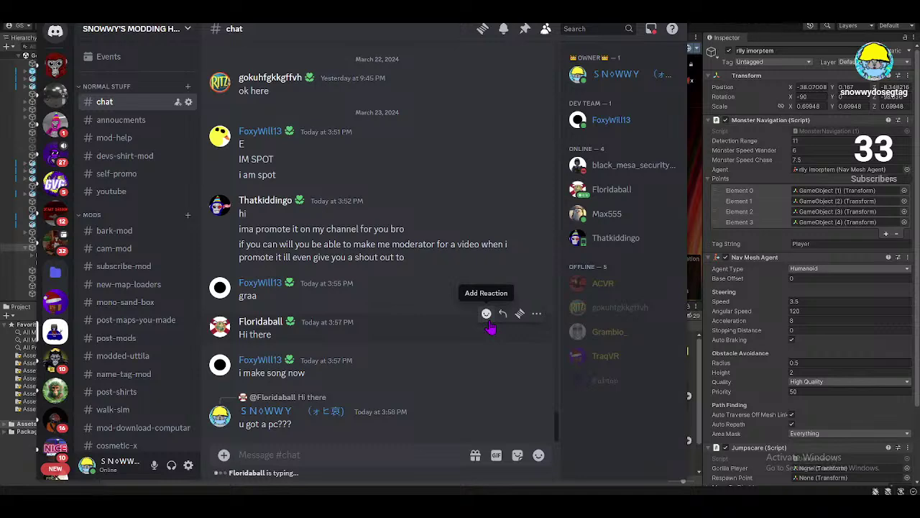
- Assign the DEV TEAM role to the newly joined member without roles and answer that member's incoming voice call
left_click(633, 167)
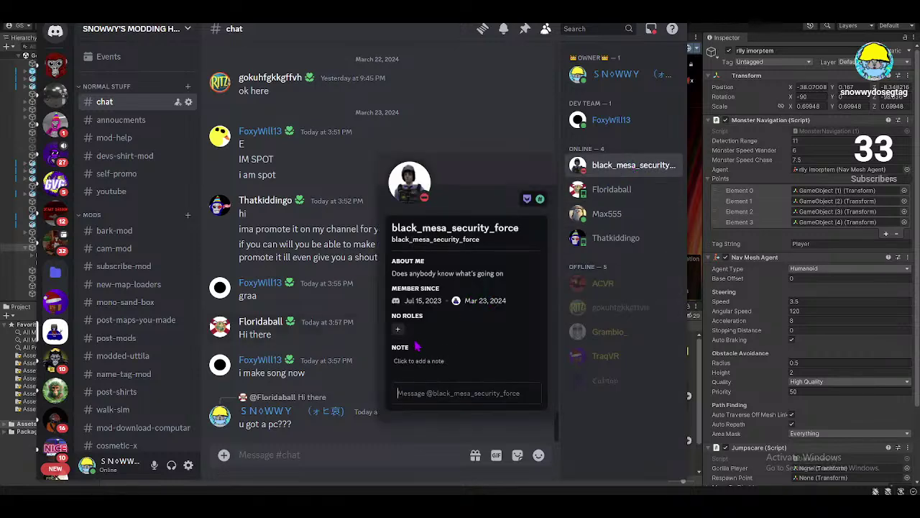
left_click(398, 328)
left_click(387, 274)
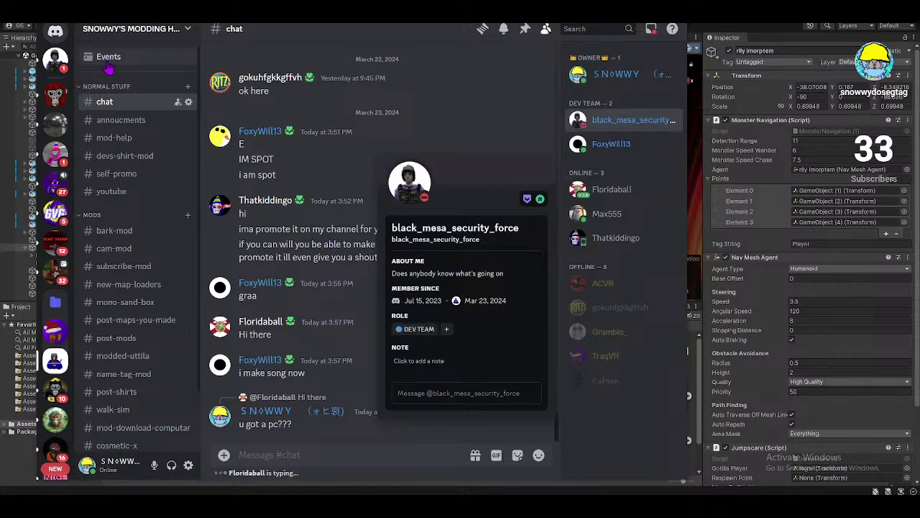
left_click(55, 61)
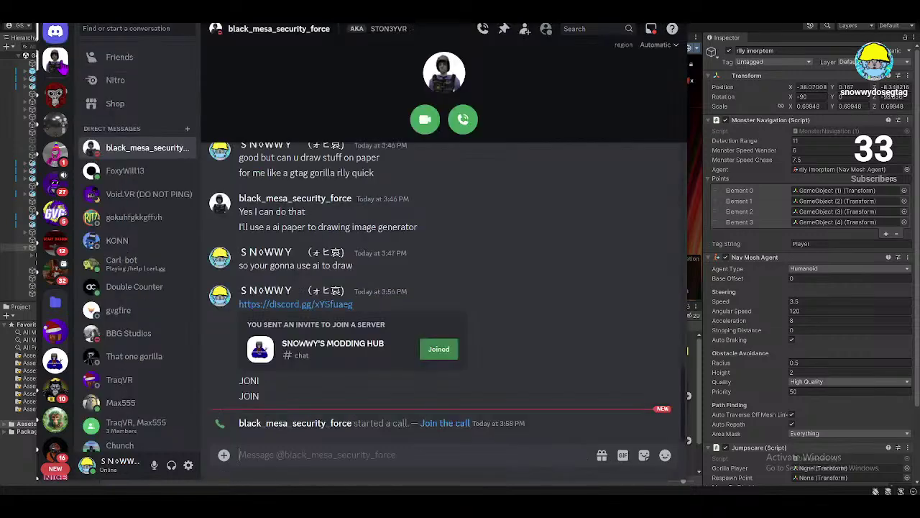
left_click(463, 120)
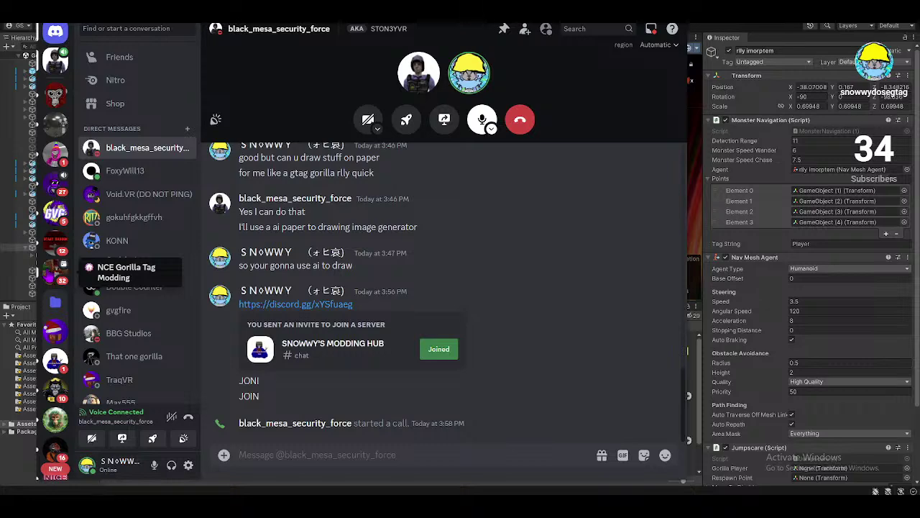
- In the modding hub's chat channel, reply "nooooooo" to the message about having a different name
left_click(55, 361)
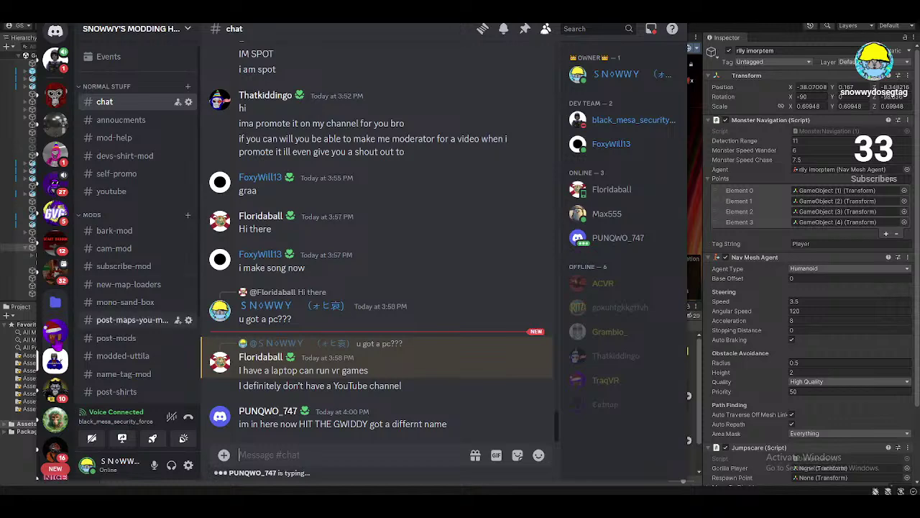
left_click(503, 406)
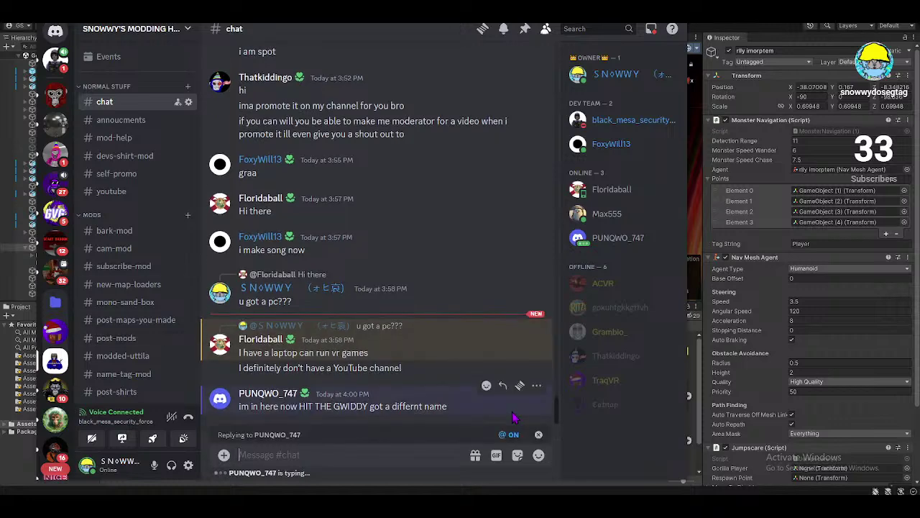
type("noooooo")
key("Return")
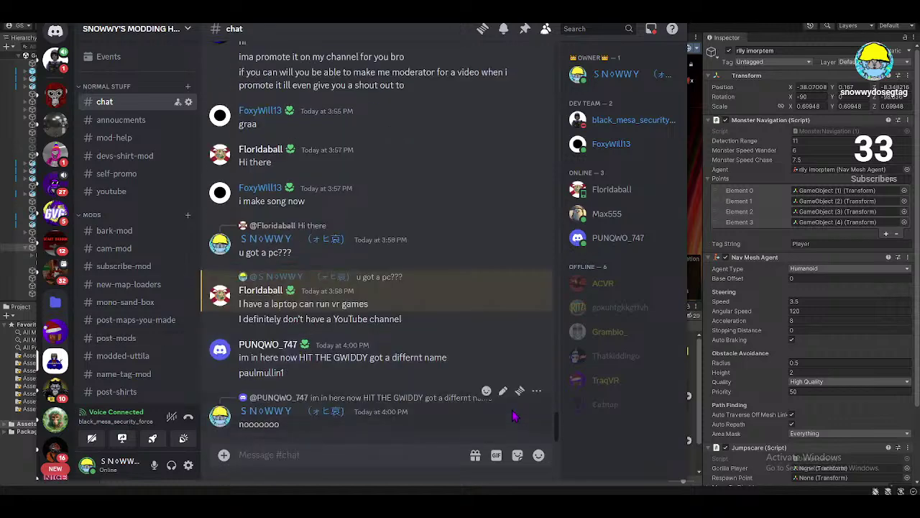
- Send the modding hub's four custom emojis to the chat channel, each as its own message
left_click(538, 457)
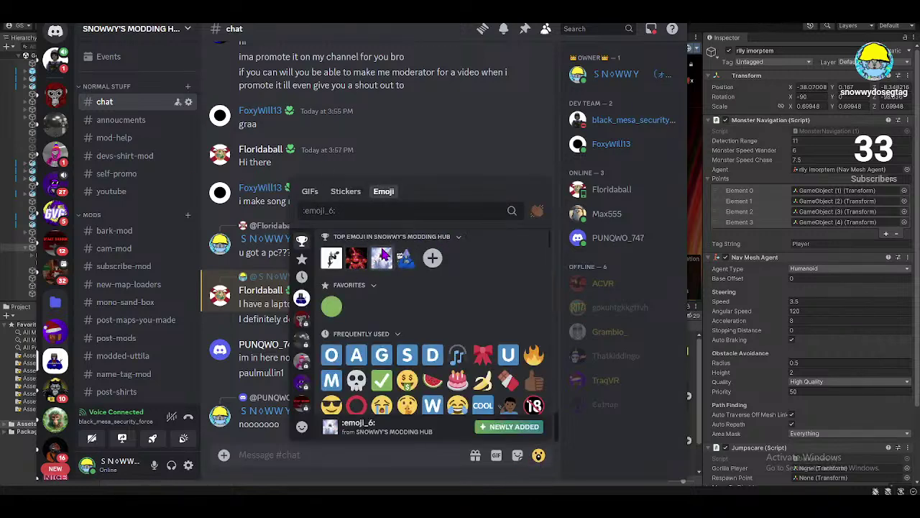
key("Escape")
scroll(388, 341, "down", 1)
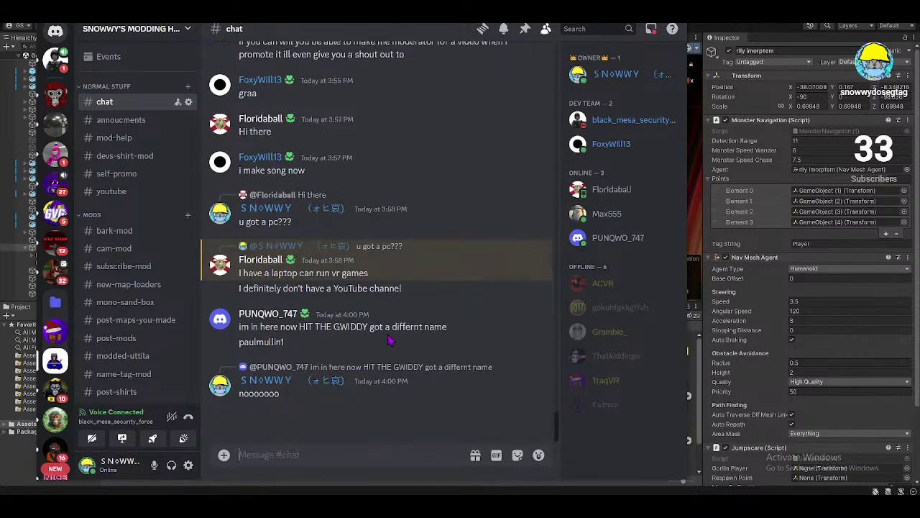
left_click(539, 455)
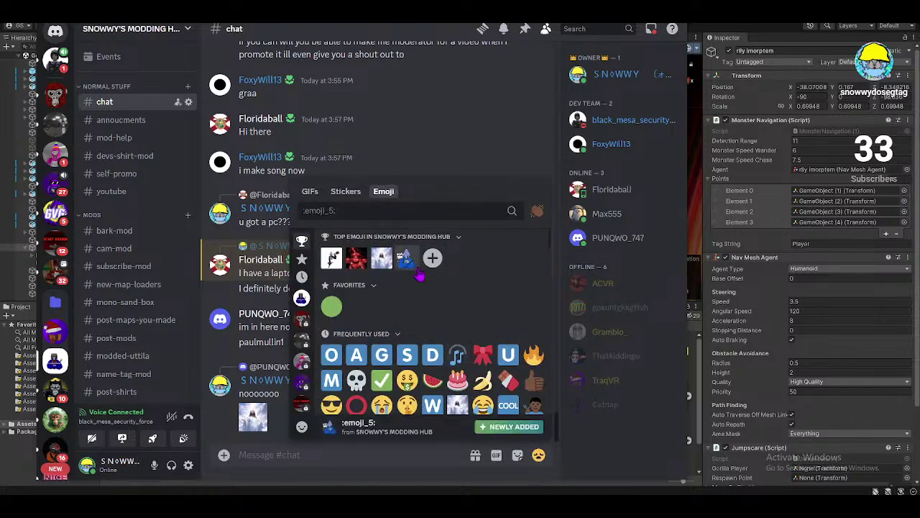
key("Escape")
left_click(538, 454)
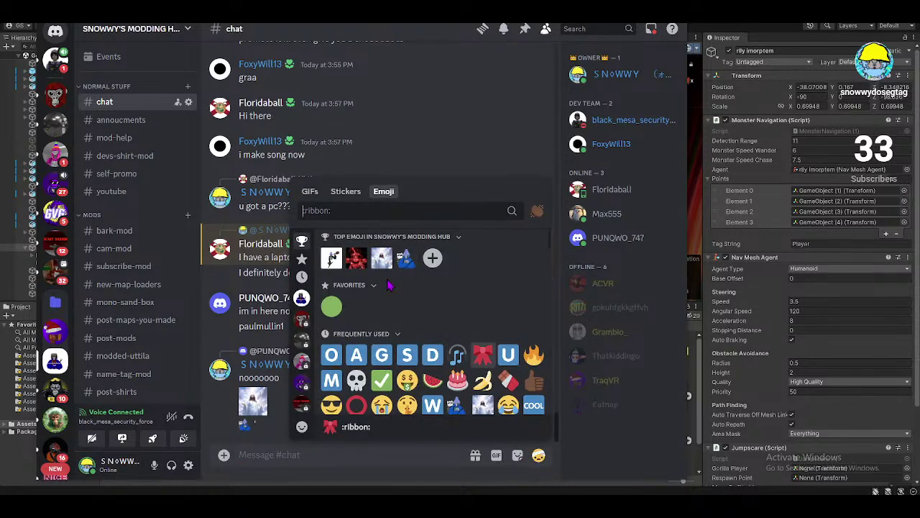
key("Escape")
left_click(539, 454)
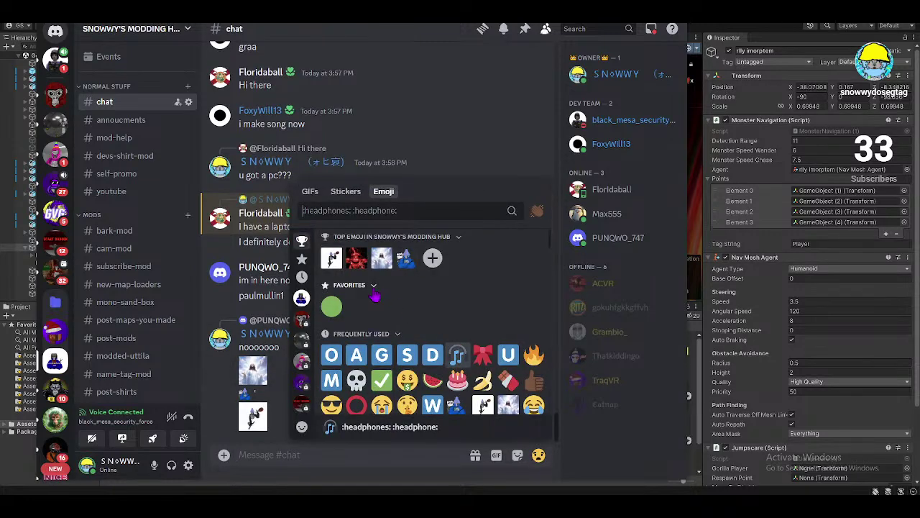
left_click(352, 266)
key("Return")
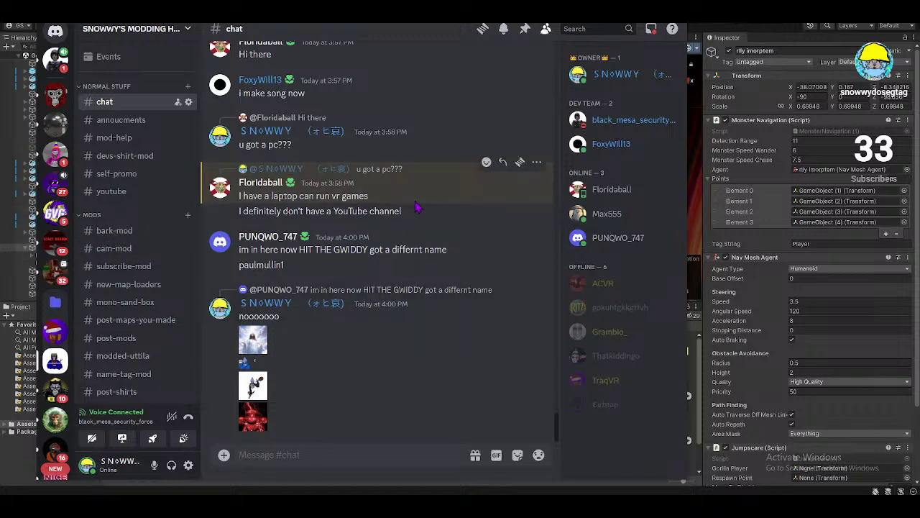
- Reply to the message about the laptop that runs VR games with "U GOOD AT MODLING OR CODING"
left_click(503, 159)
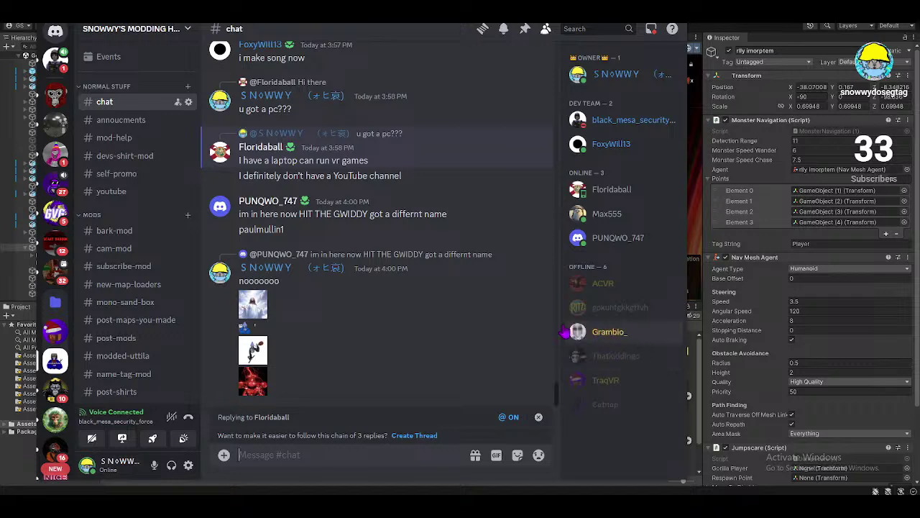
type("U")
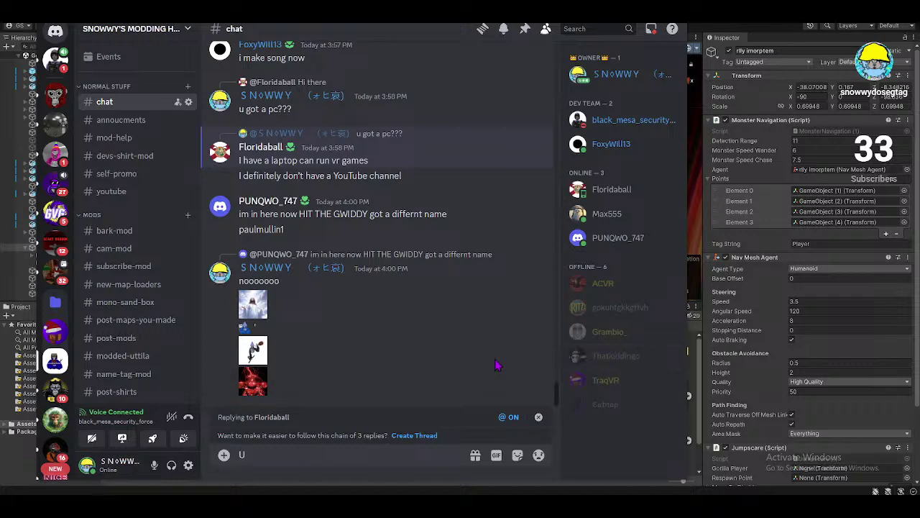
type(" GOOD AT MODLING")
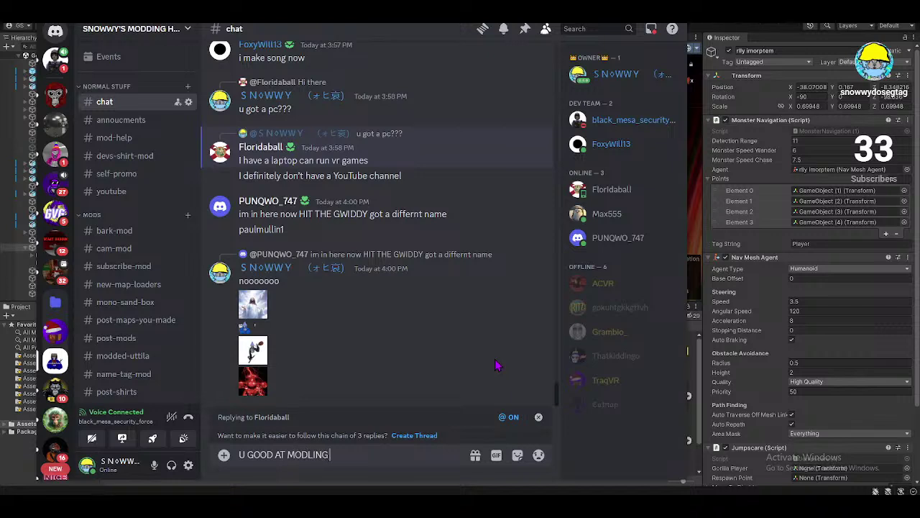
type(" OR CODE")
key("BackSpace")
type("ING")
key("Return")
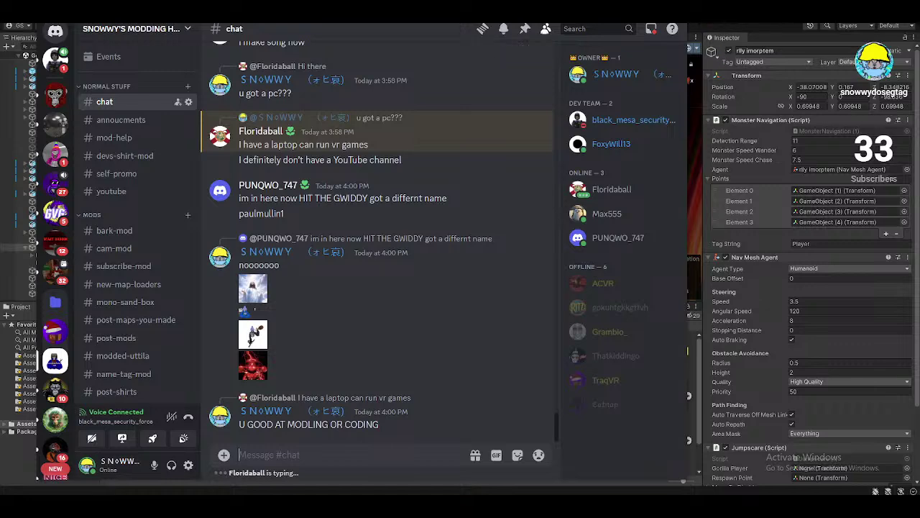
- Switch to Unity and set the scene's transform handle position to Center
key("alt+Tab")
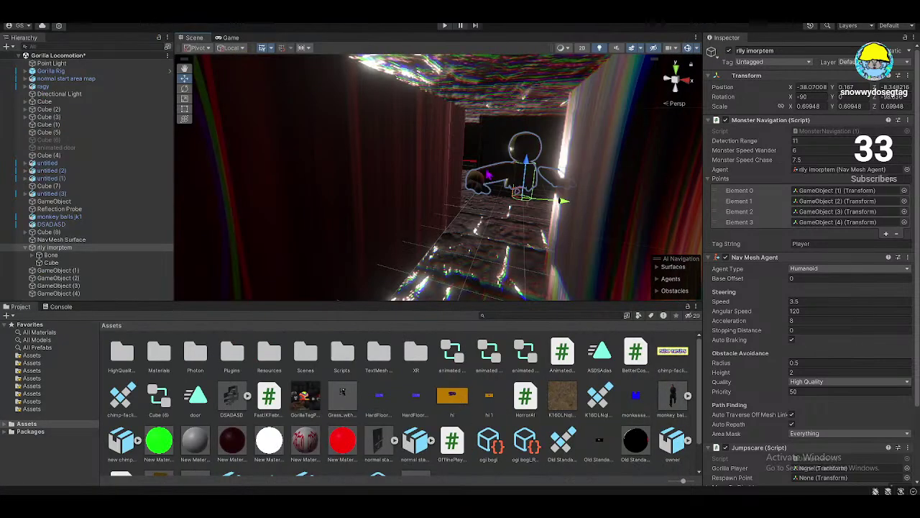
right_click_drag(489, 175, 323, 180)
key("f")
key("z")
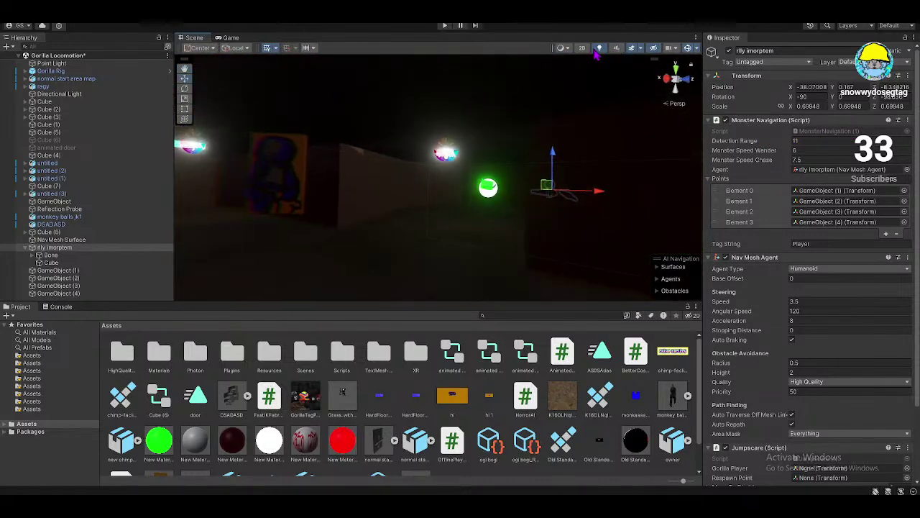
- Examine the monster, the blue player model with its name label and the monster's Jumpscare component settings
right_click_drag(547, 173, 469, 176)
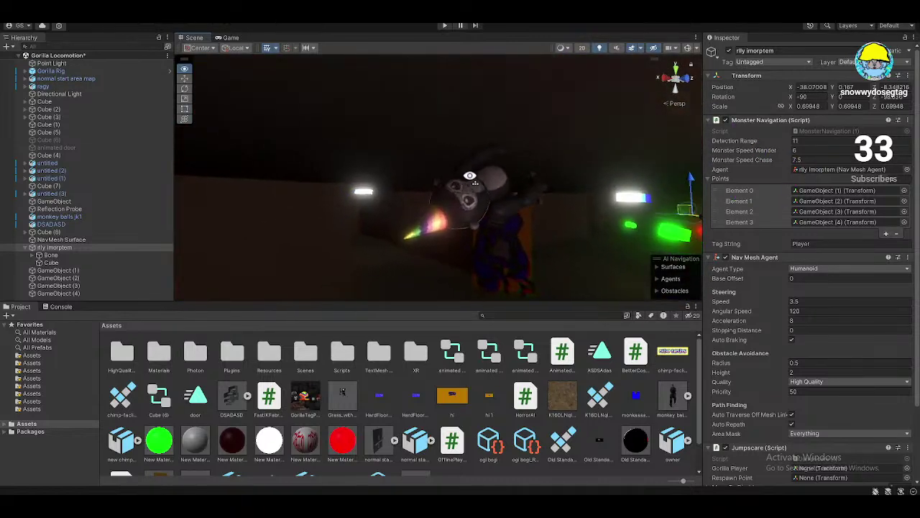
right_click_drag(515, 207, 690, 248)
right_click_drag(757, 245, 125, 217)
key("f")
right_click_drag(187, 213, 294, 242)
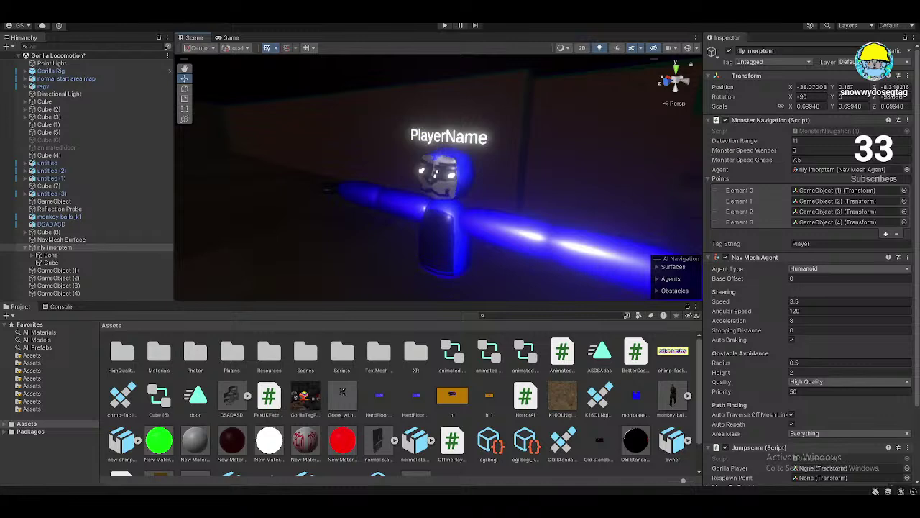
scroll(857, 288, "down", 3)
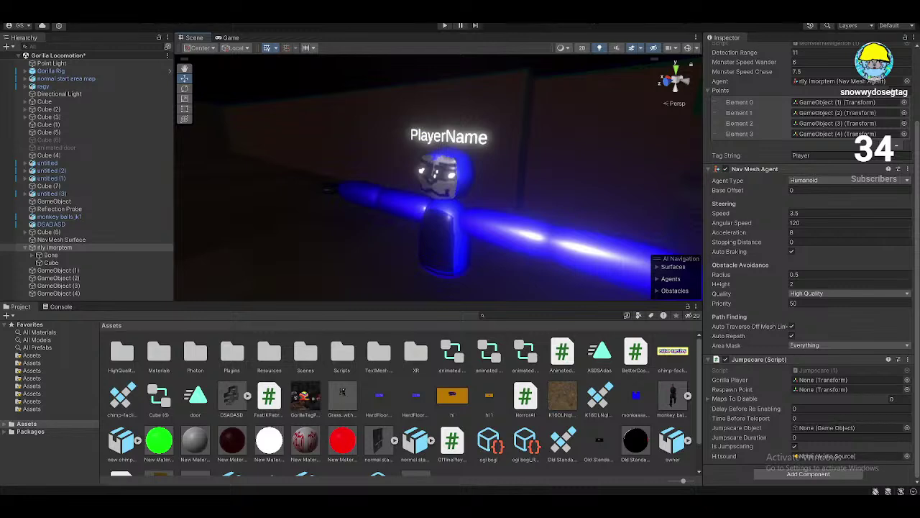
key("w")
right_click_drag(480, 144, 569, 123)
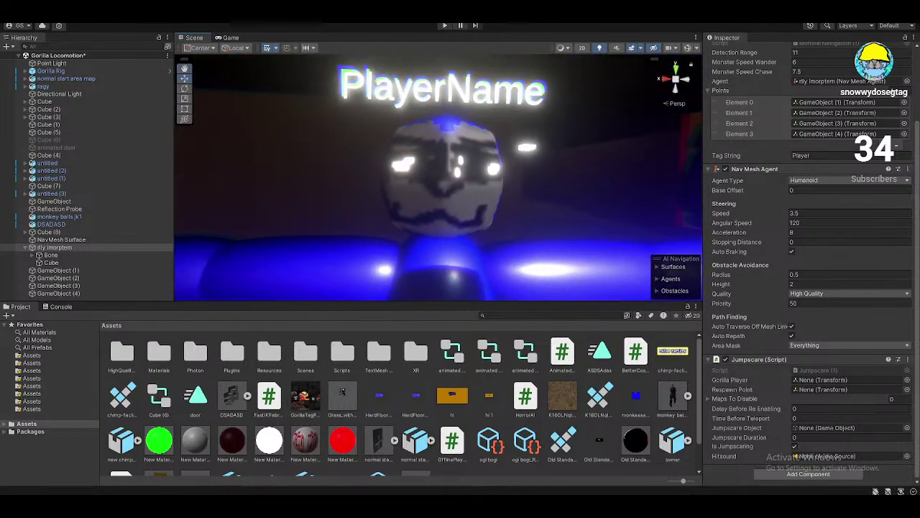
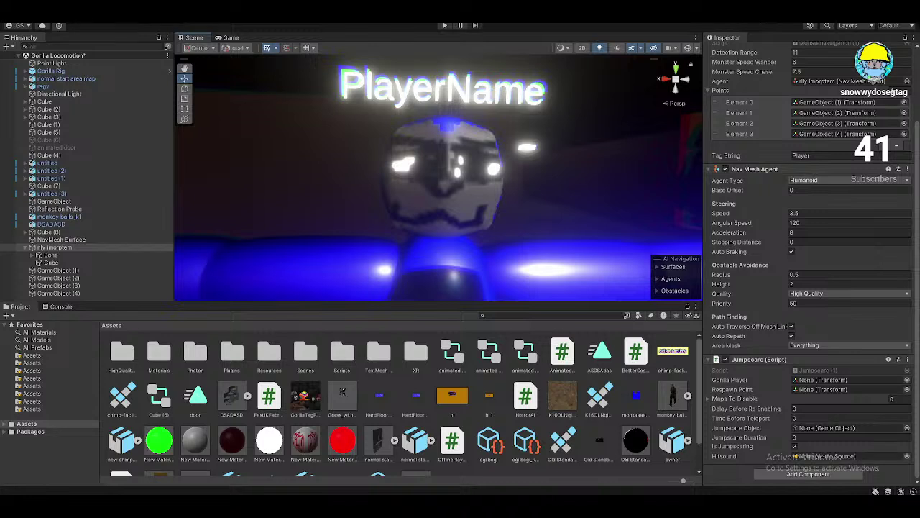
mouse_move(453, 505)
right_click_drag(435, 165, 620, 159)
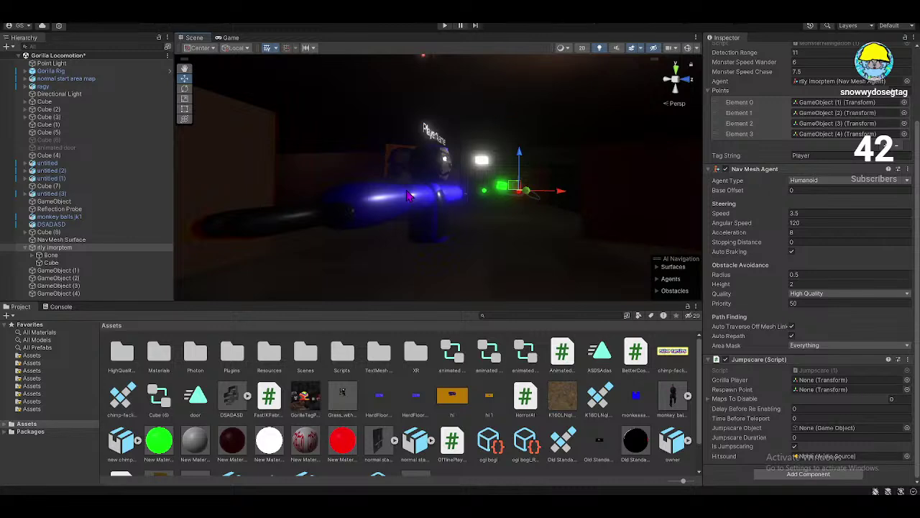
right_click_drag(394, 205, 185, 209)
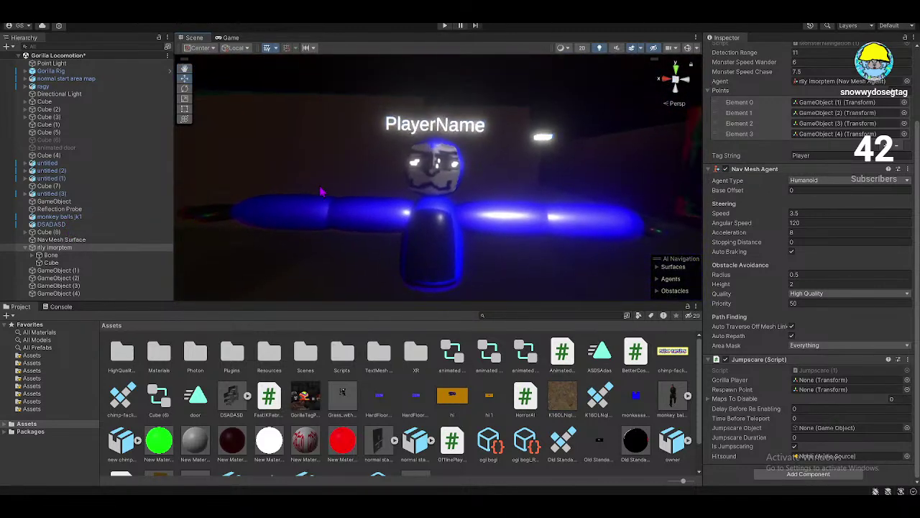
scroll(371, 212, "down", 3)
scroll(370, 215, "up", 3)
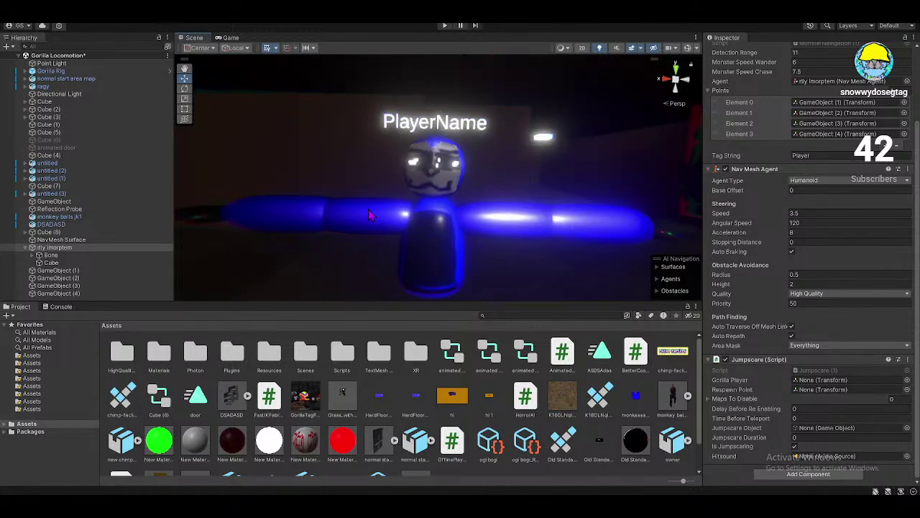
- Examine the blue player model, the lit map corridors and the monster in the Scene view
scroll(370, 215, "up", 2)
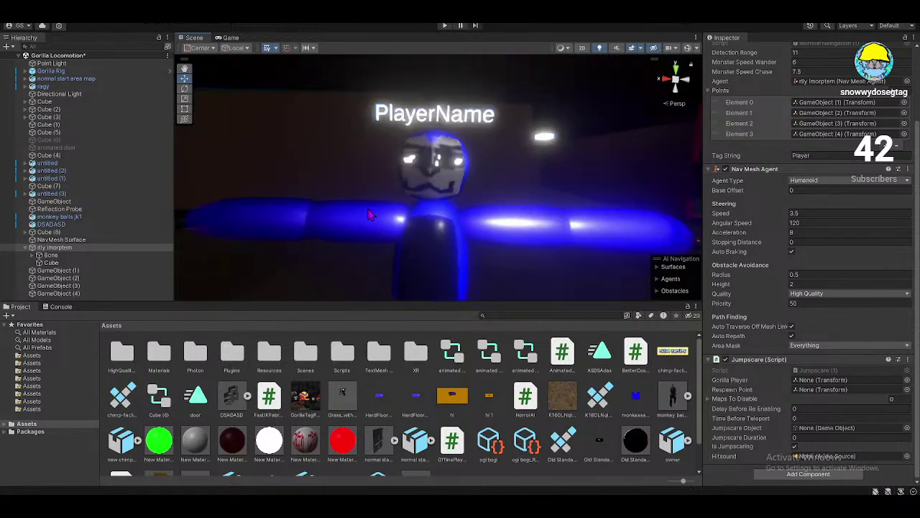
scroll(370, 215, "up", 2)
scroll(370, 215, "down", 2)
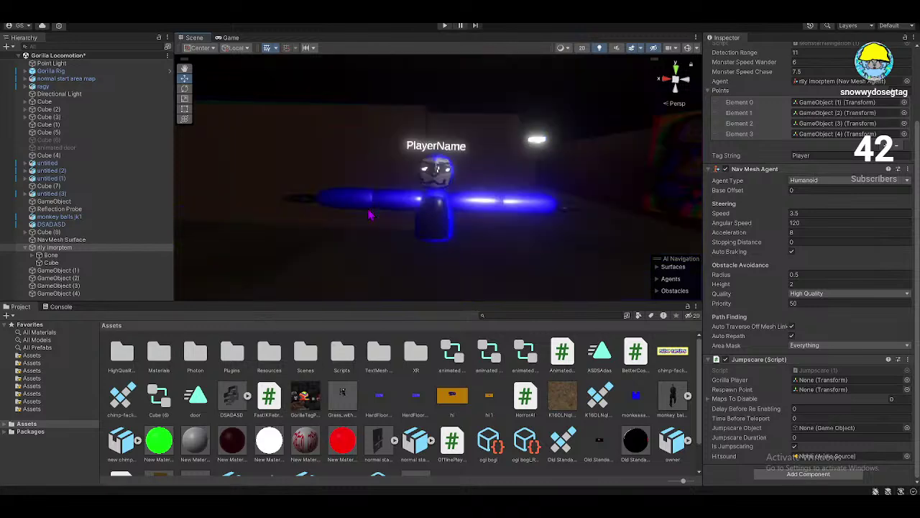
scroll(371, 215, "up", 3)
right_click_drag(368, 216, 404, 227)
key("w")
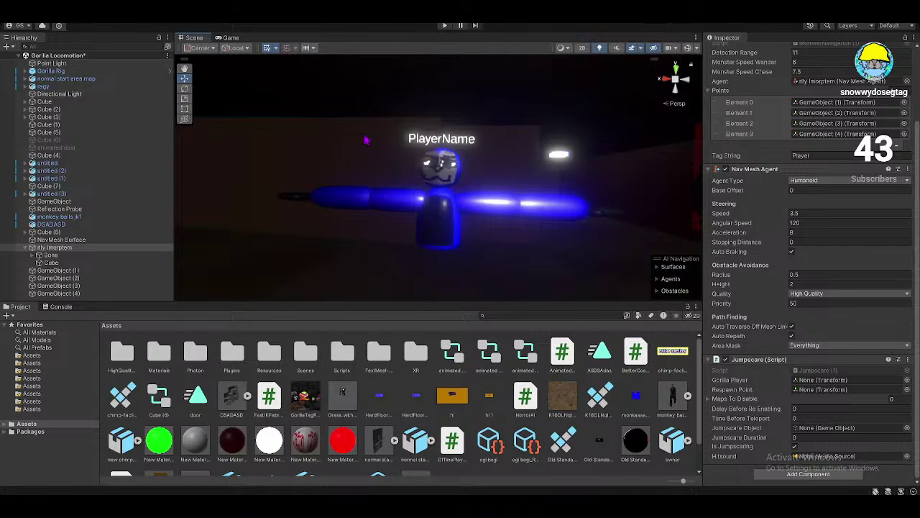
key("f")
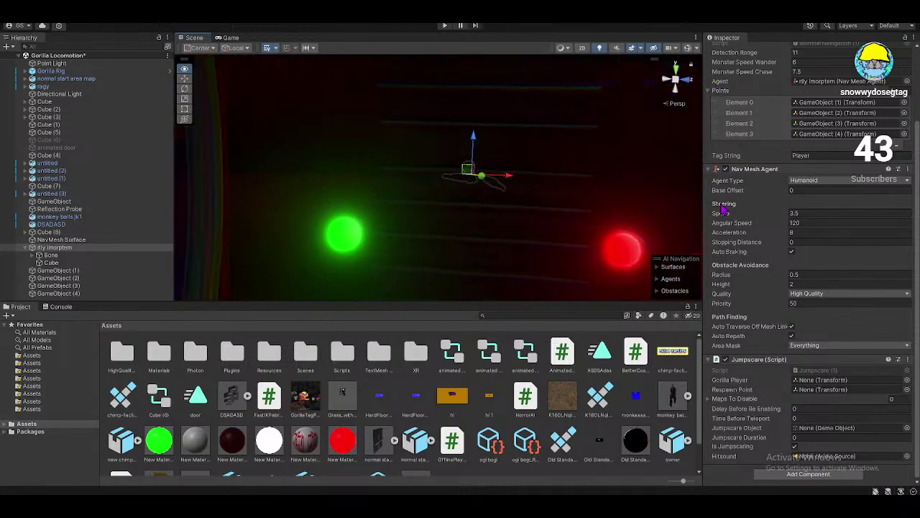
right_click_drag(629, 203, 672, 212)
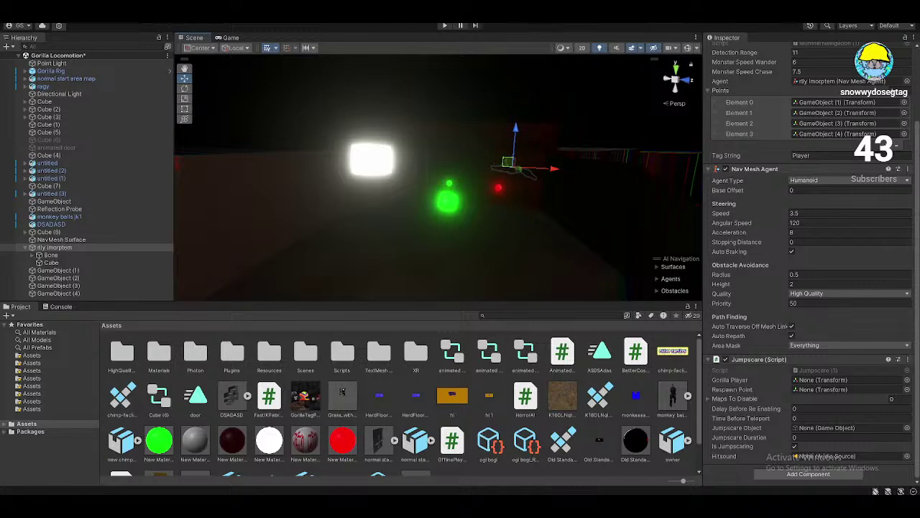
right_click_drag(439, 180, 266, 164)
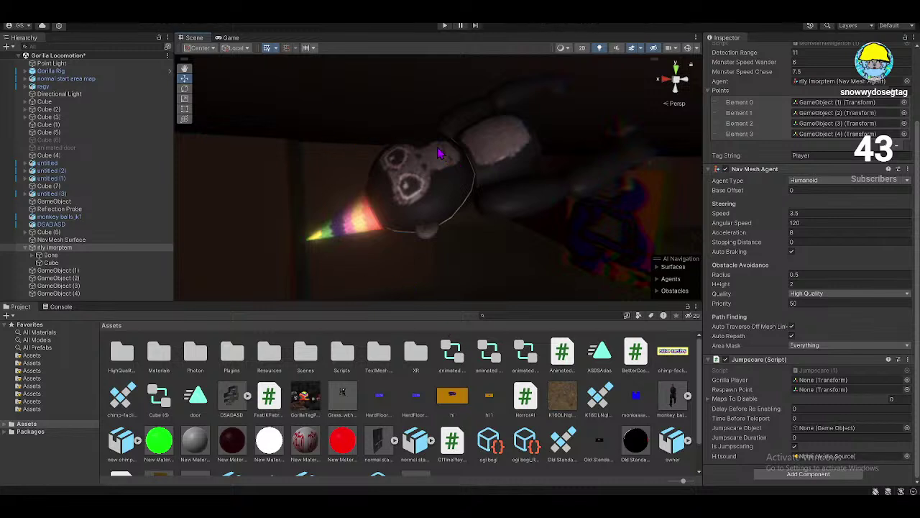
right_click_drag(414, 205, 388, 209)
right_click_drag(171, 54, 324, 162)
- Run the game past the Photon setup warning and inspect the monster and patrol point GameObject (1) in the Scene view
left_click(444, 25)
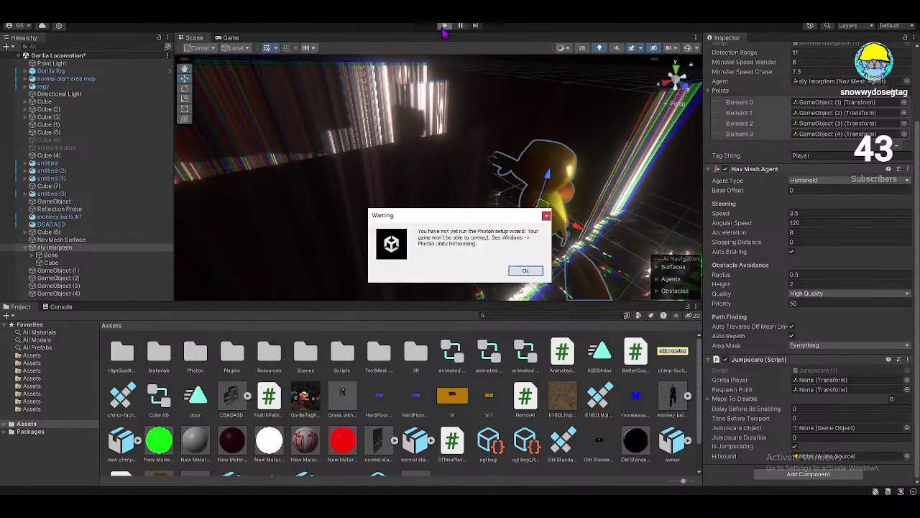
left_click(525, 271)
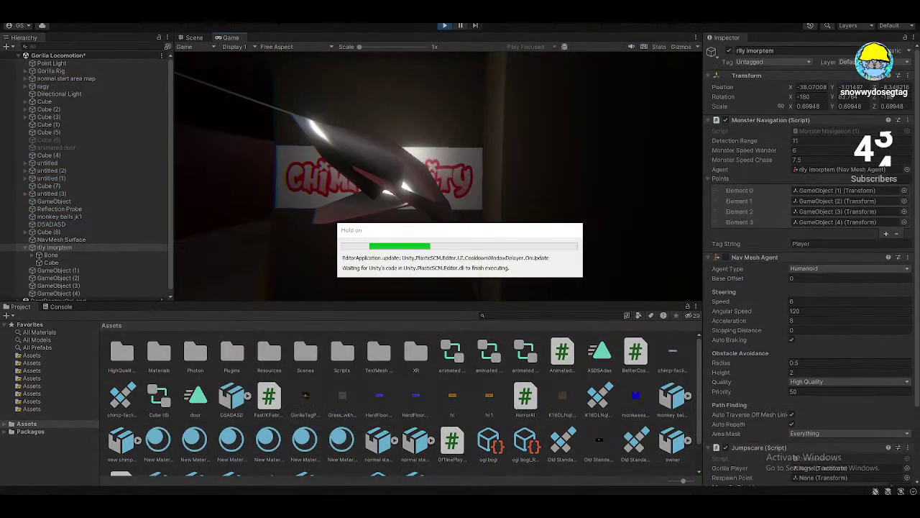
left_click(193, 37)
right_click_drag(495, 166, 482, 111)
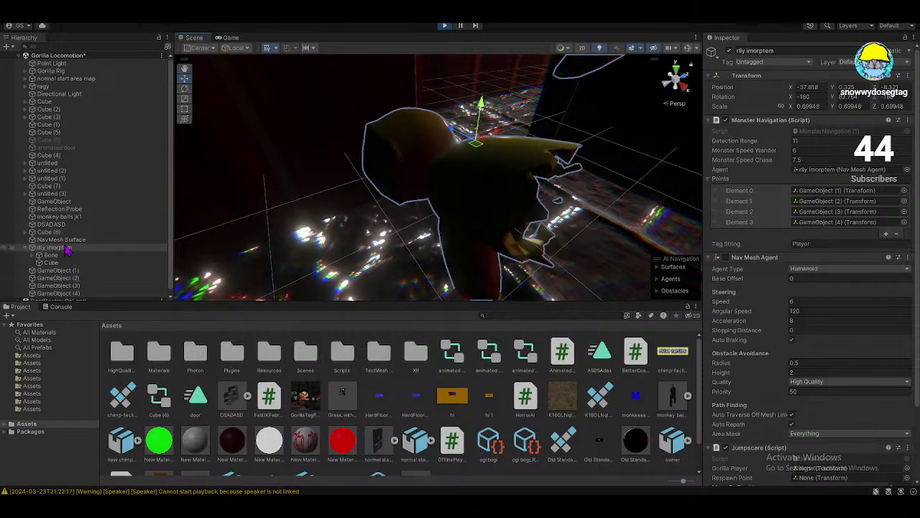
scroll(333, 208, "down", 5)
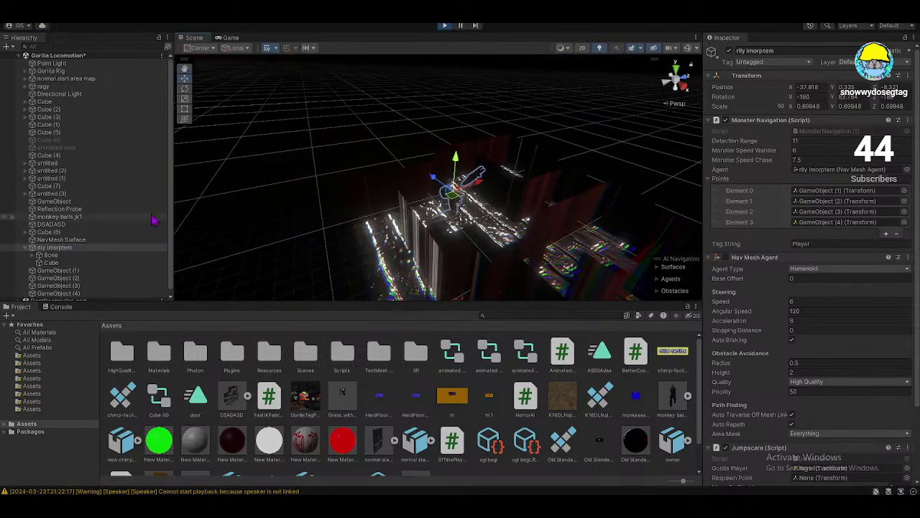
left_click(58, 270)
right_click_drag(302, 176, 348, 181)
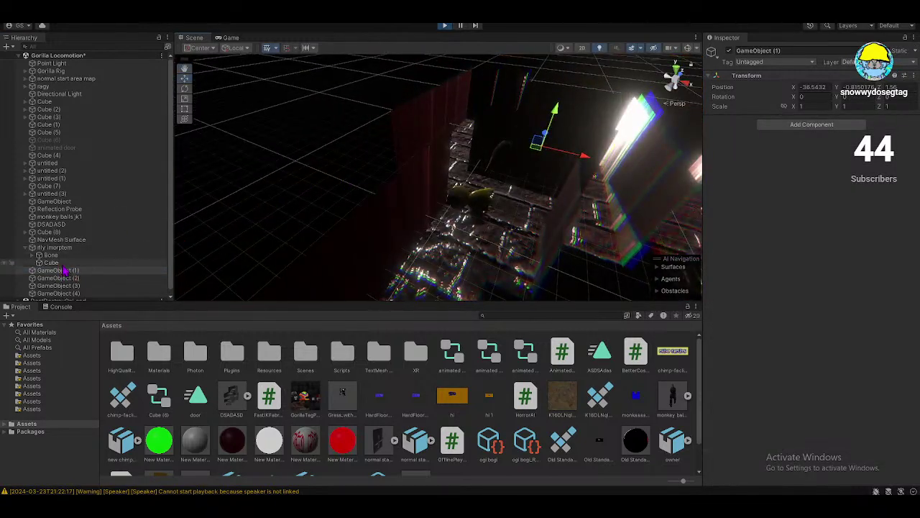
- Try rotating the rlly imorptem monster upright while the game runs, and end the play test
left_click(141, 248)
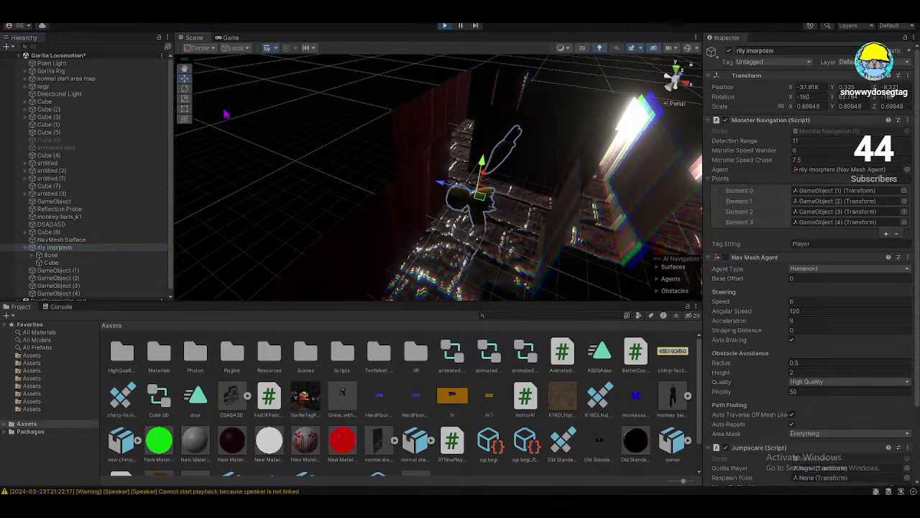
left_click(185, 87)
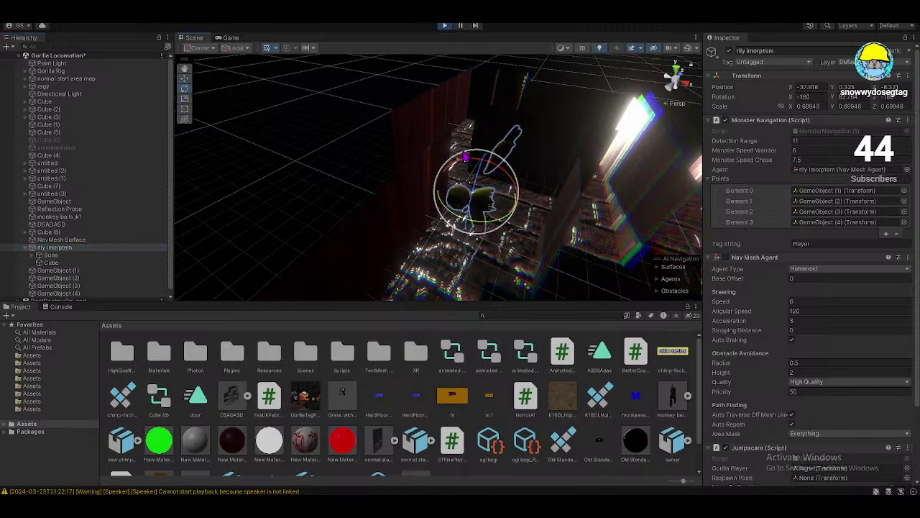
left_click_drag(462, 164, 468, 45)
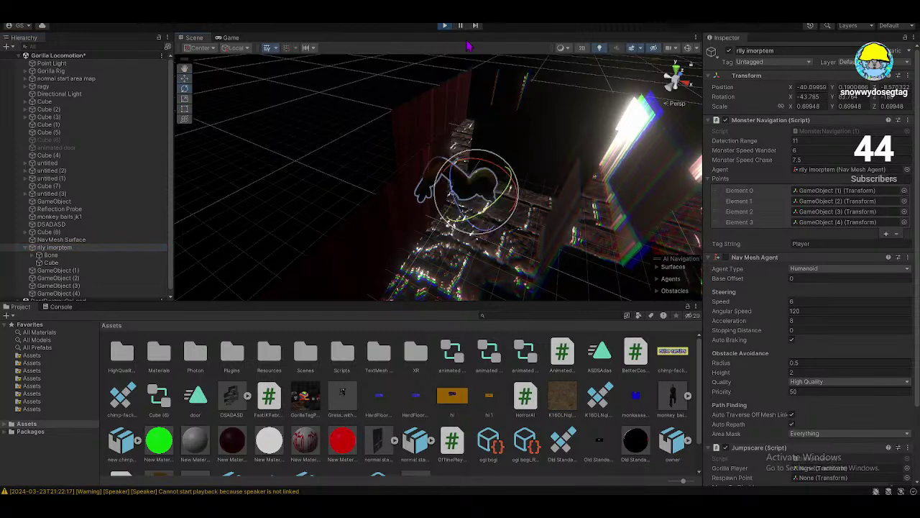
left_click(445, 27)
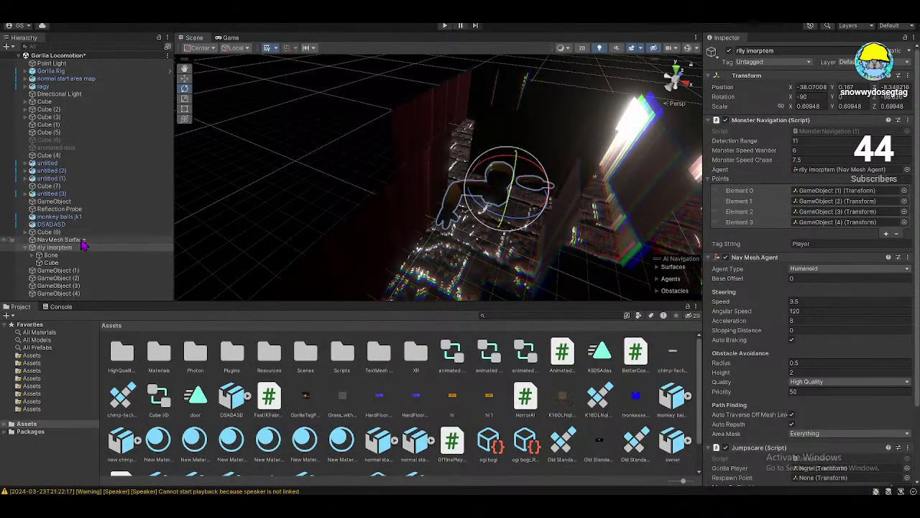
- Assign the Player tag to the Gorilla Rig so it matches the monster's navigation tag string
scroll(834, 446, "down", 3)
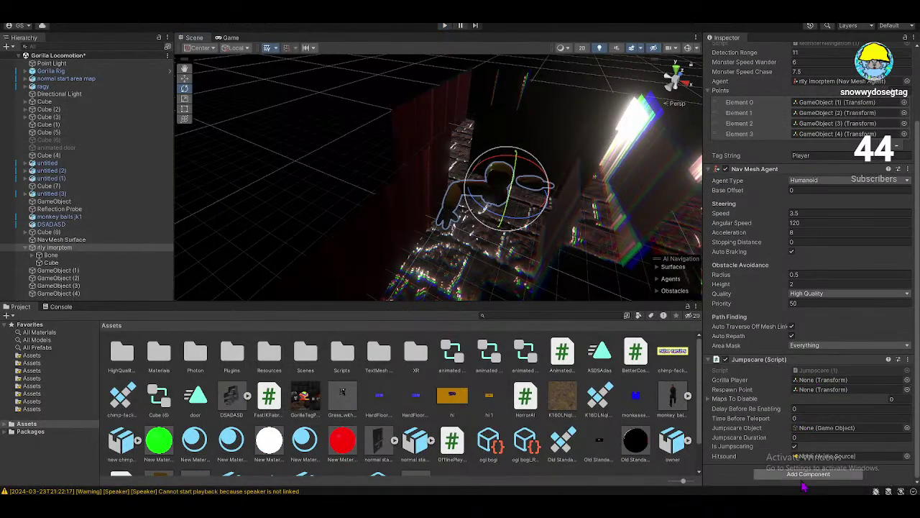
right_click_drag(456, 234, 756, 266)
scroll(757, 266, "up", 3)
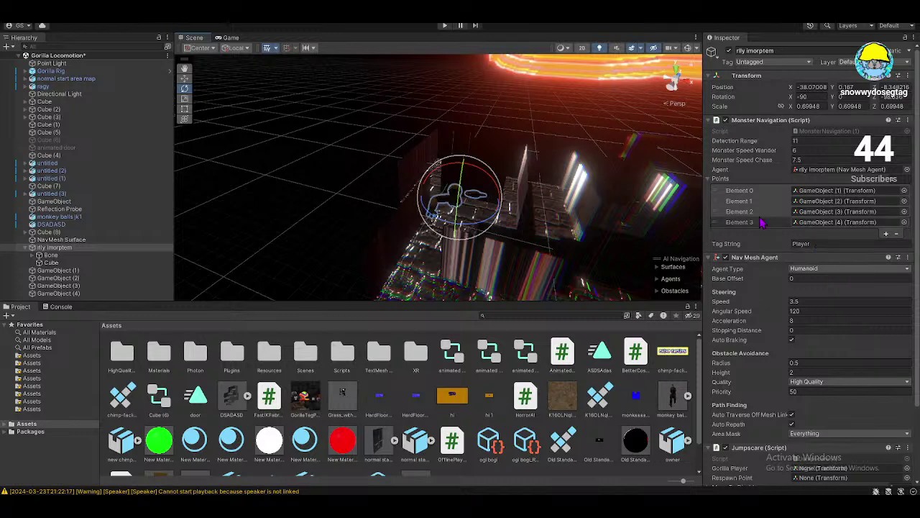
left_click(51, 71)
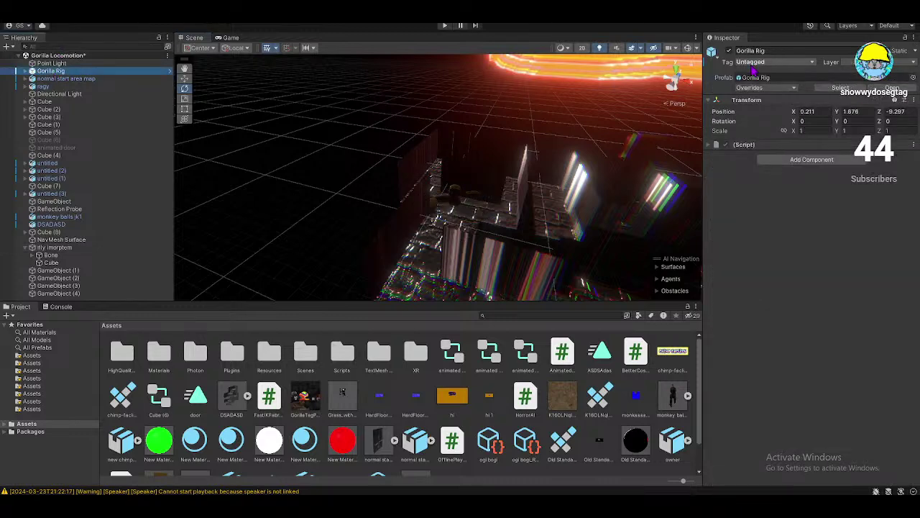
left_click(775, 62)
left_click(767, 125)
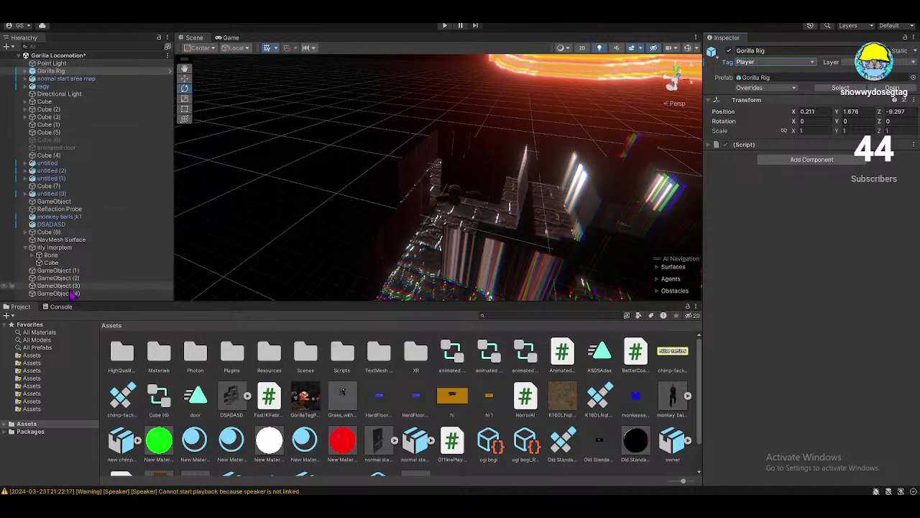
left_click(56, 248)
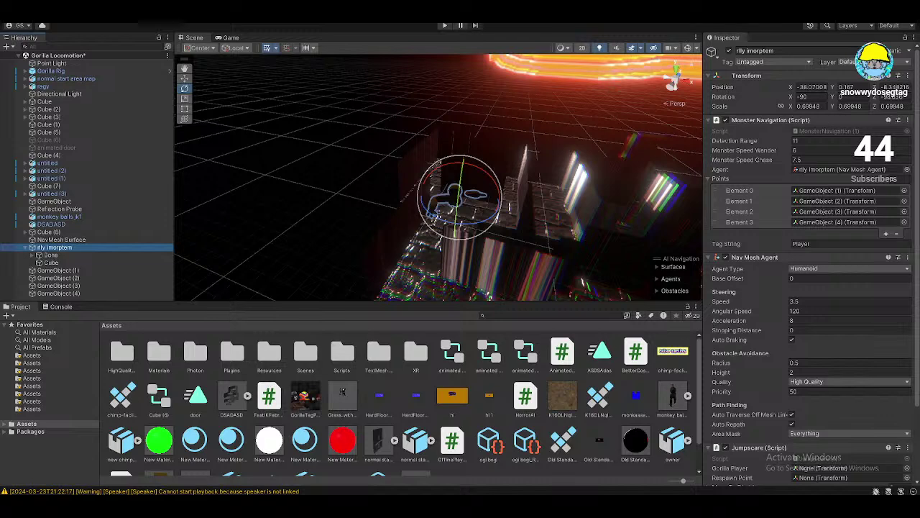
left_click_drag(193, 208, 259, 181, "alt")
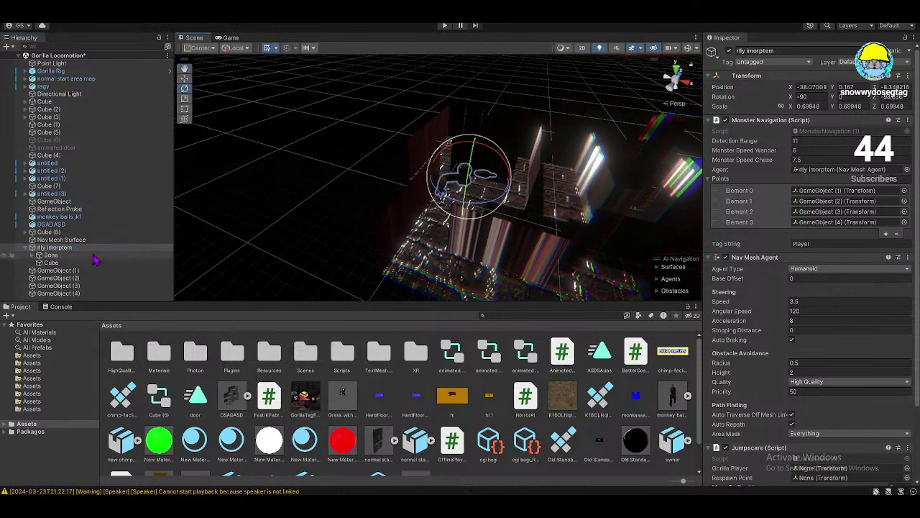
right_click(50, 256)
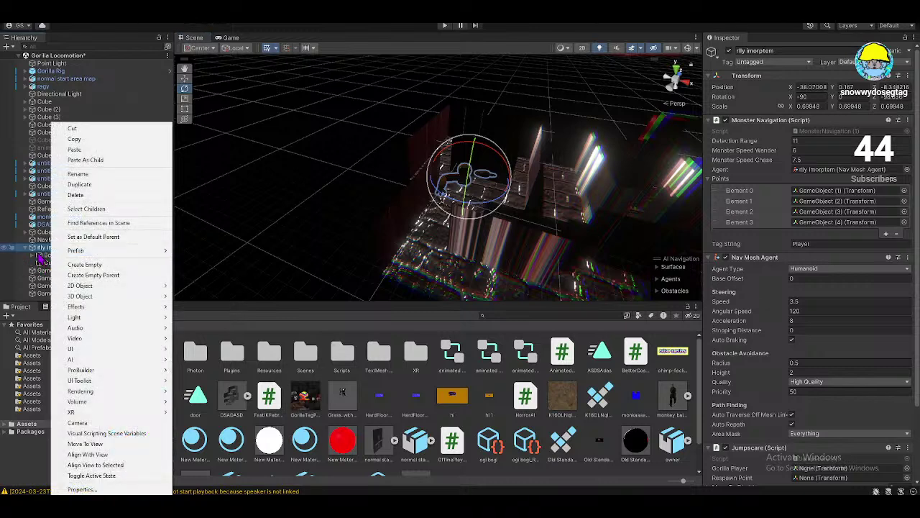
mouse_move(65, 255)
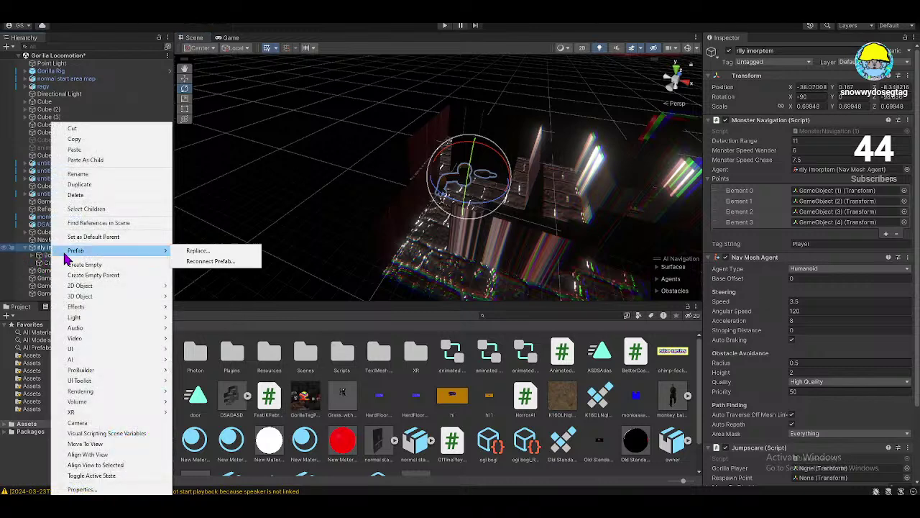
left_click(216, 251)
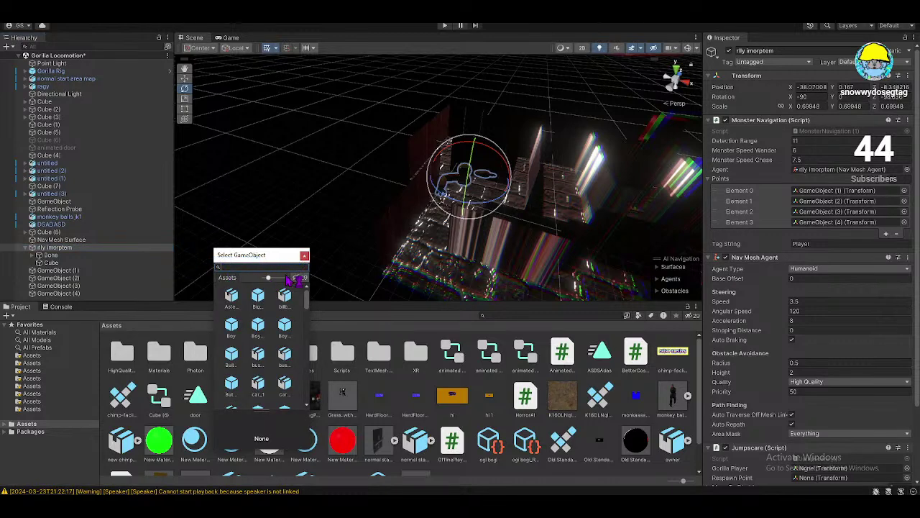
left_click(305, 256)
- Clear the console messages and return to the project's assets
left_click(61, 306)
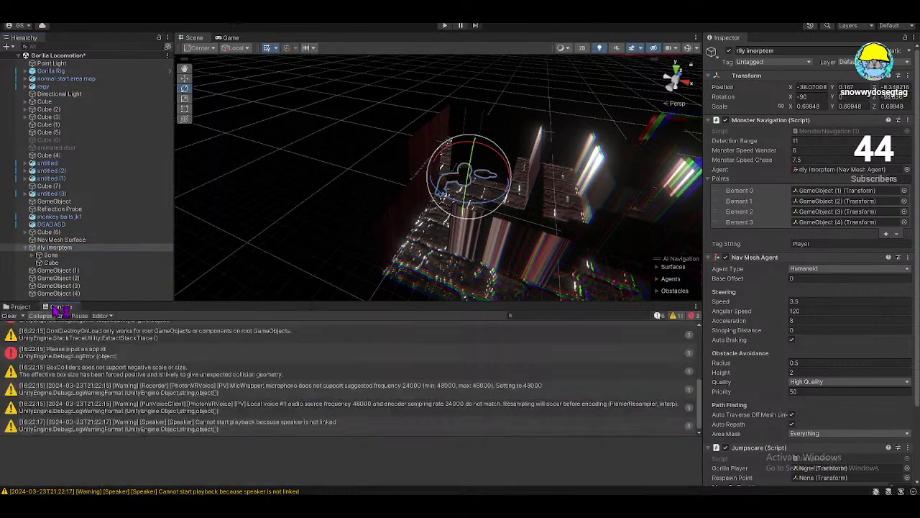
left_click(11, 316)
left_click(20, 307)
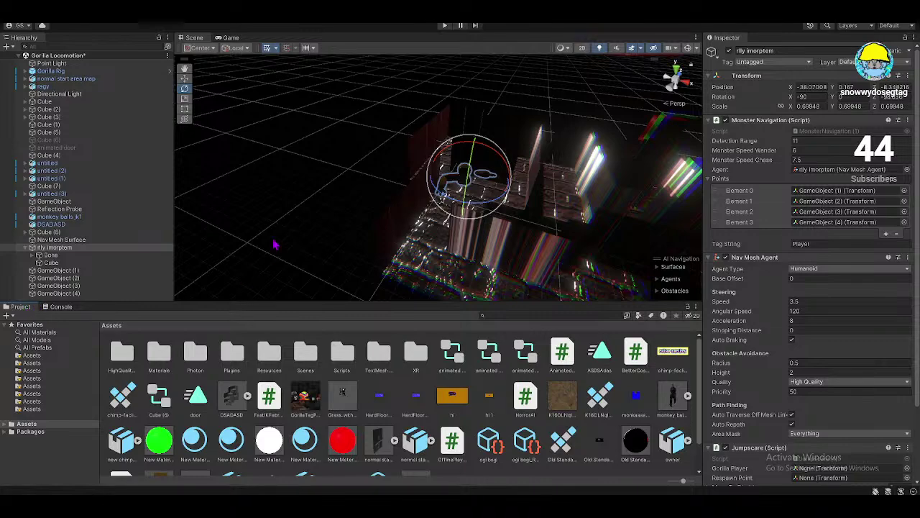
- Run the game again past the Photon setup warning and view the monster up close in the Scene view
right_click_drag(294, 239, 460, 79)
left_click(444, 25)
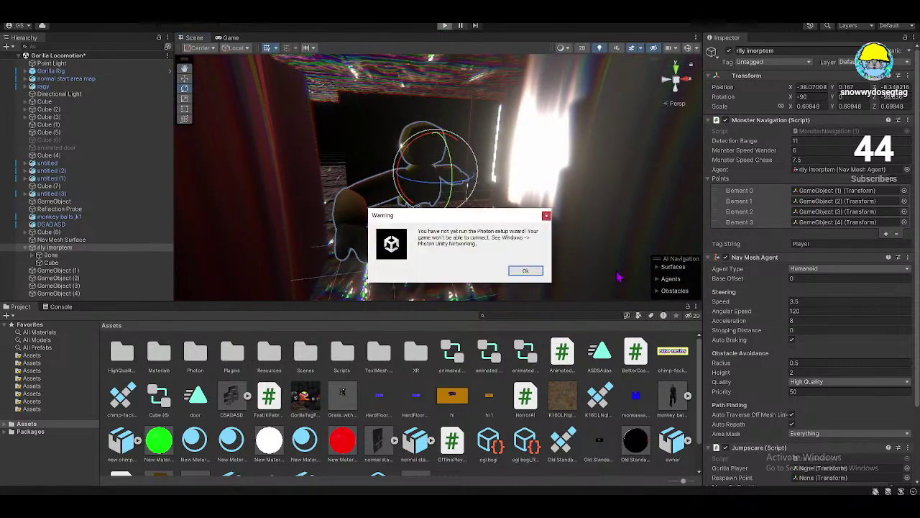
left_click(534, 272)
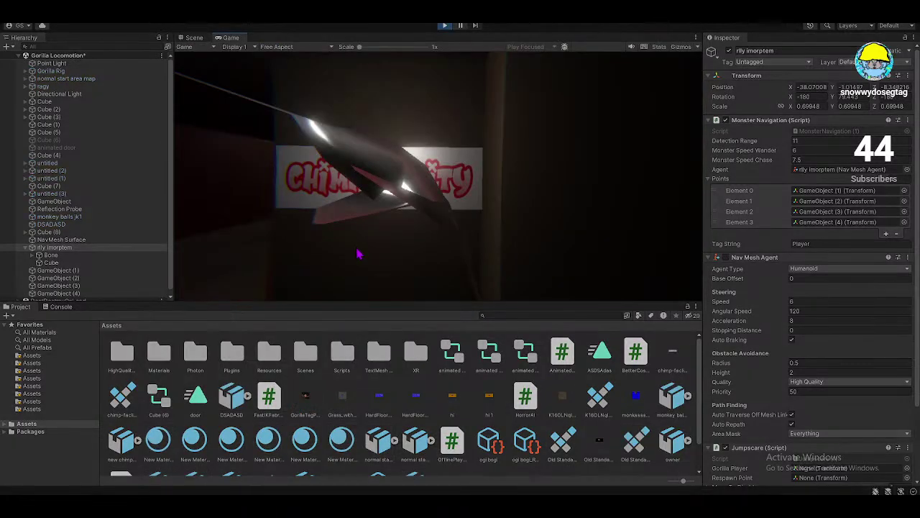
left_click(196, 38)
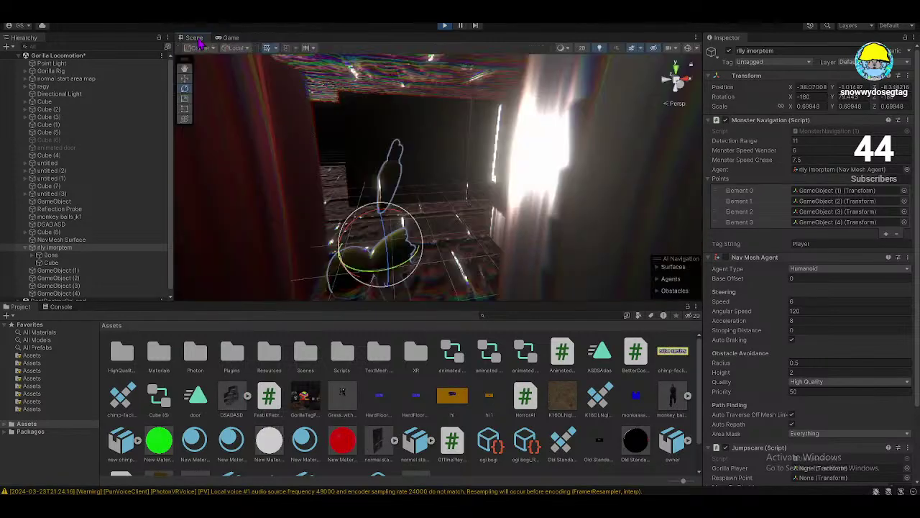
right_click_drag(331, 129, 292, 170)
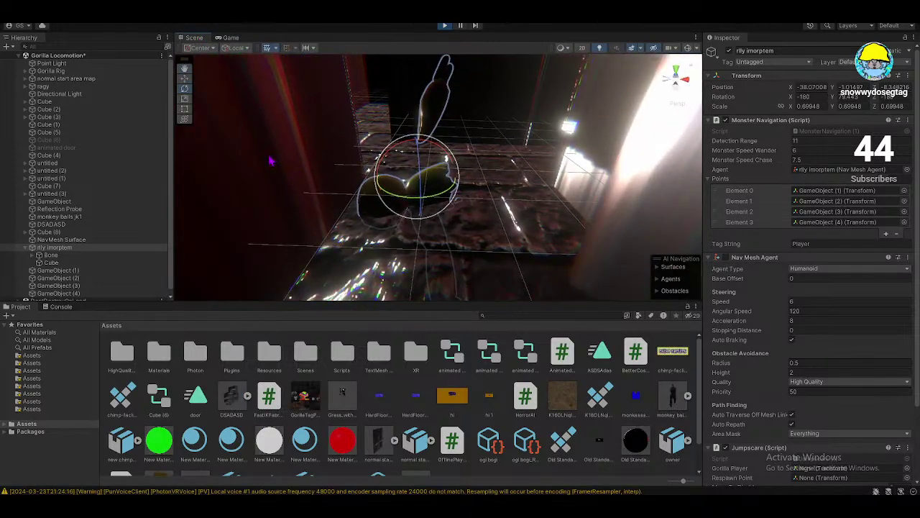
- Rotate the monster about its X axis into an upright pose while the game is running
right_click(538, 447)
key("Escape")
left_click_drag(395, 153, 617, 272)
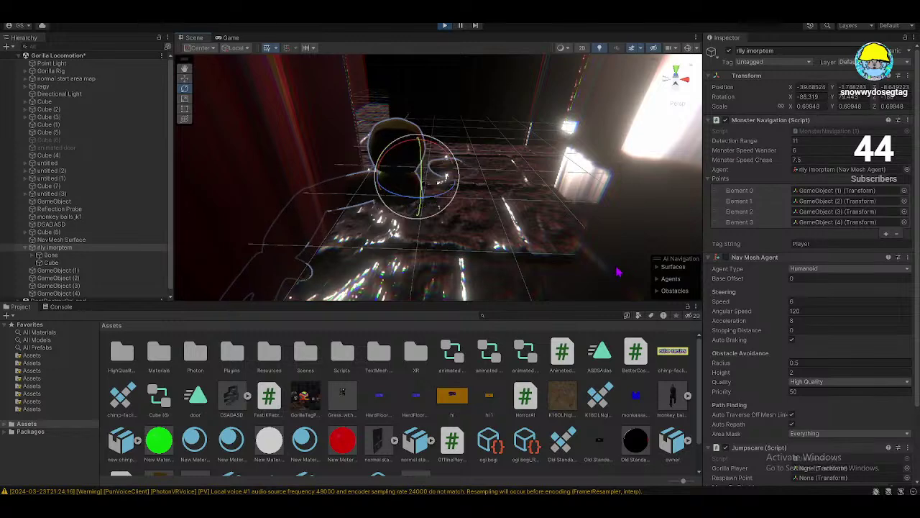
- Raise the monster to a Y position of about 1.63 in the running game and select the Gorilla Rig
left_click(185, 78)
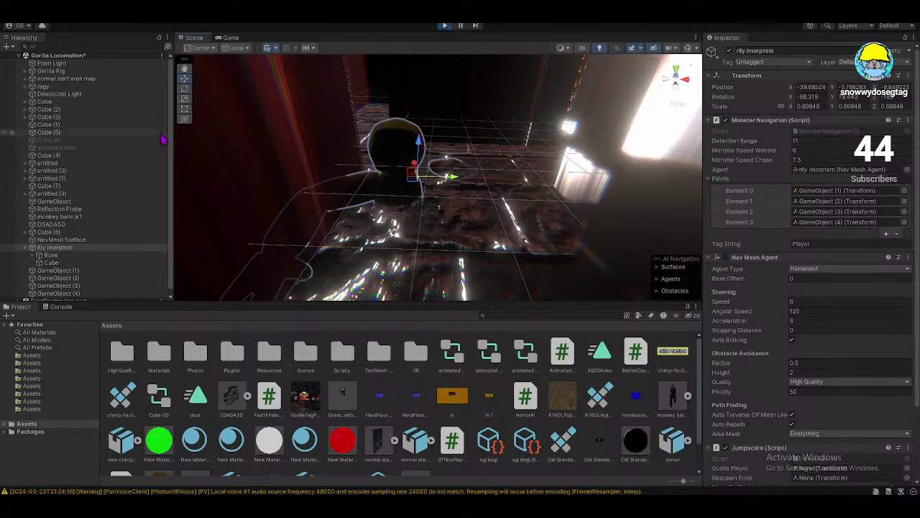
key("f")
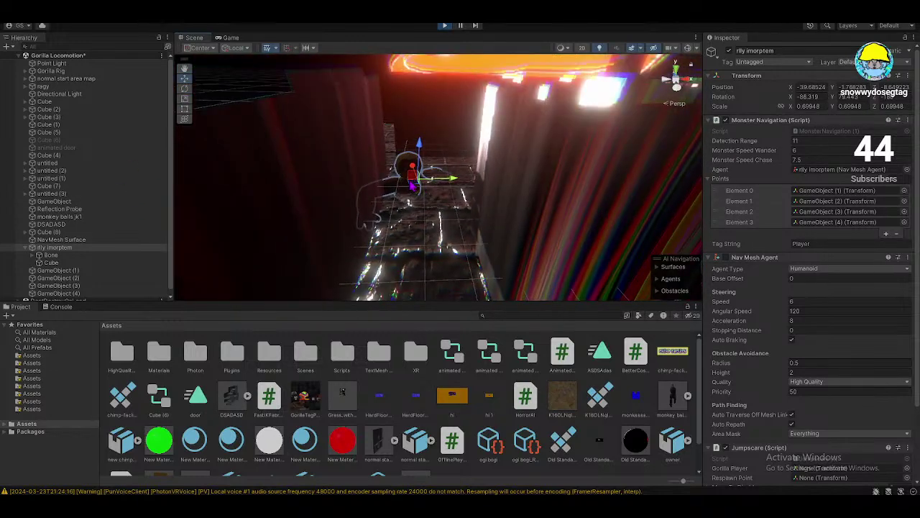
scroll(439, 177, "down", 10)
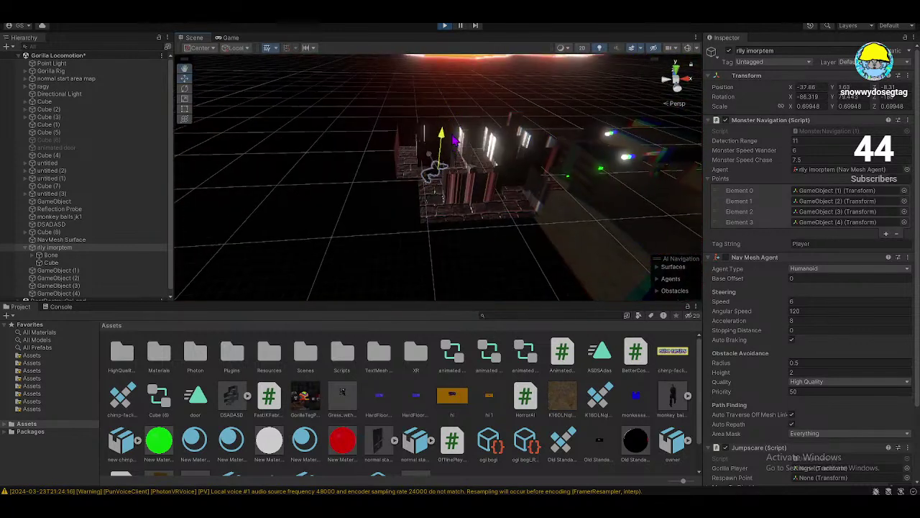
left_click(61, 71)
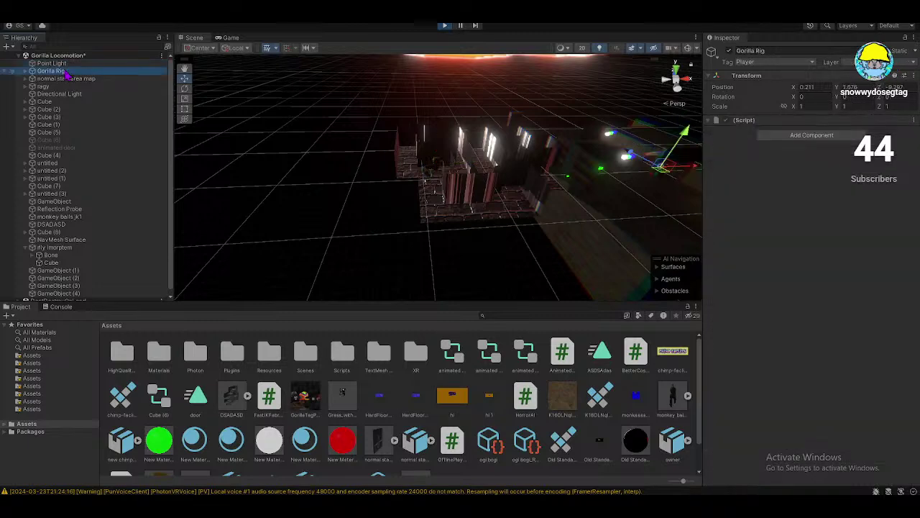
- Stop the running game and select the monster's Cube mesh together with its Bone
left_click(444, 26)
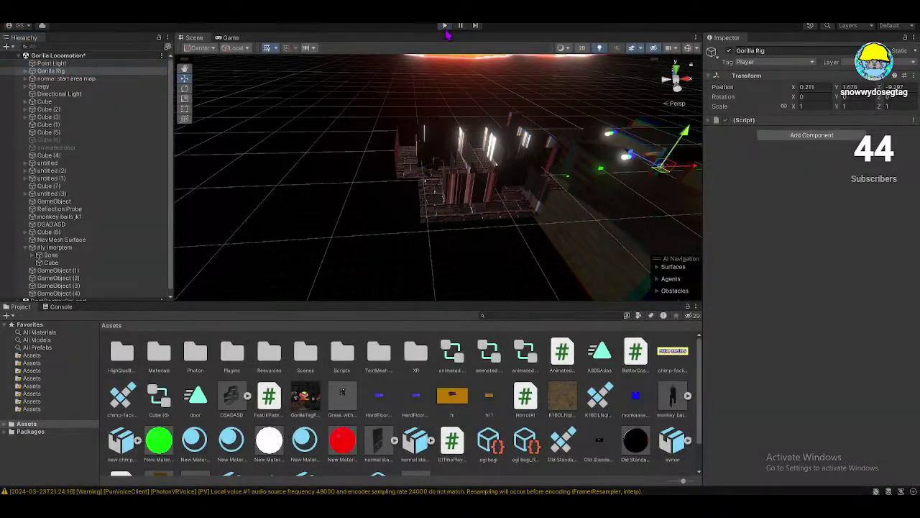
right_click_drag(496, 173, 461, 187)
left_click(460, 216)
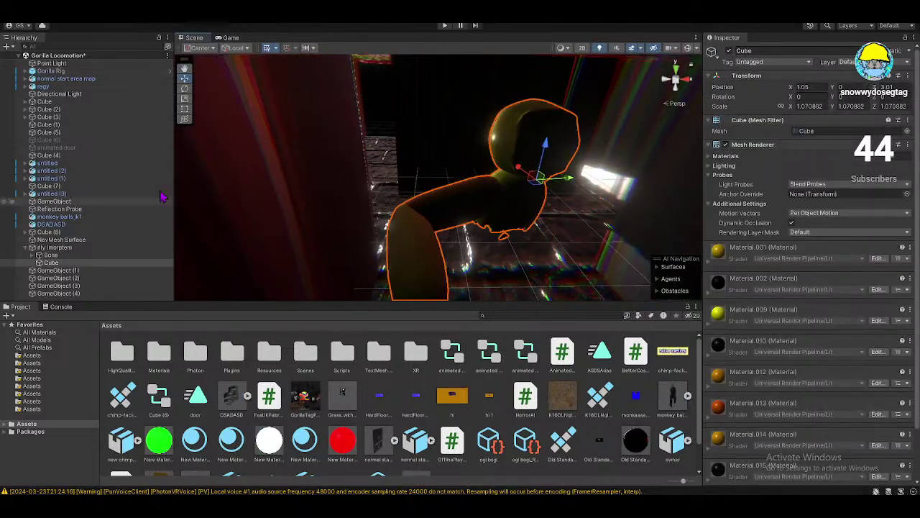
left_click(52, 255, "ctrl")
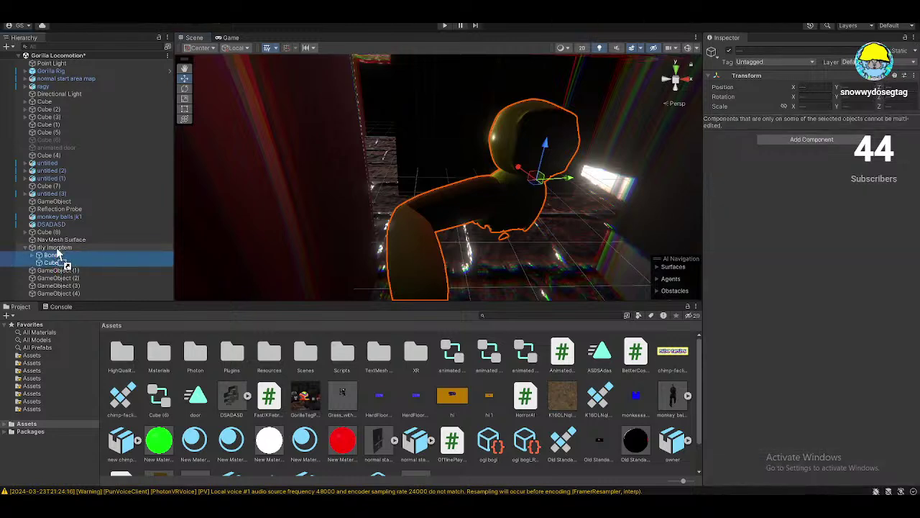
left_click(47, 248)
right_click(48, 248)
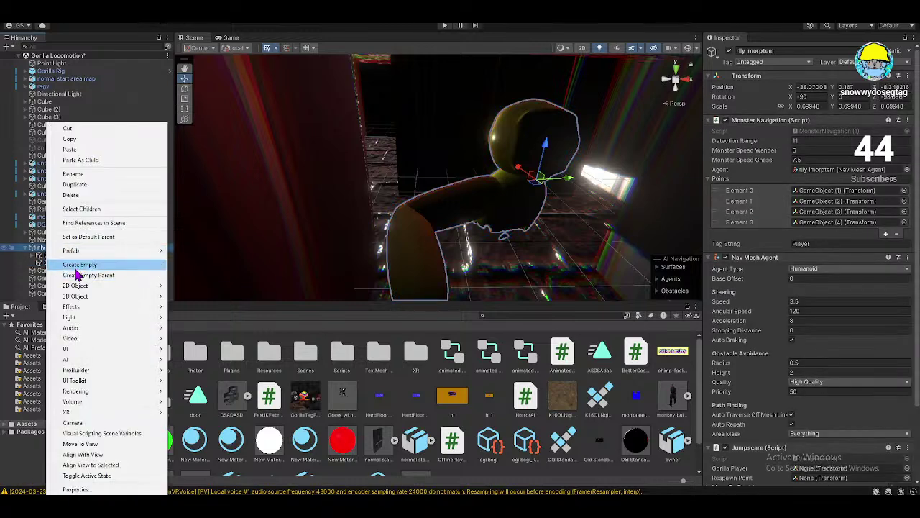
mouse_move(90, 252)
left_click(192, 262)
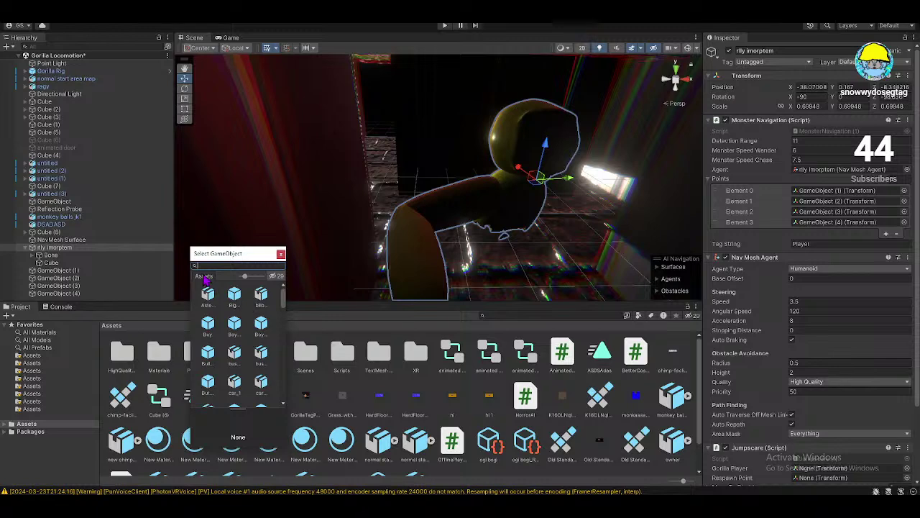
type("cube")
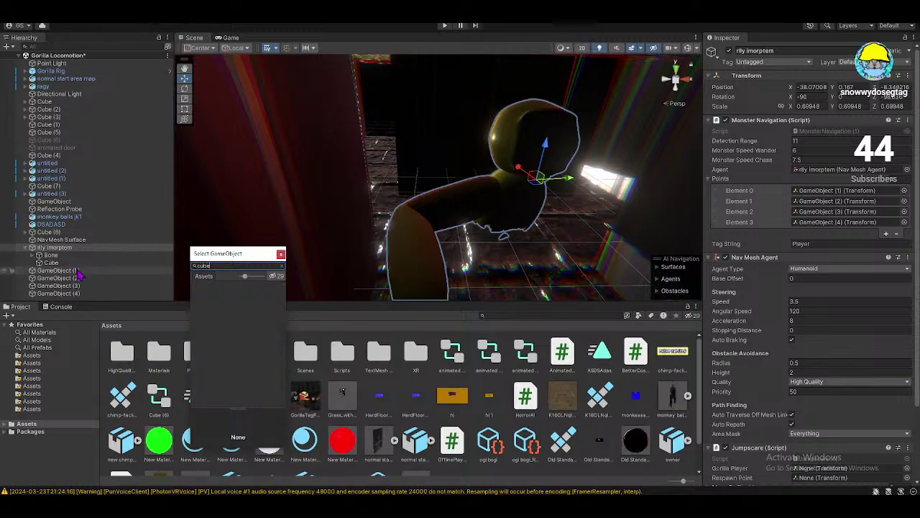
key("BackSpace")
key("BackSpace")
key("BackSpace")
key("BackSpace")
key("Escape")
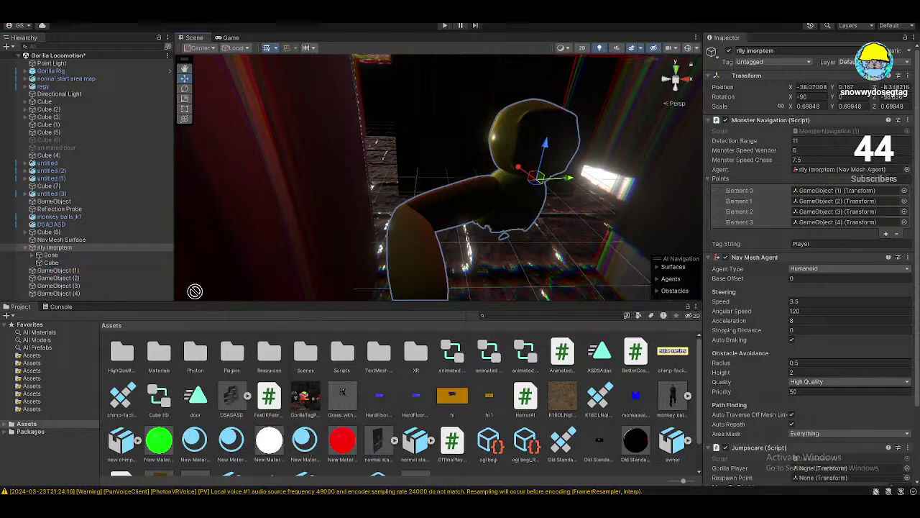
- Try replacing the rlly imorptem monster with the BigAsteroid prefab and undo the replacement
left_click(52, 262)
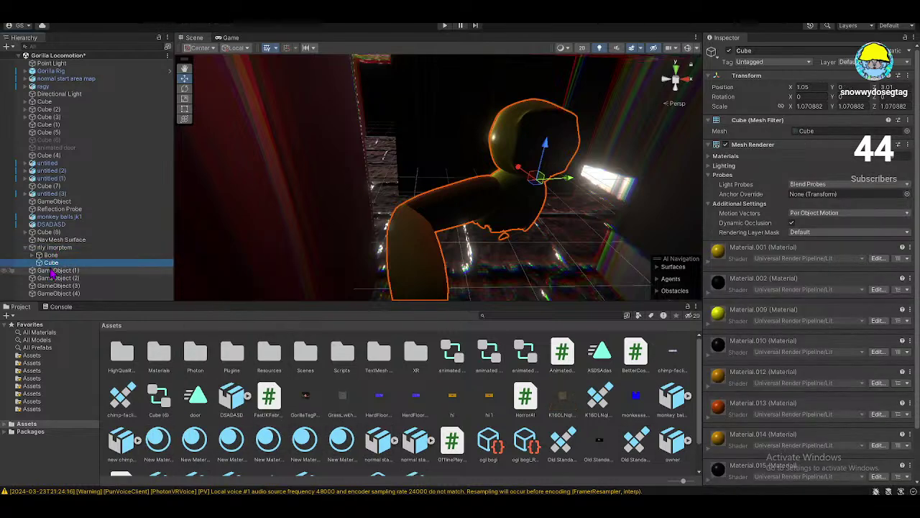
right_click(65, 248)
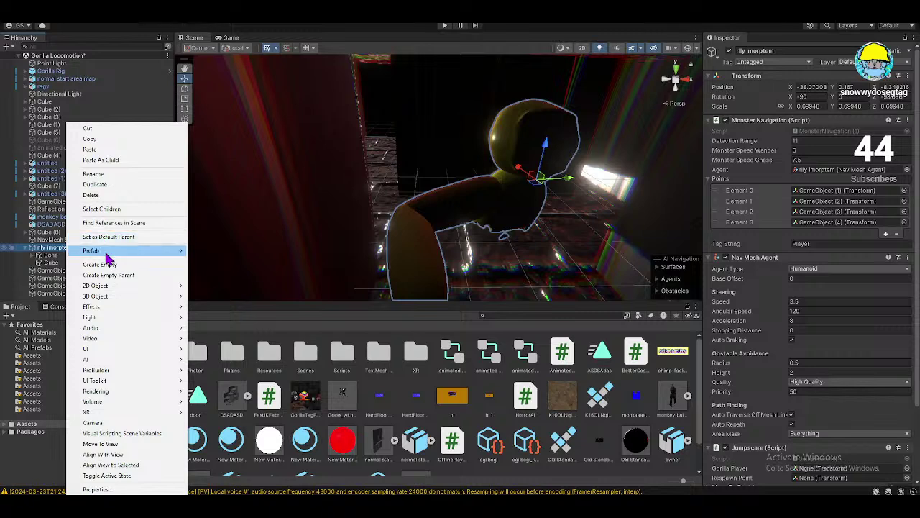
mouse_move(108, 253)
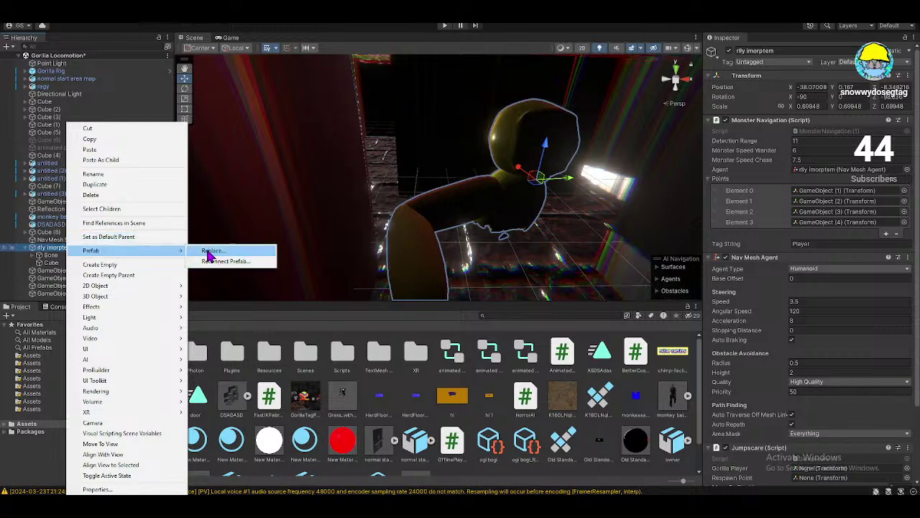
left_click(206, 252)
double_click(251, 284)
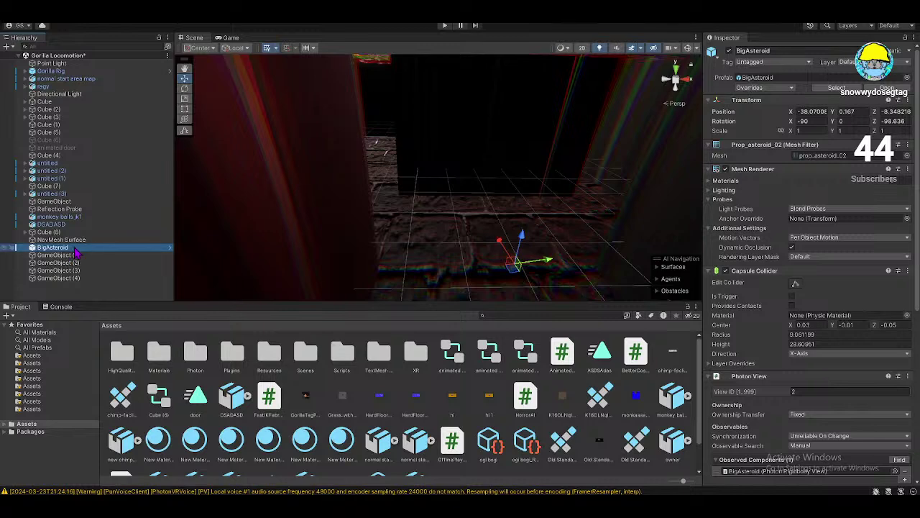
key("ctrl+z")
key("ctrl+z")
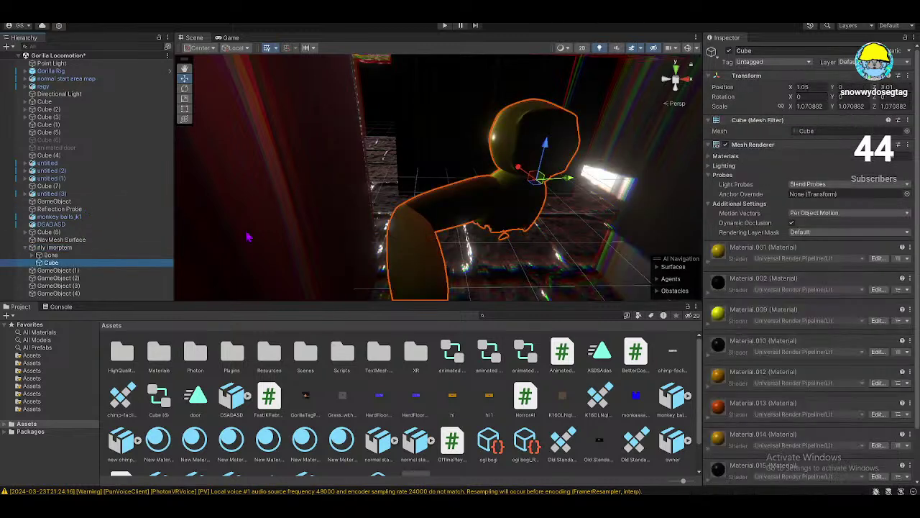
- Delete the rlly imorptem monster, including its Bone and Cube, from the scene
key("f")
left_click(54, 248)
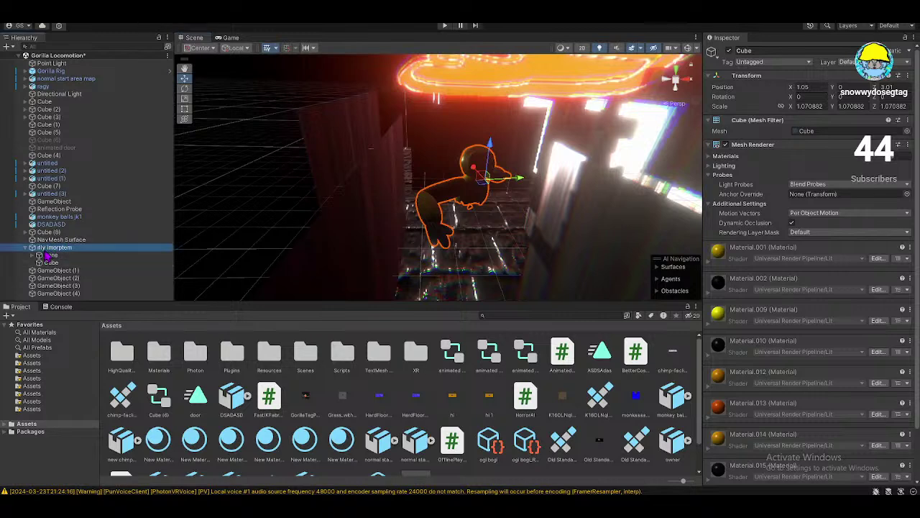
right_click(47, 256)
left_click(72, 203)
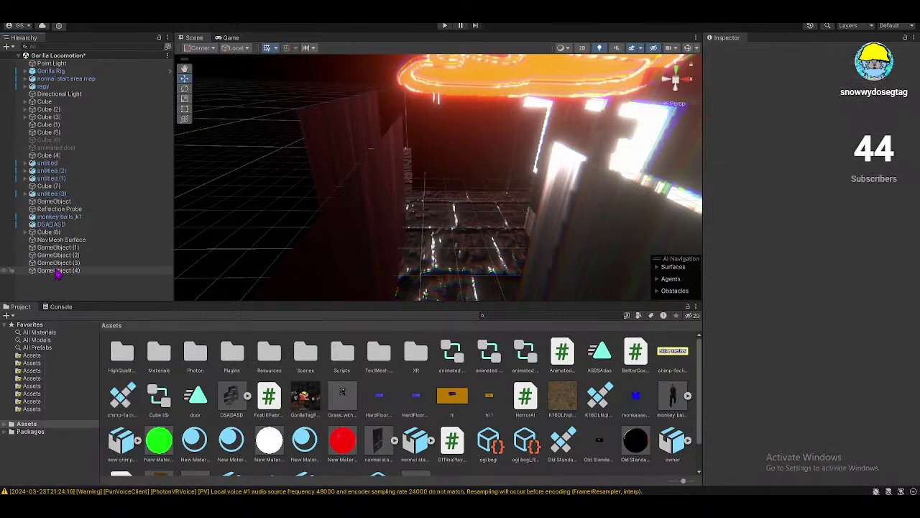
- Delete the monster's four patrol points, GameObject (1) through GameObject (4)
left_click(58, 271)
left_click(59, 248, "ctrl")
left_click(65, 255, "ctrl")
left_click(69, 263, "ctrl")
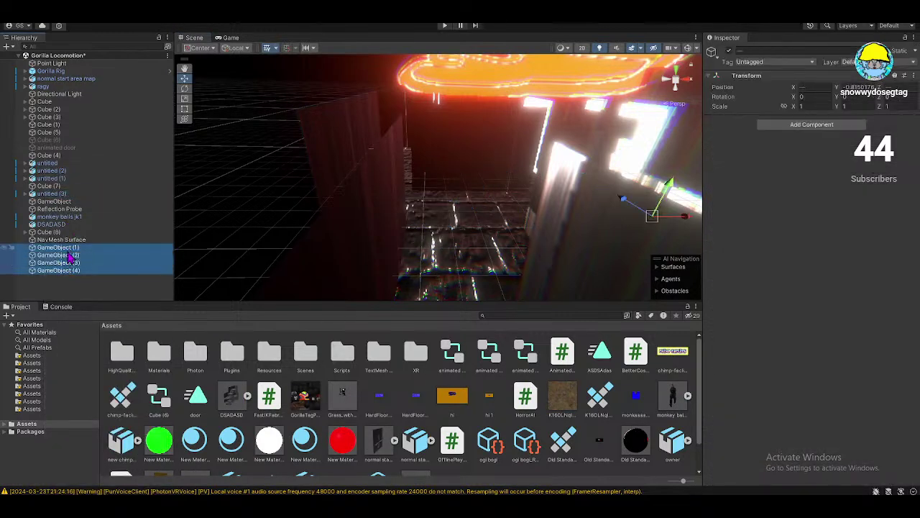
right_click(71, 258)
left_click(86, 202)
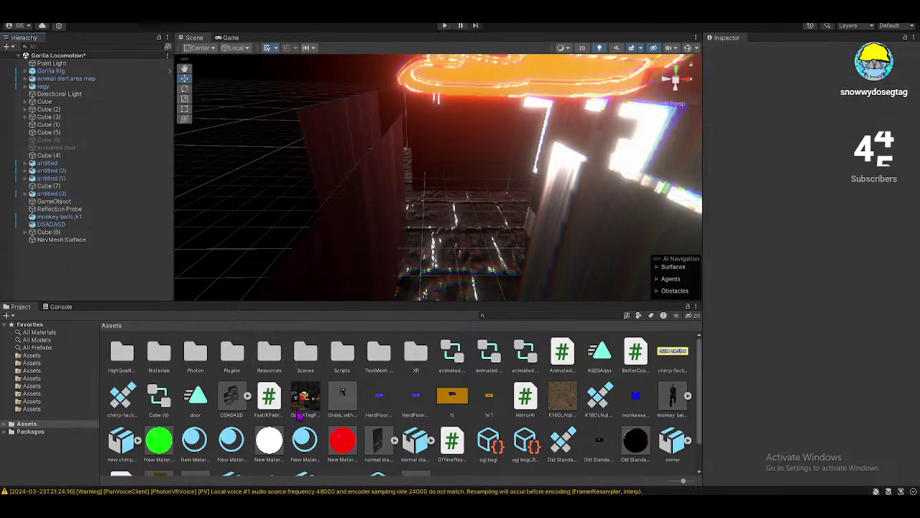
- Run the game past the Photon setup warning and examine the blue player model in the Scene view
scroll(299, 415, "down", 1)
right_click_drag(369, 195, 512, 93)
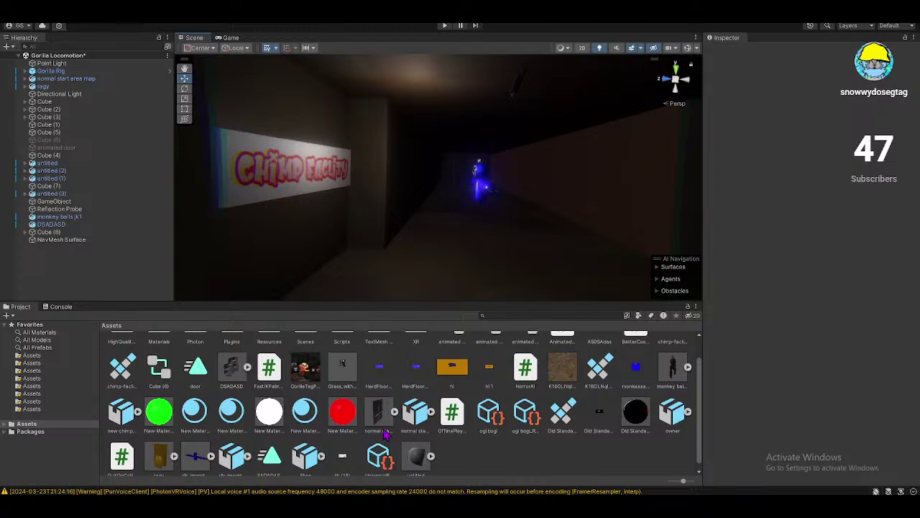
key("f")
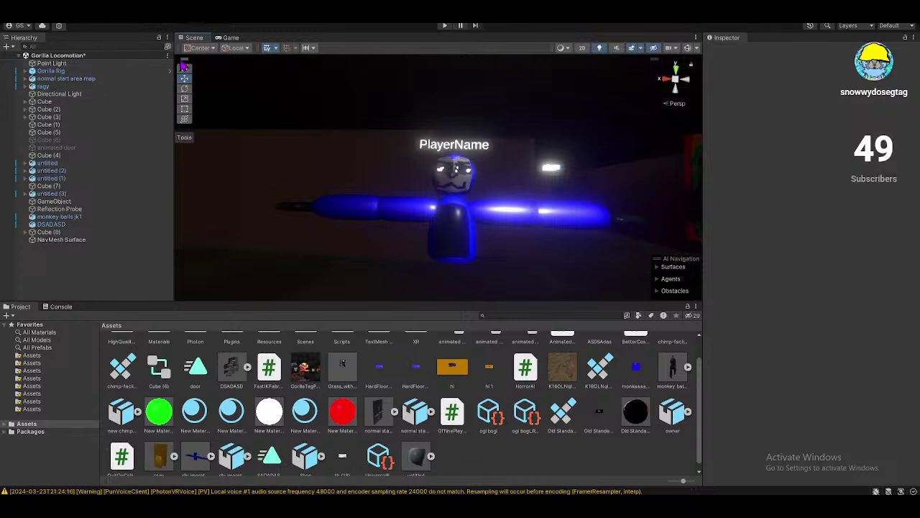
left_click(444, 27)
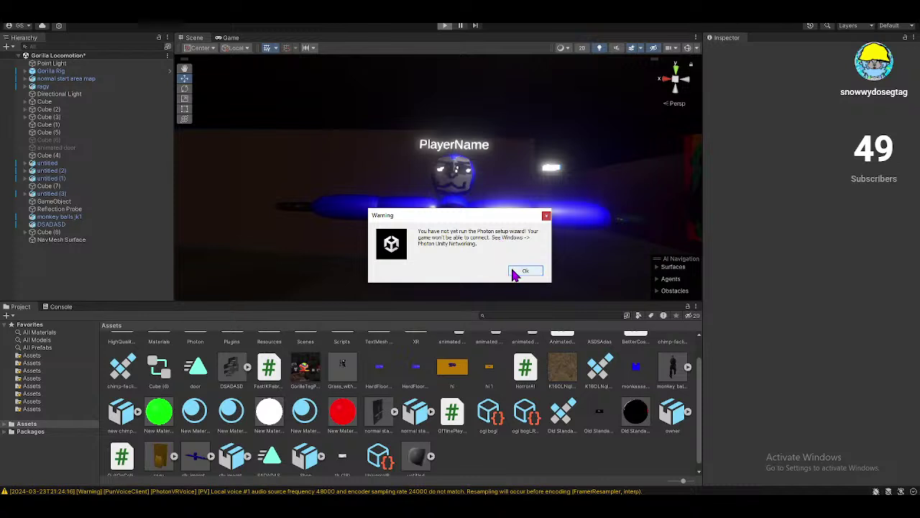
left_click(517, 272)
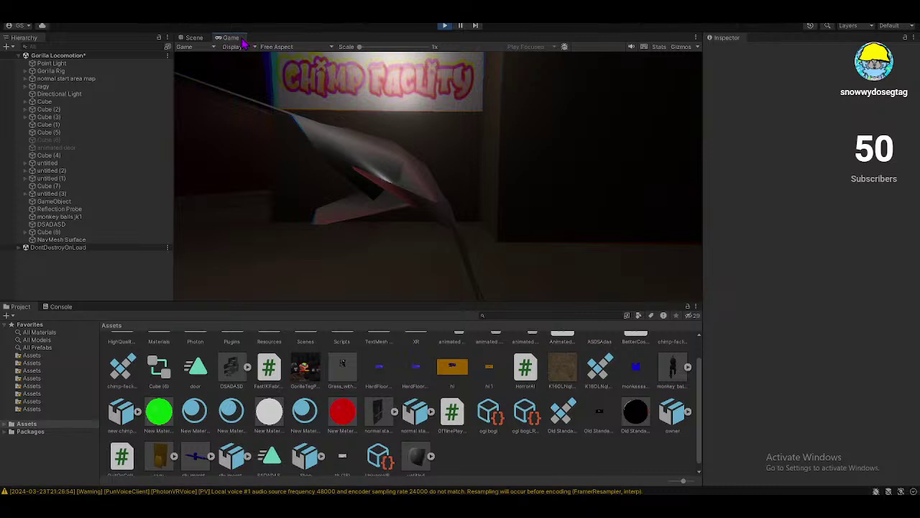
left_click(196, 38)
right_click_drag(287, 187, 384, 220)
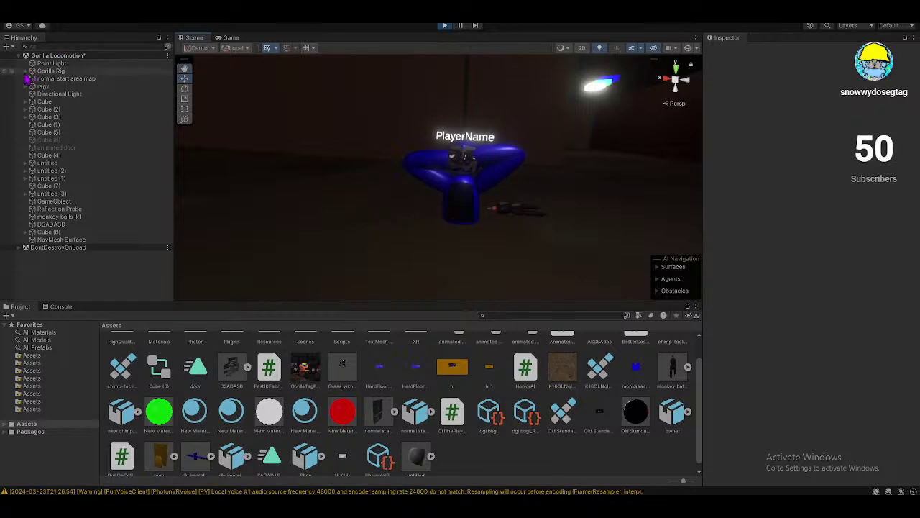
- Test the arm by moving GorillaPlayer's RightHand Controller to about X 0.261, Y -0.743, Z 0.088 in the running game, and stop the game
left_click(24, 71)
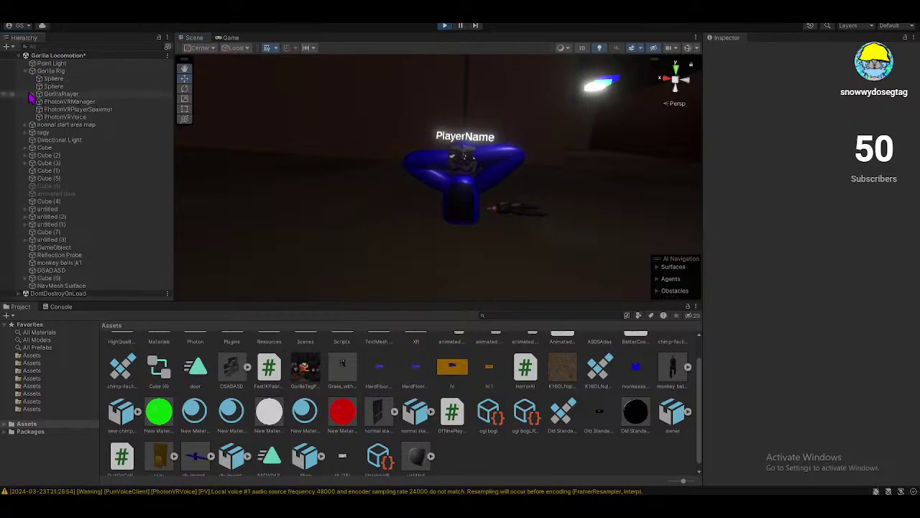
left_click(52, 86)
left_click(40, 93)
left_click(77, 116)
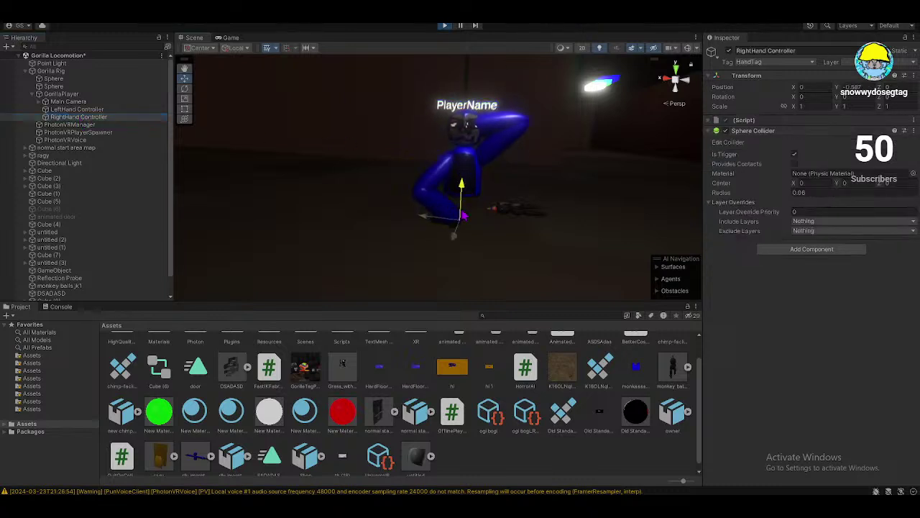
left_click_drag(424, 217, 277, 243)
right_click_drag(276, 243, 391, 216)
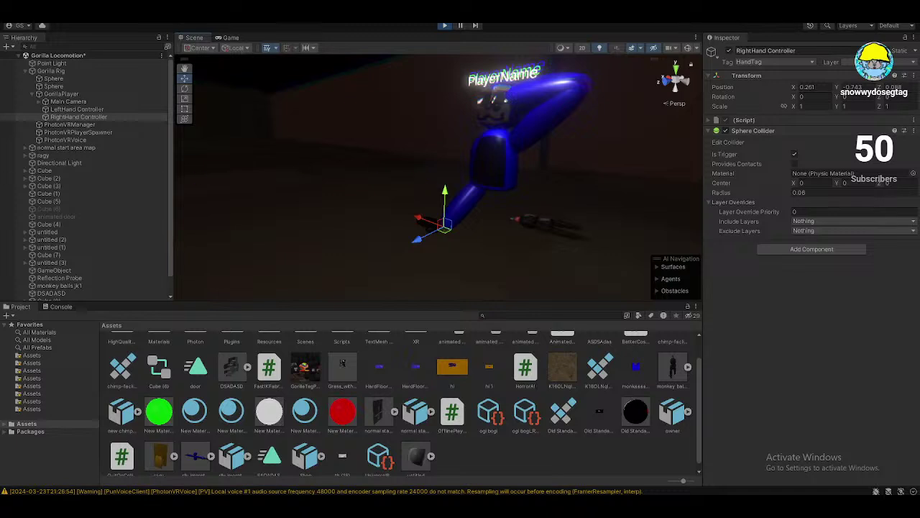
left_click(445, 26)
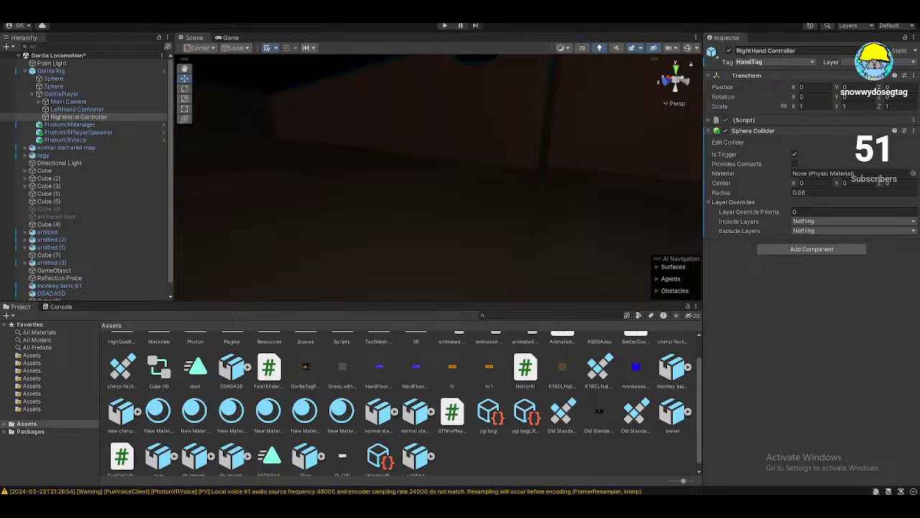
- Lower the LeftHand and RightHand Controllers together from the player's head to the lower body
right_click_drag(309, 168, 387, 168)
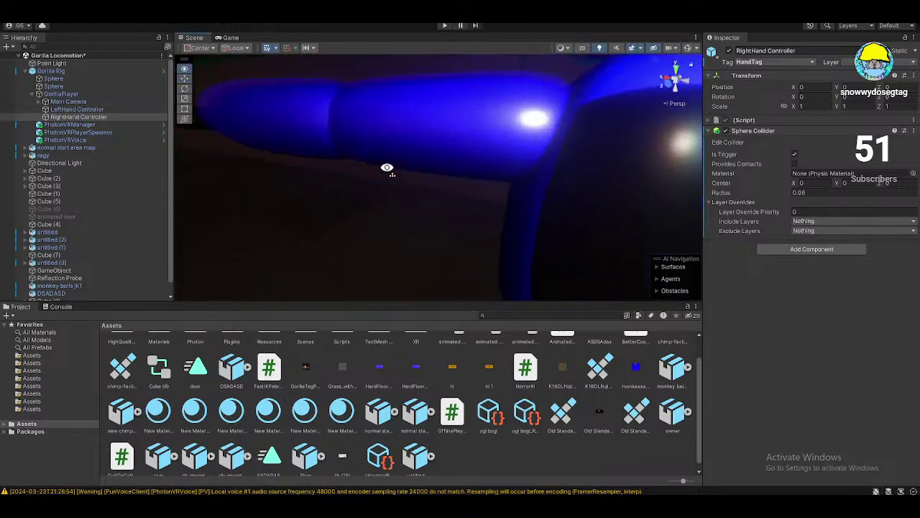
key("f")
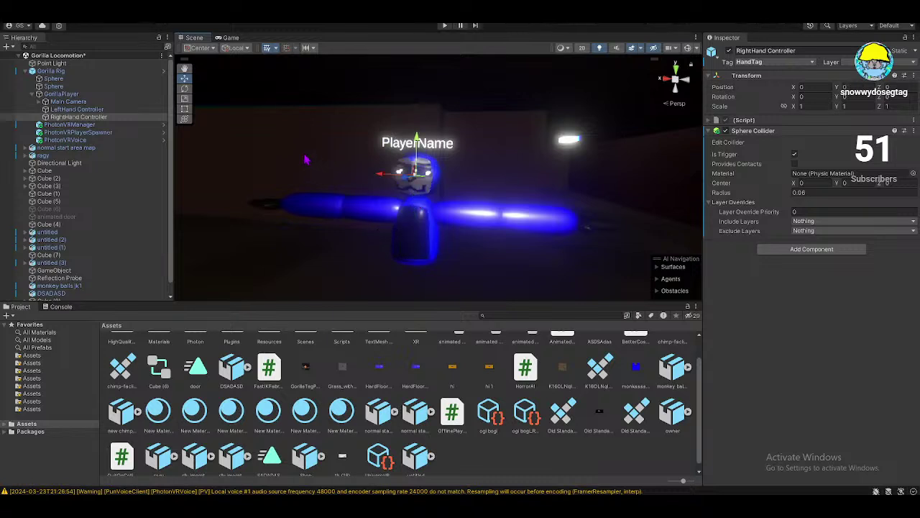
left_click(77, 110, "ctrl")
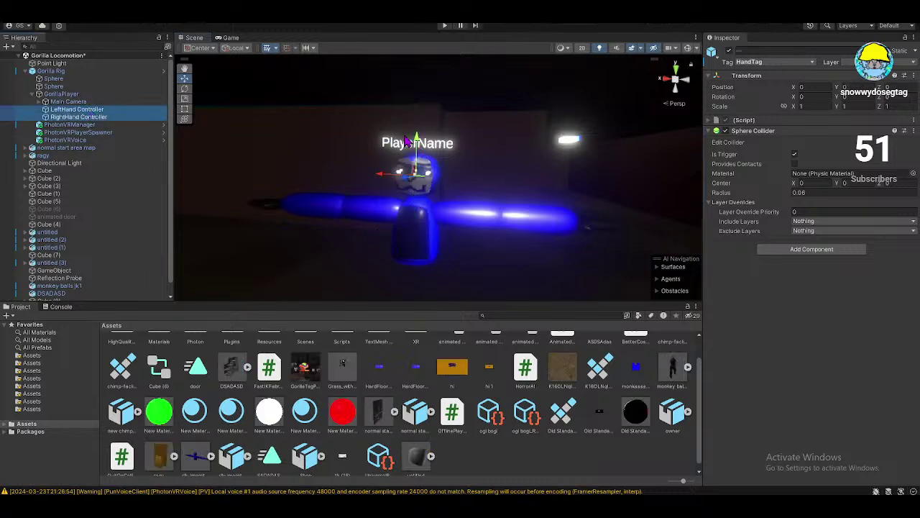
left_click_drag(410, 142, 406, 207)
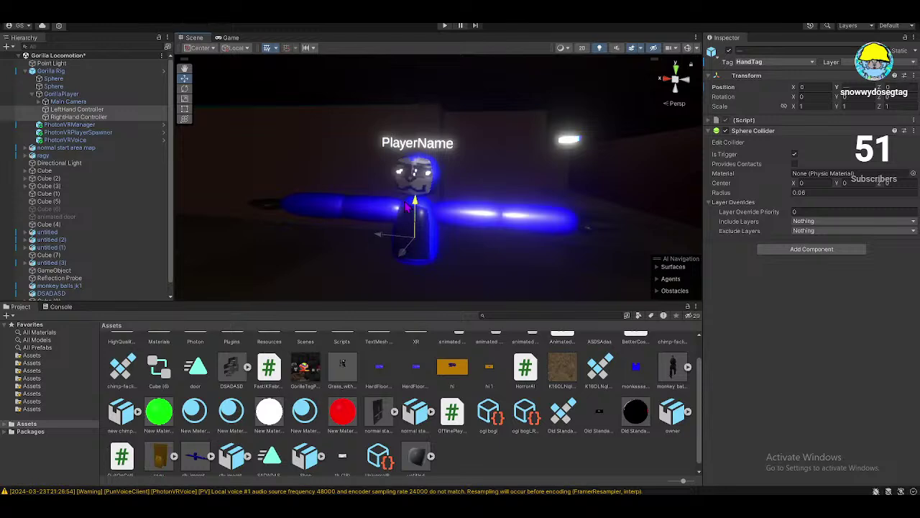
- Select the Player model under the Main Camera and examine its arms and Photon VR Player settings
right_click_drag(406, 207, 450, 220)
left_click(415, 166)
right_click_drag(415, 166, 270, 164)
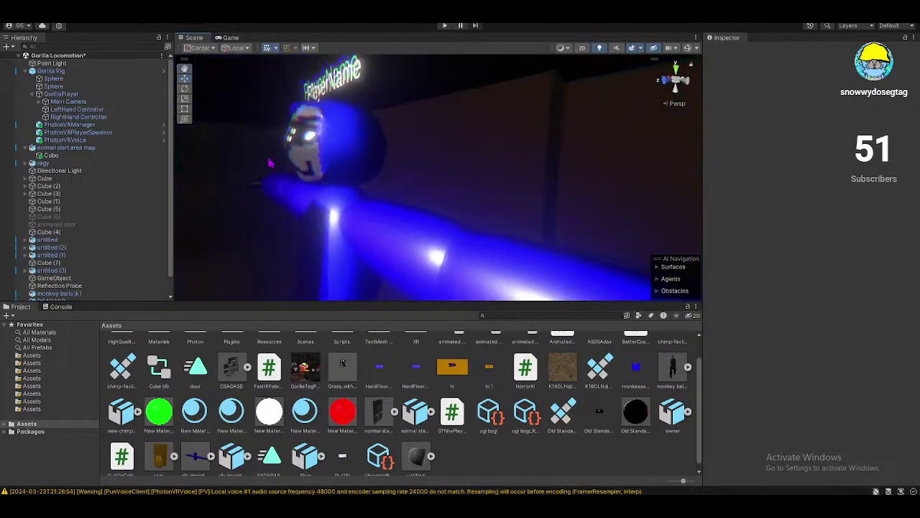
scroll(553, 378, "up", 1)
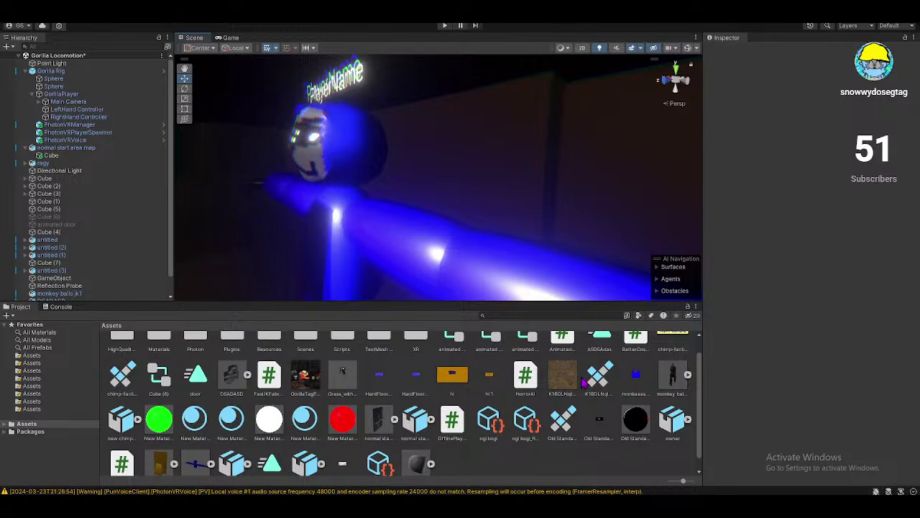
left_click(417, 247)
key("f")
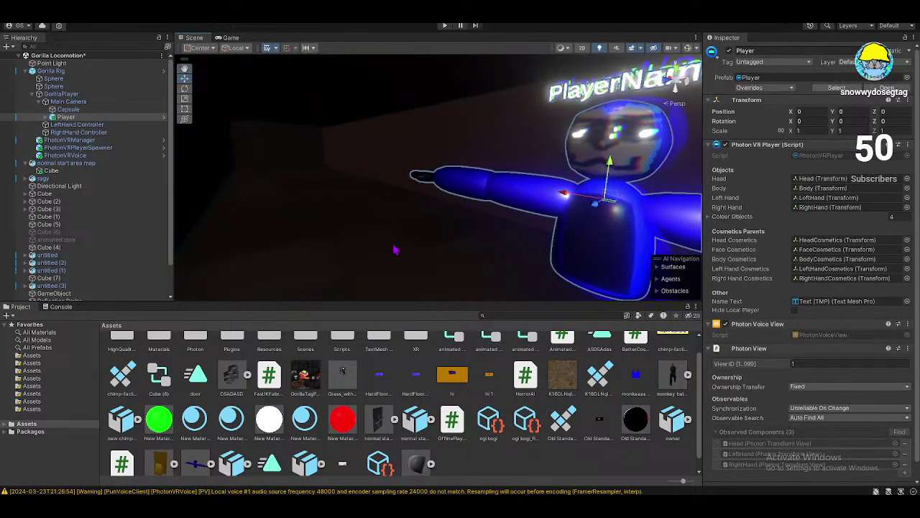